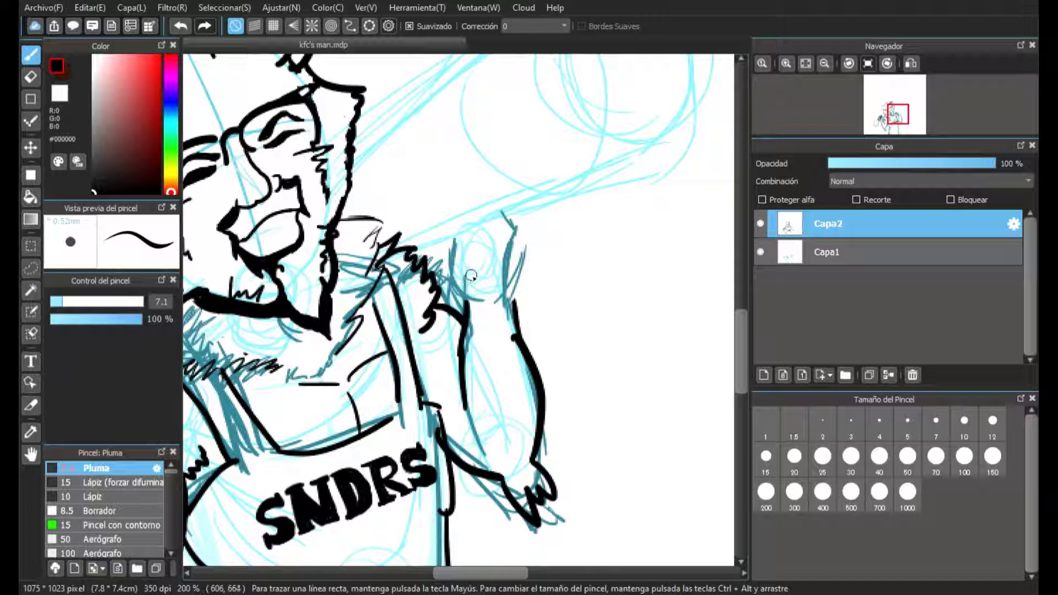
# - Ink the raised hand's palm edge and rounded thumb over the sketch on layer Capa2 with the 7.1 Pluma brush
pyautogui.moveTo(453, 275); pyautogui.dragTo(486, 300)
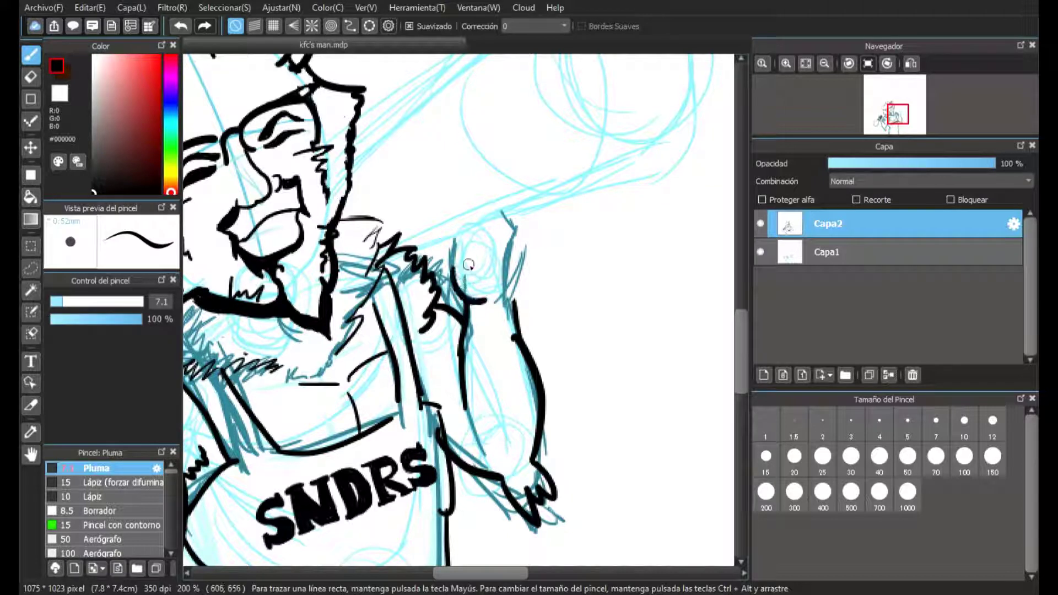
pyautogui.click(181, 26)
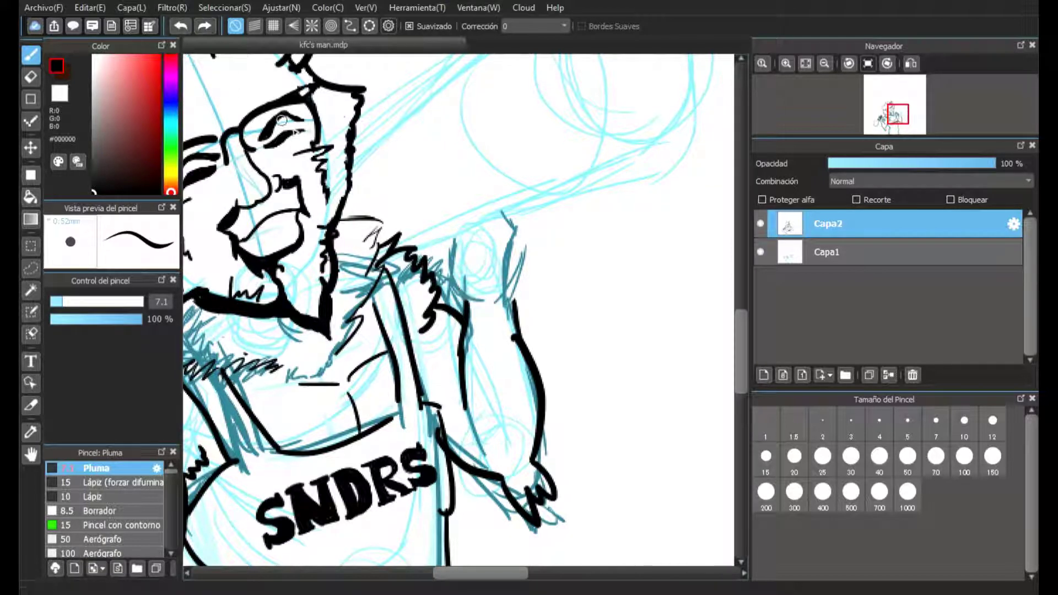
pyautogui.moveTo(475, 311)
pyautogui.mouseDown()
pyautogui.moveTo(452, 283)
pyautogui.moveTo(449, 231)
pyautogui.moveTo(487, 238)
pyautogui.moveTo(468, 260)
pyautogui.moveTo(507, 204)
pyautogui.mouseUp()
pyautogui.click(180, 26)
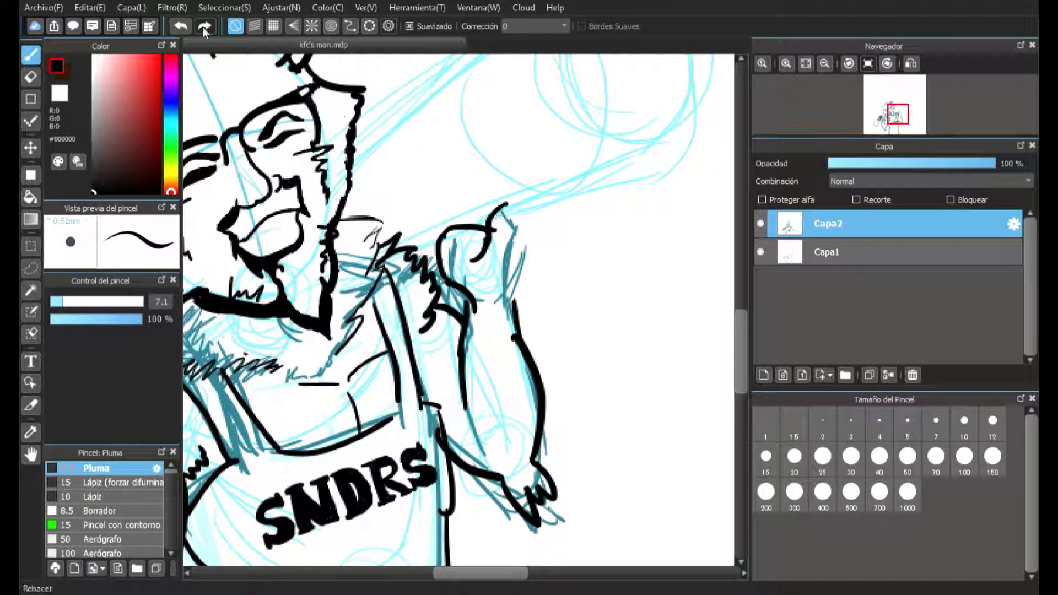
# - Ink the curled fingers of the raised hand beside the thumb, replacing the first short finger stroke
pyautogui.click(180, 26)
pyautogui.moveTo(490, 241)
pyautogui.mouseDown()
pyautogui.moveTo(476, 222)
pyautogui.moveTo(528, 210)
pyautogui.mouseUp()
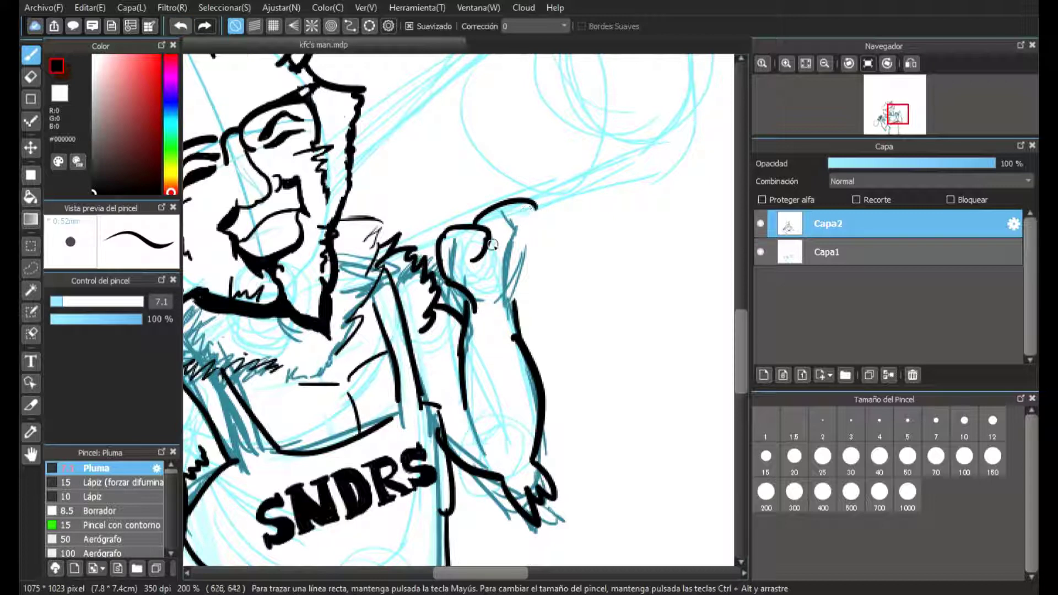
pyautogui.click(182, 26)
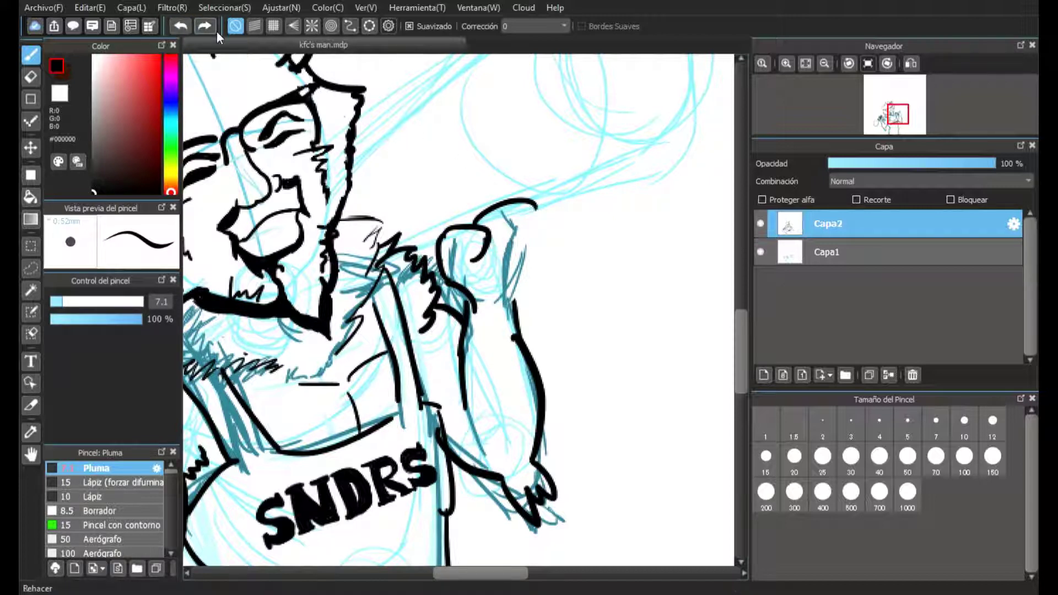
pyautogui.moveTo(489, 239); pyautogui.dragTo(543, 222)
pyautogui.moveTo(504, 256)
pyautogui.mouseDown()
pyautogui.moveTo(545, 237)
pyautogui.moveTo(502, 261)
pyautogui.mouseUp()
pyautogui.moveTo(541, 220); pyautogui.dragTo(546, 237)
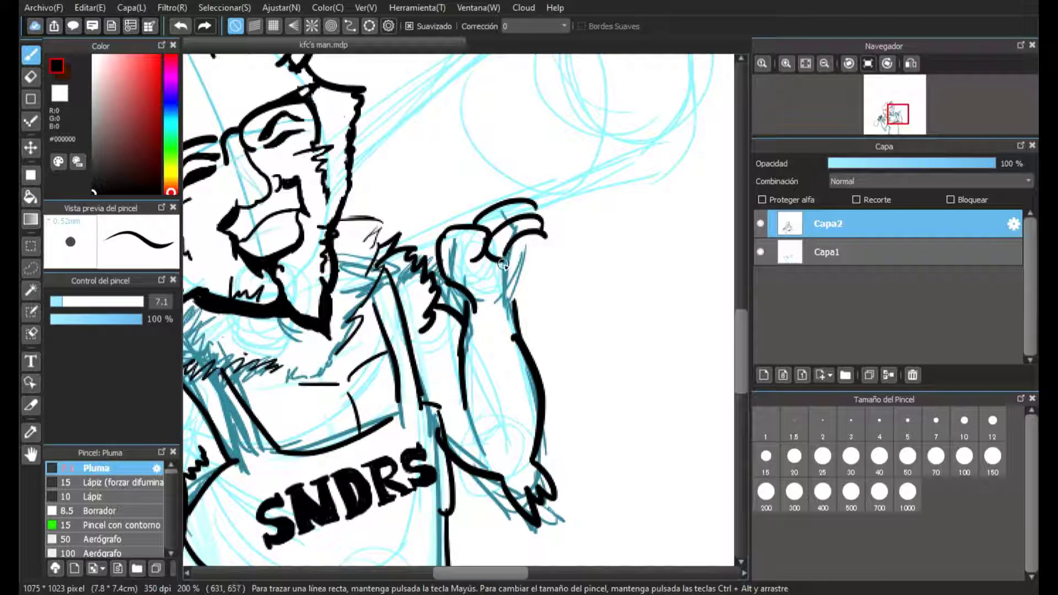
pyautogui.moveTo(499, 278); pyautogui.dragTo(513, 245)
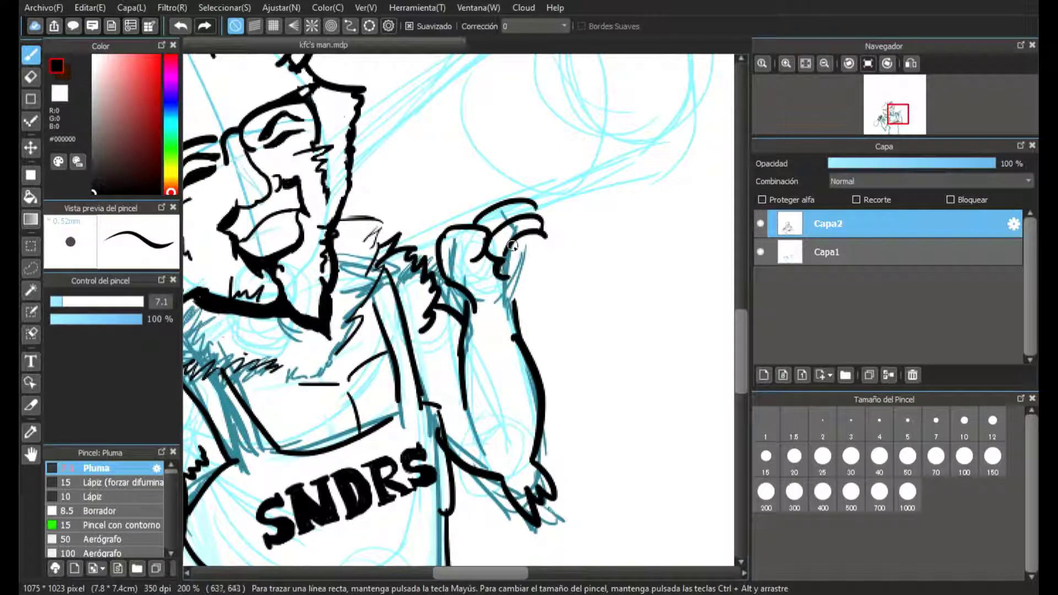
# - Undo all the ink strokes of the raised hand back to the bare forearm
pyautogui.scroll(-3, 512, 245)
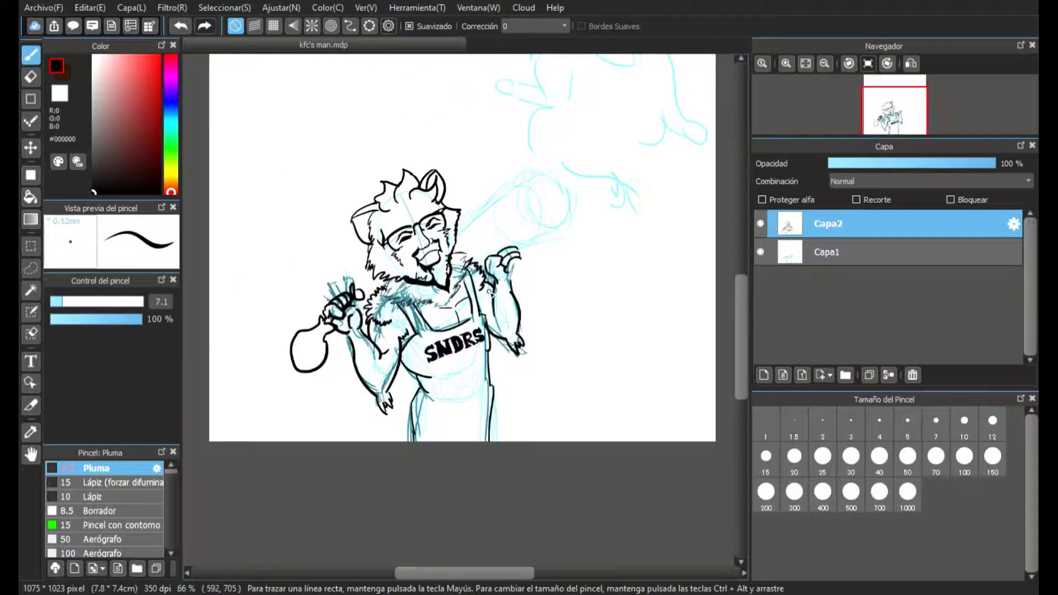
pyautogui.scroll(1, 490, 293)
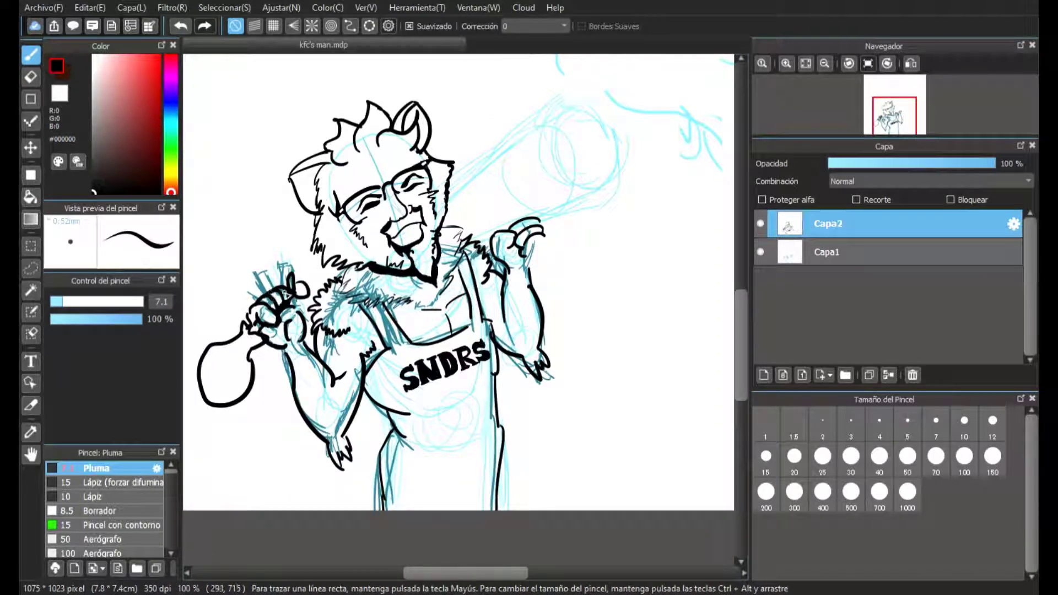
pyautogui.scroll(1, 537, 246)
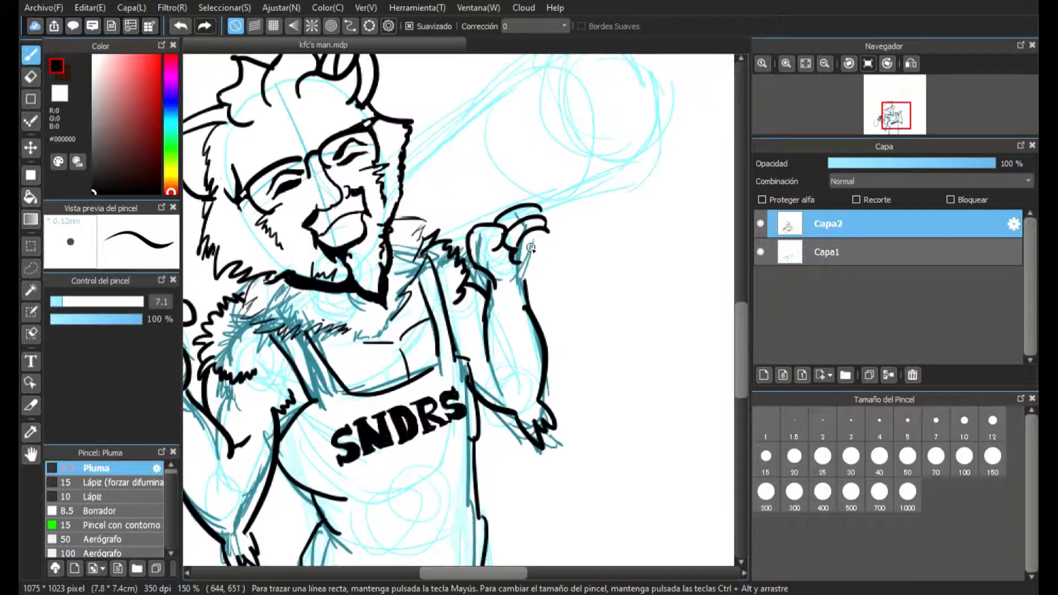
pyautogui.scroll(-1, 534, 251)
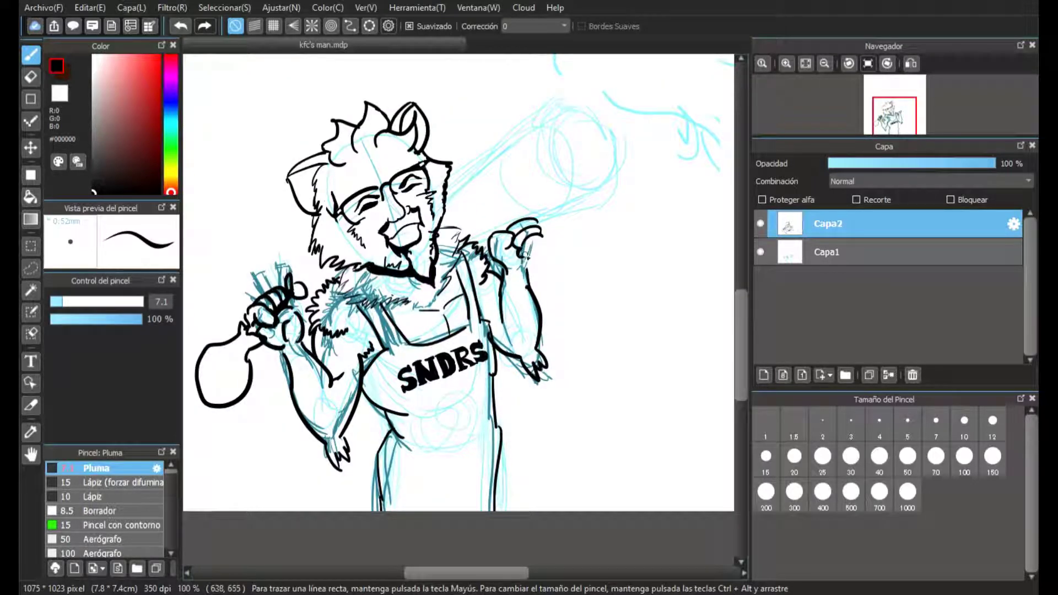
pyautogui.click(179, 25)
pyautogui.click(180, 25)
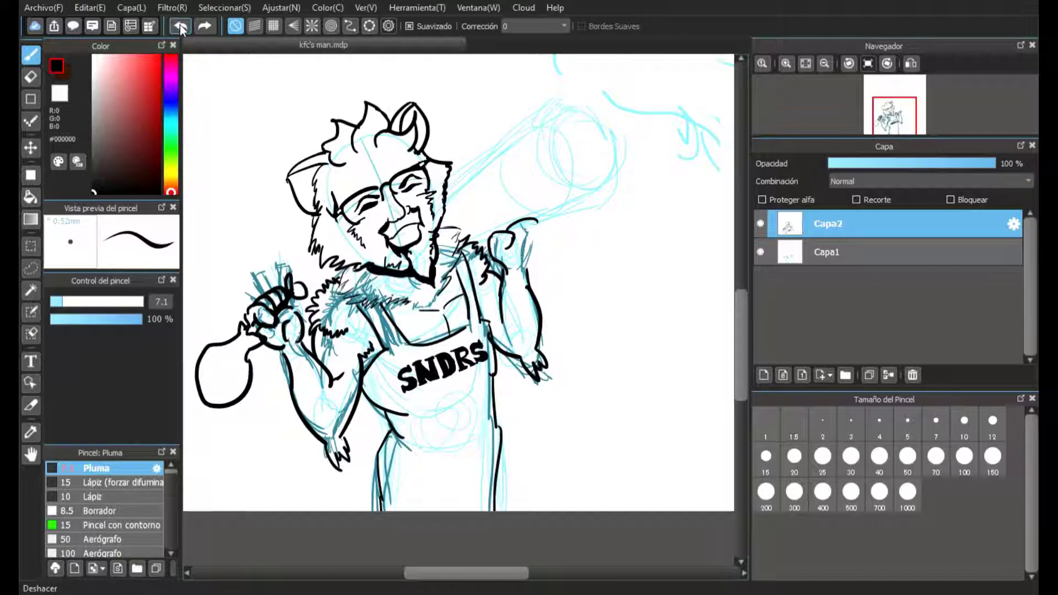
pyautogui.click(180, 25)
pyautogui.click(180, 24)
pyautogui.click(179, 25)
pyautogui.click(180, 25)
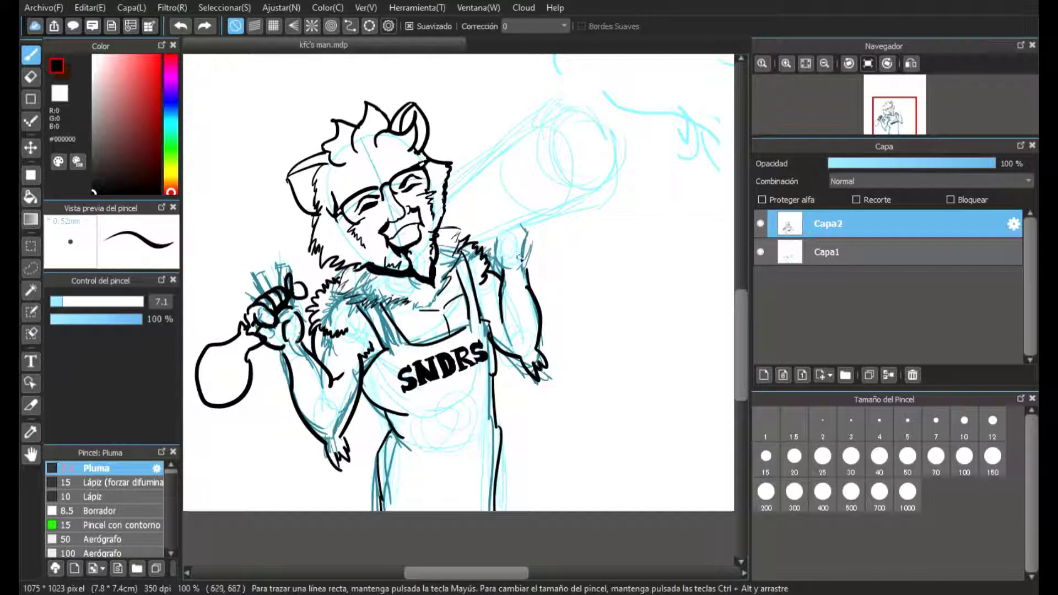
# - Try a taller hooked thumb outline at the end of the raised forearm and undo it
pyautogui.moveTo(511, 276)
pyautogui.mouseDown()
pyautogui.moveTo(494, 235)
pyautogui.moveTo(510, 233)
pyautogui.mouseUp()
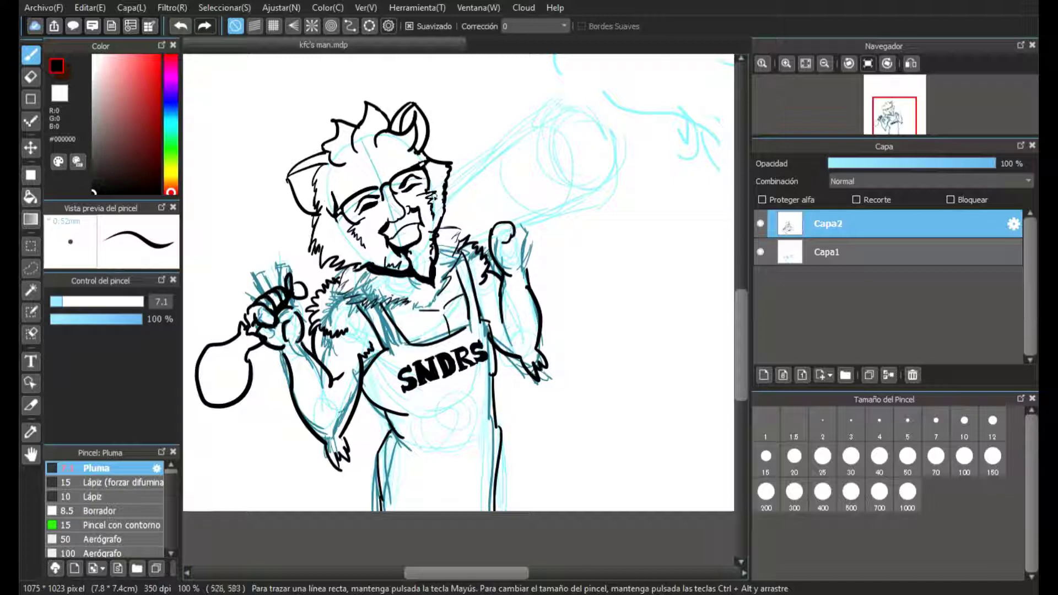
pyautogui.hotkey('ctrl', 'z')
pyautogui.hotkey('ctrl', 'z')
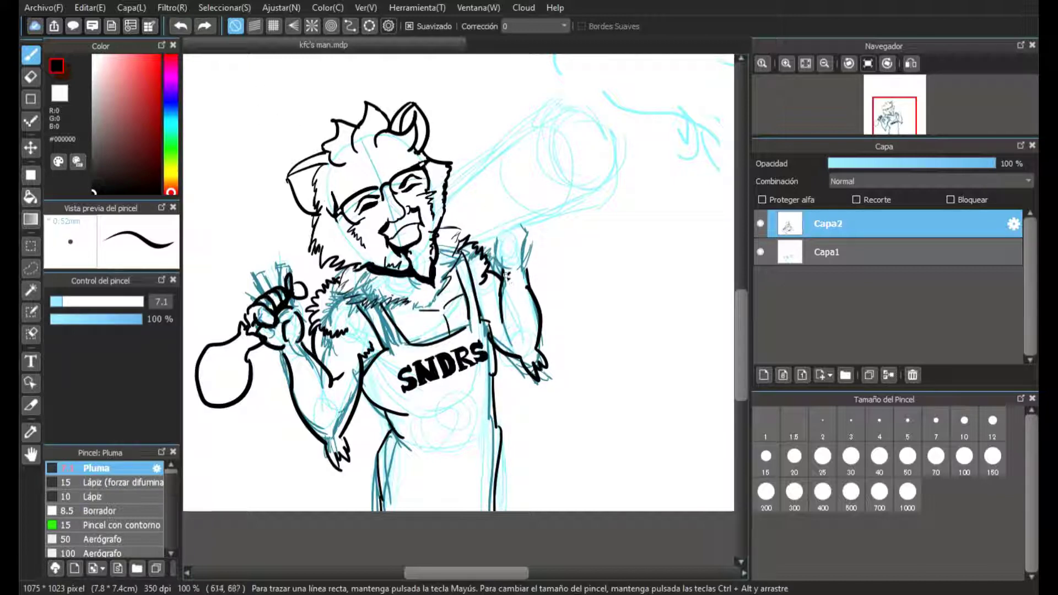
# - Ink a small looped thumb on the raised hand, try curled fingers and a palm beside it, and undo those finger strokes
pyautogui.moveTo(508, 275)
pyautogui.mouseDown()
pyautogui.moveTo(504, 245)
pyautogui.moveTo(492, 265)
pyautogui.mouseUp()
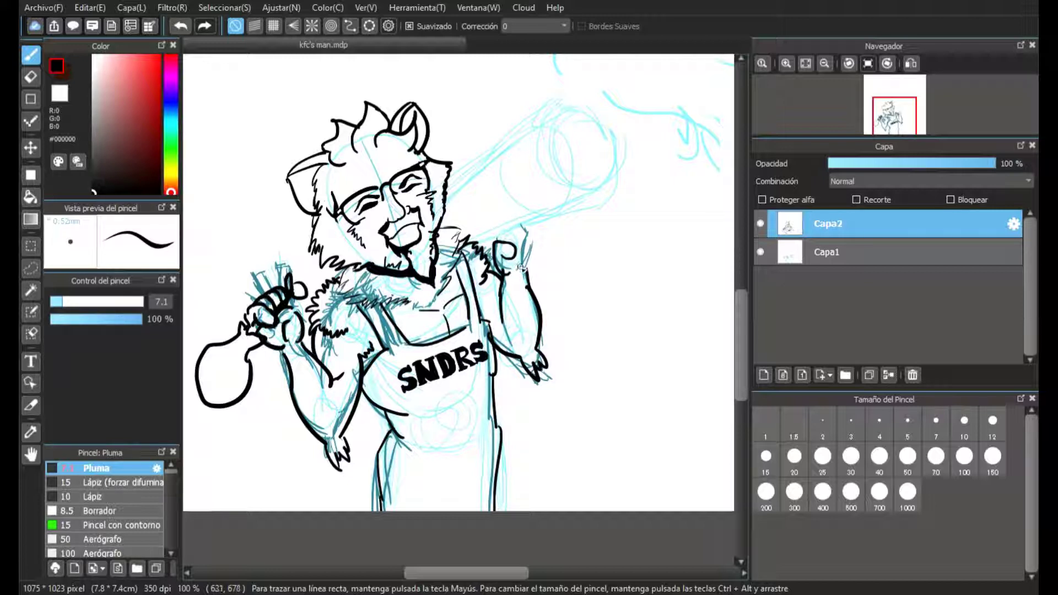
pyautogui.moveTo(518, 271)
pyautogui.mouseDown()
pyautogui.moveTo(503, 238)
pyautogui.moveTo(521, 224)
pyautogui.moveTo(514, 244)
pyautogui.moveTo(528, 231)
pyautogui.moveTo(527, 245)
pyautogui.moveTo(526, 230)
pyautogui.moveTo(538, 255)
pyautogui.mouseUp()
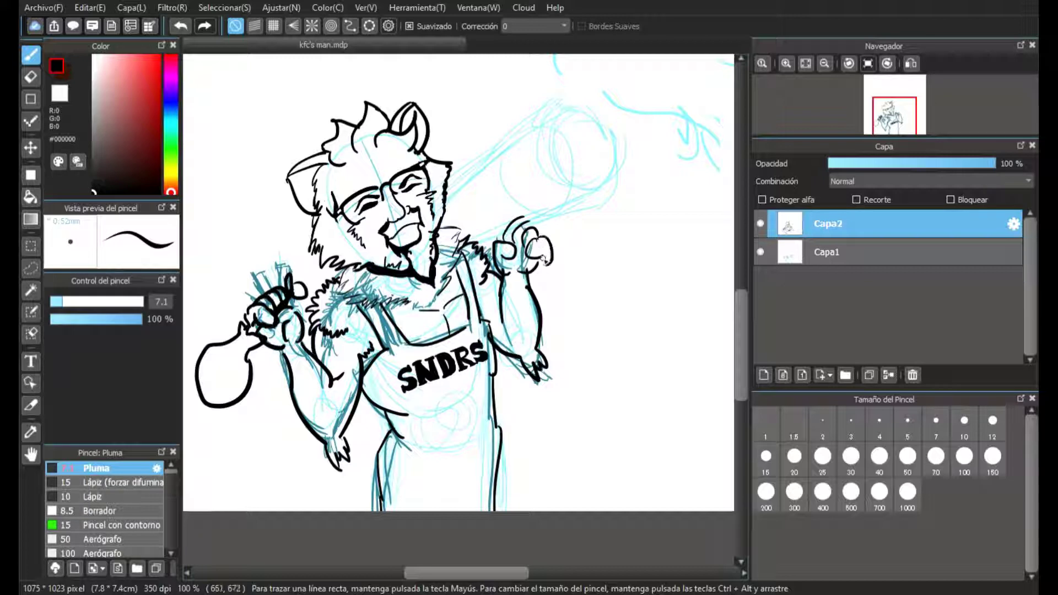
pyautogui.click(180, 25)
pyautogui.click(183, 25)
pyautogui.click(185, 25)
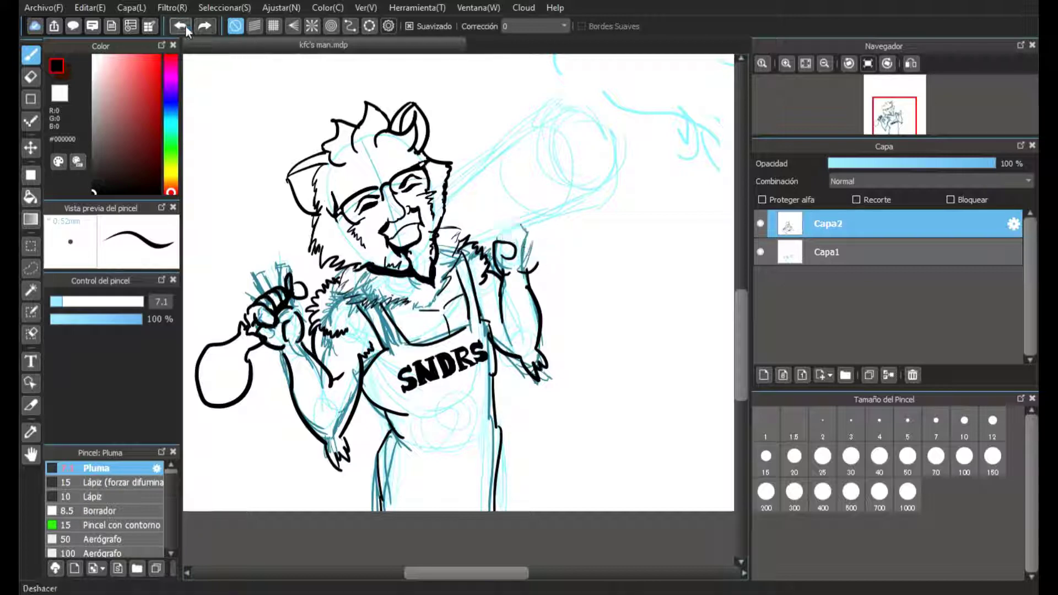
pyautogui.click(186, 26)
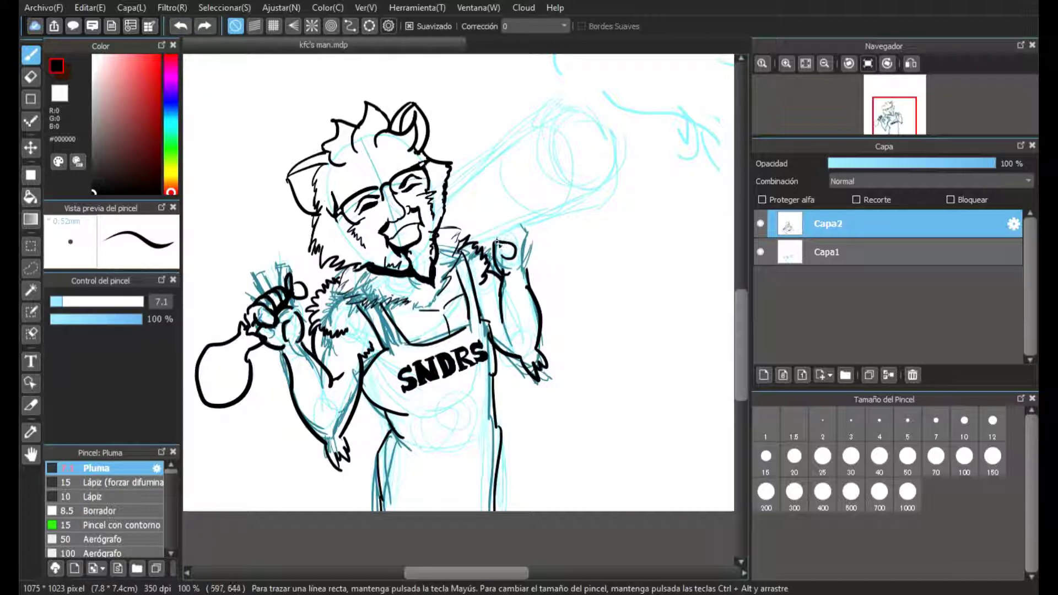
# - Try to ink a closed fist and a diagonal line above it, and undo the whole hand
pyautogui.moveTo(497, 243)
pyautogui.mouseDown()
pyautogui.moveTo(506, 217)
pyautogui.moveTo(505, 241)
pyautogui.moveTo(530, 226)
pyautogui.moveTo(521, 242)
pyautogui.moveTo(530, 244)
pyautogui.moveTo(529, 229)
pyautogui.moveTo(539, 256)
pyautogui.mouseUp()
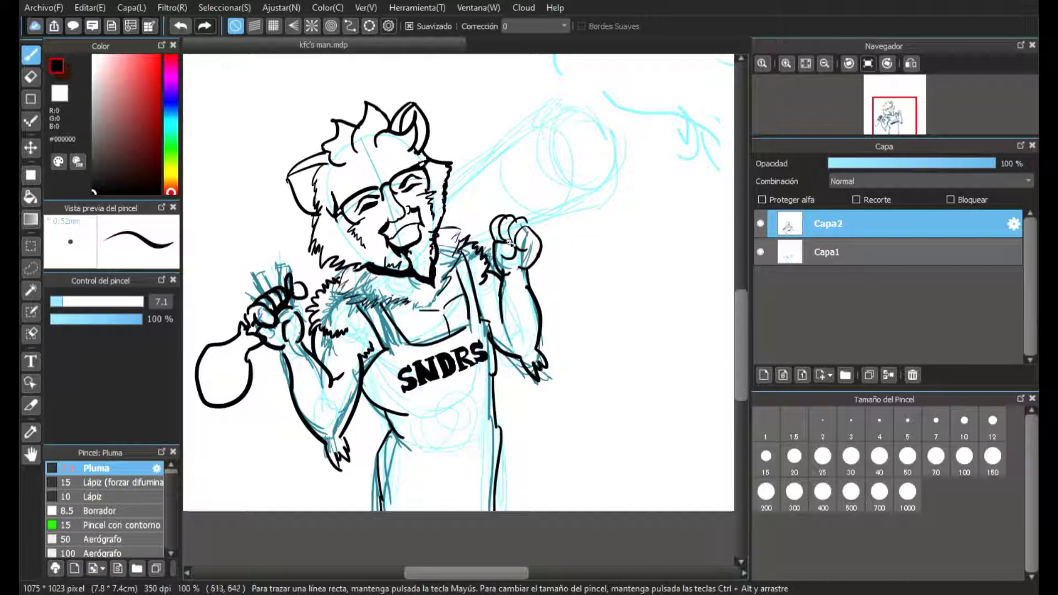
pyautogui.moveTo(464, 238); pyautogui.dragTo(552, 168)
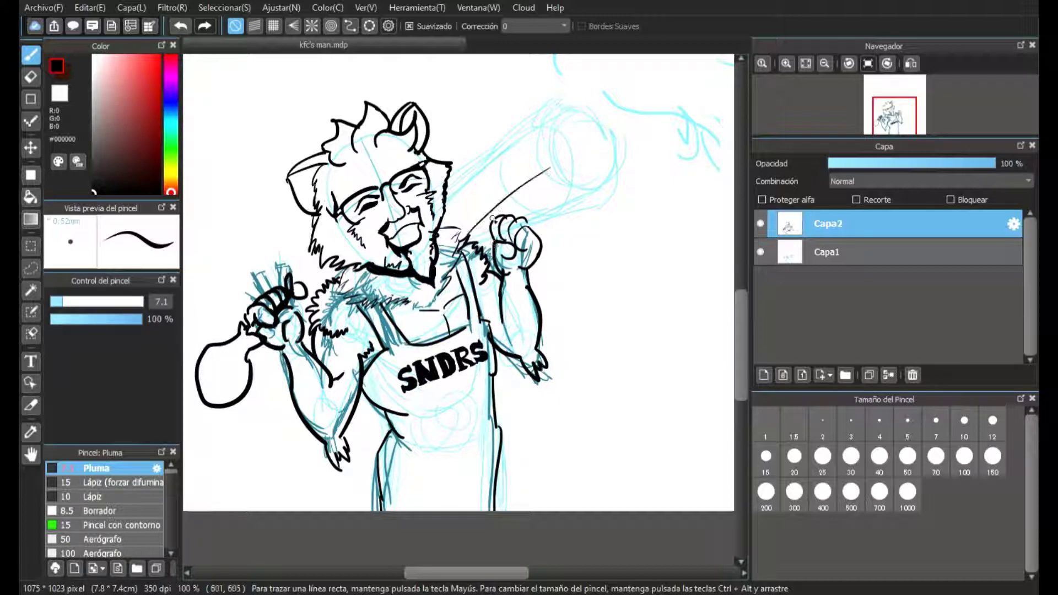
pyautogui.click(182, 26)
pyautogui.click(182, 25)
pyautogui.click(181, 26)
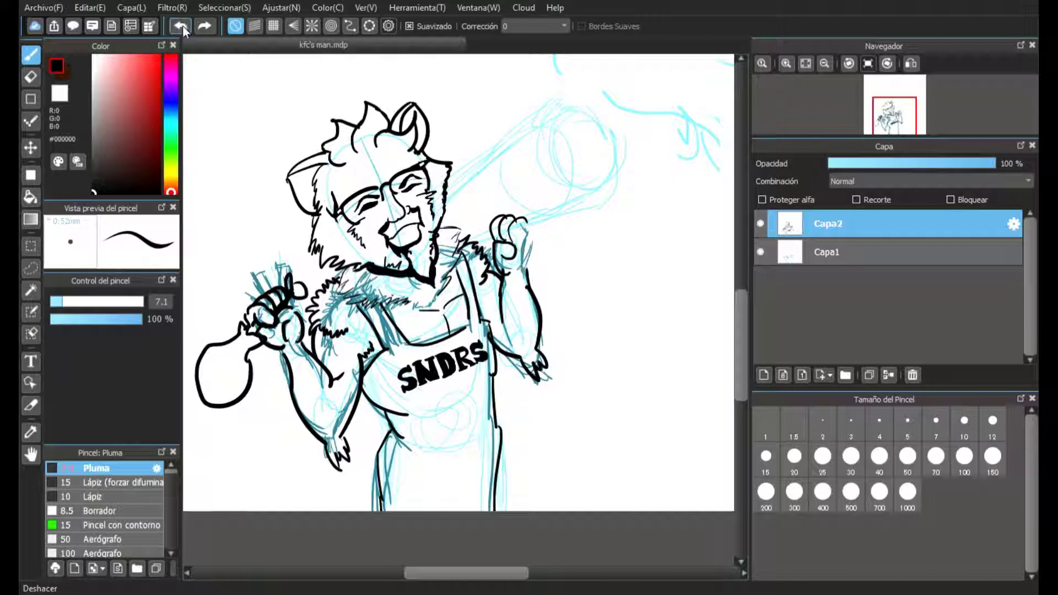
pyautogui.click(182, 26)
pyautogui.click(182, 25)
pyautogui.click(182, 25)
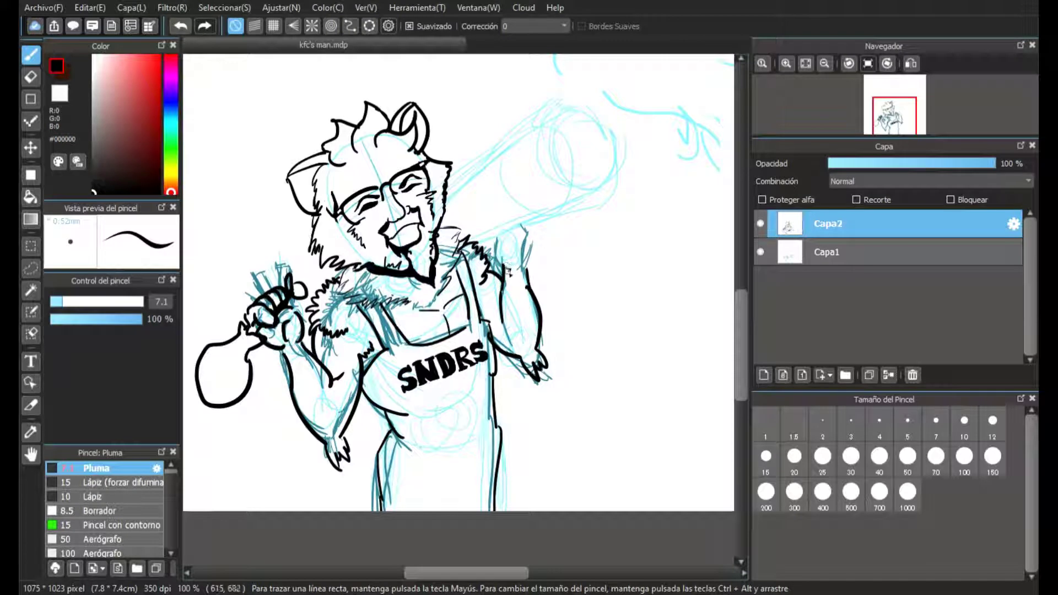
# - Ink the raised hand as an open palm supporting the cylinder, with its side contours joining the forearm
pyautogui.moveTo(502, 255); pyautogui.dragTo(498, 235)
pyautogui.moveTo(513, 240); pyautogui.dragTo(523, 234)
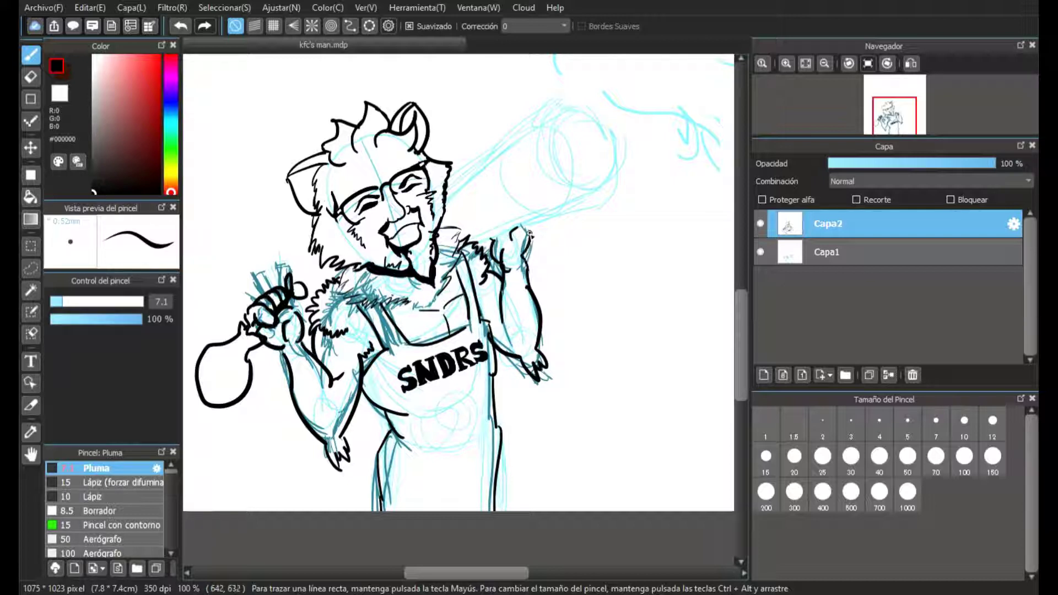
pyautogui.moveTo(530, 231); pyautogui.dragTo(528, 267)
pyautogui.click(180, 26)
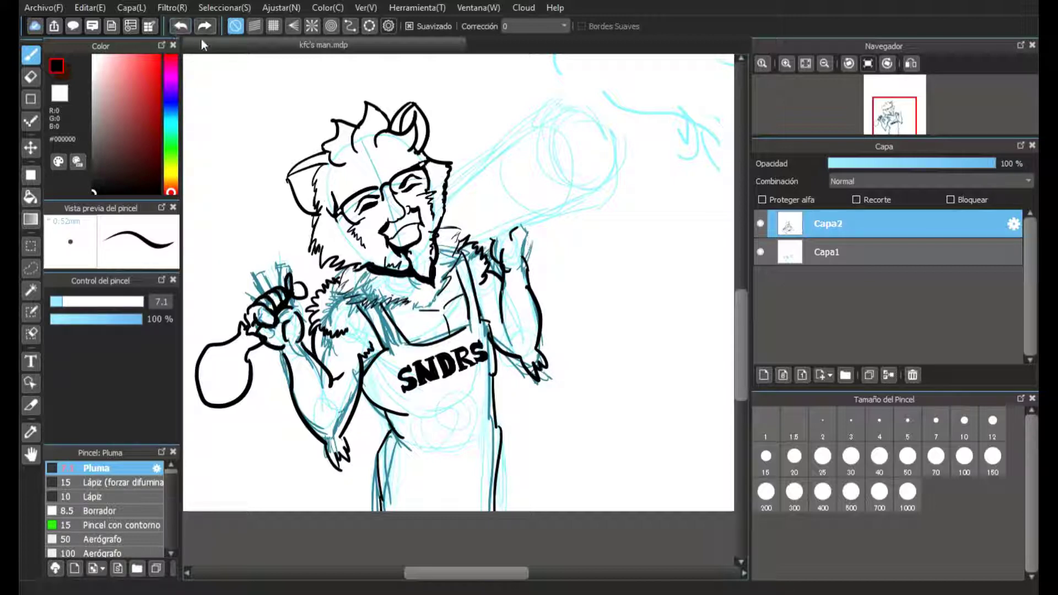
# - Ink the lower edge of the shoulder-carried cylinder from the fur collar past the raised hand, redoing the first stroke
pyautogui.moveTo(525, 225)
pyautogui.mouseDown()
pyautogui.moveTo(530, 247)
pyautogui.moveTo(527, 238)
pyautogui.moveTo(595, 192)
pyautogui.mouseUp()
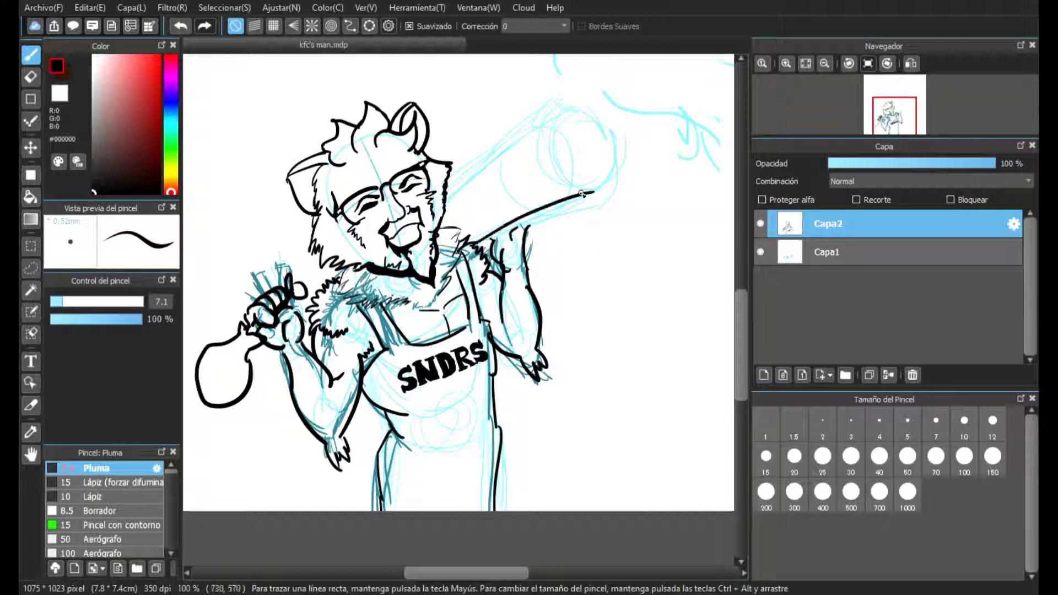
pyautogui.click(181, 27)
pyautogui.moveTo(476, 243); pyautogui.dragTo(598, 197)
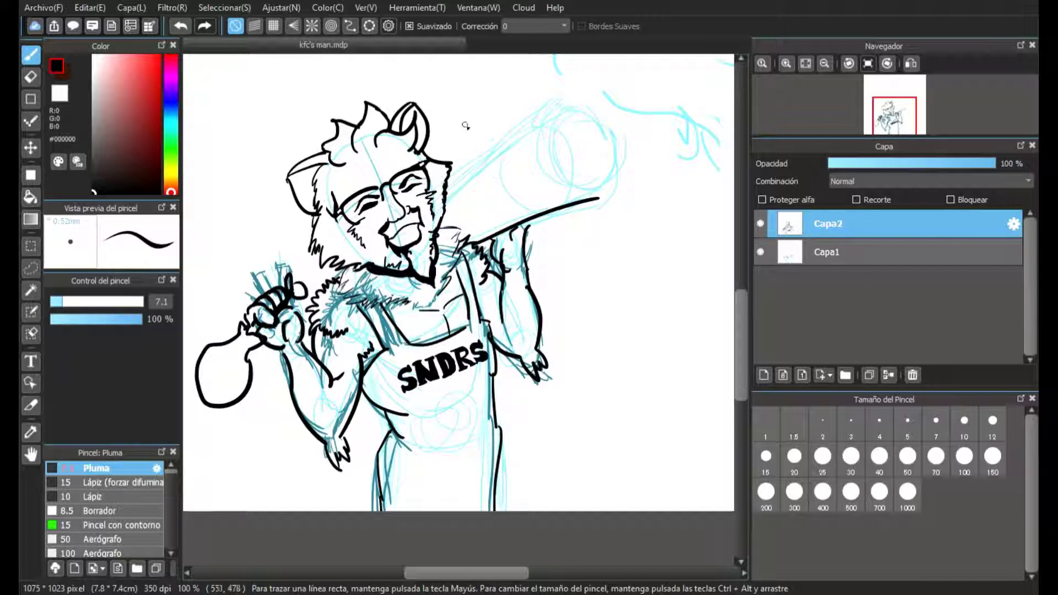
# - Try to ink the cylinder's upper edge and round opening, and undo both
pyautogui.moveTo(447, 192)
pyautogui.mouseDown()
pyautogui.moveTo(545, 108)
pyautogui.moveTo(550, 180)
pyautogui.moveTo(599, 153)
pyautogui.mouseUp()
pyautogui.moveTo(550, 109)
pyautogui.mouseDown()
pyautogui.moveTo(605, 126)
pyautogui.moveTo(596, 163)
pyautogui.mouseUp()
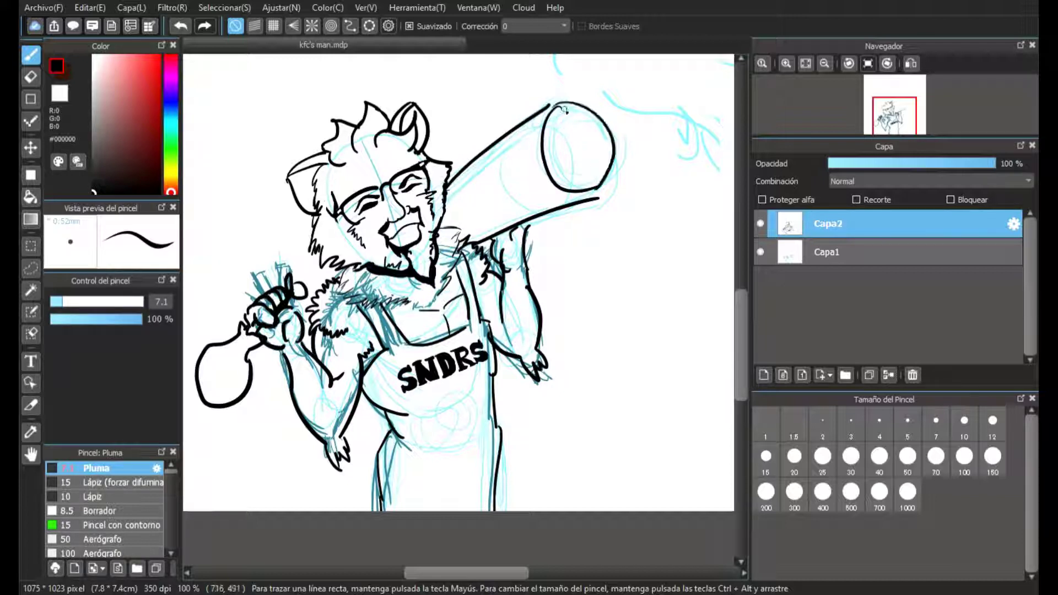
pyautogui.click(182, 26)
pyautogui.click(182, 26)
# - Ink the cylinder's upper edge from the face outward and close its far end with an oval opening
pyautogui.click(182, 26)
pyautogui.click(181, 26)
pyautogui.click(182, 26)
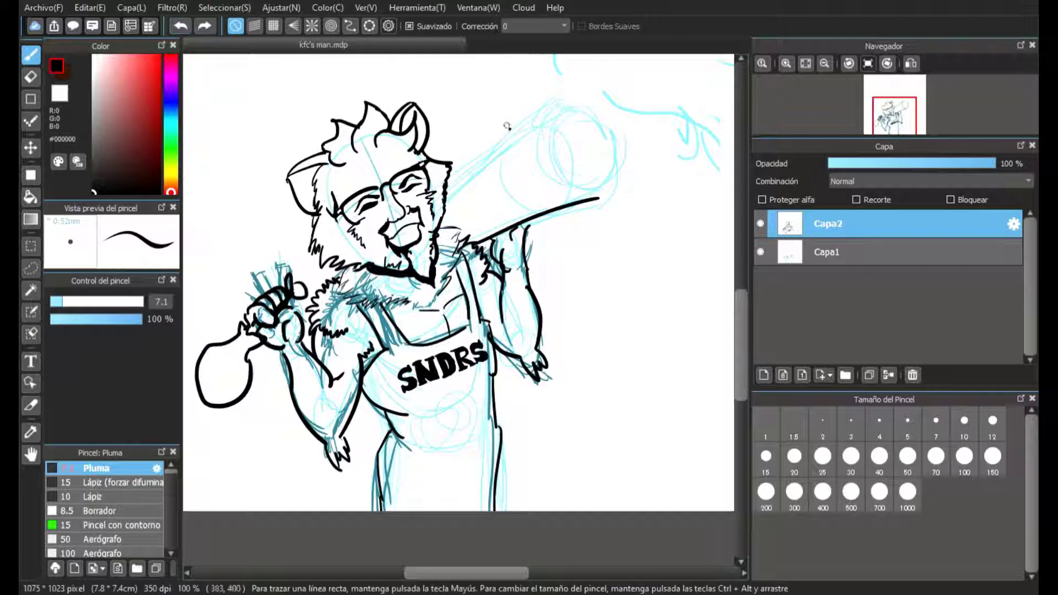
pyautogui.moveTo(447, 191)
pyautogui.mouseDown()
pyautogui.moveTo(559, 109)
pyautogui.moveTo(546, 143)
pyautogui.moveTo(603, 160)
pyautogui.mouseUp()
pyautogui.click(182, 26)
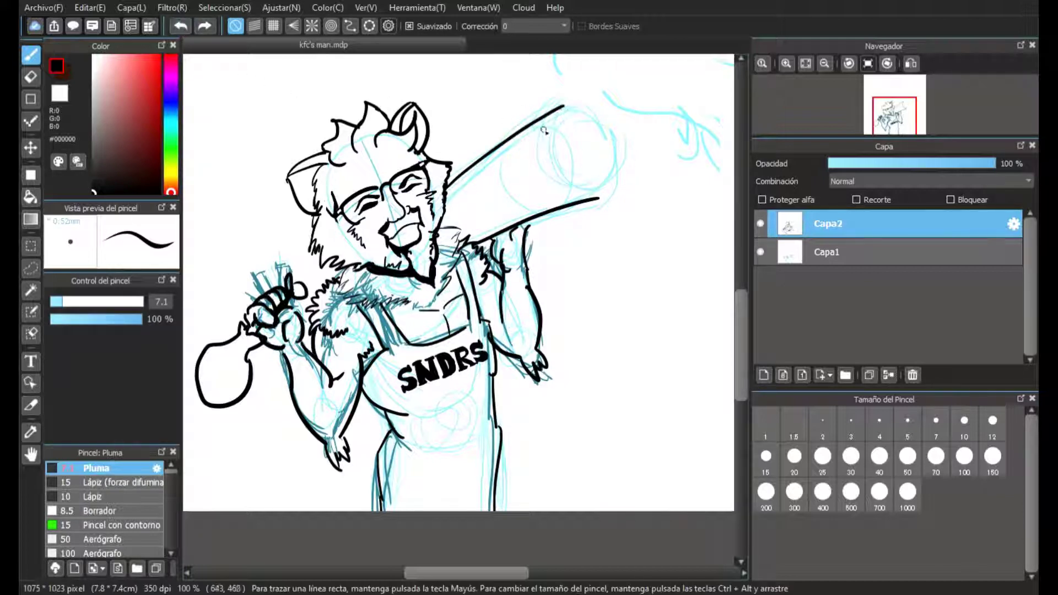
pyautogui.moveTo(561, 110); pyautogui.dragTo(589, 153)
pyautogui.click(181, 26)
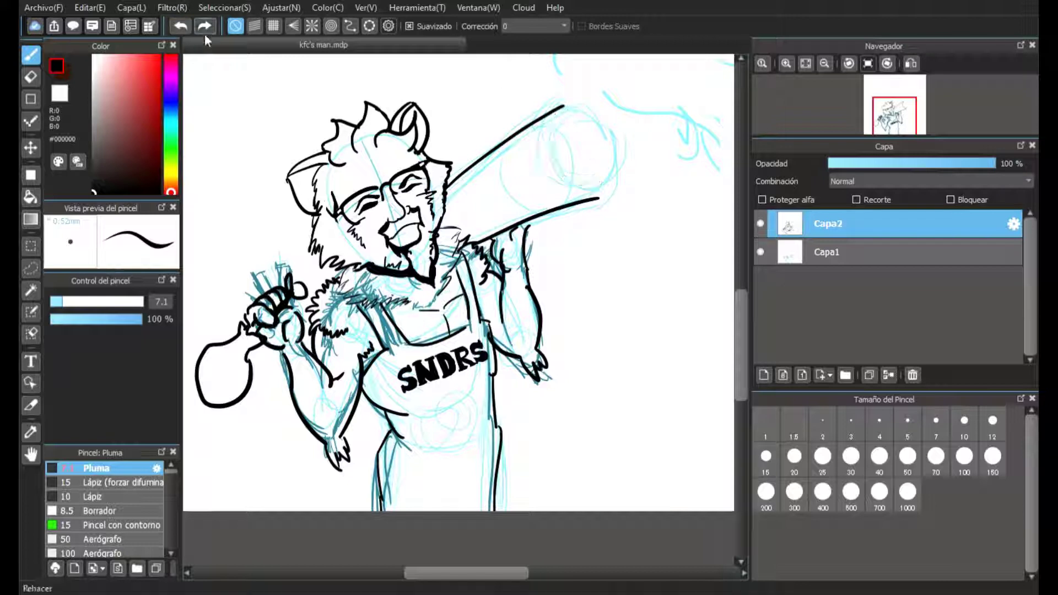
pyautogui.moveTo(599, 196)
pyautogui.mouseDown()
pyautogui.moveTo(579, 113)
pyautogui.moveTo(591, 109)
pyautogui.moveTo(601, 193)
pyautogui.mouseUp()
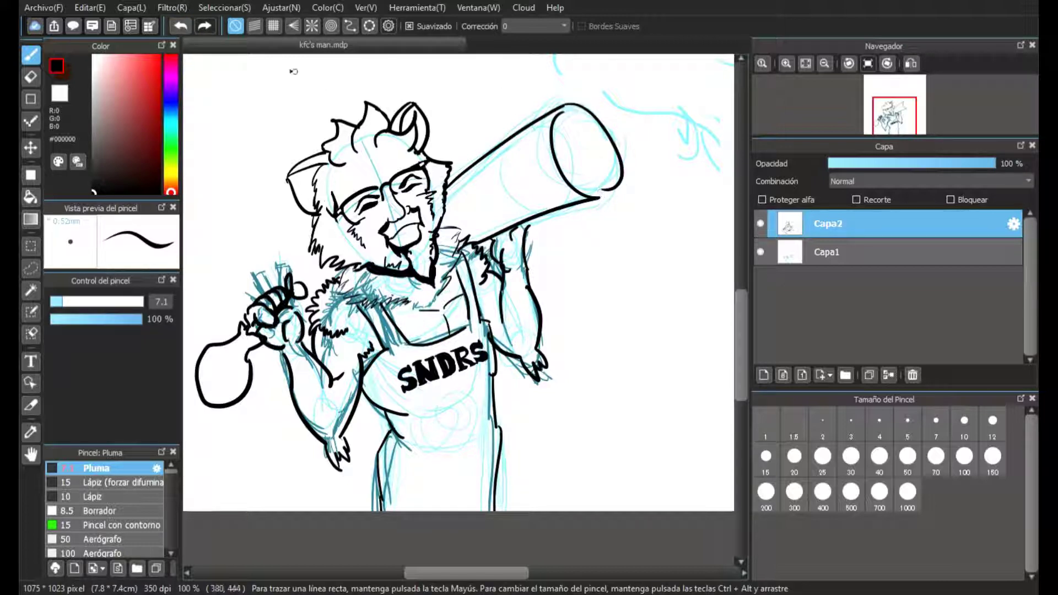
pyautogui.click(181, 26)
pyautogui.moveTo(562, 110)
pyautogui.mouseDown()
pyautogui.moveTo(600, 122)
pyautogui.moveTo(599, 196)
pyautogui.mouseUp()
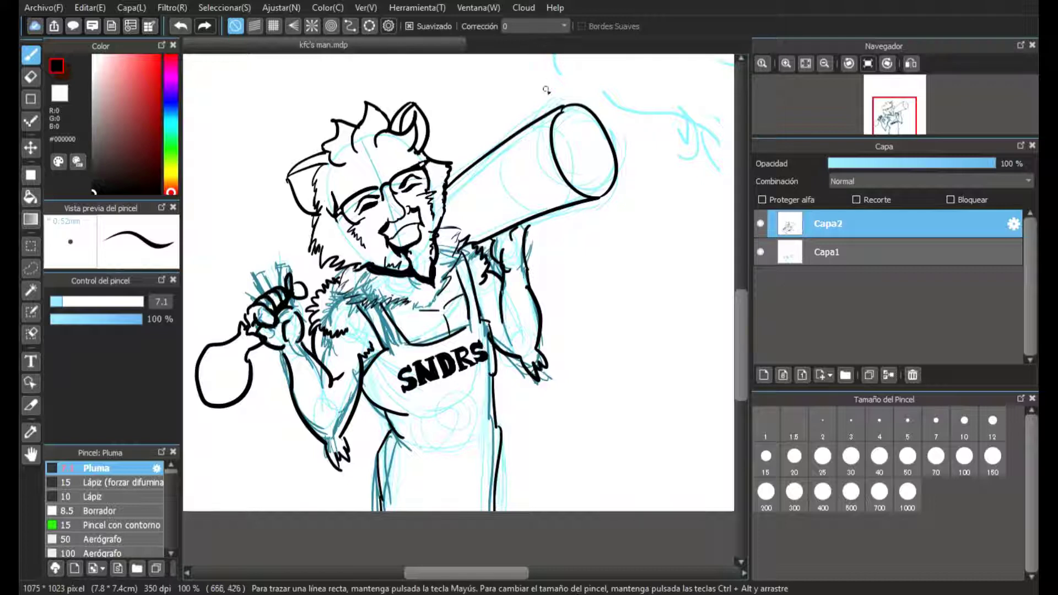
# - Ink the capped upper part and parallel long edges of a narrow bar crossing the cylinder near its open end, undoing faulty edge strokes
pyautogui.moveTo(546, 114)
pyautogui.mouseDown()
pyautogui.moveTo(540, 86)
pyautogui.moveTo(506, 108)
pyautogui.moveTo(554, 232)
pyautogui.mouseUp()
pyautogui.moveTo(513, 110); pyautogui.dragTo(547, 216)
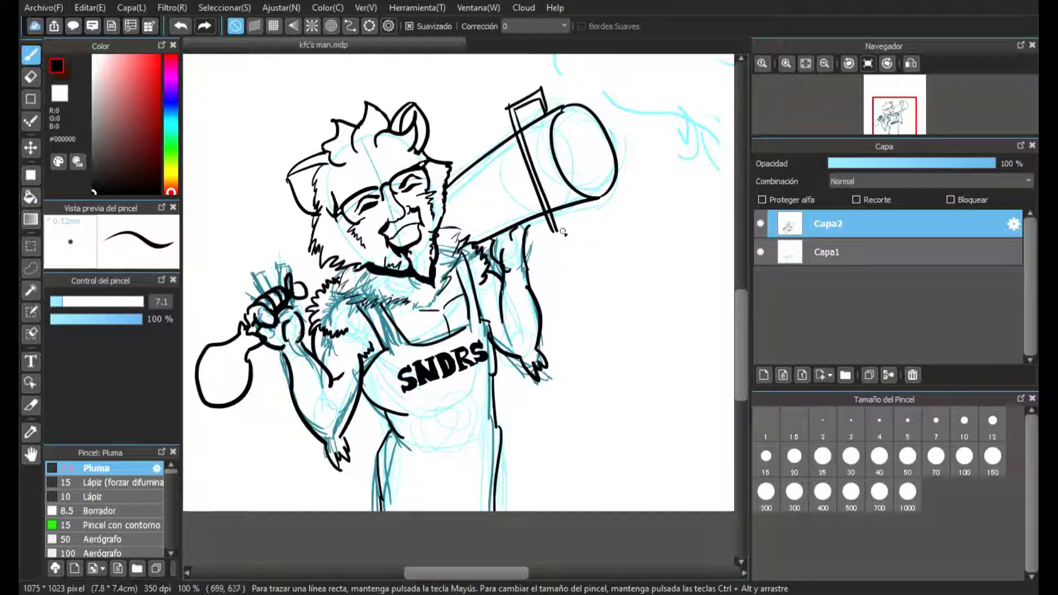
pyautogui.moveTo(560, 241)
pyautogui.mouseDown()
pyautogui.moveTo(575, 231)
pyautogui.moveTo(584, 247)
pyautogui.moveTo(561, 255)
pyautogui.moveTo(578, 241)
pyautogui.mouseUp()
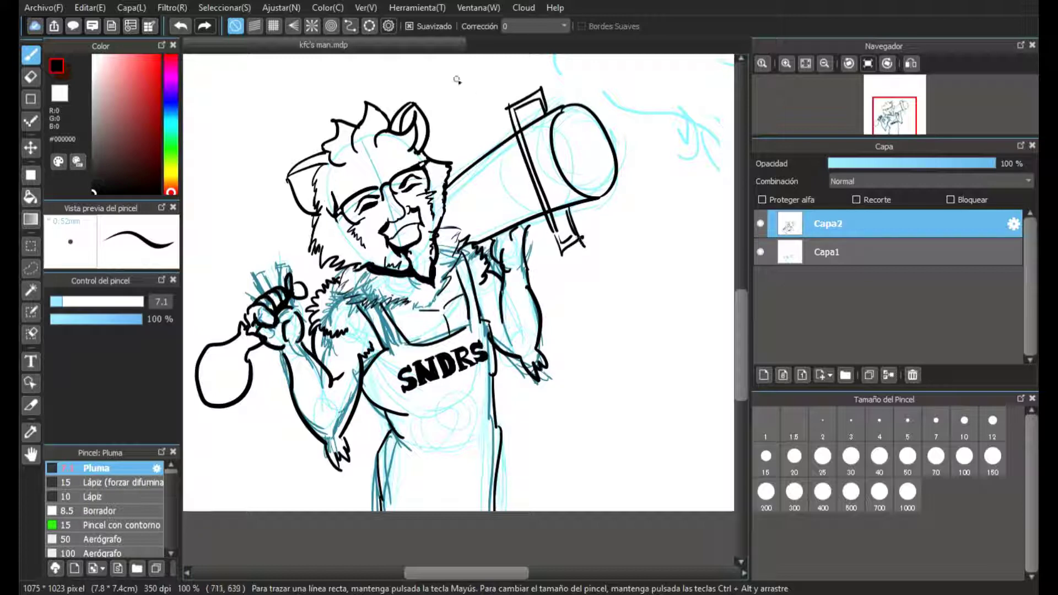
pyautogui.click(181, 25)
pyautogui.click(180, 25)
pyautogui.click(180, 25)
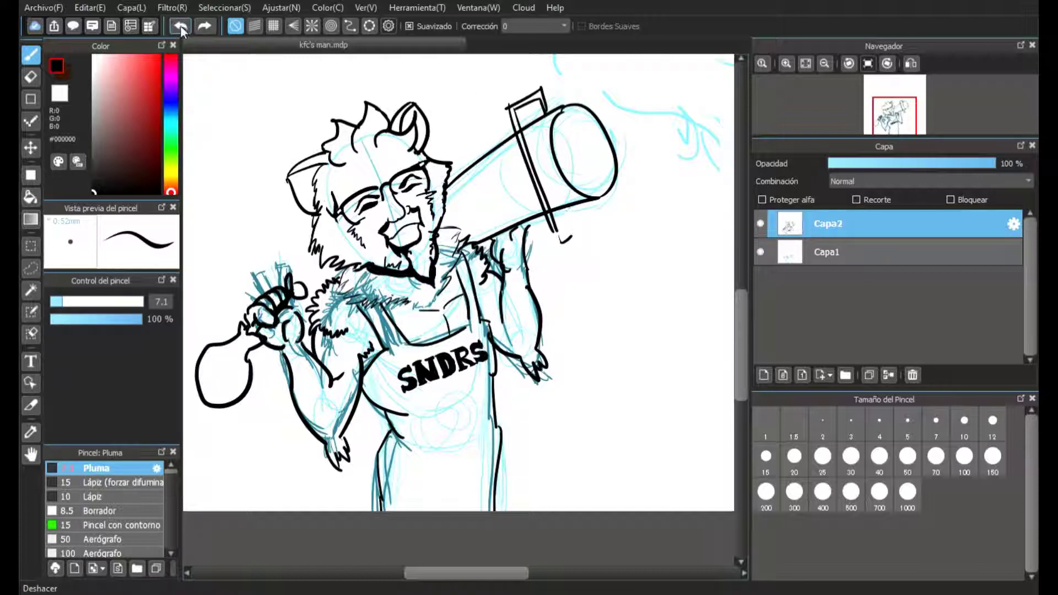
pyautogui.click(180, 25)
pyautogui.click(180, 25)
pyautogui.moveTo(517, 121); pyautogui.dragTo(574, 252)
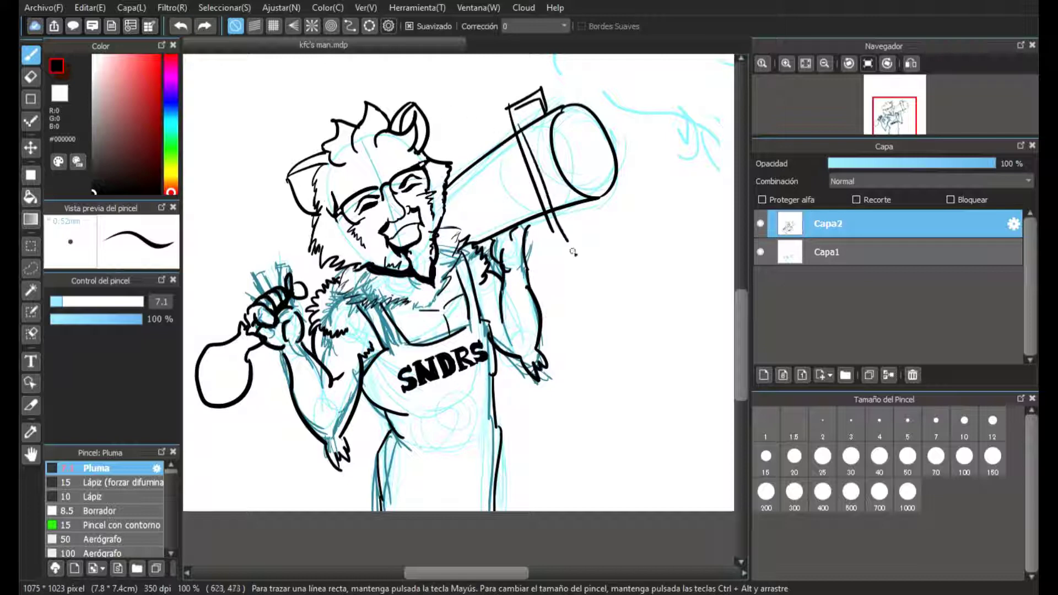
pyautogui.click(181, 26)
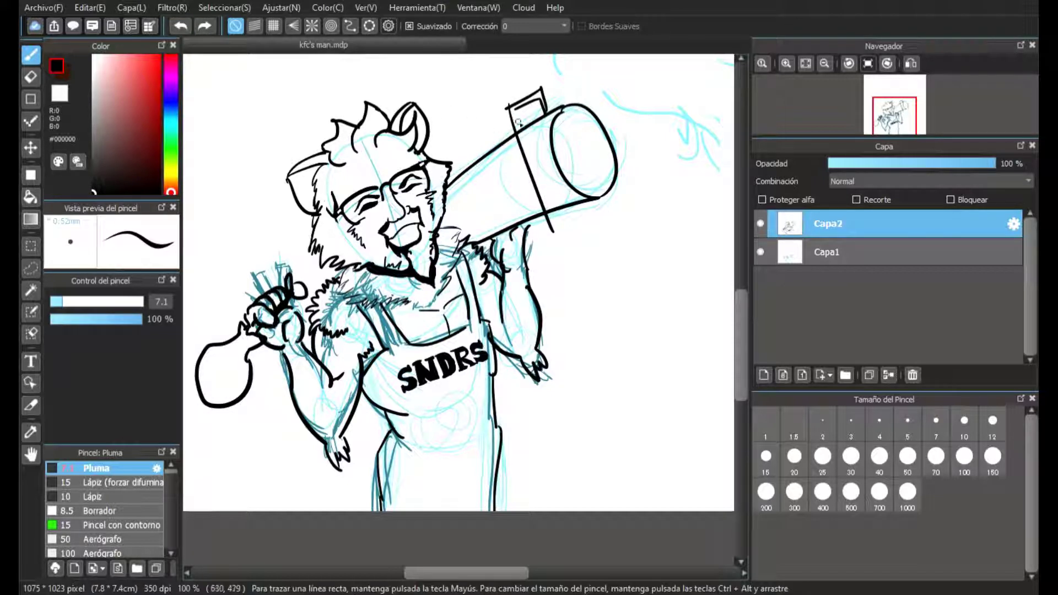
pyautogui.moveTo(518, 123); pyautogui.dragTo(554, 227)
pyautogui.hotkey('ctrl', 'z')
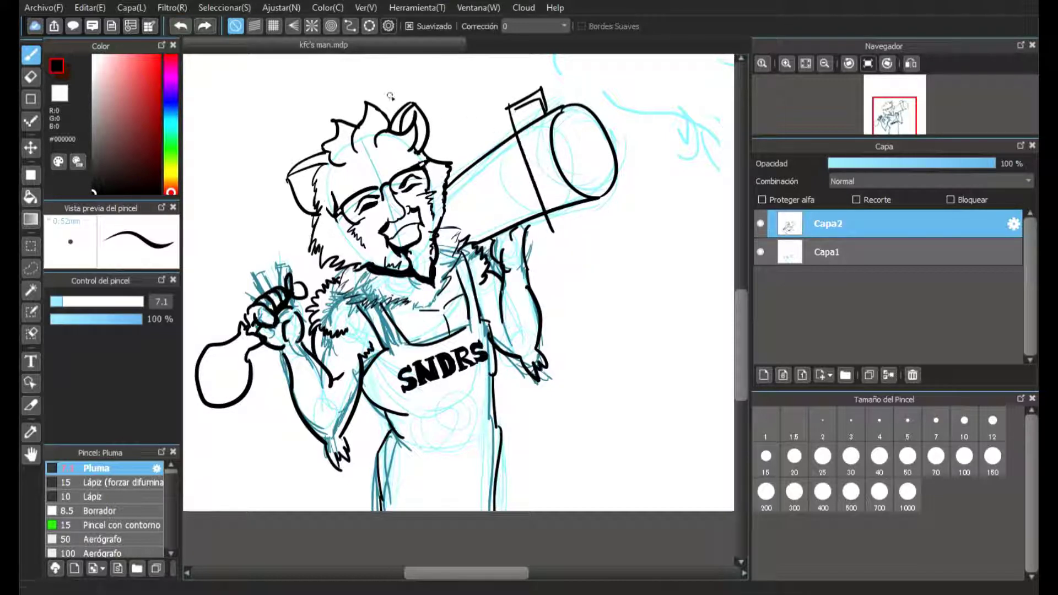
# - Ink the crossing bar's lower end as a closed rectangle below the cylinder, redoing the first version
pyautogui.moveTo(518, 119)
pyautogui.mouseDown()
pyautogui.moveTo(563, 255)
pyautogui.moveTo(571, 268)
pyautogui.moveTo(591, 254)
pyautogui.mouseUp()
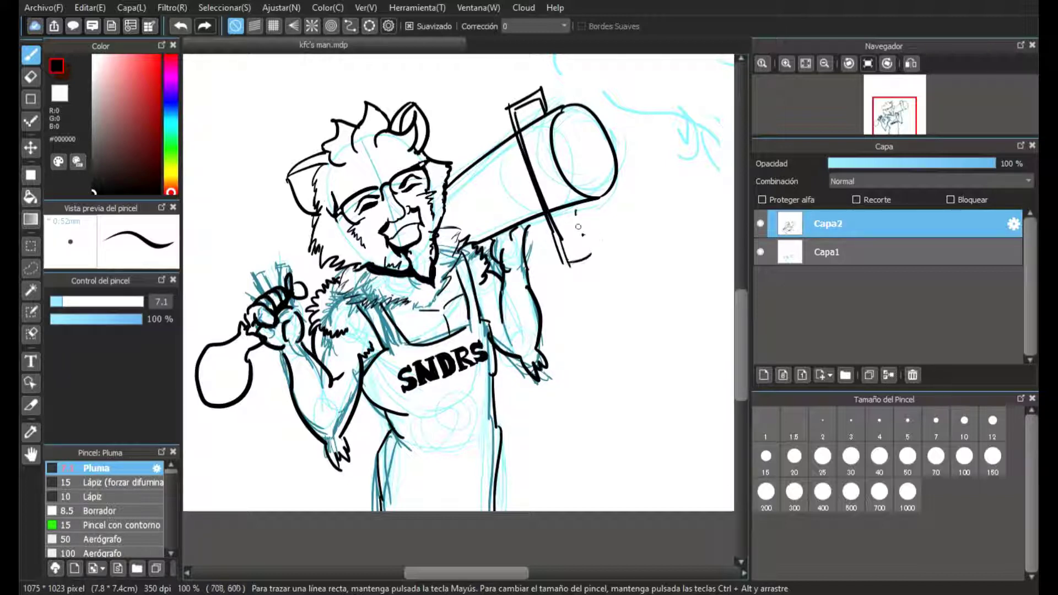
pyautogui.moveTo(577, 213)
pyautogui.mouseDown()
pyautogui.moveTo(590, 237)
pyautogui.moveTo(598, 264)
pyautogui.mouseUp()
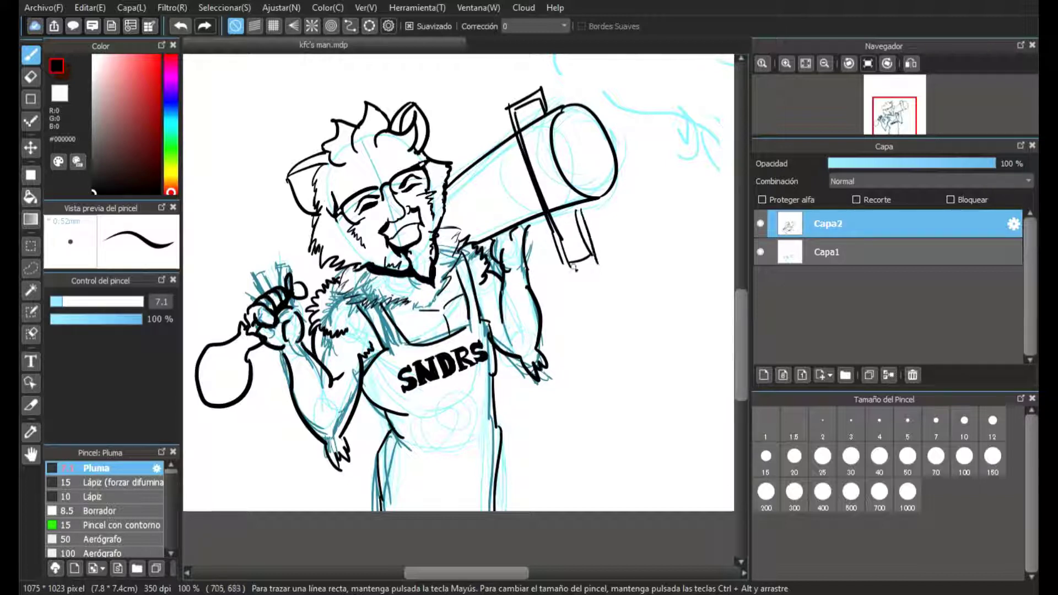
pyautogui.click(180, 27)
pyautogui.click(182, 26)
pyautogui.click(184, 25)
pyautogui.click(187, 26)
pyautogui.click(187, 27)
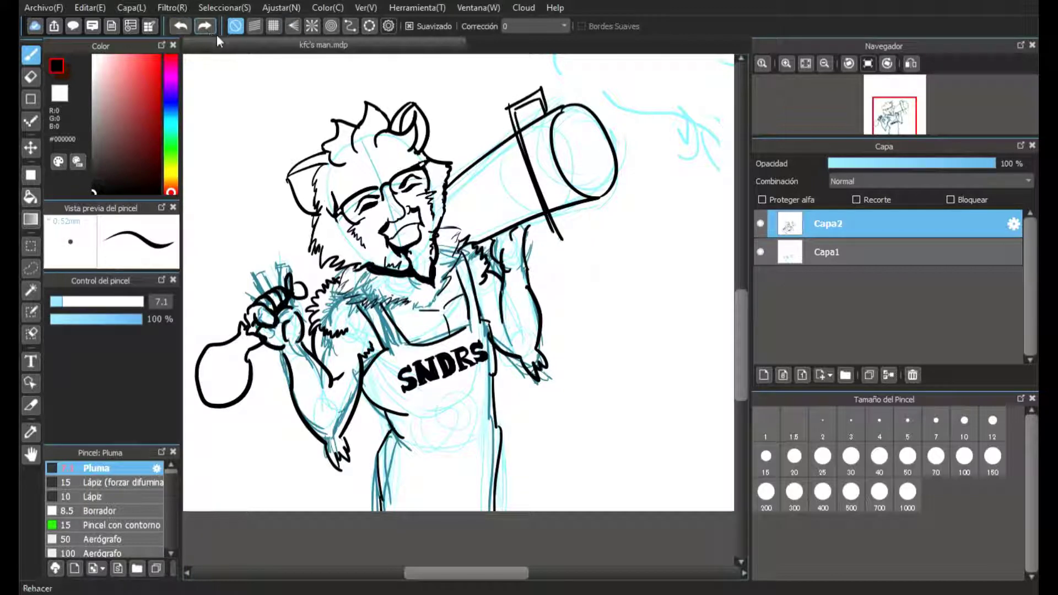
pyautogui.moveTo(553, 231)
pyautogui.mouseDown()
pyautogui.moveTo(571, 265)
pyautogui.moveTo(593, 253)
pyautogui.mouseUp()
pyautogui.moveTo(577, 214)
pyautogui.mouseDown()
pyautogui.moveTo(594, 252)
pyautogui.moveTo(584, 222)
pyautogui.moveTo(586, 265)
pyautogui.moveTo(567, 269)
pyautogui.moveTo(599, 258)
pyautogui.mouseUp()
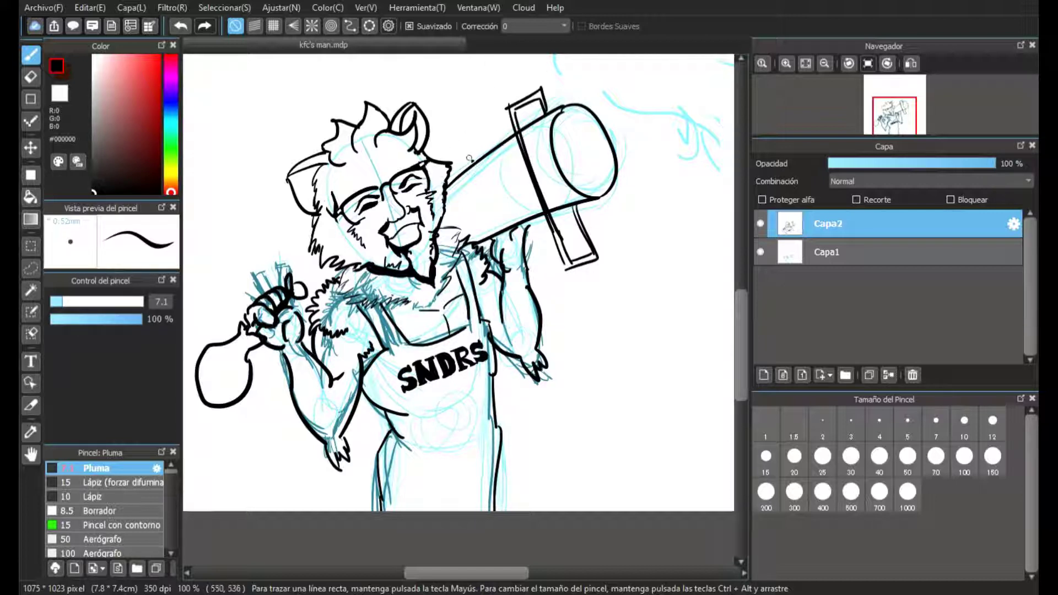
# - Try to ink a small crossed circle where the face meets the cylinder's upper edge, and undo the attempts
pyautogui.moveTo(461, 173); pyautogui.dragTo(465, 170)
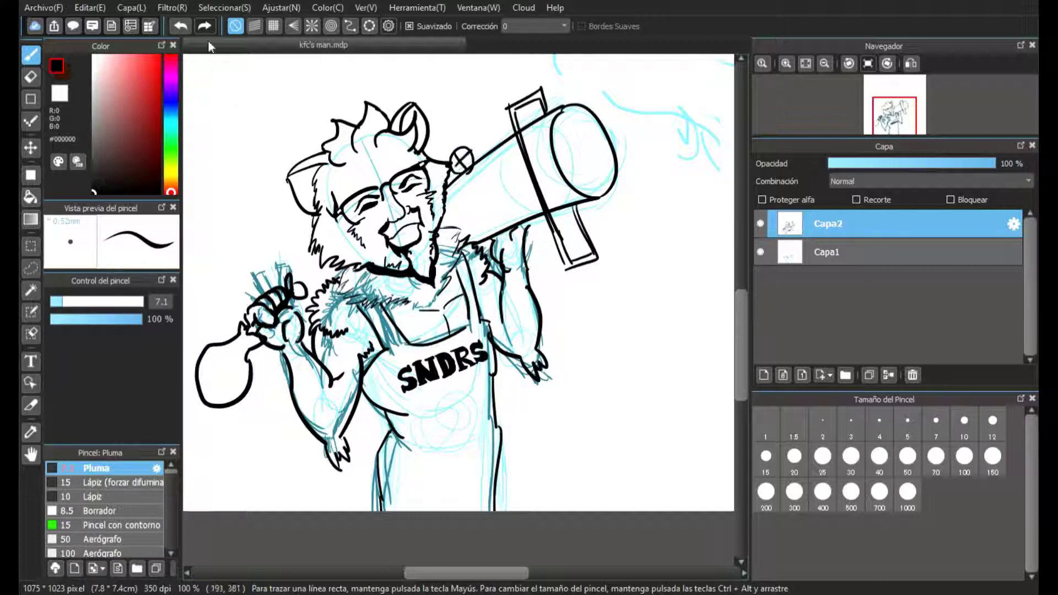
pyautogui.click(180, 26)
pyautogui.click(180, 26)
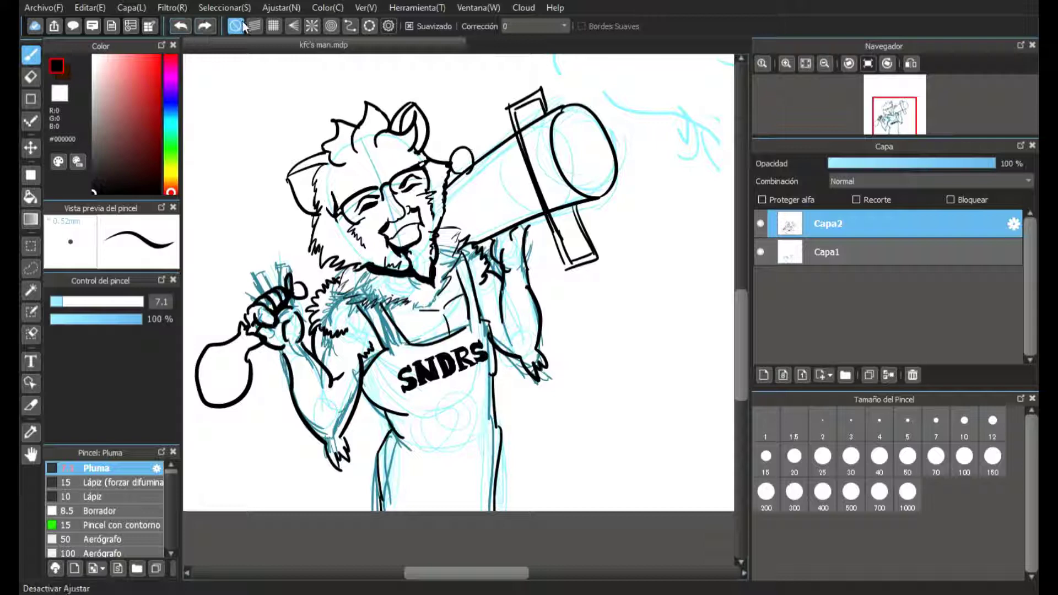
pyautogui.click(180, 26)
pyautogui.moveTo(447, 161); pyautogui.dragTo(457, 171)
pyautogui.click(180, 26)
pyautogui.click(180, 26)
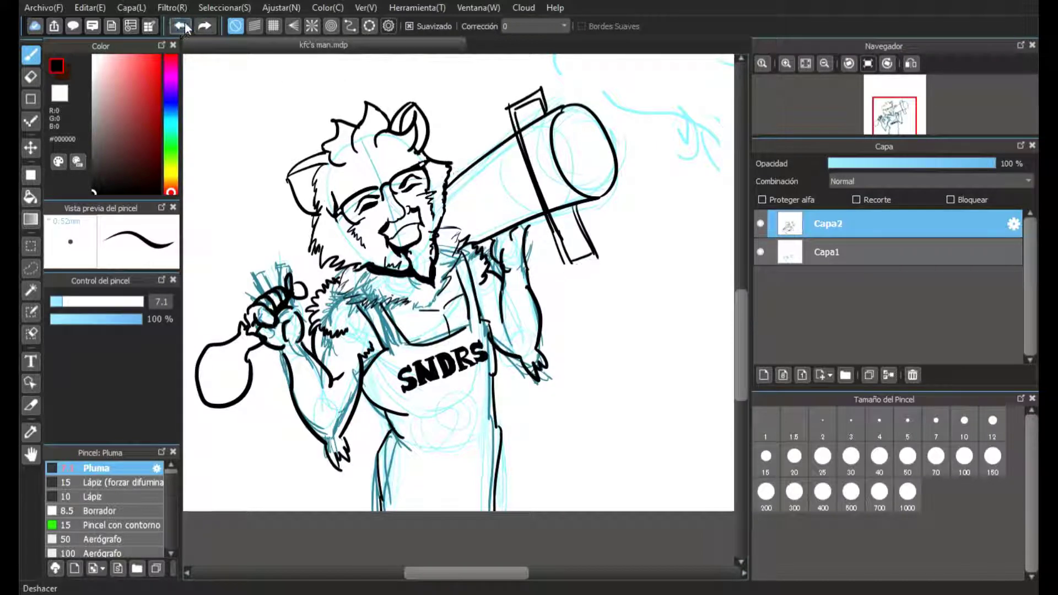
pyautogui.moveTo(449, 163)
pyautogui.mouseDown()
pyautogui.moveTo(469, 173)
pyautogui.moveTo(463, 157)
pyautogui.moveTo(454, 171)
pyautogui.mouseUp()
pyautogui.click(180, 26)
pyautogui.click(181, 25)
pyautogui.click(180, 26)
pyautogui.hotkey('ctrl', 'z')
pyautogui.hotkey('ctrl', 'z')
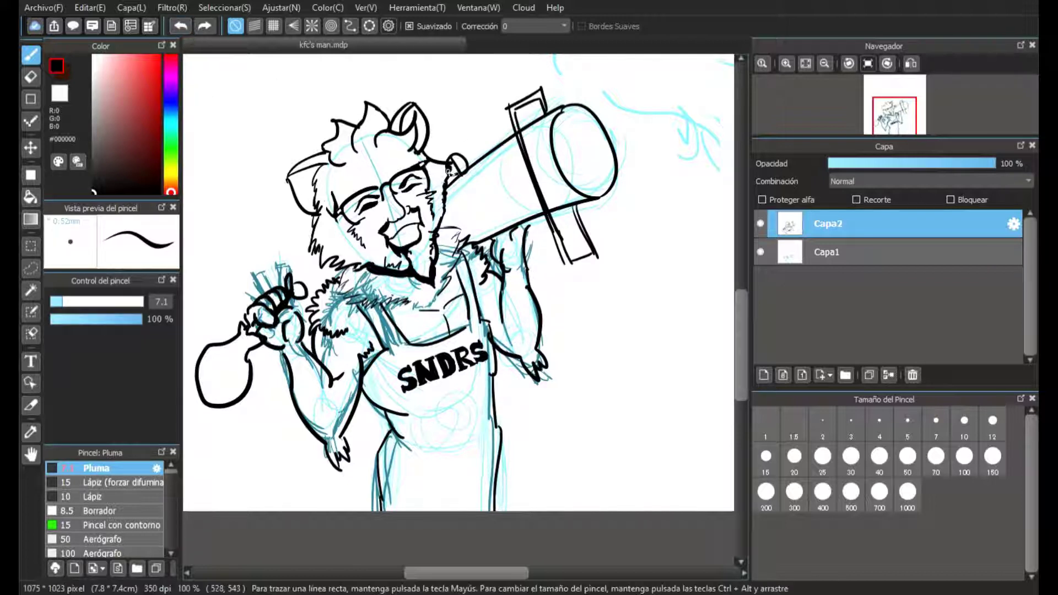
# - Ink a small circle with a cross inside where the face meets the cylinder's upper edge, redoing the cross
pyautogui.moveTo(448, 171); pyautogui.dragTo(464, 157)
pyautogui.scroll(-3, 452, 238)
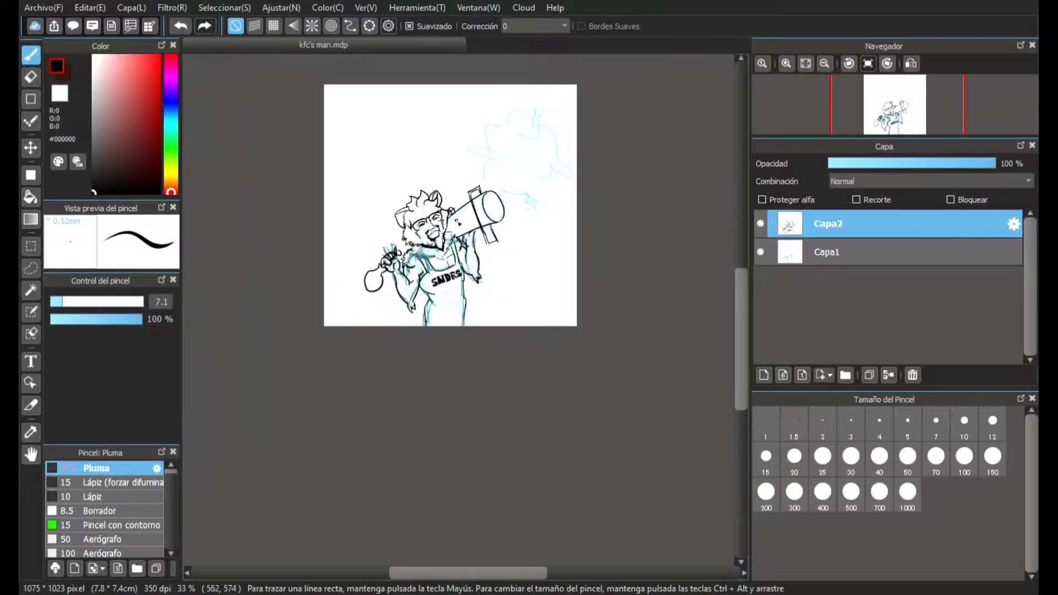
pyautogui.scroll(6, 438, 188)
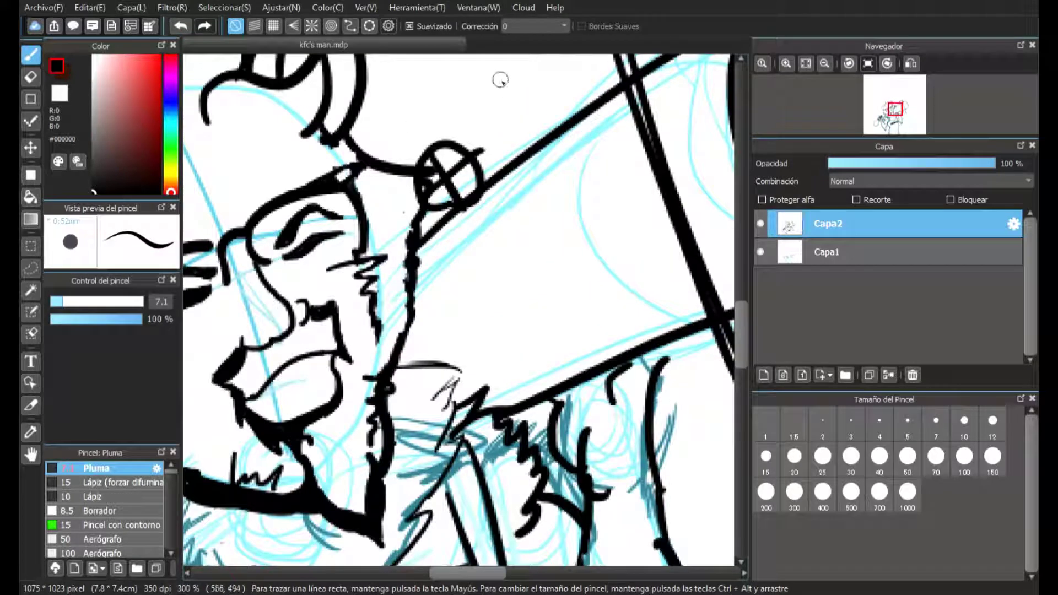
pyautogui.click(181, 26)
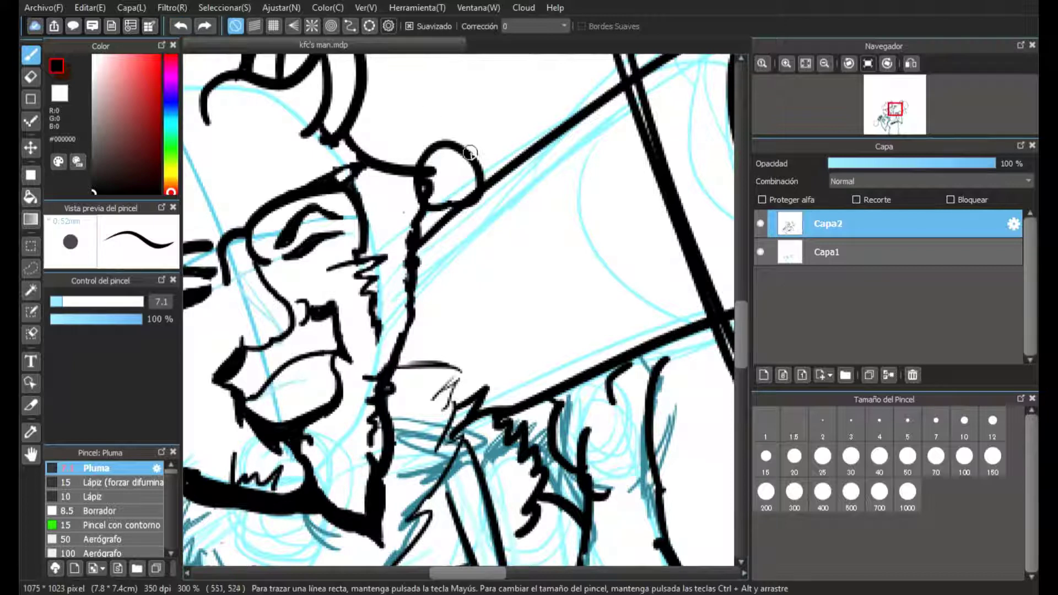
pyautogui.moveTo(428, 189); pyautogui.dragTo(469, 157)
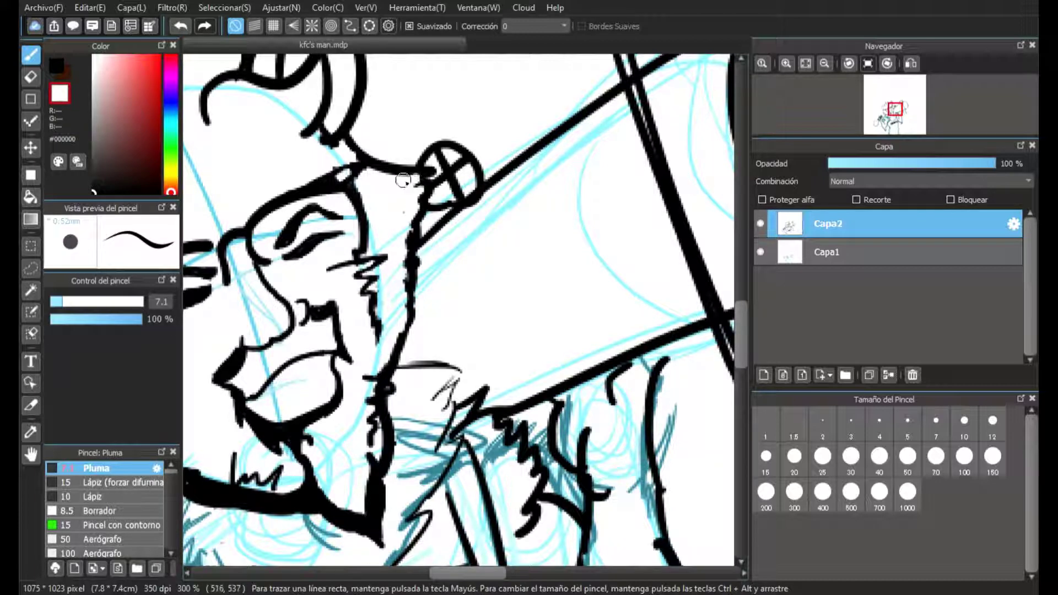
pyautogui.scroll(-5, 415, 182)
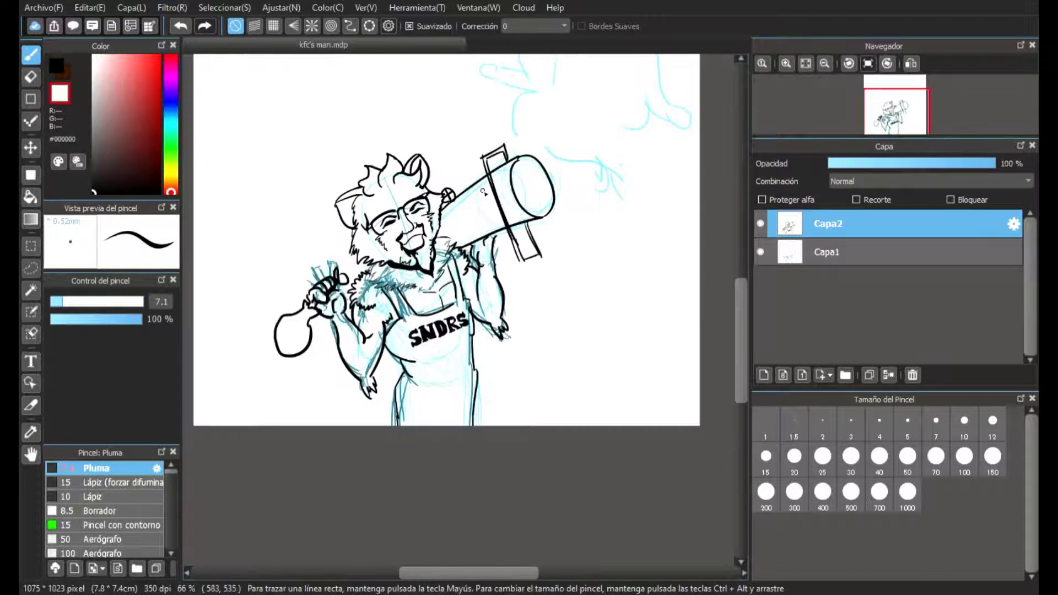
pyautogui.scroll(-1, 484, 193)
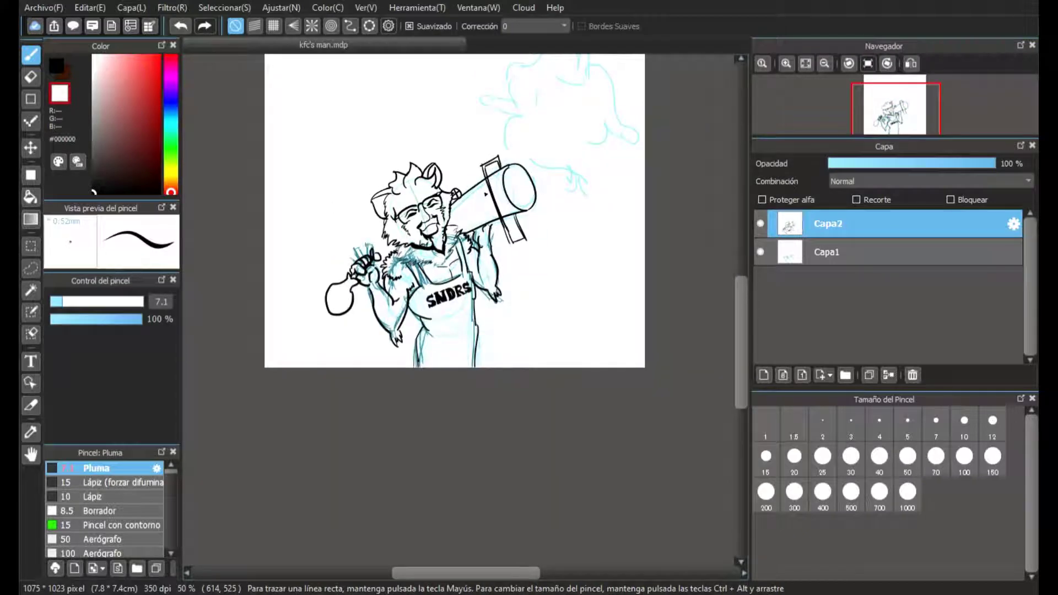
pyautogui.scroll(2, 448, 230)
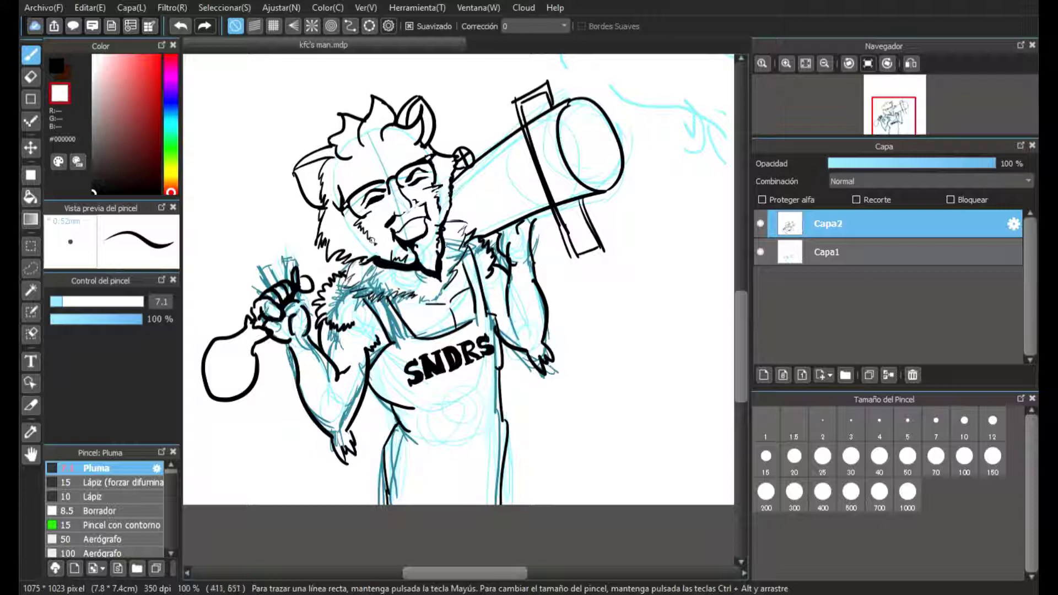
pyautogui.click(186, 26)
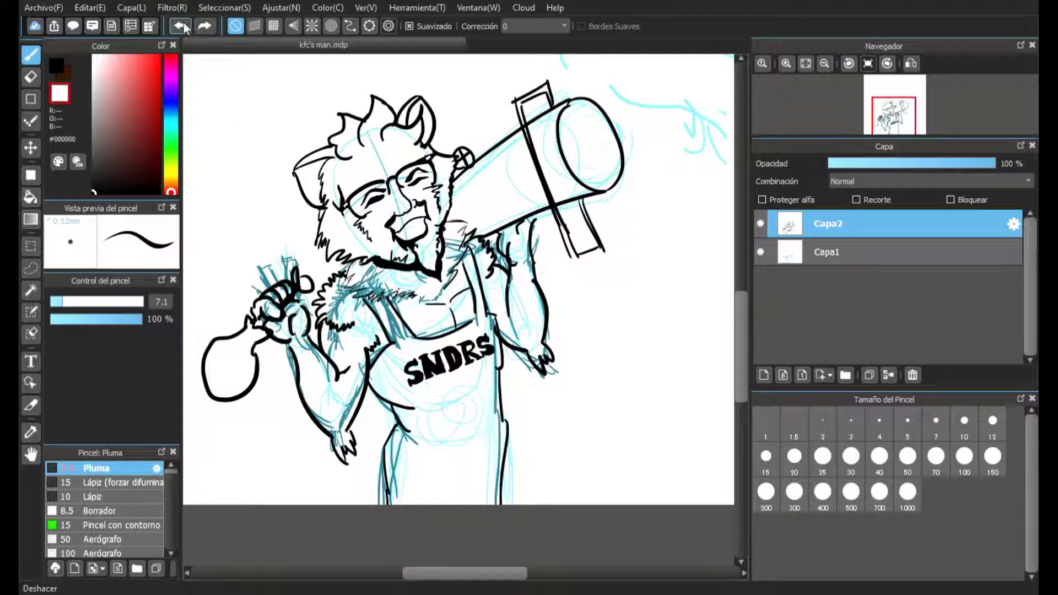
# - On layer Capa1, draw a straight purple (#BB51DE) guide line across the face from the cylinder down to the fist
pyautogui.click(887, 253)
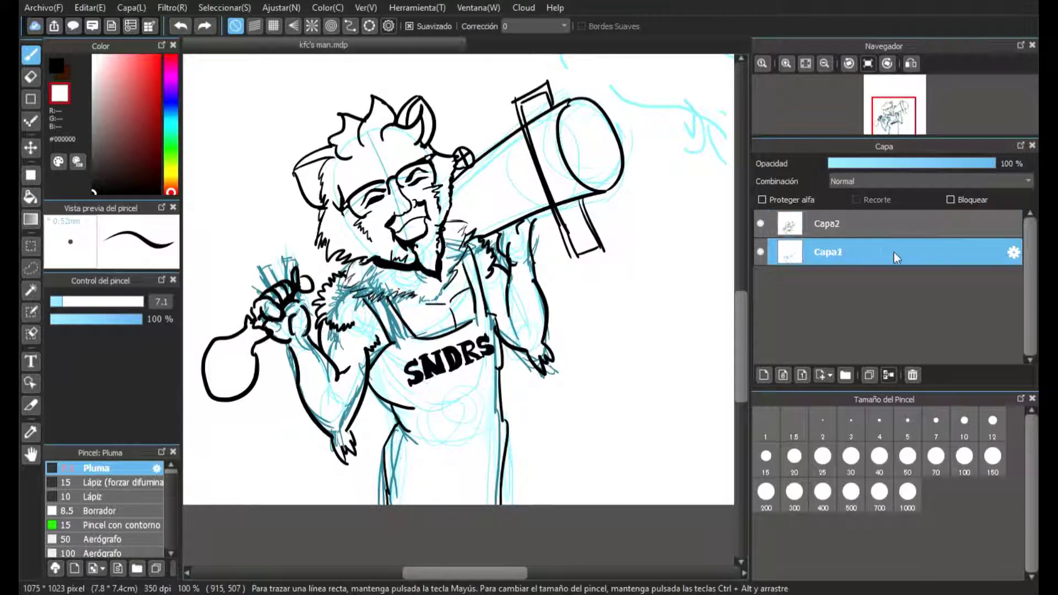
pyautogui.click(171, 82)
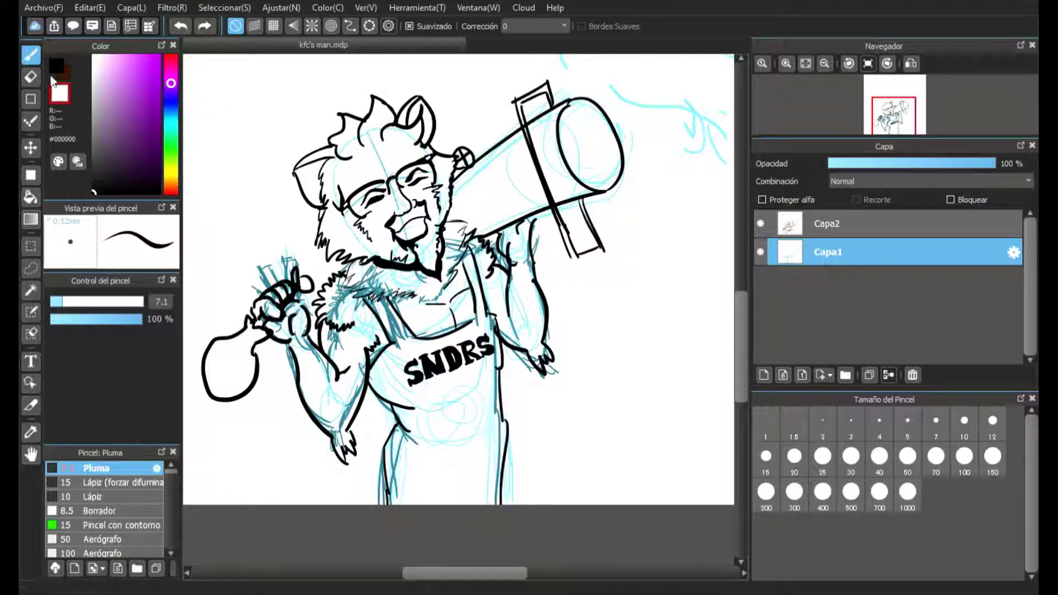
pyautogui.click(56, 66)
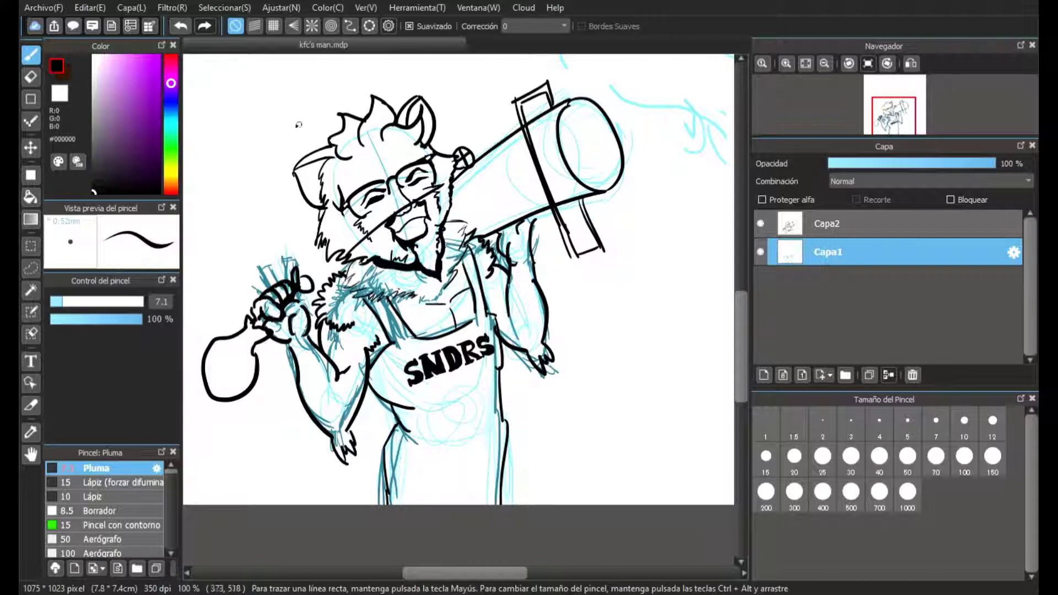
pyautogui.moveTo(111, 72); pyautogui.dragTo(135, 72)
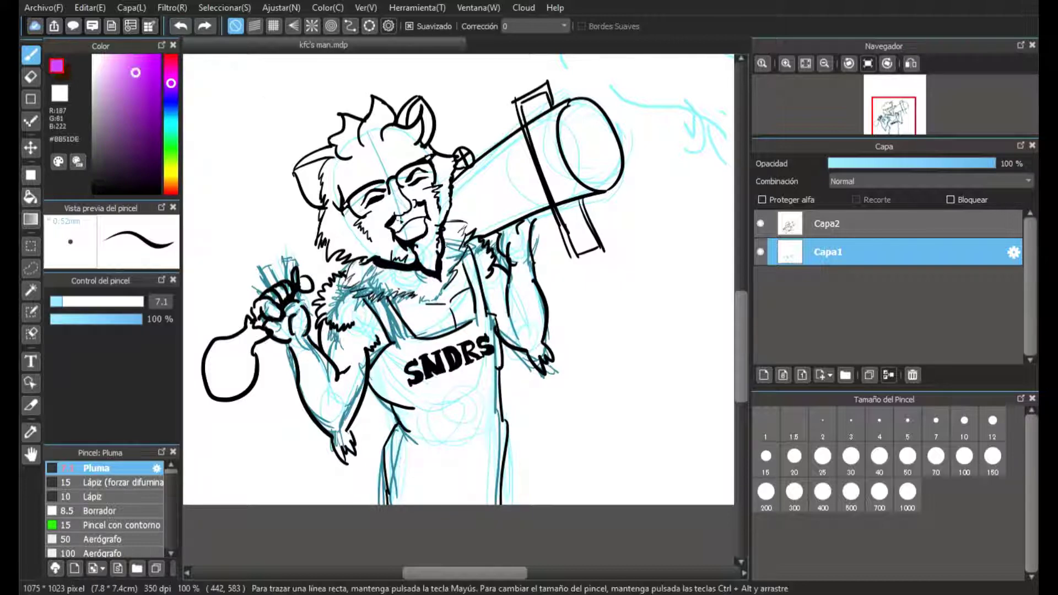
pyautogui.moveTo(350, 260); pyautogui.dragTo(450, 187)
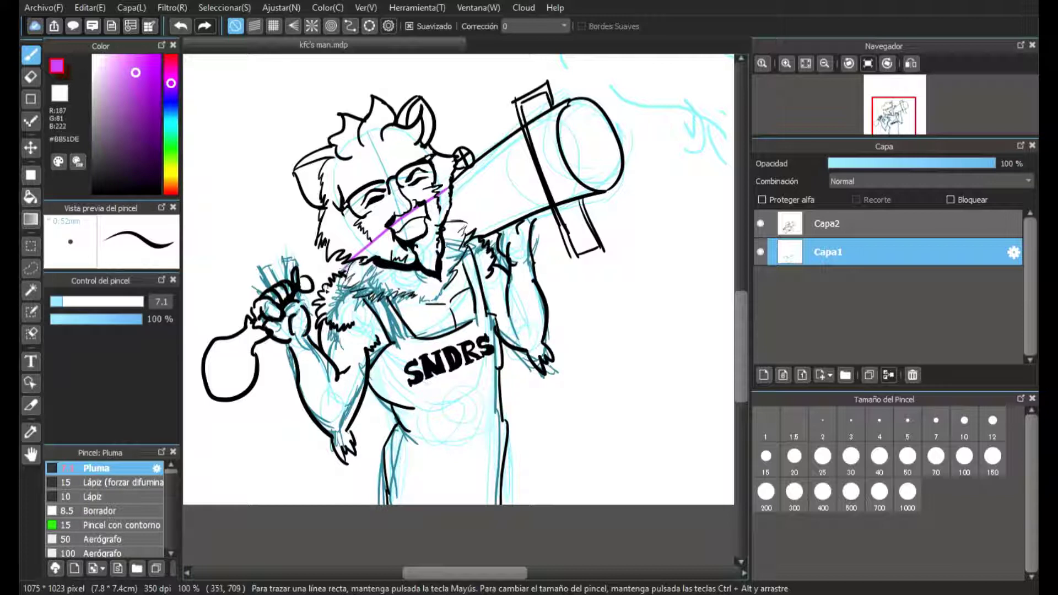
pyautogui.keyDown('shift'); pyautogui.click(314, 290); pyautogui.keyUp('shift')
# - On layer Capa2, erase the crossing bar's capped part above the cylinder with the transparent Pluma brush at size 16
pyautogui.click(81, 301)
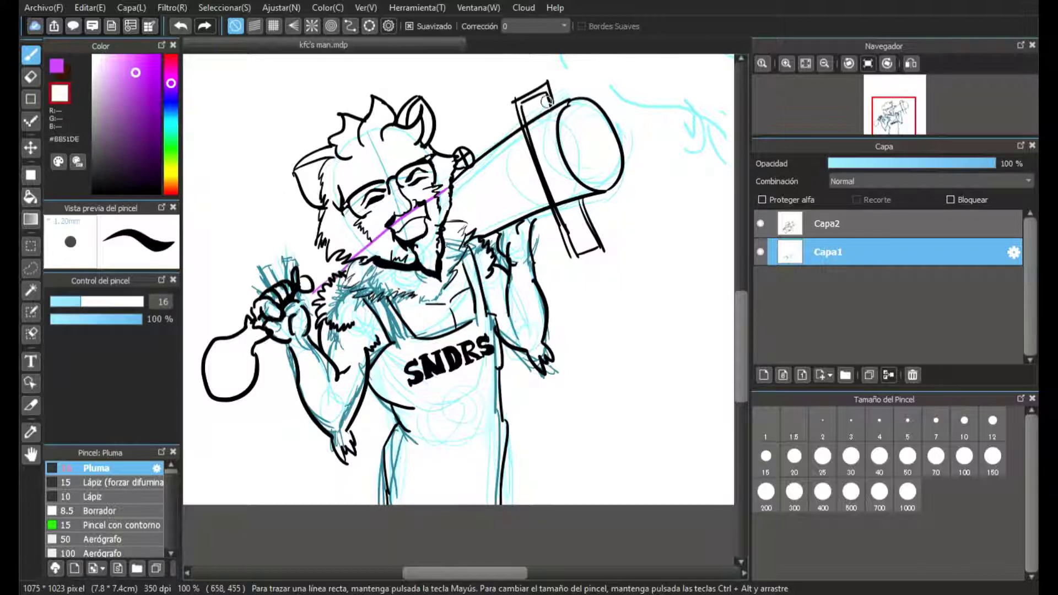
pyautogui.click(852, 223)
pyautogui.moveTo(550, 85)
pyautogui.mouseDown()
pyautogui.moveTo(520, 106)
pyautogui.moveTo(525, 114)
pyautogui.moveTo(555, 95)
pyautogui.moveTo(545, 104)
pyautogui.mouseUp()
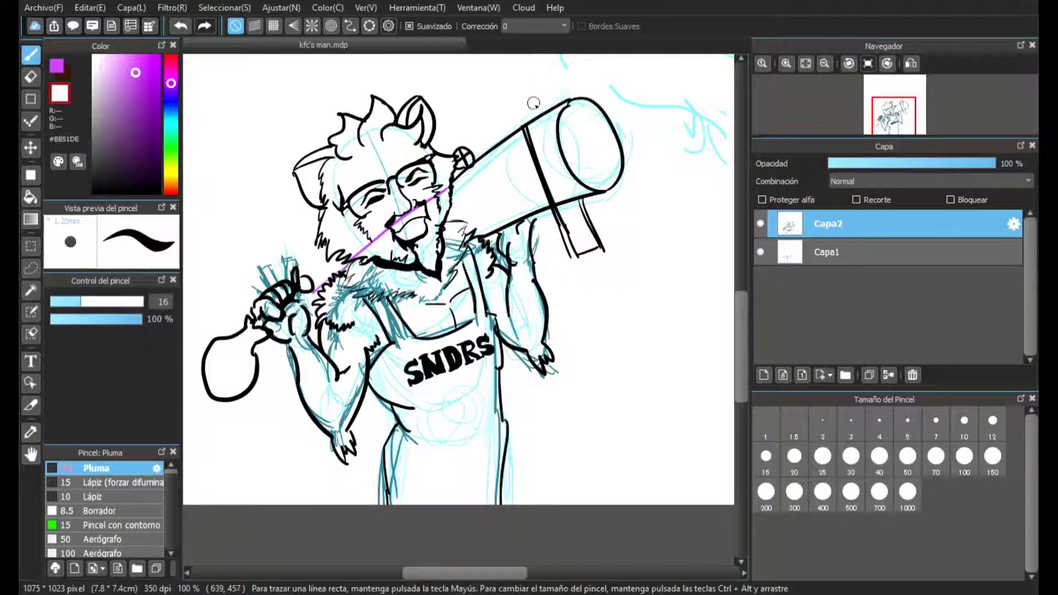
# - Erase the bar's edges where they cross the cylinder's body, keeping the cylinder's own outline
pyautogui.scroll(2, 553, 142)
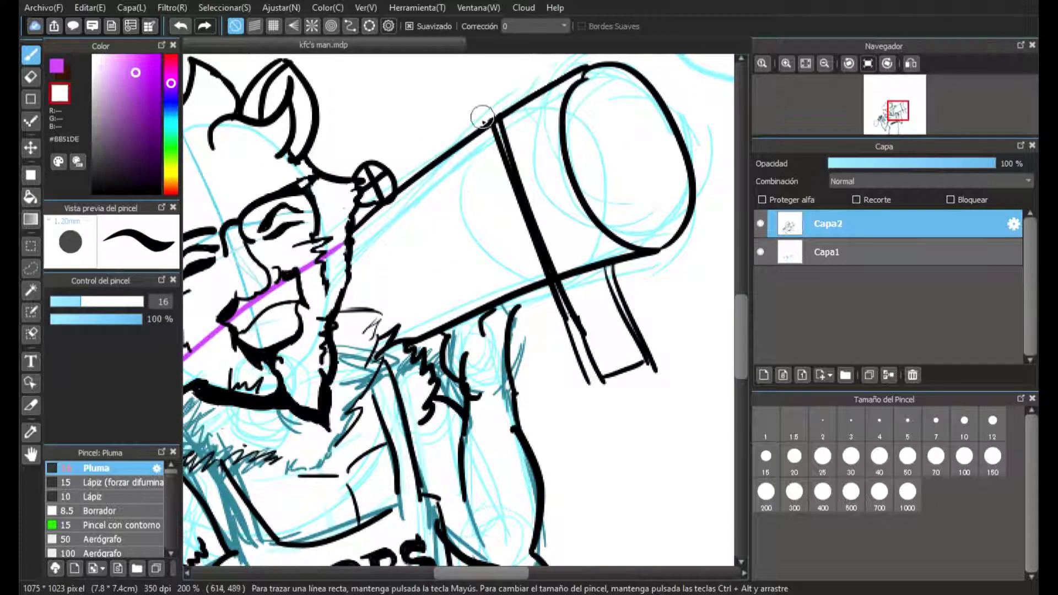
pyautogui.moveTo(498, 134)
pyautogui.mouseDown()
pyautogui.moveTo(511, 125)
pyautogui.moveTo(499, 131)
pyautogui.mouseUp()
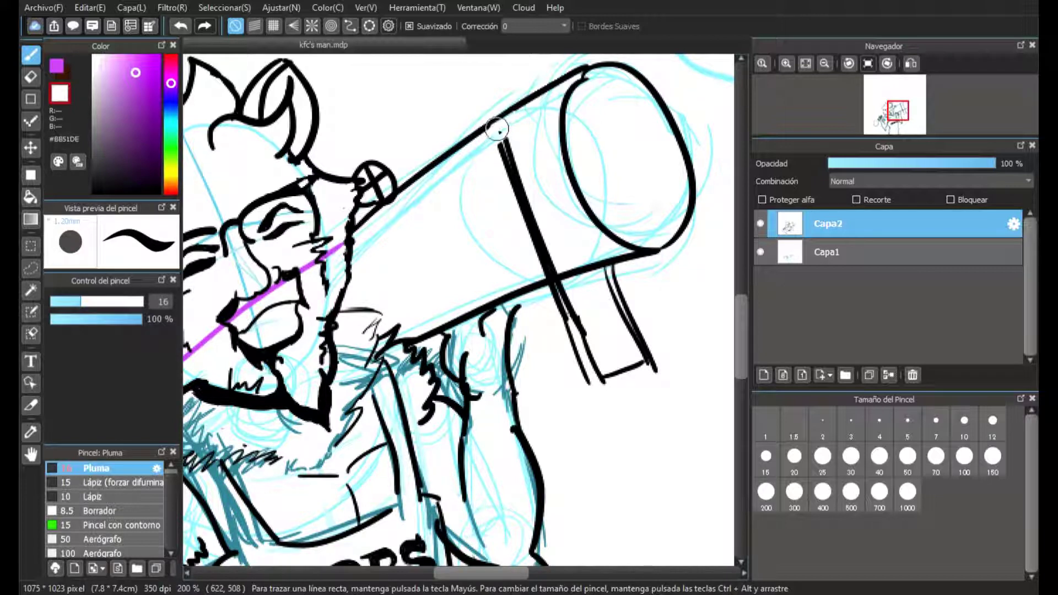
pyautogui.click(186, 29)
pyautogui.moveTo(499, 137)
pyautogui.mouseDown()
pyautogui.moveTo(479, 149)
pyautogui.moveTo(522, 133)
pyautogui.moveTo(513, 148)
pyautogui.moveTo(527, 159)
pyautogui.moveTo(492, 196)
pyautogui.moveTo(538, 177)
pyautogui.moveTo(508, 217)
pyautogui.moveTo(536, 226)
pyautogui.moveTo(518, 193)
pyautogui.mouseUp()
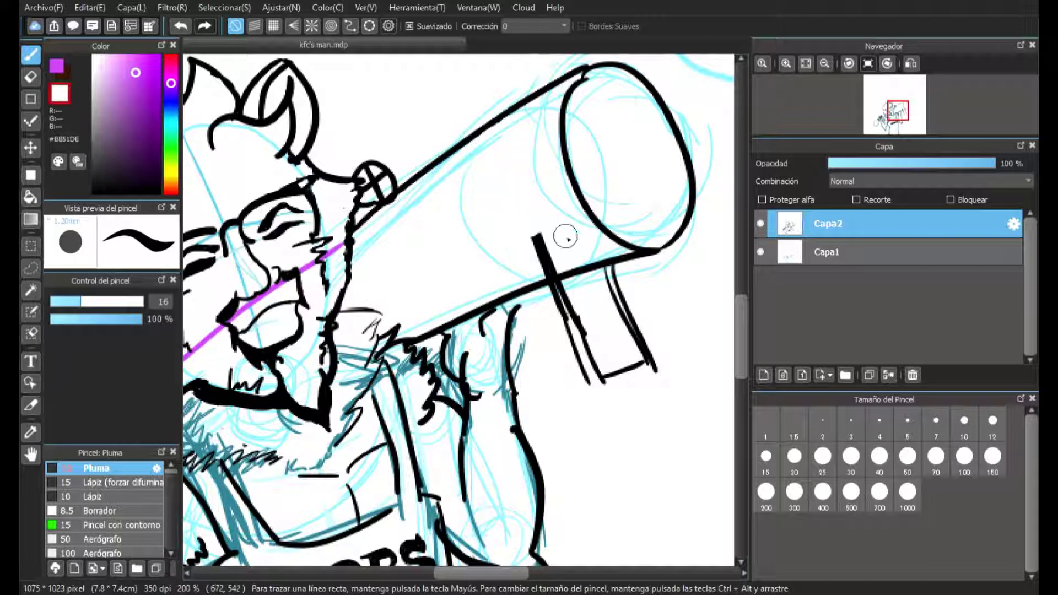
pyautogui.moveTo(512, 276)
pyautogui.mouseDown()
pyautogui.moveTo(543, 266)
pyautogui.moveTo(524, 244)
pyautogui.moveTo(544, 251)
pyautogui.mouseUp()
pyautogui.moveTo(570, 306)
pyautogui.mouseDown()
pyautogui.moveTo(585, 288)
pyautogui.moveTo(548, 293)
pyautogui.moveTo(620, 271)
pyautogui.moveTo(610, 272)
pyautogui.mouseUp()
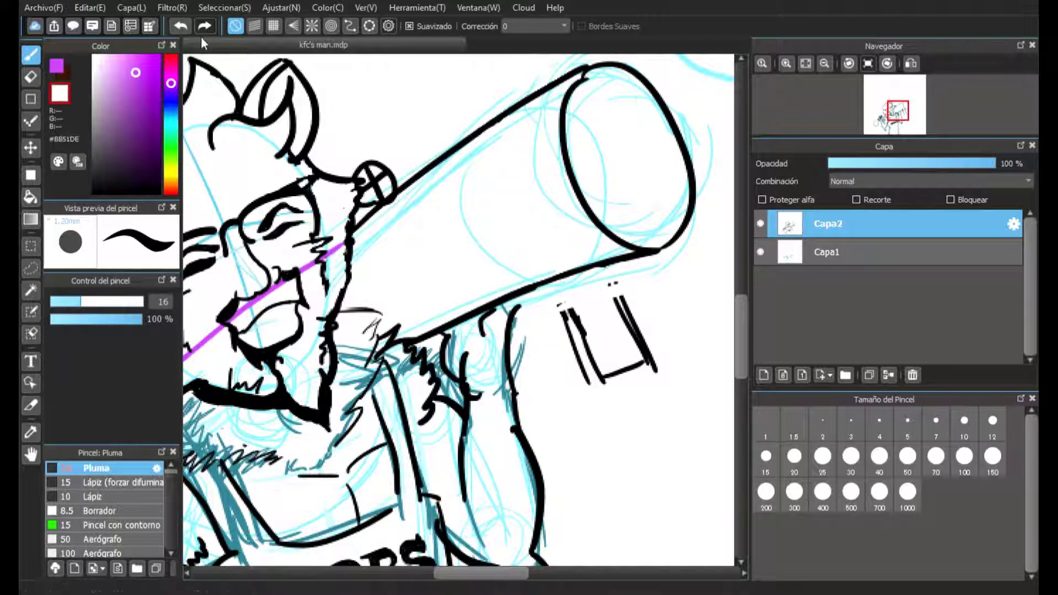
# - Redo the erasing along the cylinder's lower edge and erase the rest of the bar below it
pyautogui.click(181, 26)
pyautogui.click(183, 25)
pyautogui.moveTo(569, 270)
pyautogui.mouseDown()
pyautogui.moveTo(599, 307)
pyautogui.moveTo(566, 305)
pyautogui.moveTo(620, 282)
pyautogui.moveTo(538, 298)
pyautogui.moveTo(597, 277)
pyautogui.moveTo(609, 275)
pyautogui.moveTo(537, 299)
pyautogui.mouseUp()
pyautogui.moveTo(596, 281)
pyautogui.mouseDown()
pyautogui.moveTo(540, 295)
pyautogui.moveTo(627, 268)
pyautogui.moveTo(545, 306)
pyautogui.moveTo(640, 291)
pyautogui.moveTo(566, 326)
pyautogui.moveTo(641, 316)
pyautogui.moveTo(588, 347)
pyautogui.moveTo(663, 332)
pyautogui.moveTo(612, 385)
pyautogui.mouseUp()
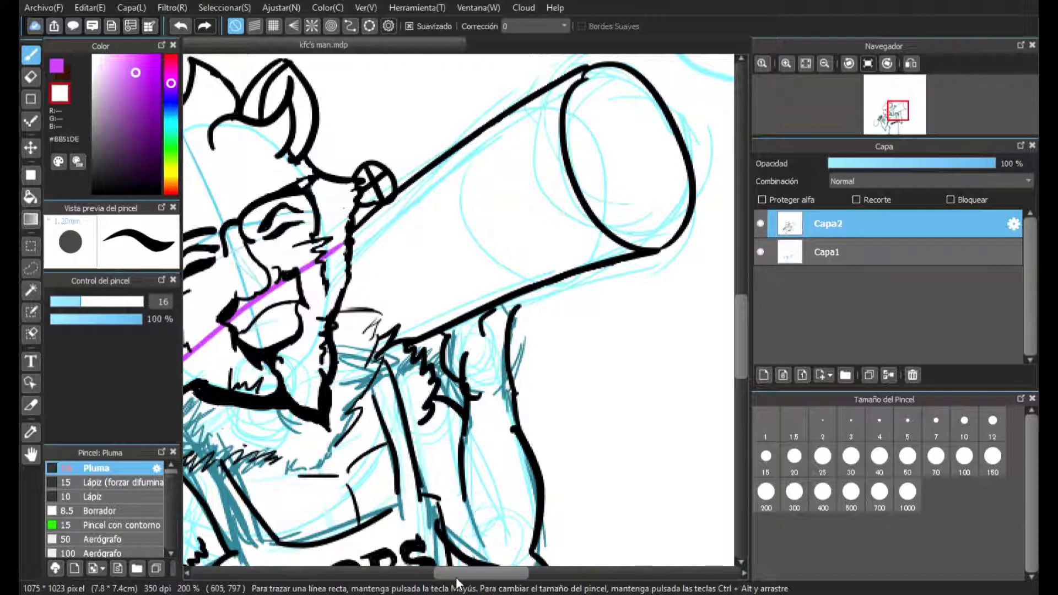
pyautogui.moveTo(456, 577); pyautogui.dragTo(401, 582)
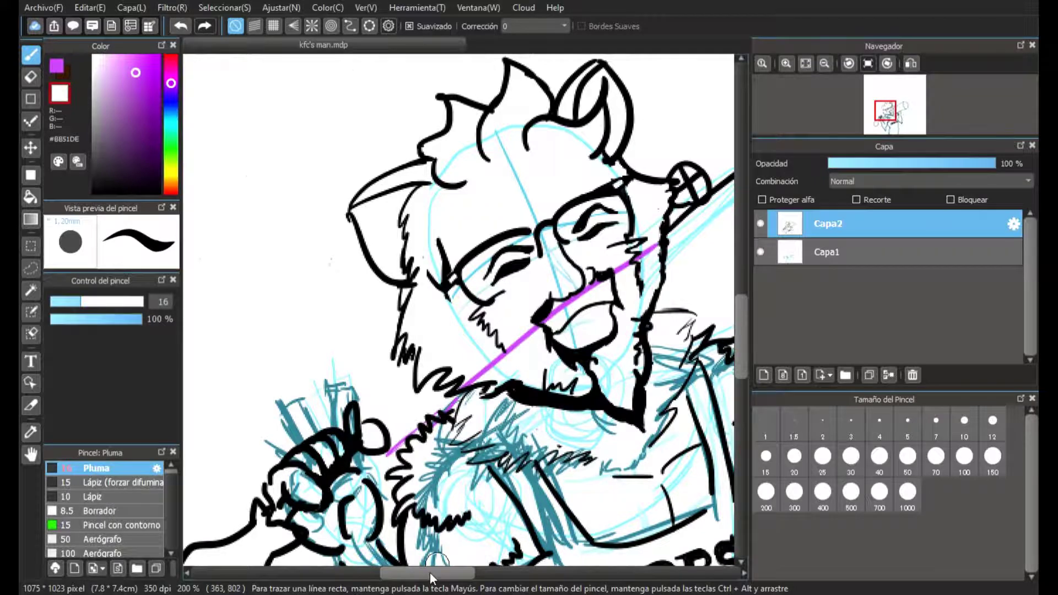
pyautogui.moveTo(430, 574); pyautogui.dragTo(488, 572)
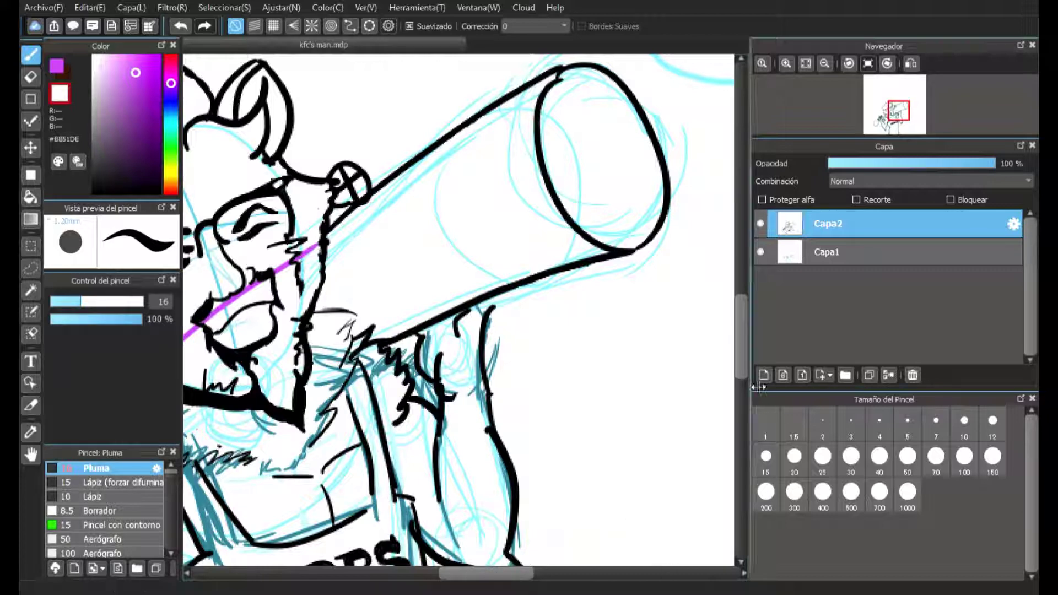
pyautogui.moveTo(743, 364); pyautogui.dragTo(749, 334)
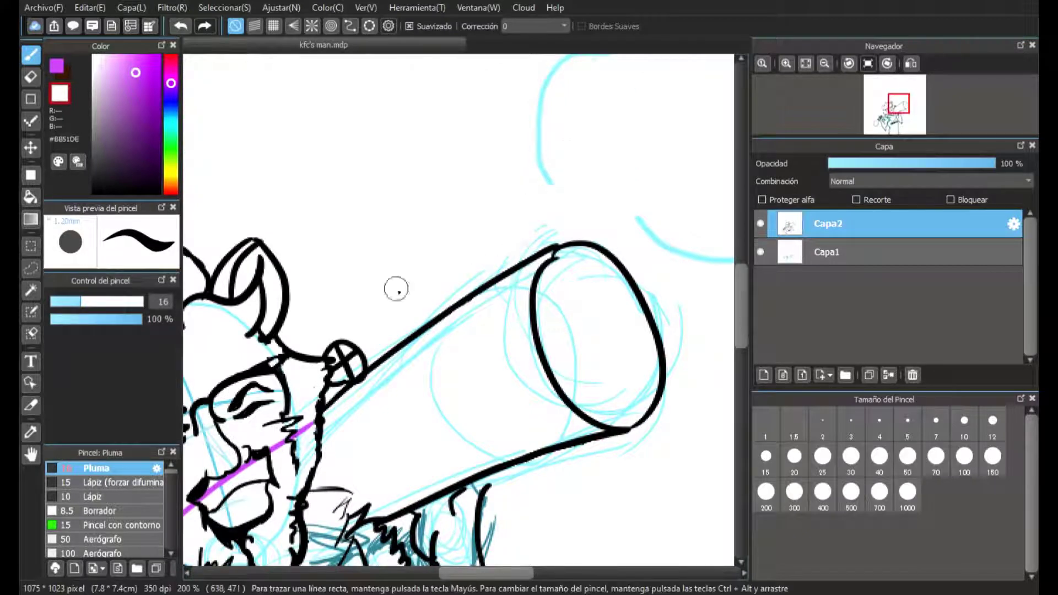
# - Notch the cylinder's upper edge and draw a black (#000000) outer rim around its open end with the Pluma brush at size 12.5
pyautogui.moveTo(78, 304); pyautogui.dragTo(72, 303)
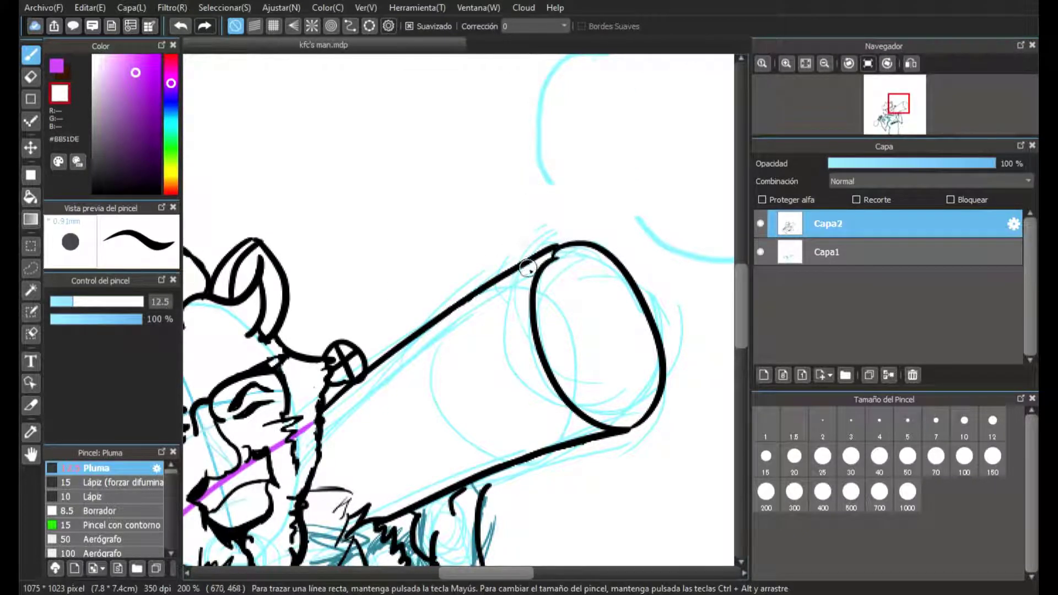
pyautogui.moveTo(518, 264); pyautogui.dragTo(515, 275)
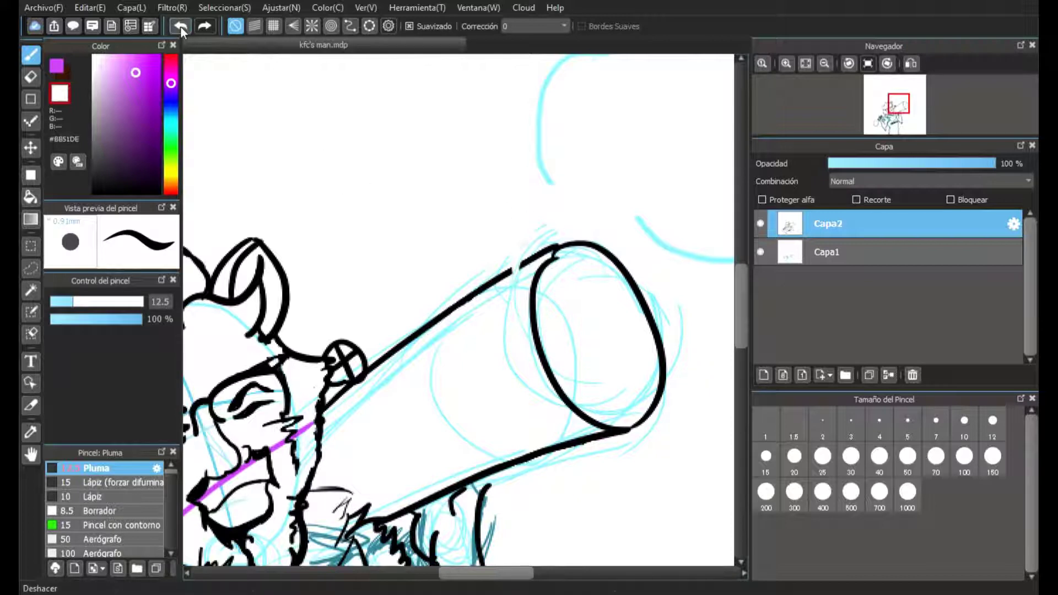
pyautogui.moveTo(138, 73); pyautogui.dragTo(145, 194)
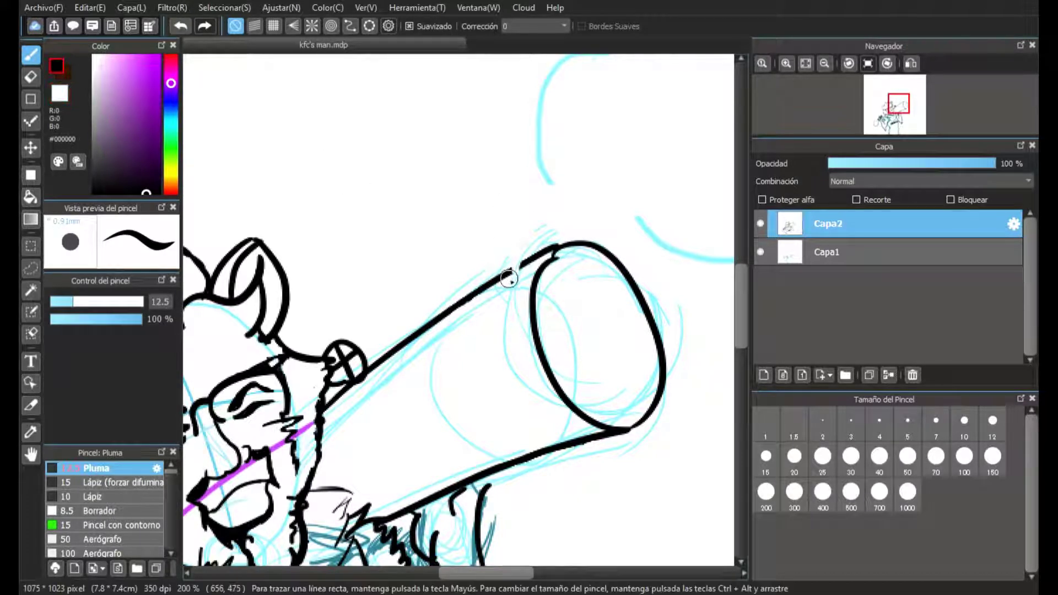
pyautogui.moveTo(511, 272); pyautogui.dragTo(572, 212)
pyautogui.moveTo(512, 274)
pyautogui.mouseDown()
pyautogui.moveTo(562, 431)
pyautogui.moveTo(654, 449)
pyautogui.mouseUp()
pyautogui.moveTo(567, 216)
pyautogui.mouseDown()
pyautogui.moveTo(638, 244)
pyautogui.moveTo(676, 438)
pyautogui.mouseUp()
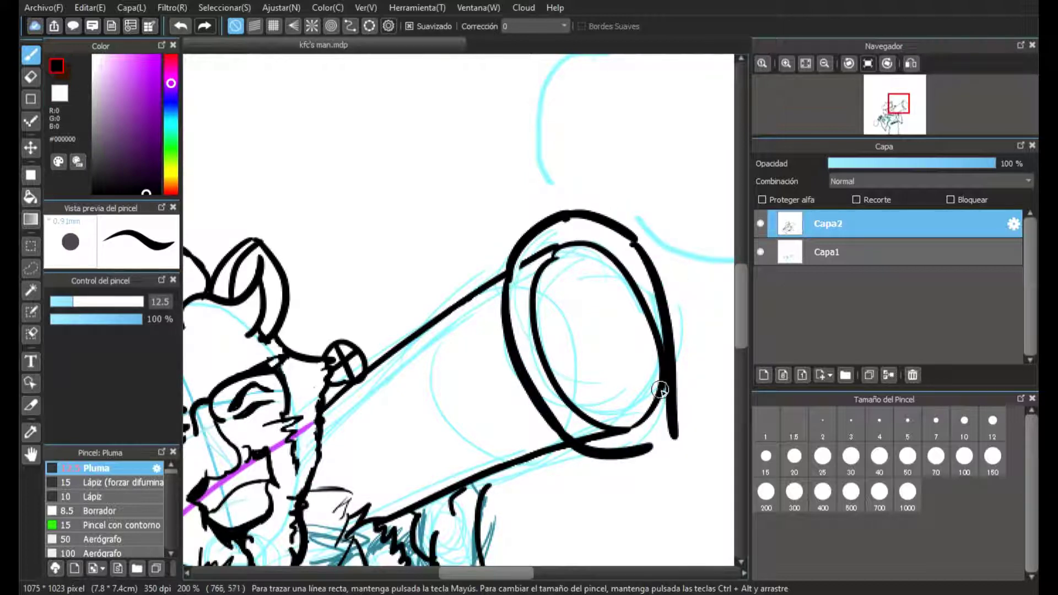
# - Undo the outer rim's right-side stroke and draw the rim's rounded lower-right corner, redoing it closer to the opening
pyautogui.click(186, 28)
pyautogui.moveTo(656, 445); pyautogui.dragTo(694, 376)
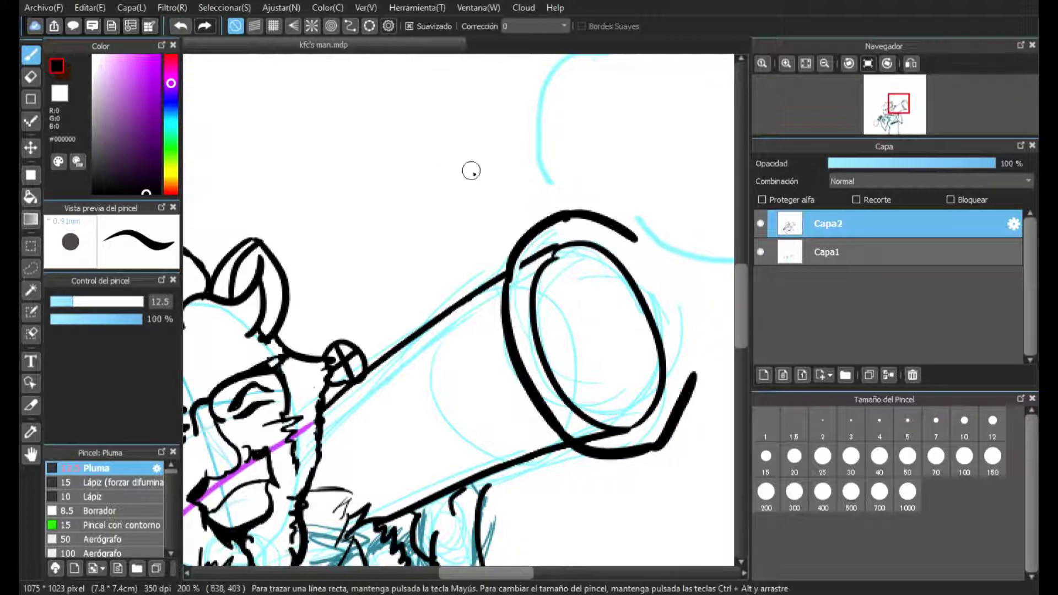
pyautogui.hotkey('ctrl', 'z')
pyautogui.moveTo(658, 433); pyautogui.dragTo(682, 393)
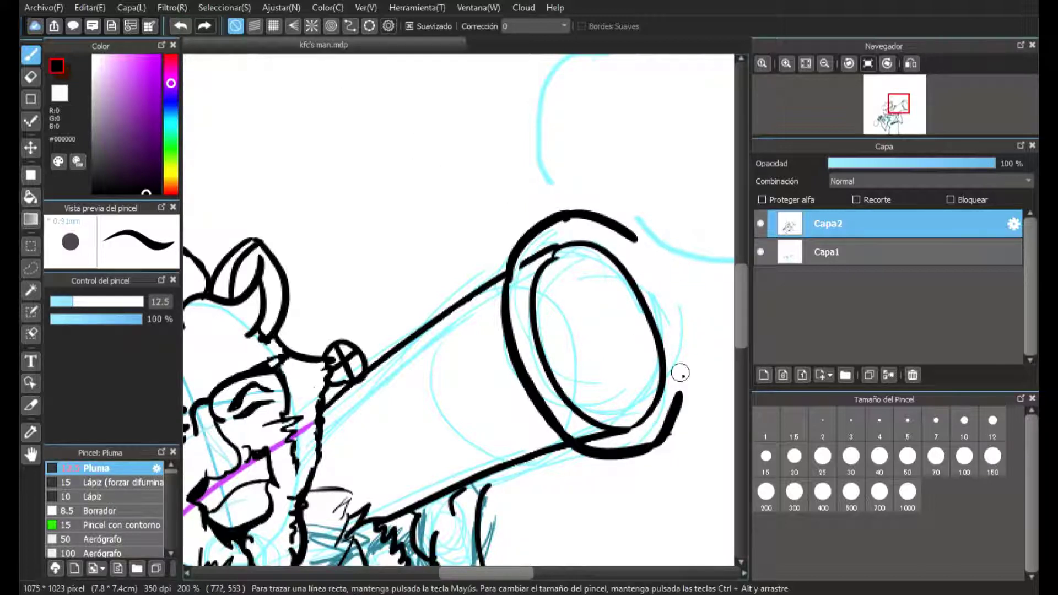
# - Draw the outer rim's right side from its upper arc down to the lower-right corner, redoing the stroke farther outward
pyautogui.moveTo(639, 243); pyautogui.dragTo(674, 386)
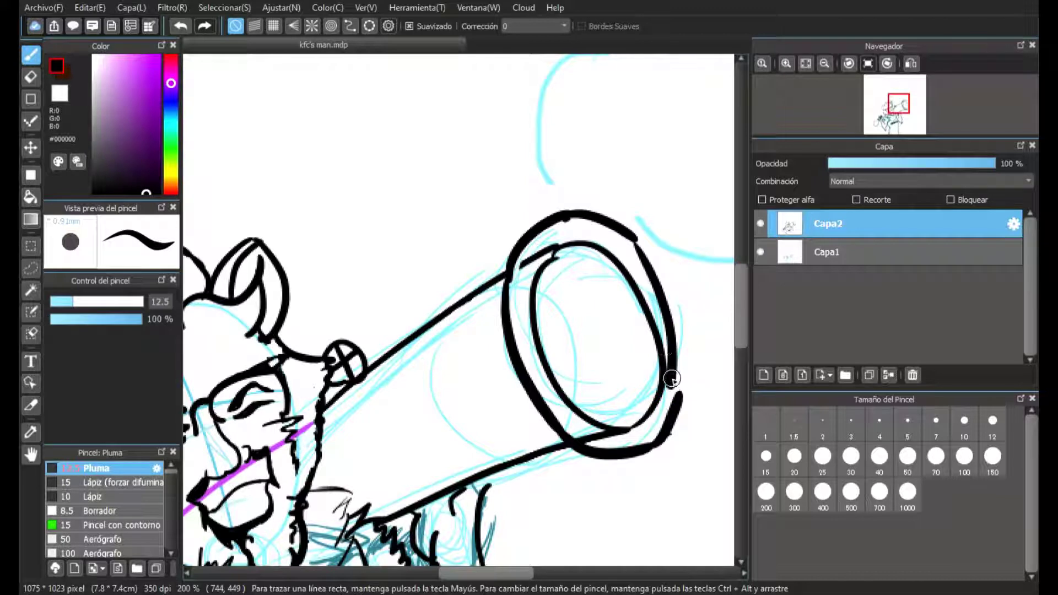
pyautogui.click(180, 26)
pyautogui.moveTo(633, 238); pyautogui.dragTo(686, 386)
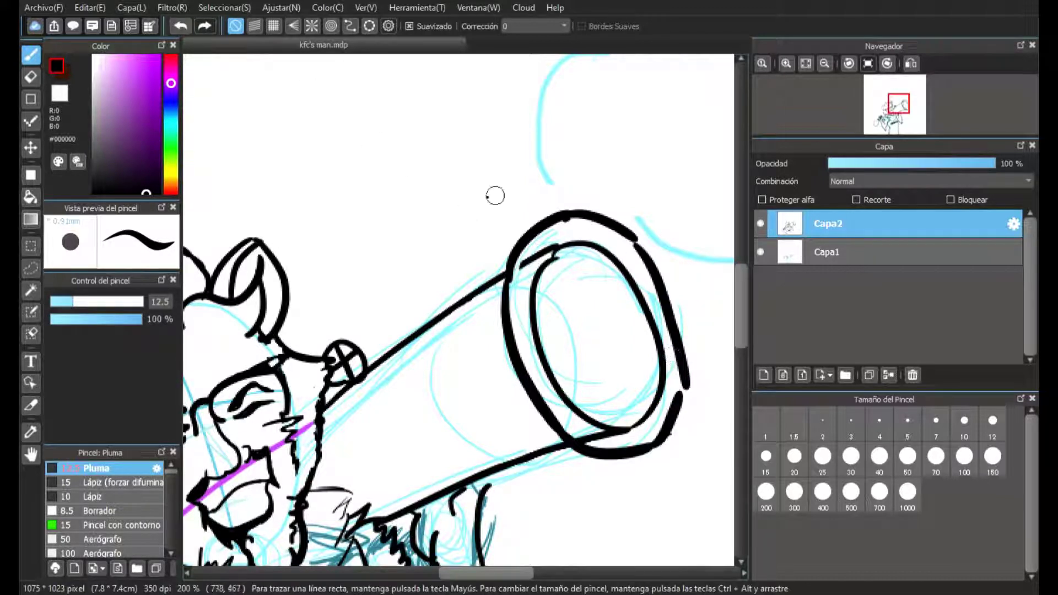
pyautogui.click(180, 26)
pyautogui.moveTo(637, 244); pyautogui.dragTo(688, 392)
# - Add a second contour behind the cylinder's rim at brush size 8.2, joining it to the rim above and below for thickness
pyautogui.moveTo(74, 297); pyautogui.dragTo(65, 300)
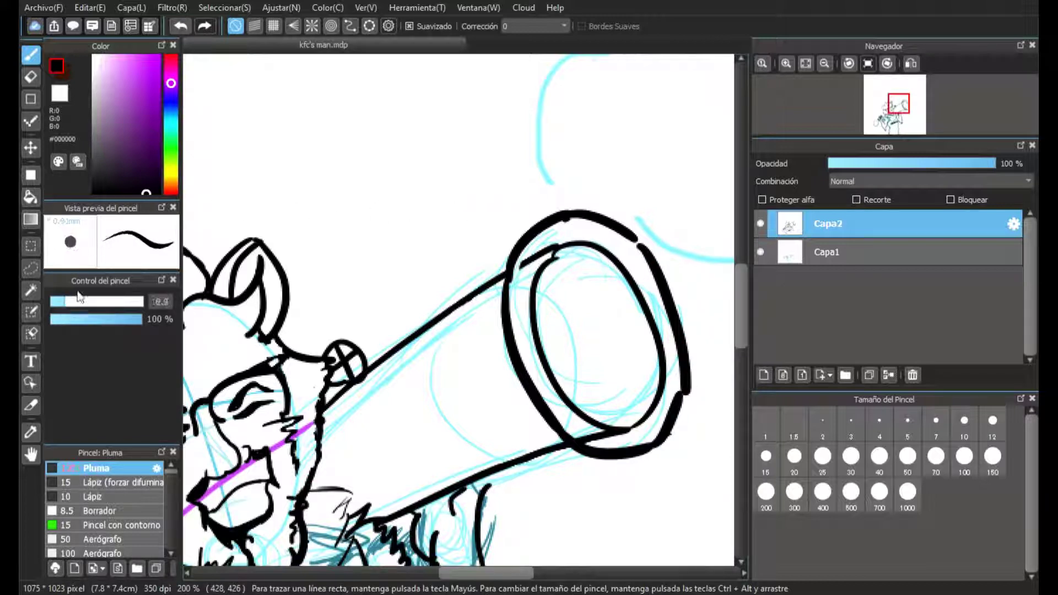
pyautogui.moveTo(491, 260)
pyautogui.mouseDown()
pyautogui.moveTo(551, 214)
pyautogui.moveTo(495, 266)
pyautogui.moveTo(496, 364)
pyautogui.moveTo(557, 453)
pyautogui.mouseUp()
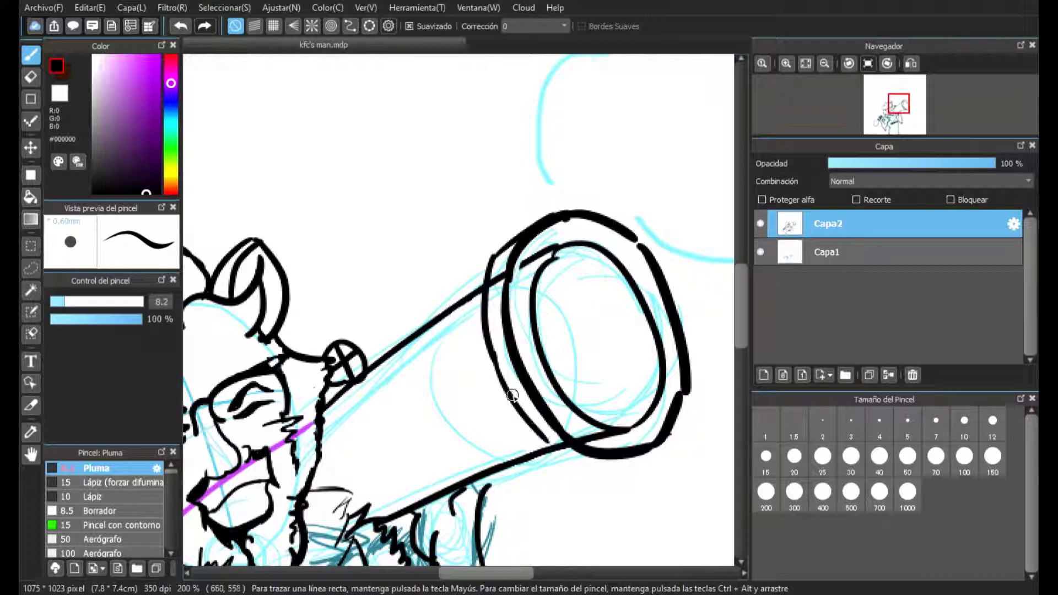
pyautogui.moveTo(512, 396)
pyautogui.mouseDown()
pyautogui.moveTo(564, 455)
pyautogui.moveTo(607, 463)
pyautogui.moveTo(575, 466)
pyautogui.moveTo(655, 445)
pyautogui.mouseUp()
pyautogui.moveTo(576, 465); pyautogui.dragTo(623, 455)
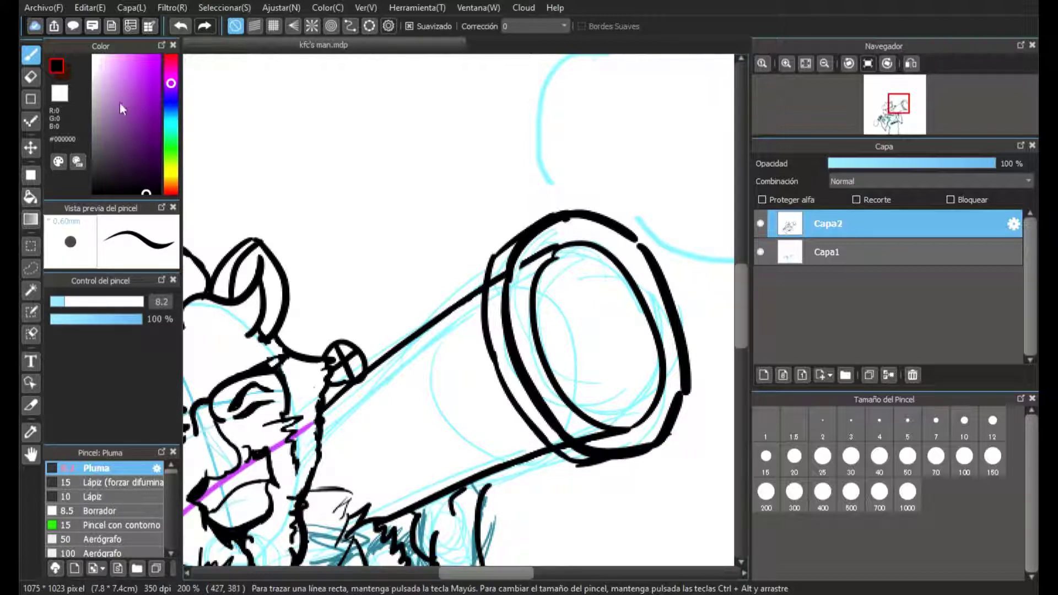
# - Erase the cylinder's edge lines that cross inside the rim and between its two contours, using the transparent brush colour
pyautogui.click(61, 94)
pyautogui.moveTo(521, 269)
pyautogui.mouseDown()
pyautogui.moveTo(558, 238)
pyautogui.moveTo(521, 267)
pyautogui.moveTo(557, 241)
pyautogui.mouseUp()
pyautogui.moveTo(613, 427)
pyautogui.mouseDown()
pyautogui.moveTo(585, 435)
pyautogui.moveTo(625, 435)
pyautogui.mouseUp()
pyautogui.moveTo(500, 272)
pyautogui.mouseDown()
pyautogui.moveTo(492, 282)
pyautogui.moveTo(502, 275)
pyautogui.mouseUp()
pyautogui.moveTo(560, 451); pyautogui.dragTo(557, 442)
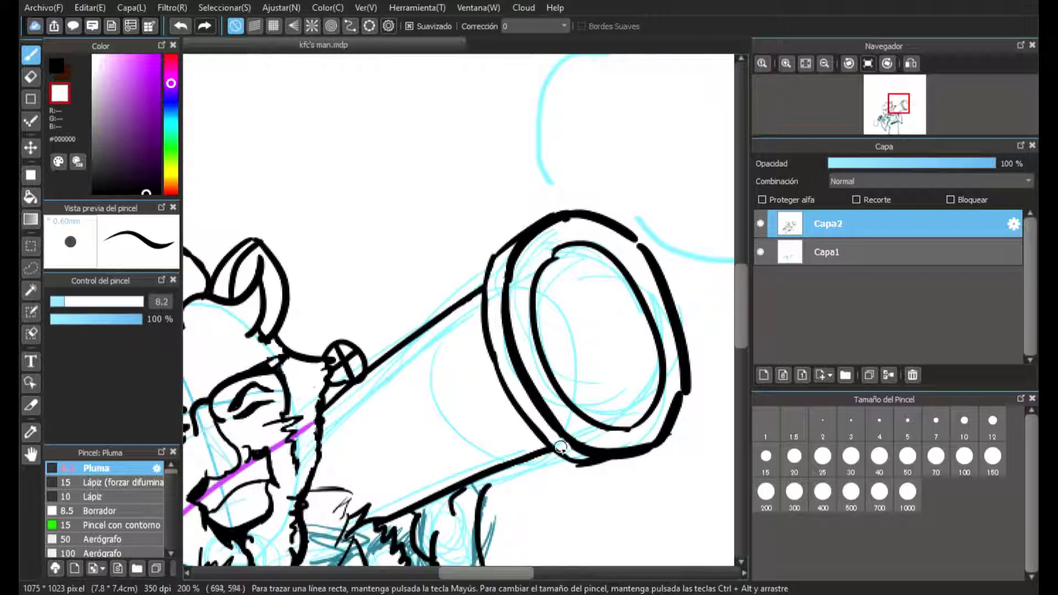
# - Ink a black line along the purple guide between the fist and the beard at brush size 8.2, redoing the stroke until it fits
pyautogui.scroll(-3, 560, 447)
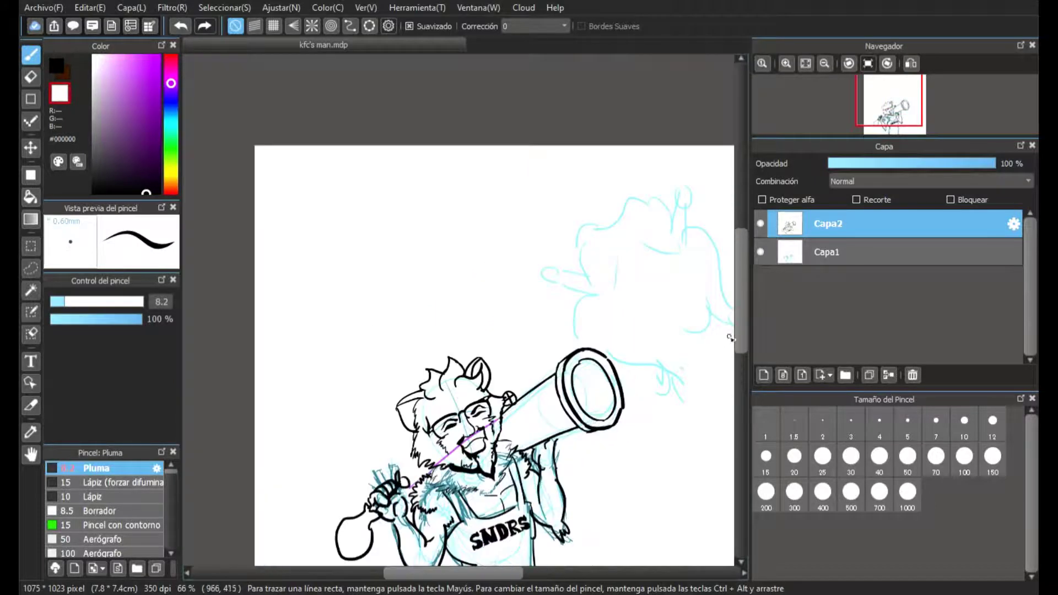
pyautogui.scroll(2, 644, 398)
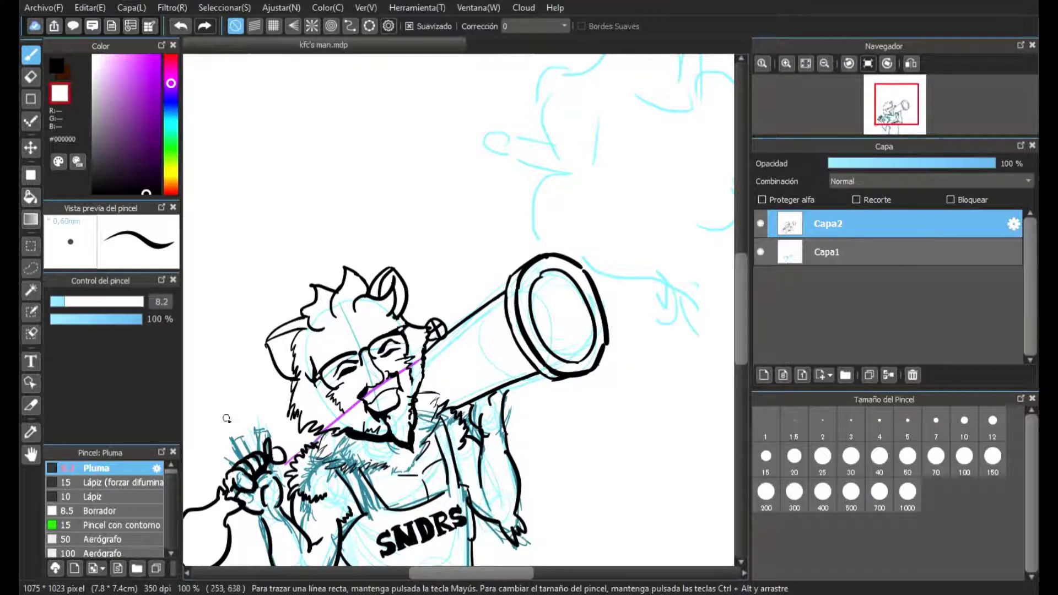
pyautogui.scroll(-2, 323, 496)
pyautogui.scroll(3, 320, 500)
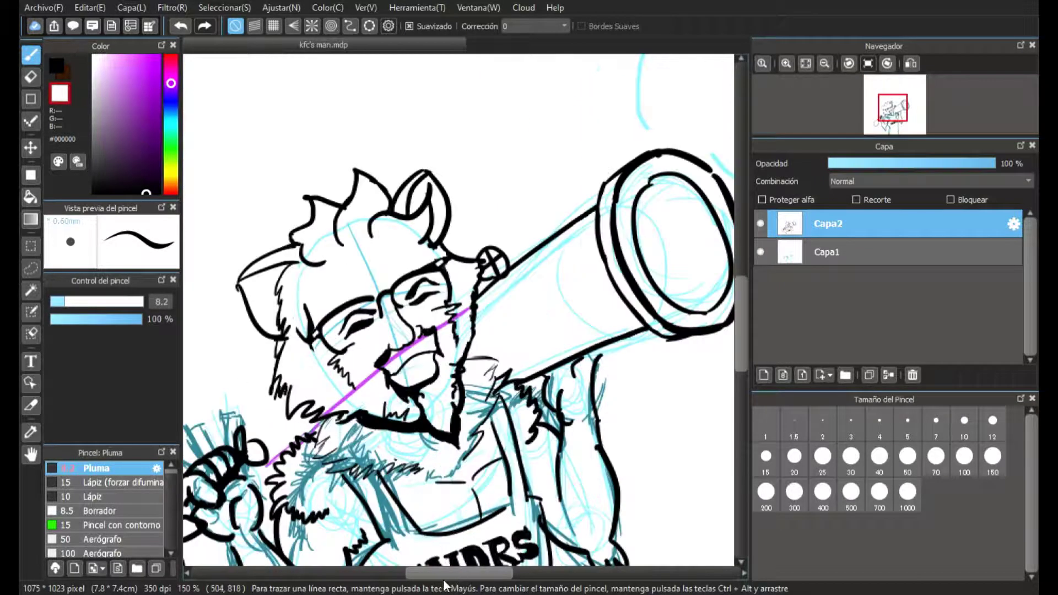
pyautogui.moveTo(441, 575); pyautogui.dragTo(434, 569)
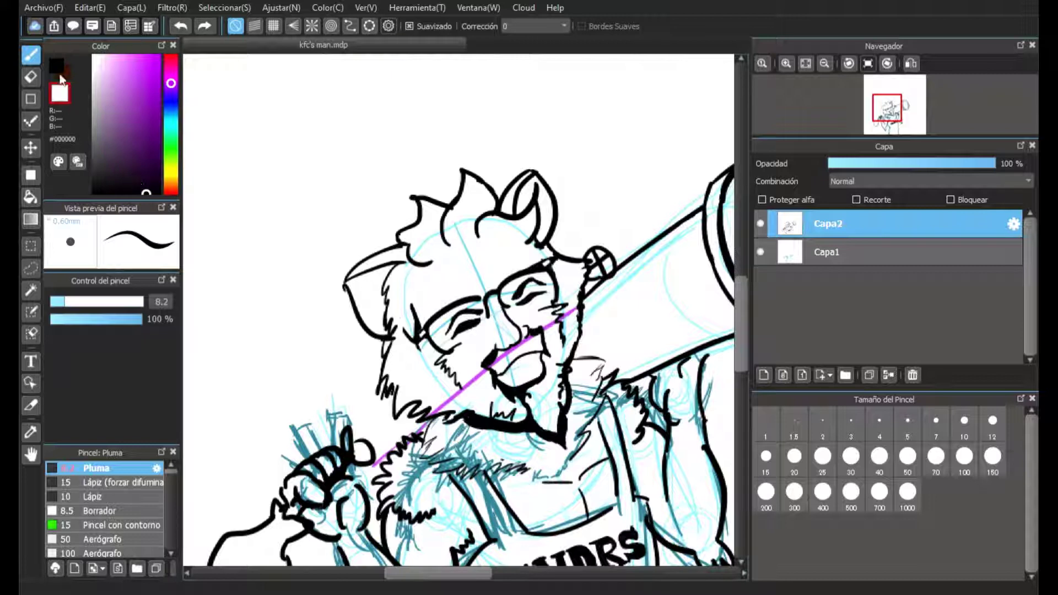
pyautogui.click(57, 67)
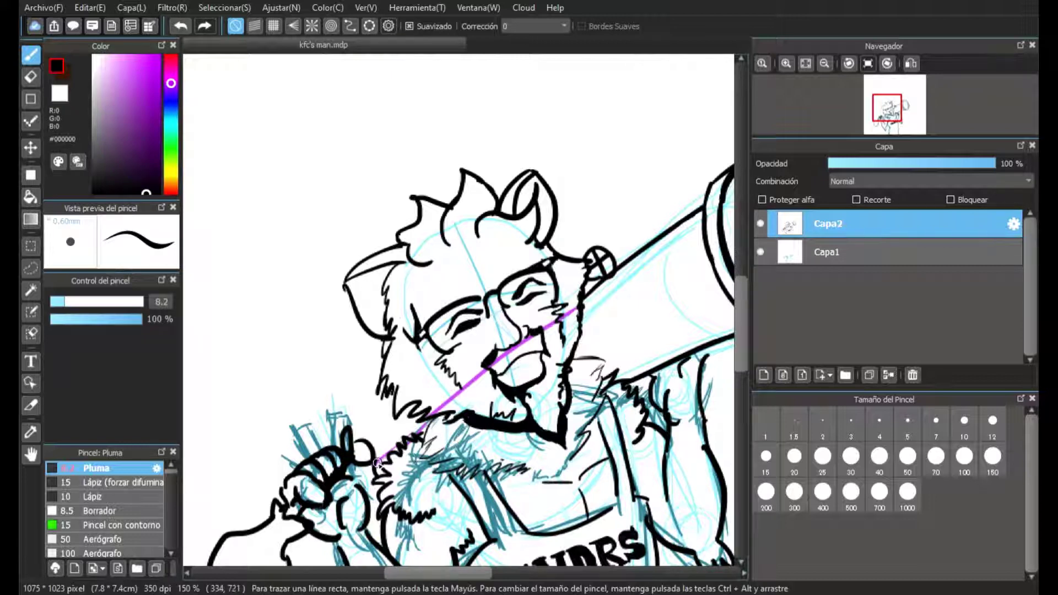
pyautogui.moveTo(378, 461); pyautogui.dragTo(429, 422)
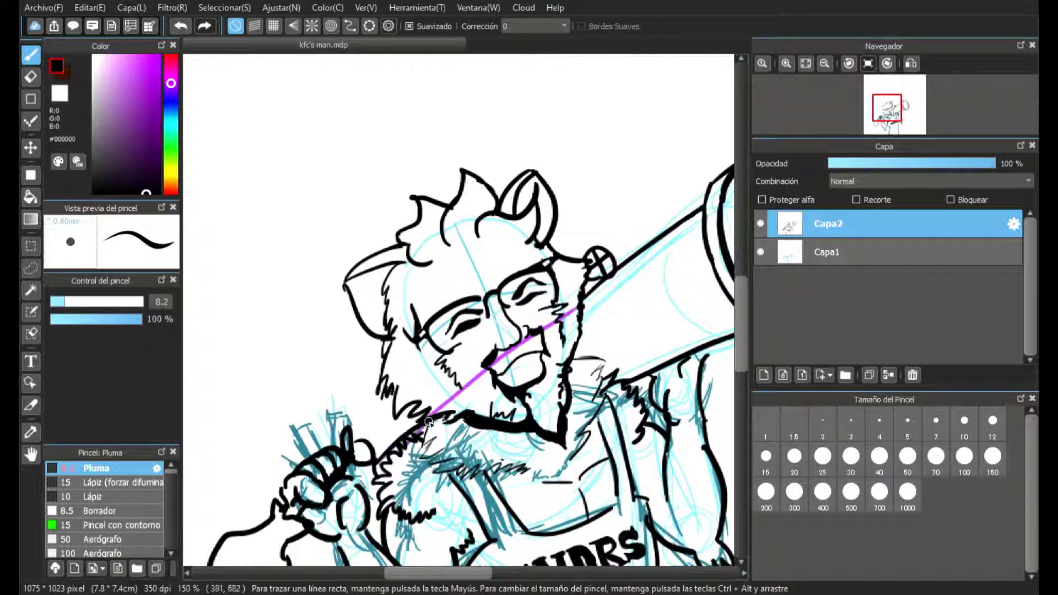
pyautogui.click(180, 26)
pyautogui.moveTo(377, 458); pyautogui.dragTo(421, 416)
pyautogui.click(181, 25)
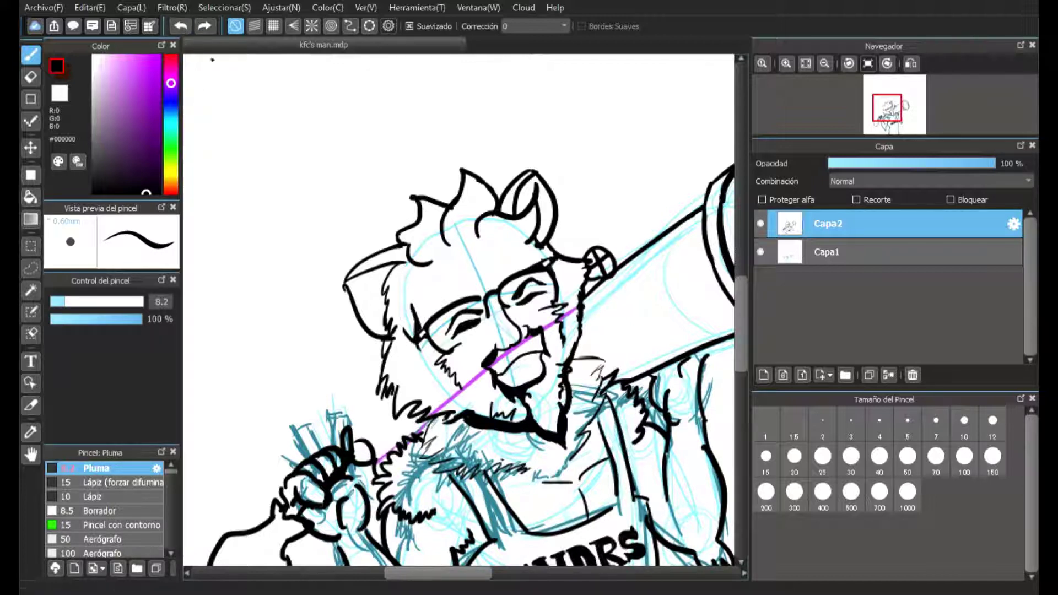
pyautogui.moveTo(377, 461); pyautogui.dragTo(424, 417)
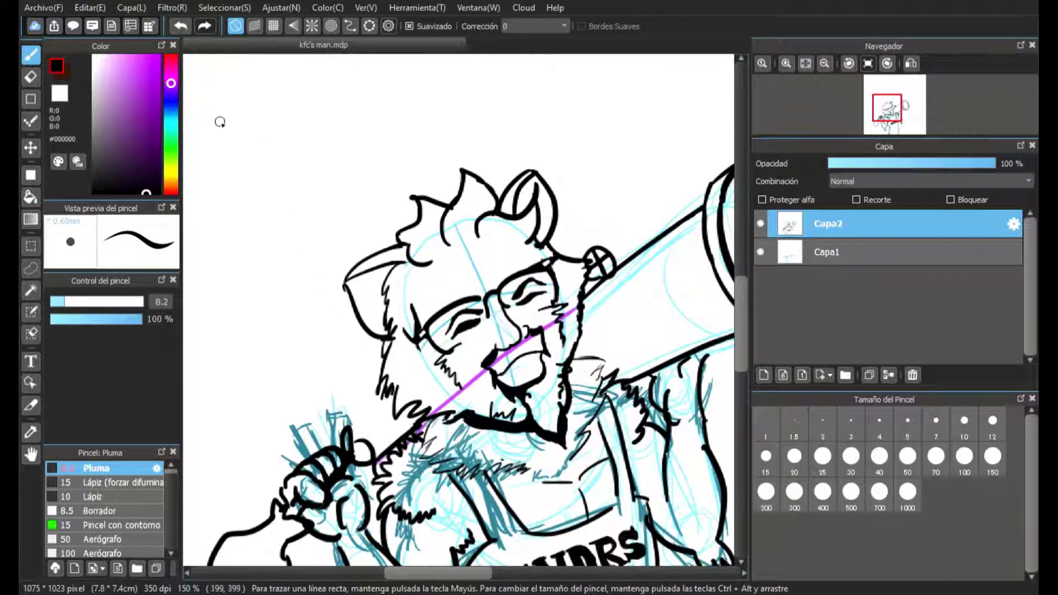
pyautogui.click(184, 24)
pyautogui.click(184, 24)
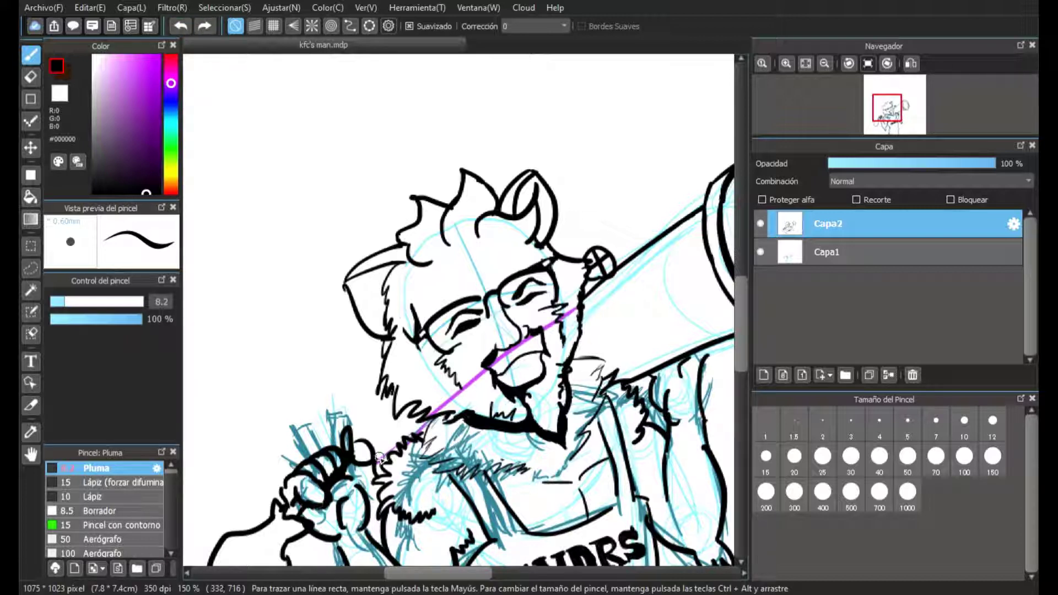
pyautogui.moveTo(388, 450); pyautogui.dragTo(432, 415)
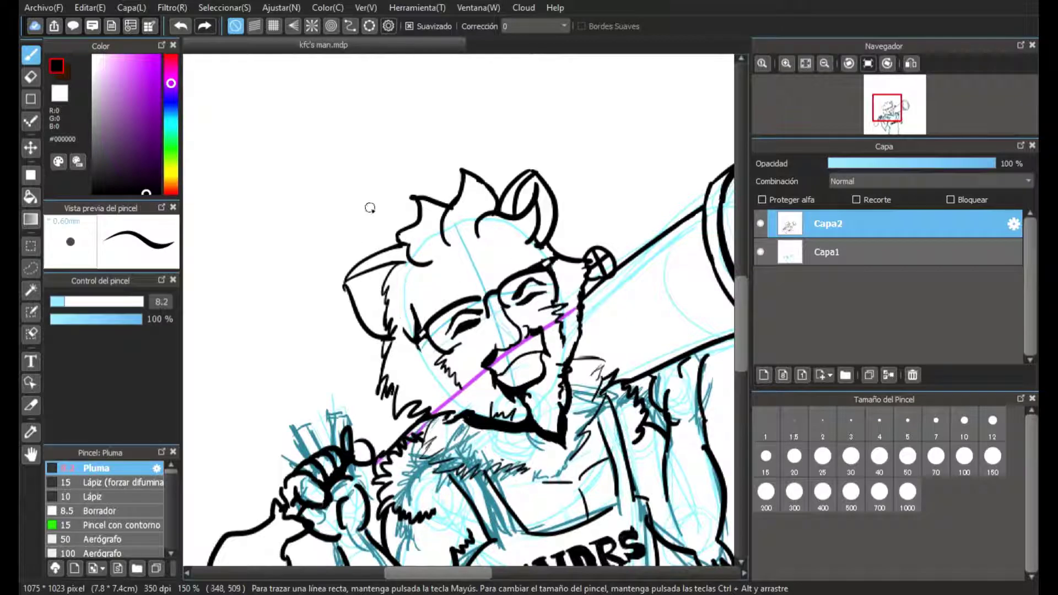
# - Examine the inked fist, arms, apron and whole figure for areas that still need refining
pyautogui.scroll(2, 463, 318)
pyautogui.scroll(-2, 498, 320)
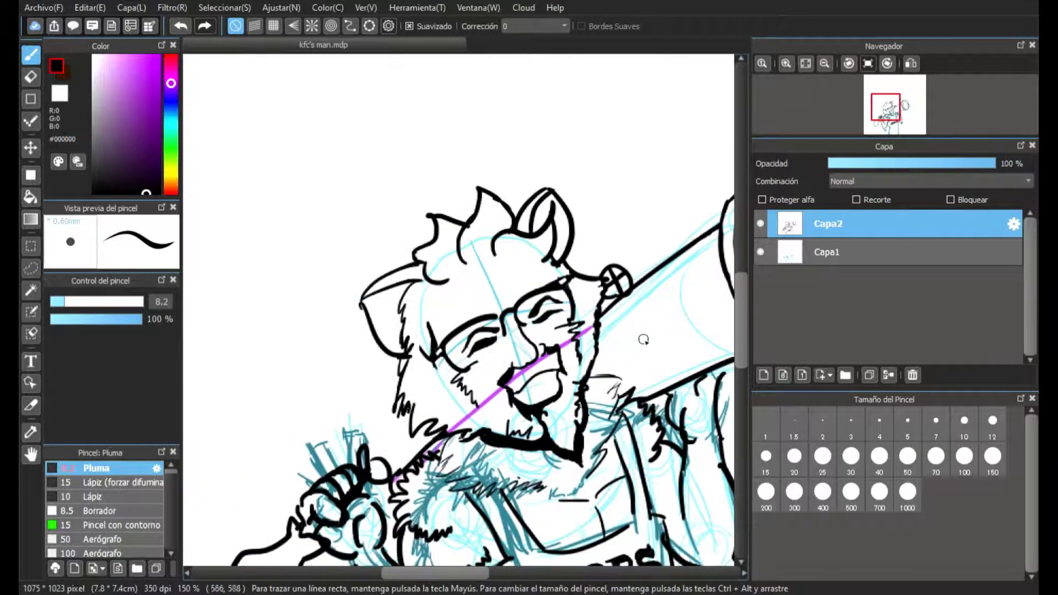
pyautogui.moveTo(741, 320); pyautogui.dragTo(733, 366)
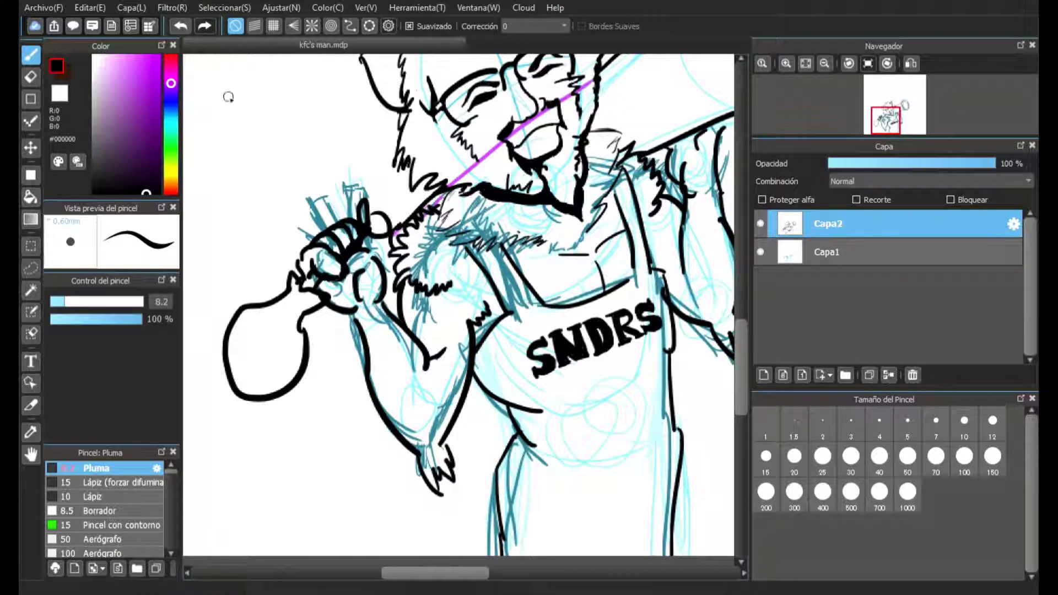
pyautogui.scroll(3, 474, 249)
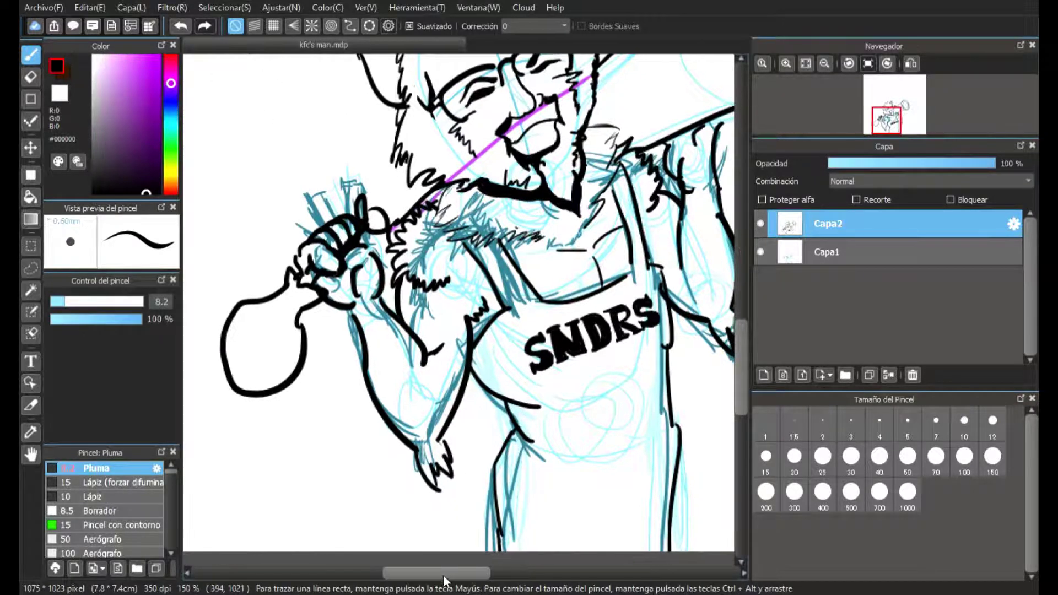
pyautogui.scroll(-2, 413, 266)
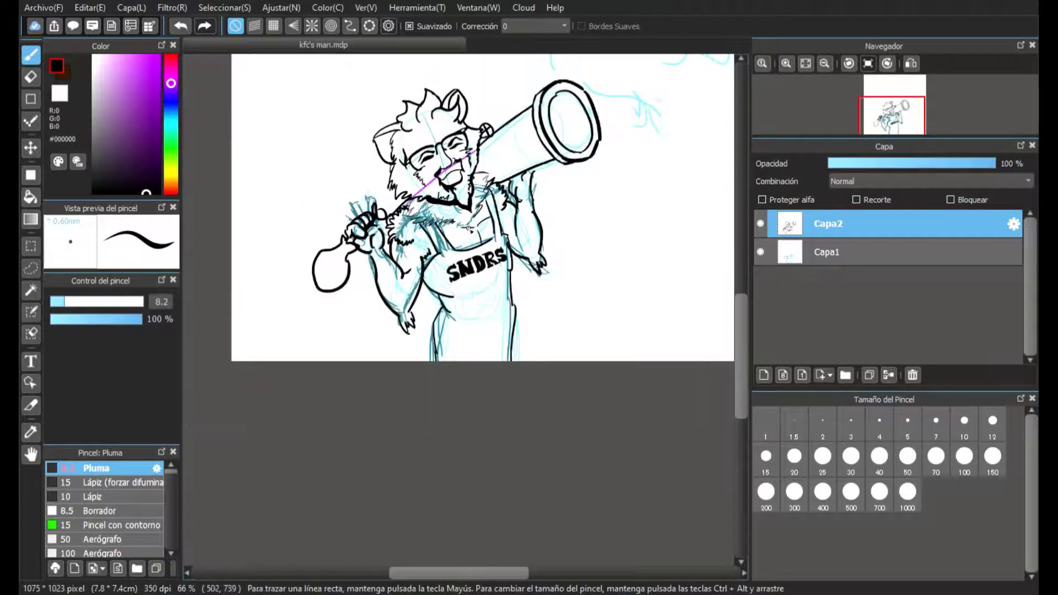
pyautogui.scroll(2, 328, 209)
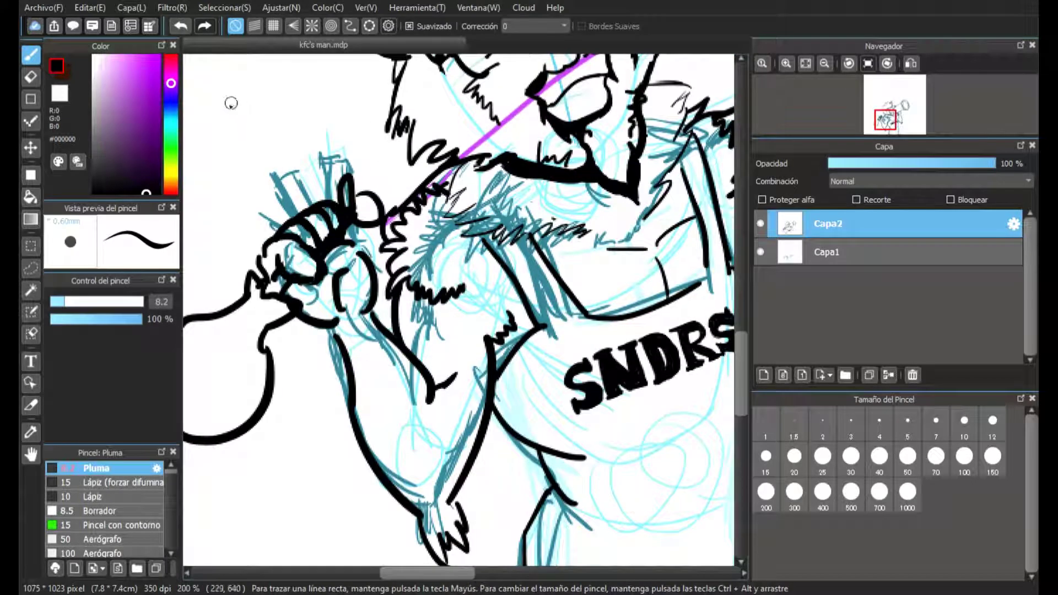
pyautogui.click(59, 94)
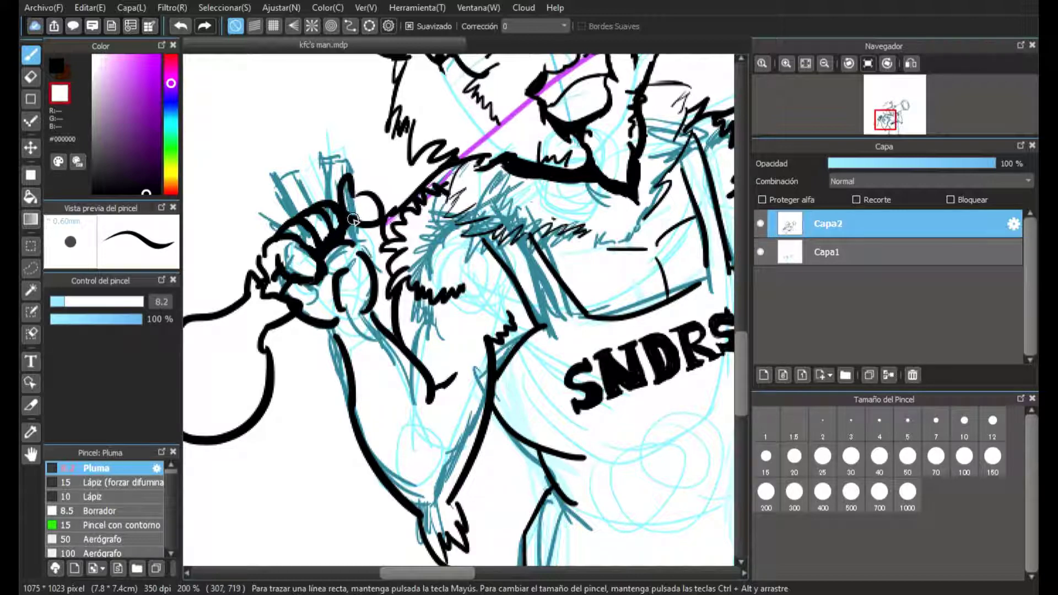
pyautogui.scroll(1, 372, 449)
pyautogui.scroll(-3, 460, 369)
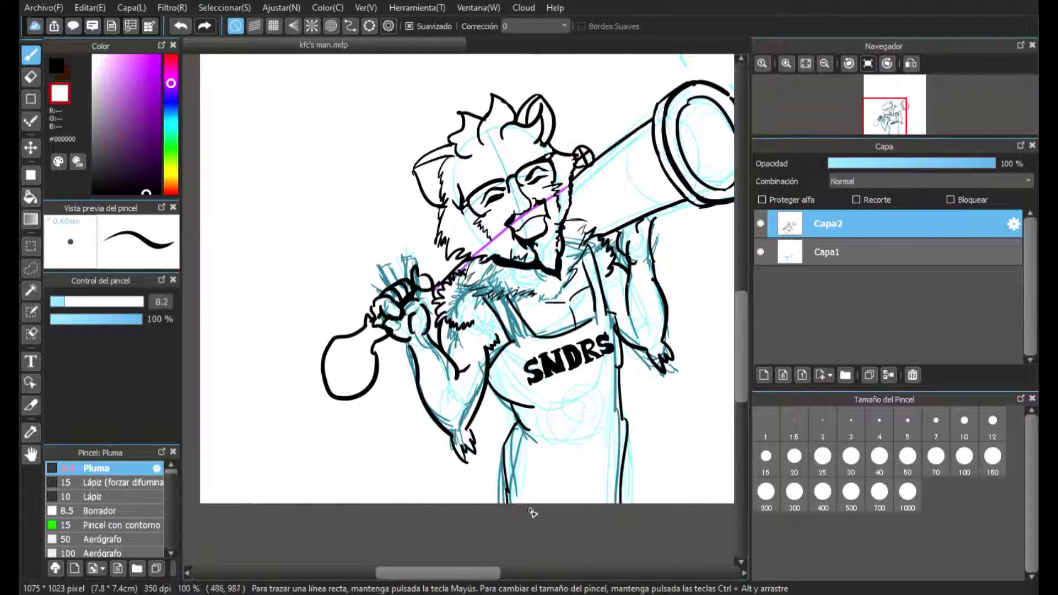
pyautogui.moveTo(454, 577); pyautogui.dragTo(474, 586)
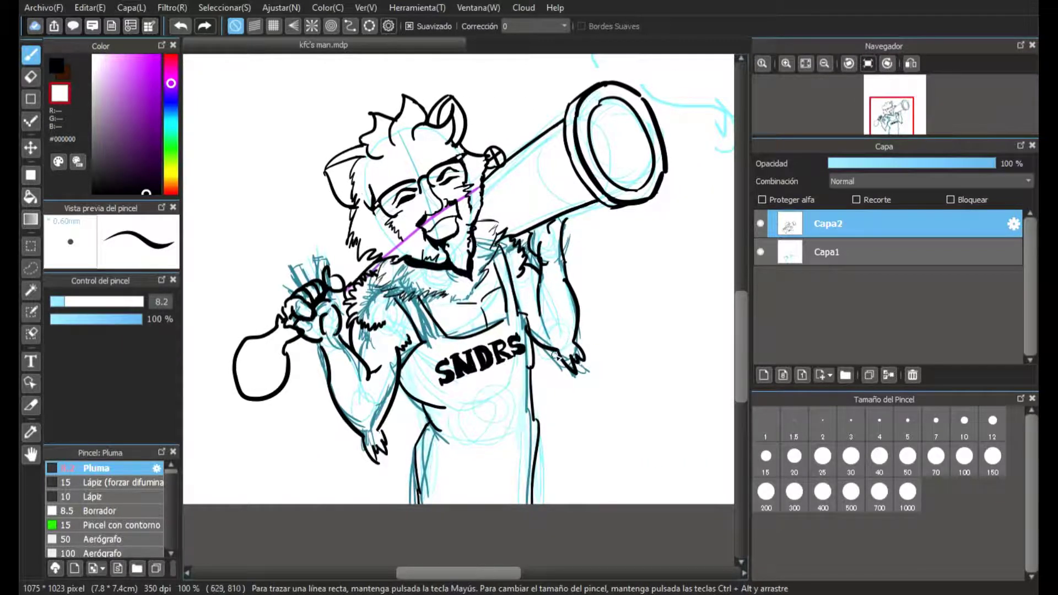
# - Lasso the final S of the apron's SNDRS lettering, enlarge it slightly with a transform and clear the selection
pyautogui.scroll(2, 556, 356)
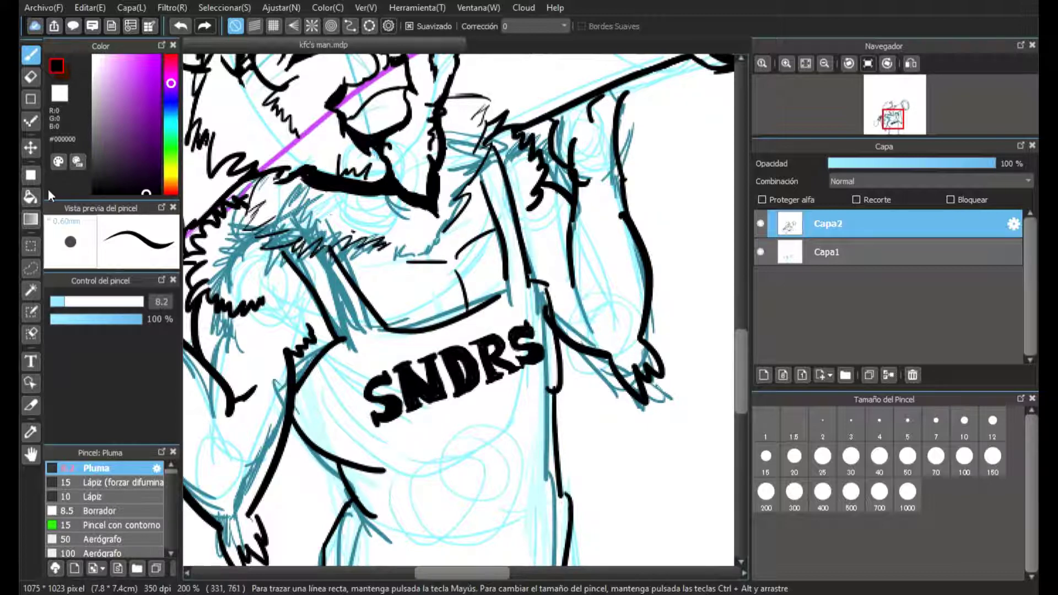
pyautogui.click(31, 268)
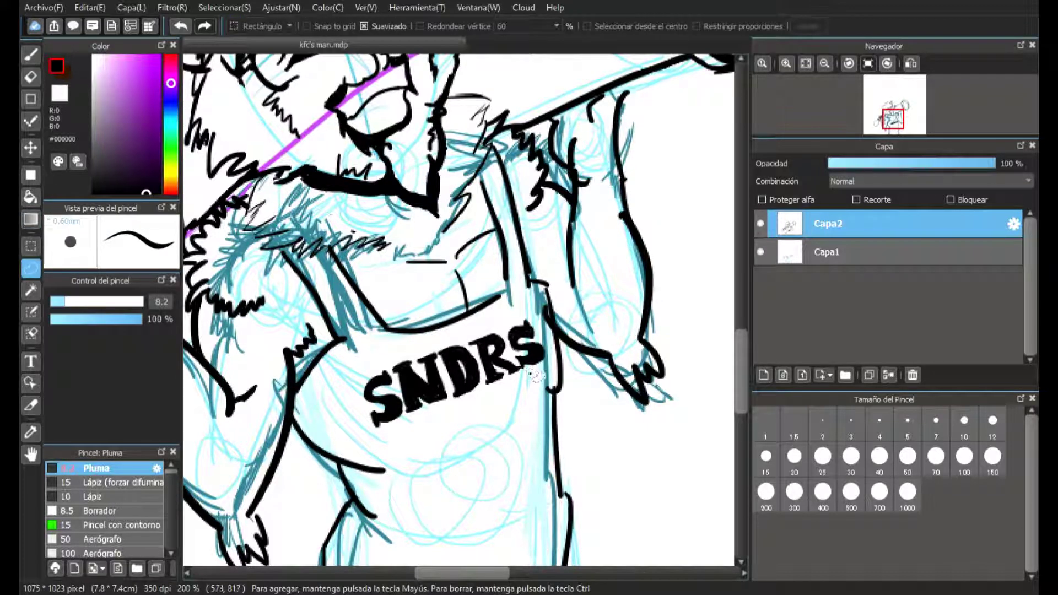
pyautogui.moveTo(527, 370)
pyautogui.mouseDown()
pyautogui.moveTo(511, 358)
pyautogui.moveTo(509, 330)
pyautogui.moveTo(536, 317)
pyautogui.moveTo(551, 339)
pyautogui.moveTo(543, 370)
pyautogui.moveTo(531, 374)
pyautogui.mouseUp()
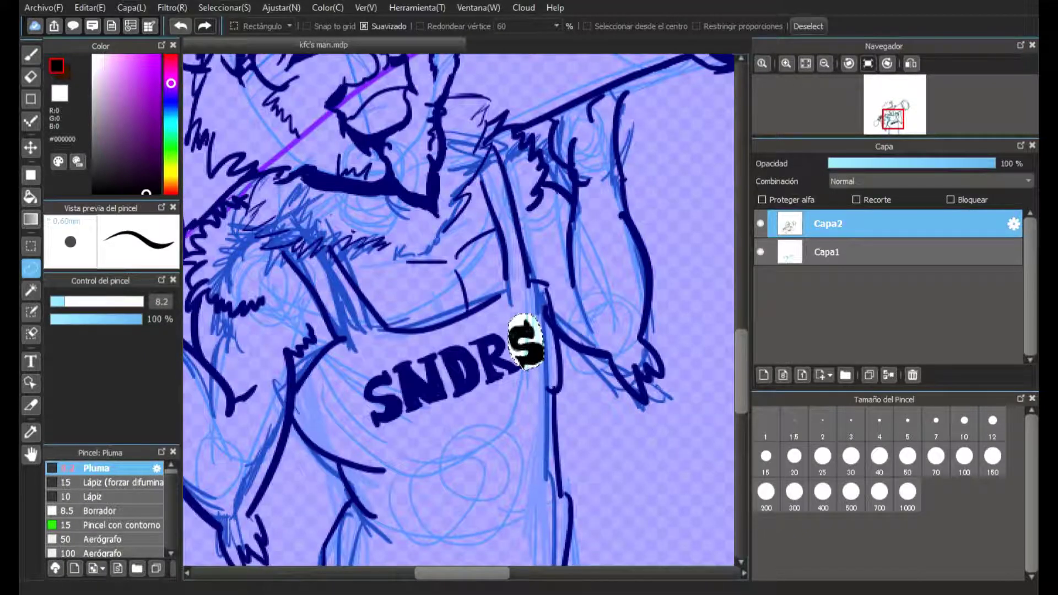
pyautogui.click(225, 8)
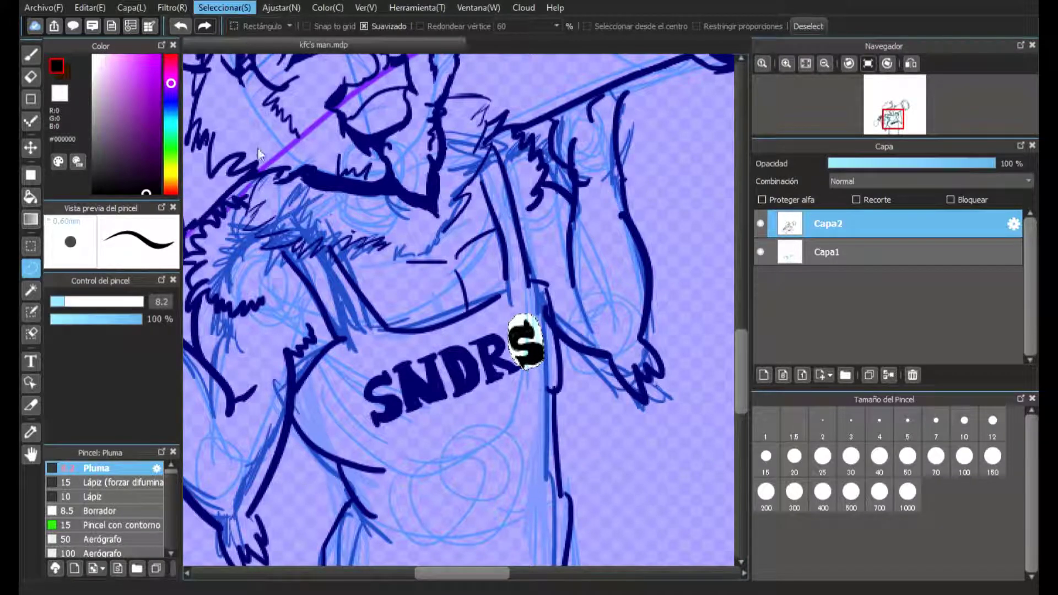
pyautogui.hotkey('ctrl', 't')
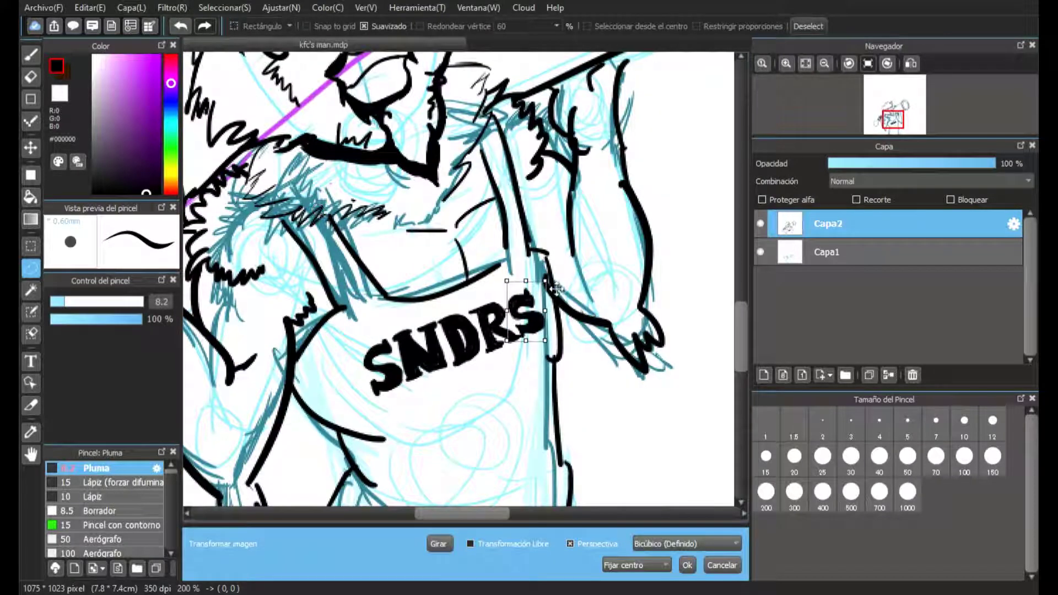
pyautogui.moveTo(555, 288); pyautogui.dragTo(556, 287)
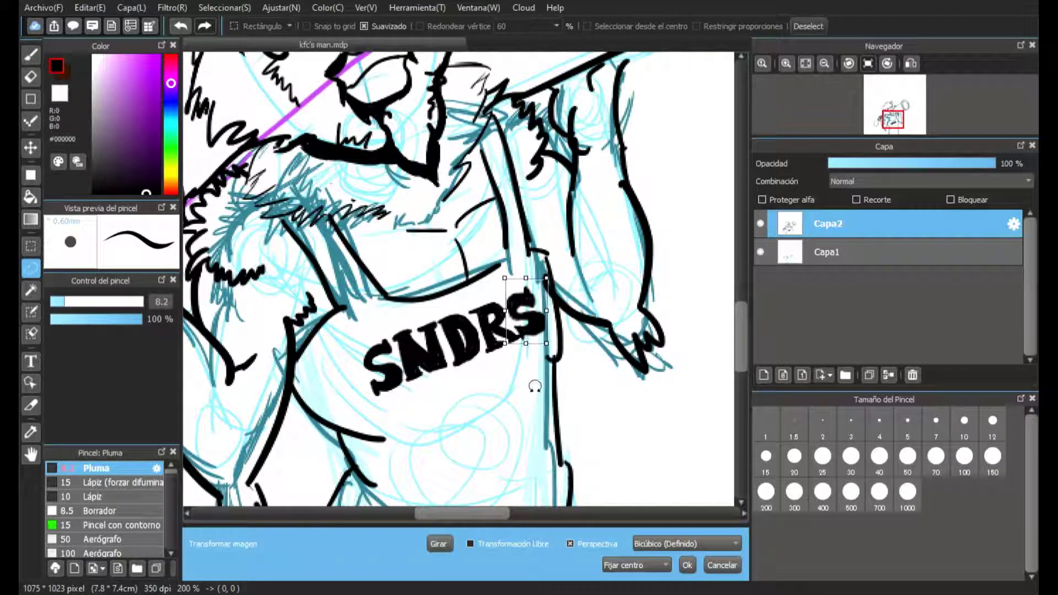
pyautogui.click(687, 565)
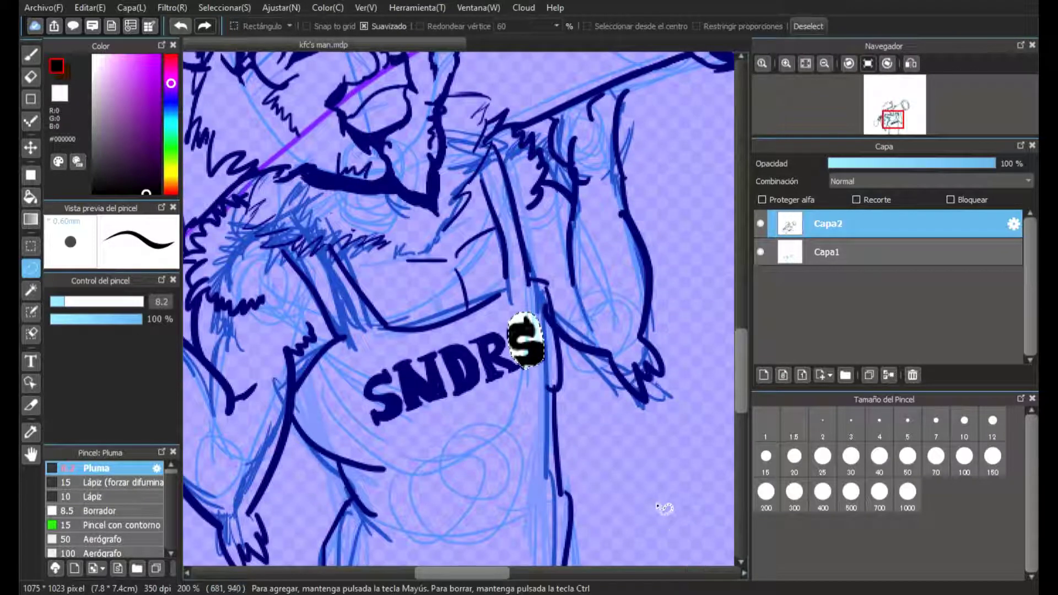
pyautogui.scroll(-5, 513, 361)
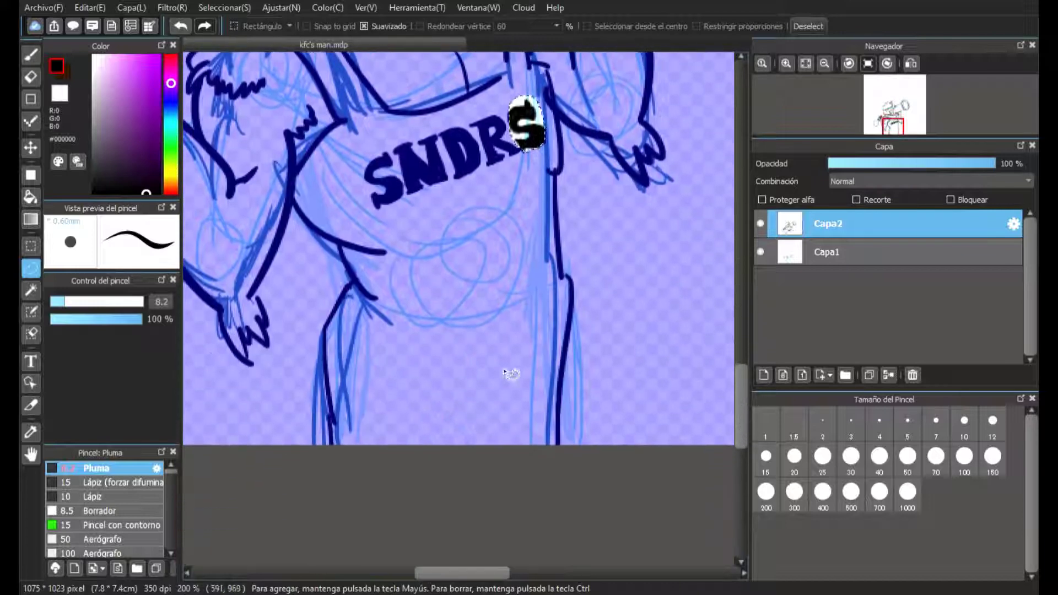
pyautogui.click(32, 56)
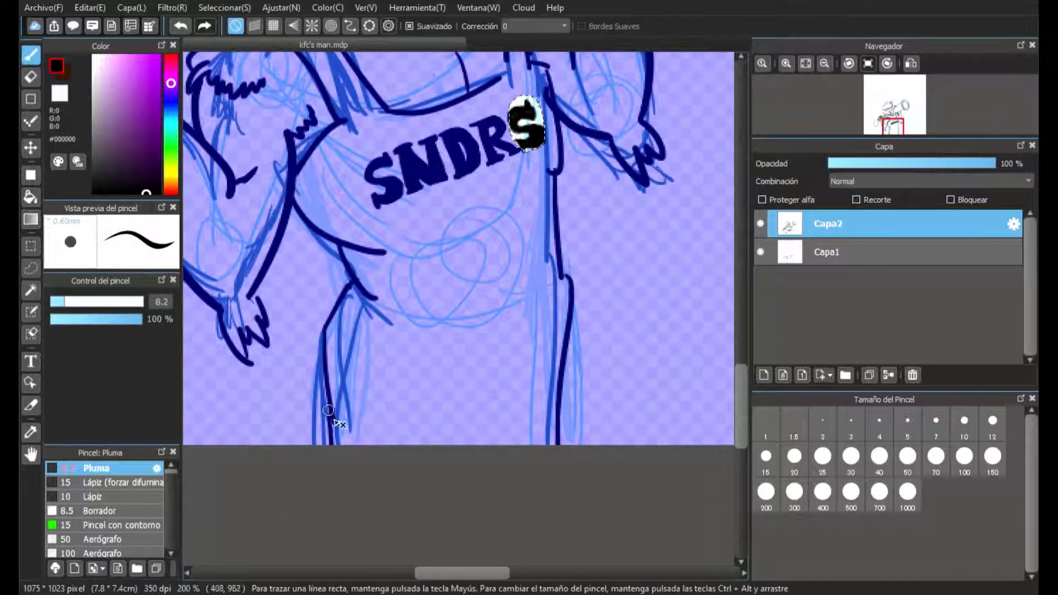
pyautogui.click(30, 256)
pyautogui.click(316, 472)
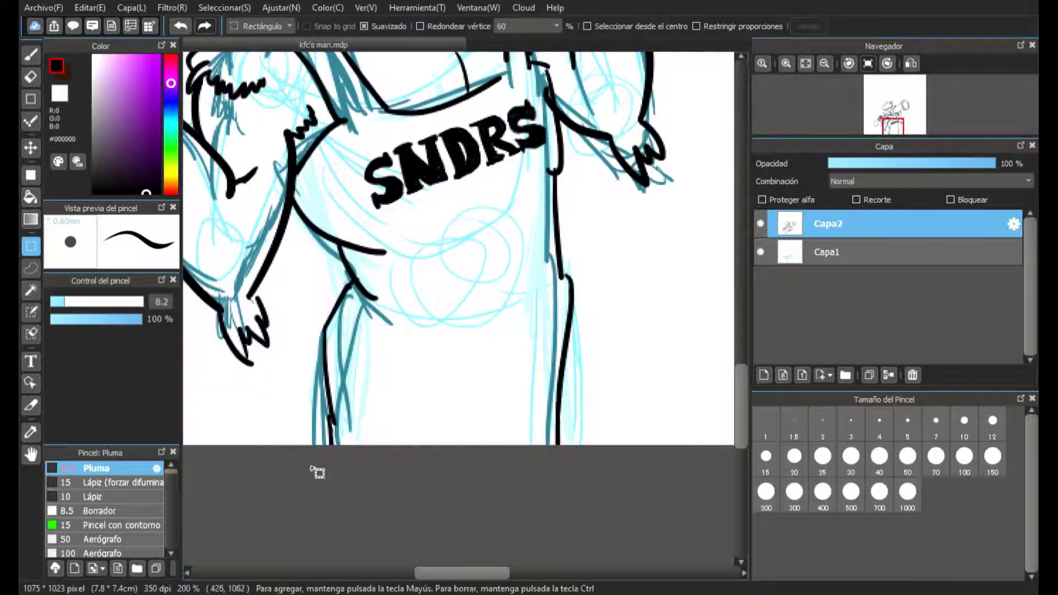
# - Undo the deselection of the final S and clear the selection again
pyautogui.click(31, 54)
pyautogui.scroll(3, 747, 365)
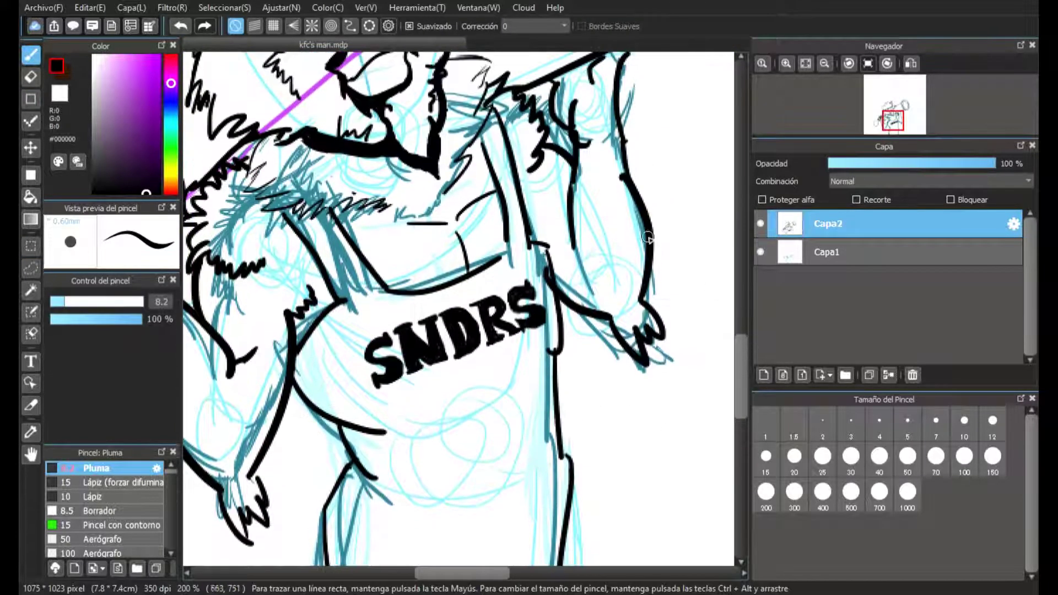
pyautogui.click(184, 25)
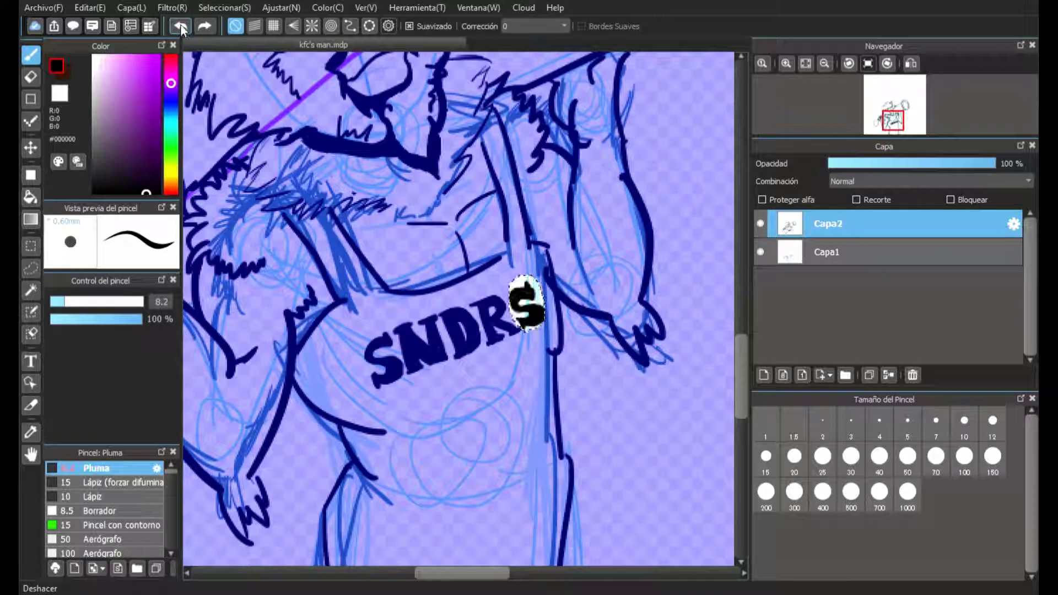
pyautogui.click(31, 268)
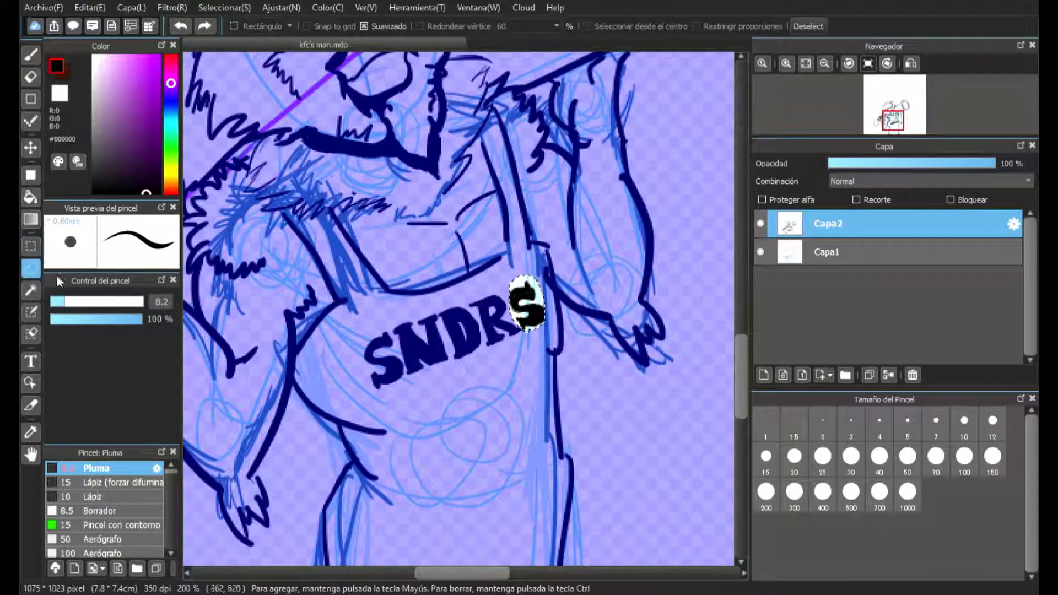
pyautogui.scroll(-4, 685, 498)
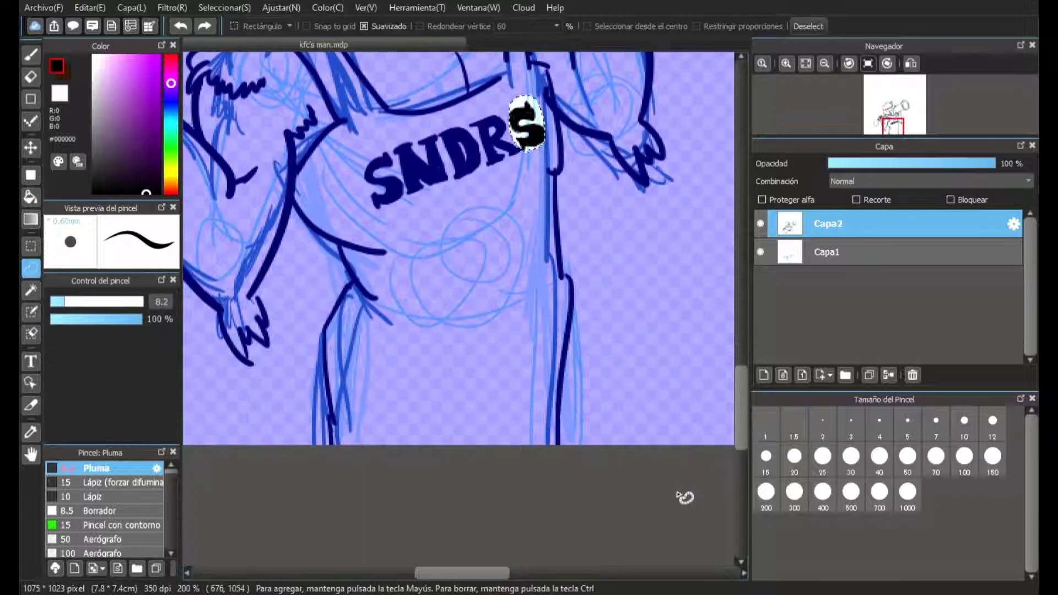
pyautogui.click(667, 429)
# - Lasso the letters SNDR on the apron and shrink them slightly with a transform
pyautogui.scroll(2, 743, 402)
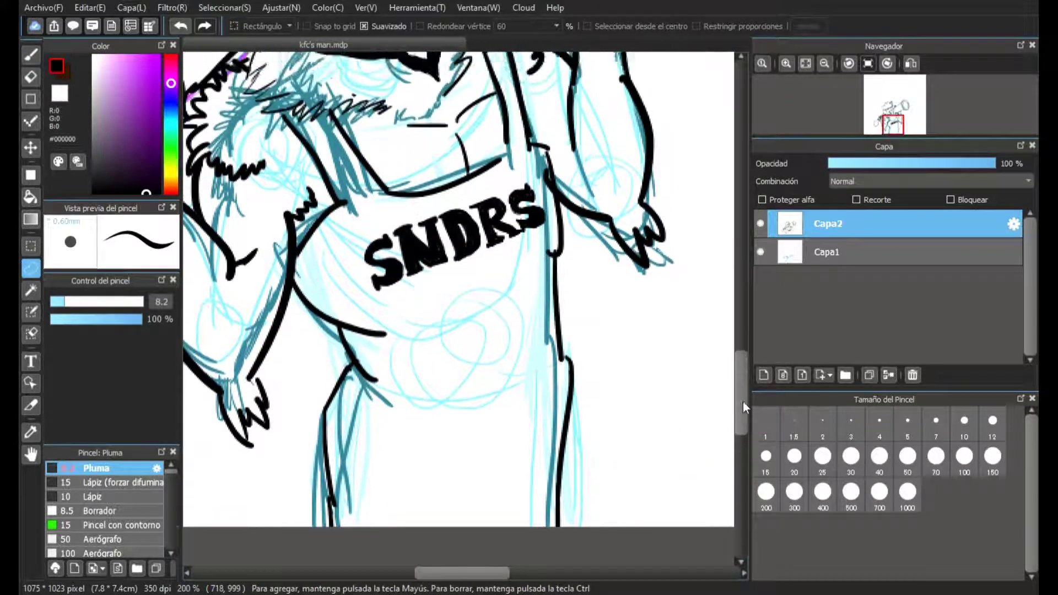
pyautogui.moveTo(743, 402); pyautogui.dragTo(747, 380)
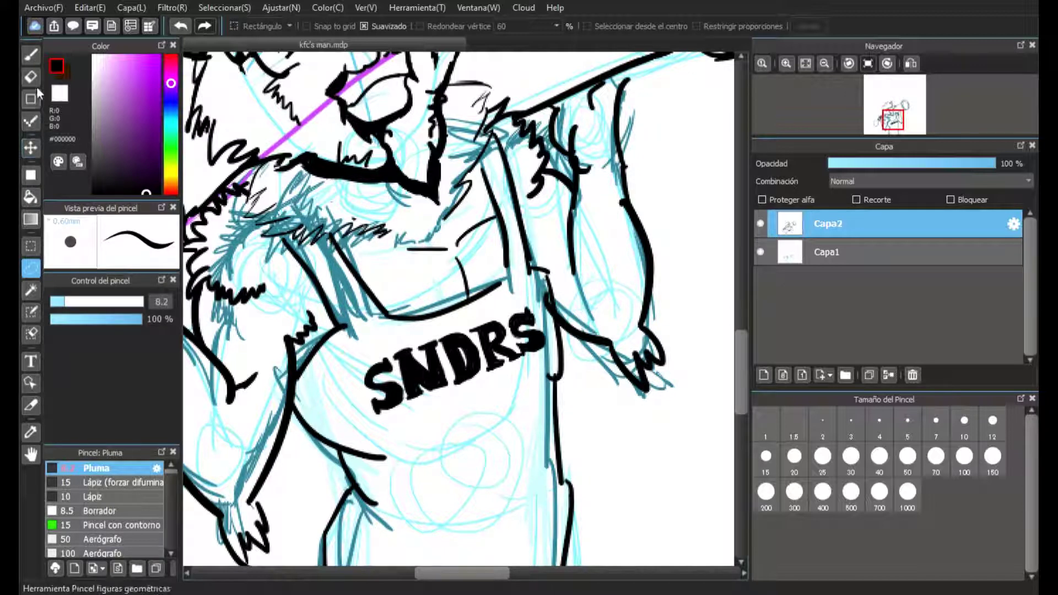
pyautogui.click(33, 270)
pyautogui.moveTo(533, 378)
pyautogui.mouseDown()
pyautogui.moveTo(513, 315)
pyautogui.moveTo(481, 312)
pyautogui.moveTo(390, 337)
pyautogui.moveTo(352, 364)
pyautogui.moveTo(360, 416)
pyautogui.moveTo(389, 437)
pyautogui.moveTo(532, 378)
pyautogui.mouseUp()
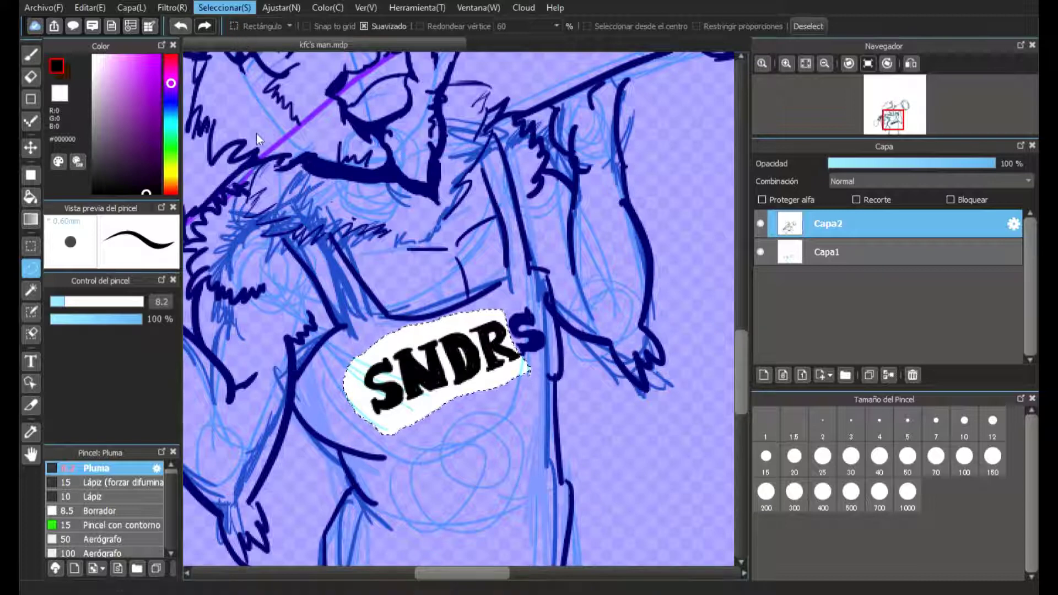
pyautogui.hotkey('ctrl', 't')
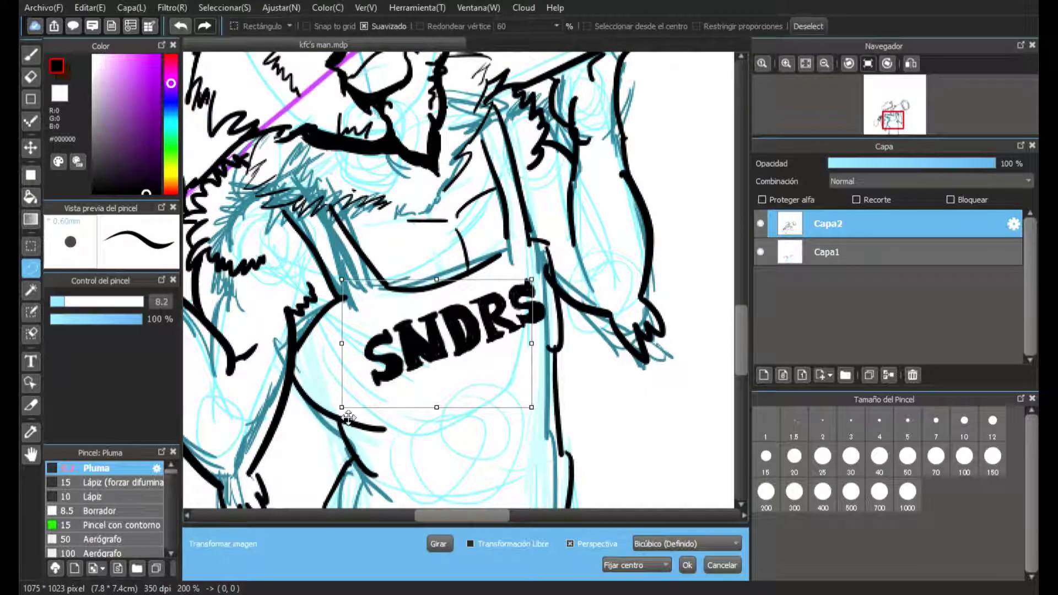
pyautogui.moveTo(349, 416); pyautogui.dragTo(353, 412)
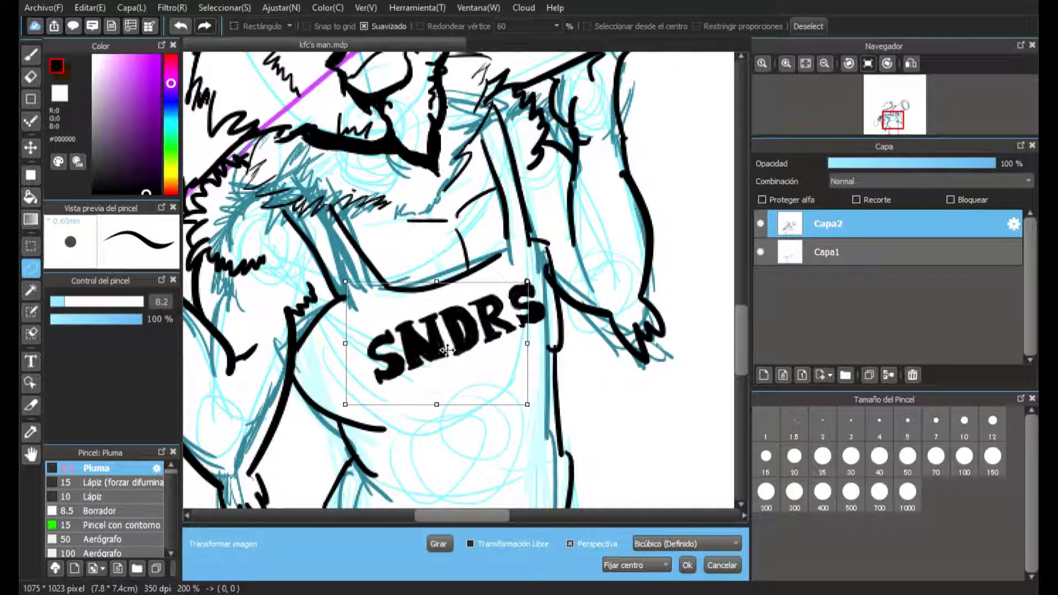
# - Shift the transformed SNDR letters slightly closer to the final S, apply the transform and clear the selection
pyautogui.moveTo(447, 349); pyautogui.dragTo(451, 346)
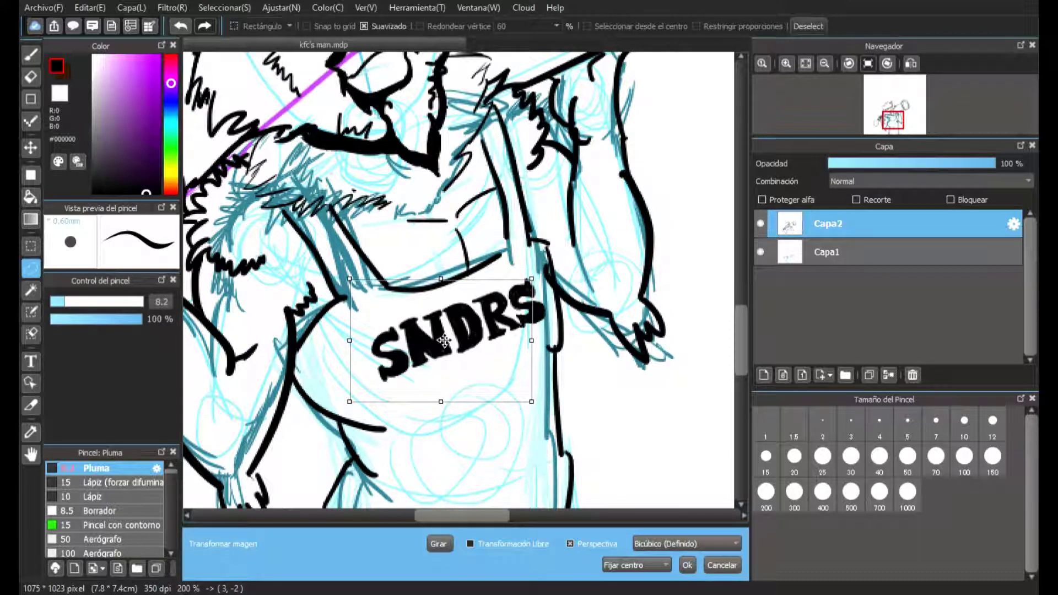
pyautogui.moveTo(501, 325); pyautogui.dragTo(498, 326)
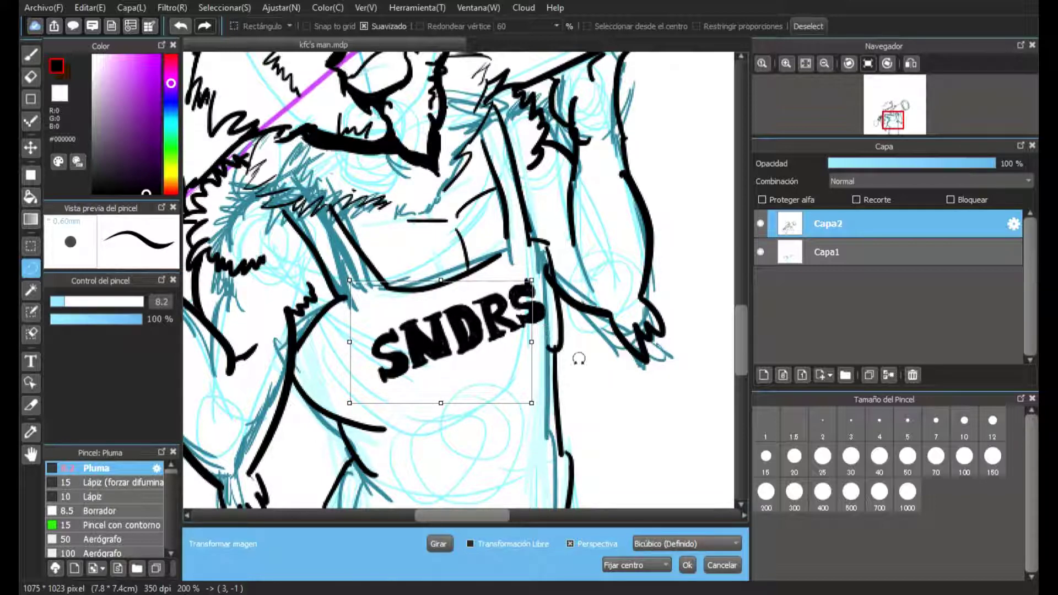
pyautogui.click(688, 565)
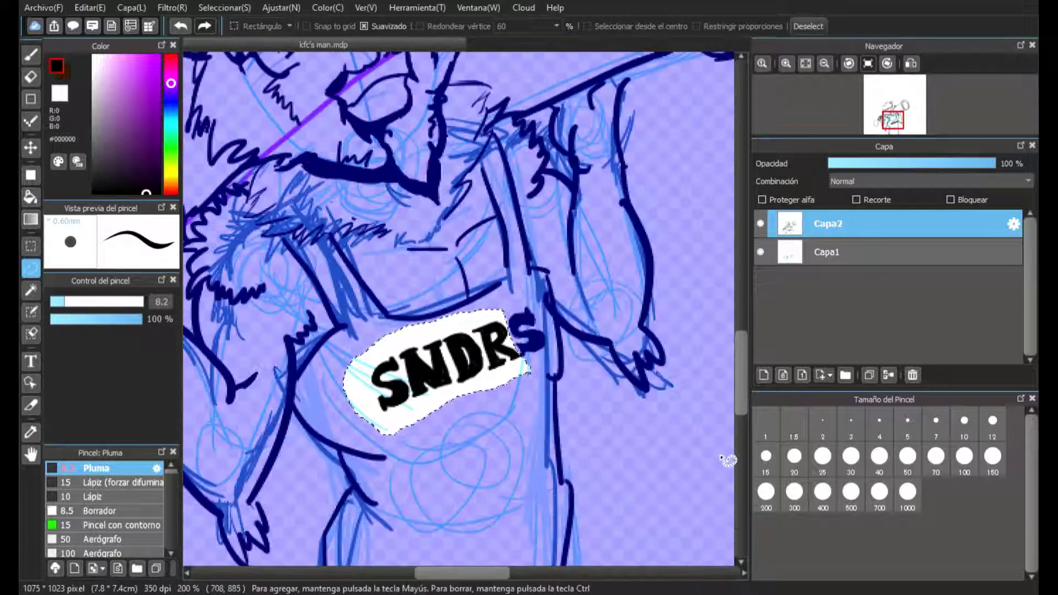
pyautogui.scroll(-5, 739, 408)
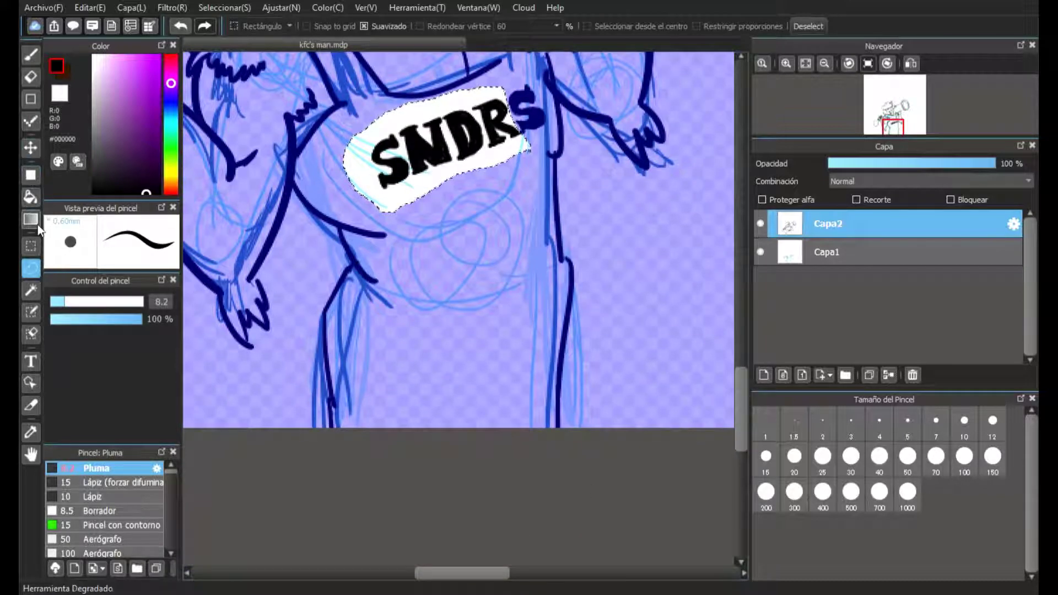
pyautogui.click(31, 246)
pyautogui.click(331, 466)
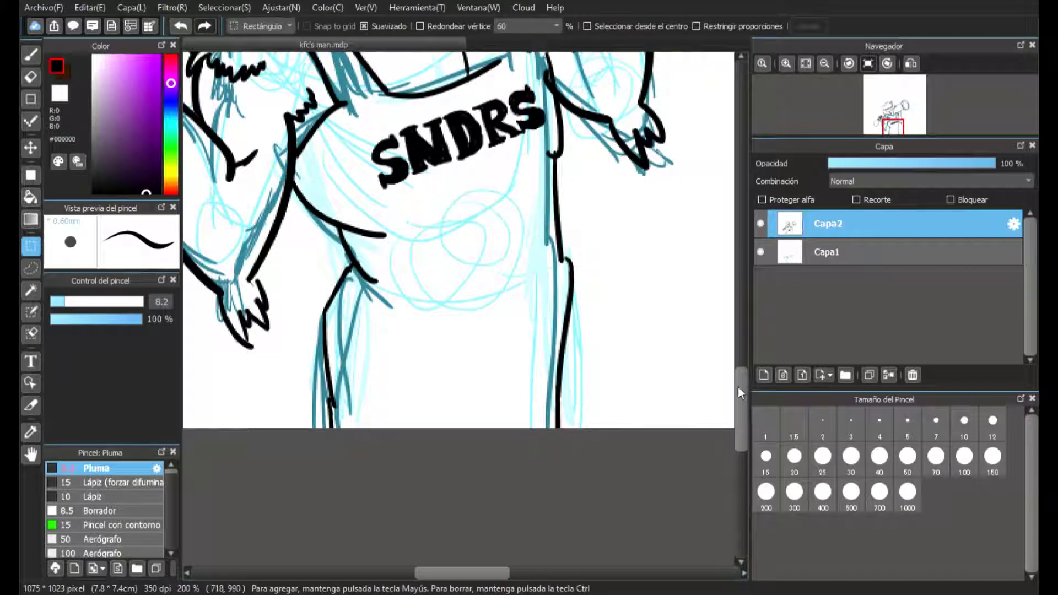
# - Lasso the whole SNDRS word, move it slightly away from the apron's side edge and clear the selection
pyautogui.moveTo(739, 388); pyautogui.dragTo(762, 355)
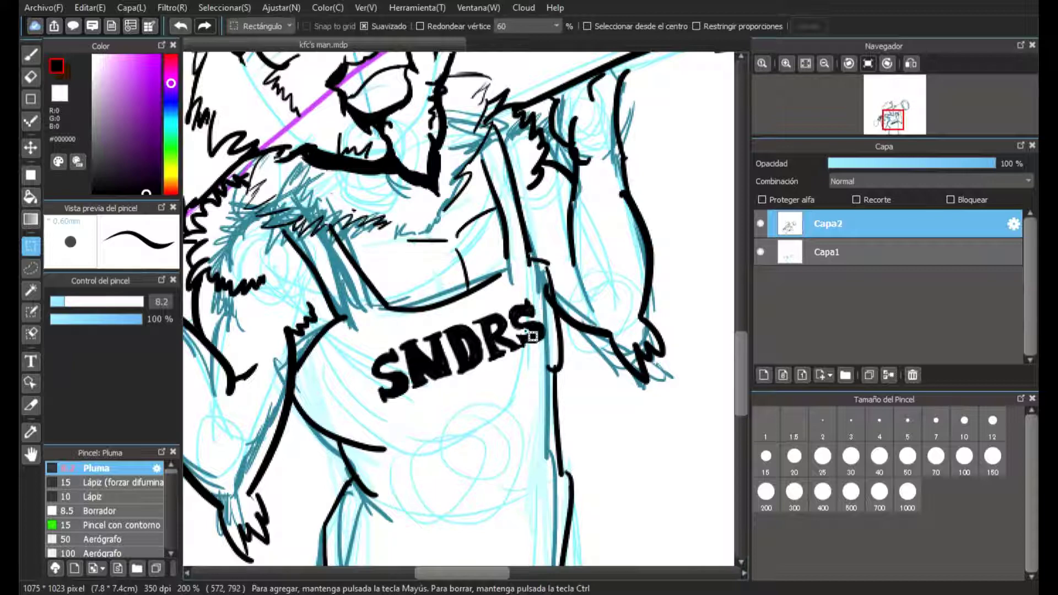
pyautogui.click(31, 271)
pyautogui.moveTo(414, 424)
pyautogui.mouseDown()
pyautogui.moveTo(372, 414)
pyautogui.moveTo(379, 342)
pyautogui.moveTo(488, 304)
pyautogui.moveTo(550, 301)
pyautogui.moveTo(549, 360)
pyautogui.moveTo(516, 391)
pyautogui.moveTo(414, 423)
pyautogui.mouseUp()
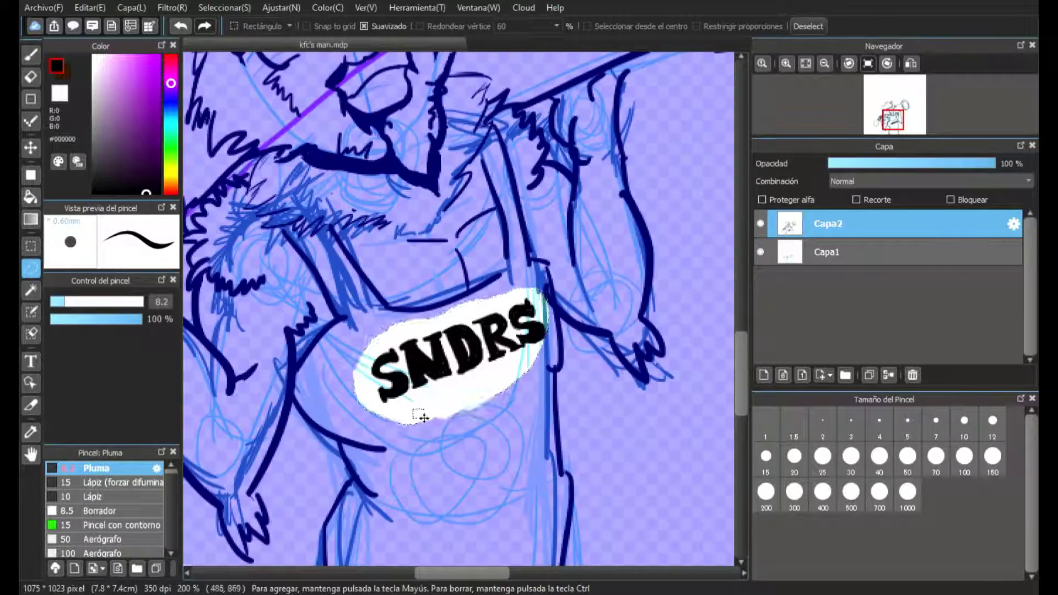
pyautogui.click(30, 147)
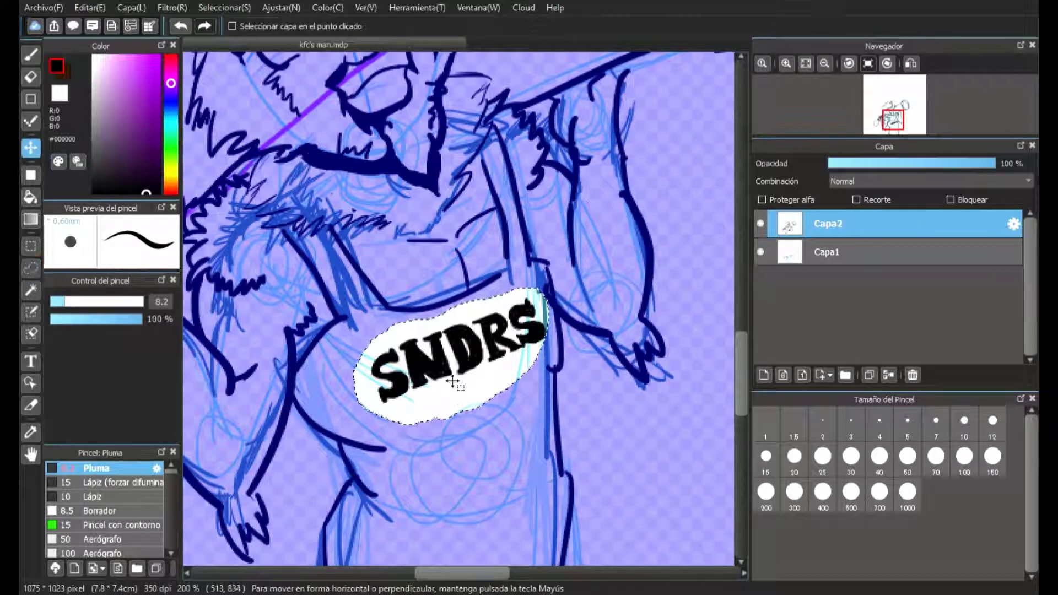
pyautogui.moveTo(455, 374); pyautogui.dragTo(453, 374)
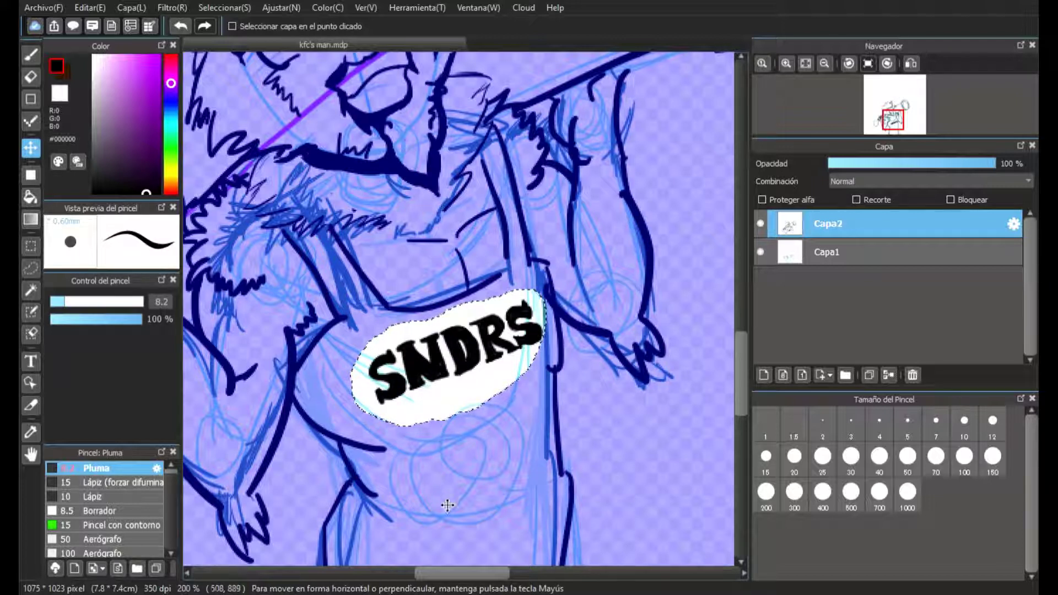
pyautogui.hotkey('ctrl', 'd')
pyautogui.moveTo(739, 395); pyautogui.dragTo(740, 425)
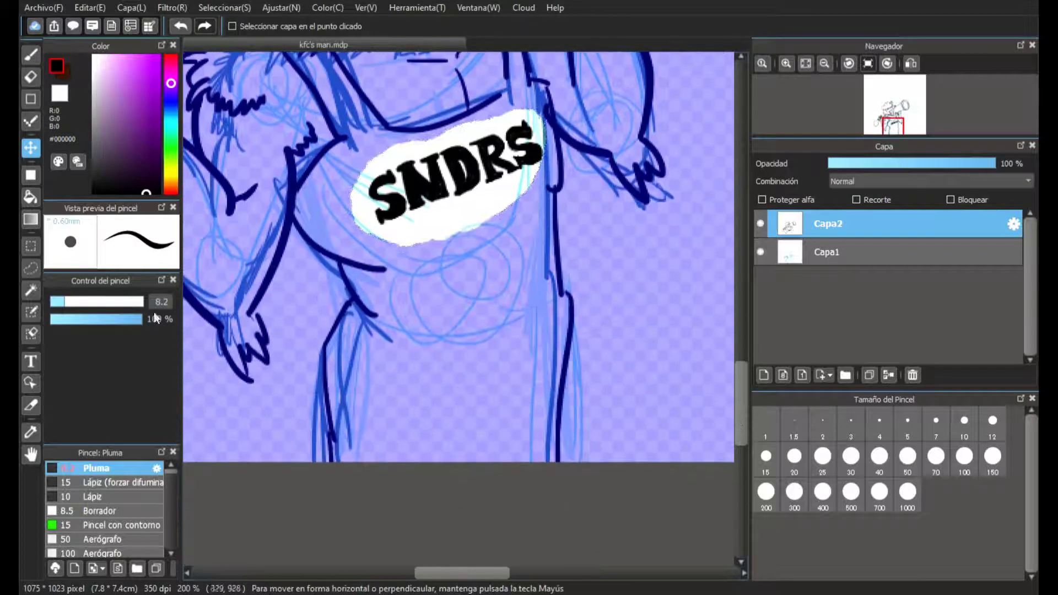
pyautogui.hotkey('ctrl', 'z')
pyautogui.click(31, 246)
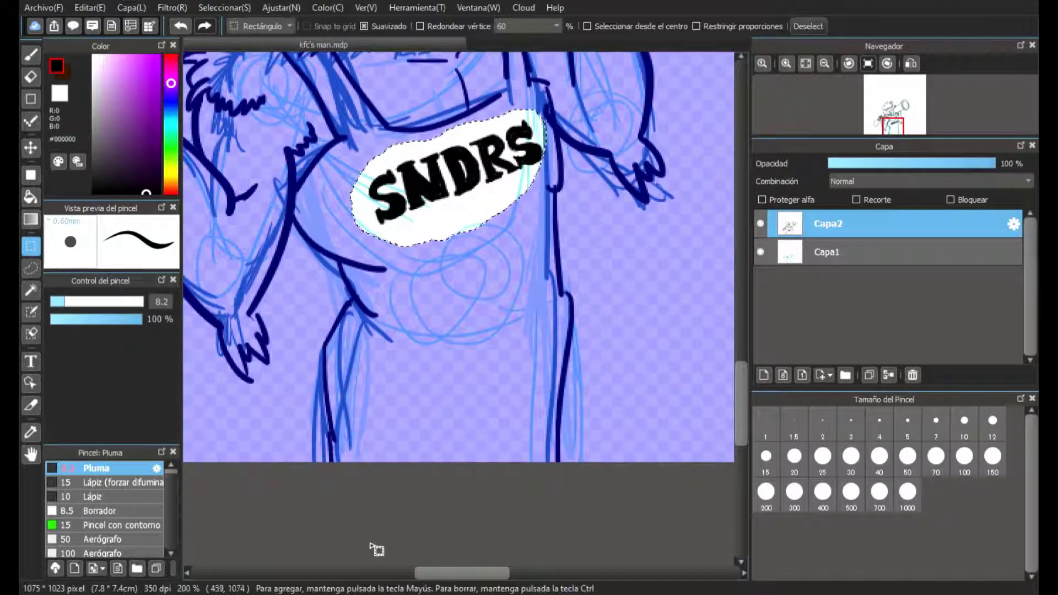
pyautogui.hotkey('ctrl', 'd')
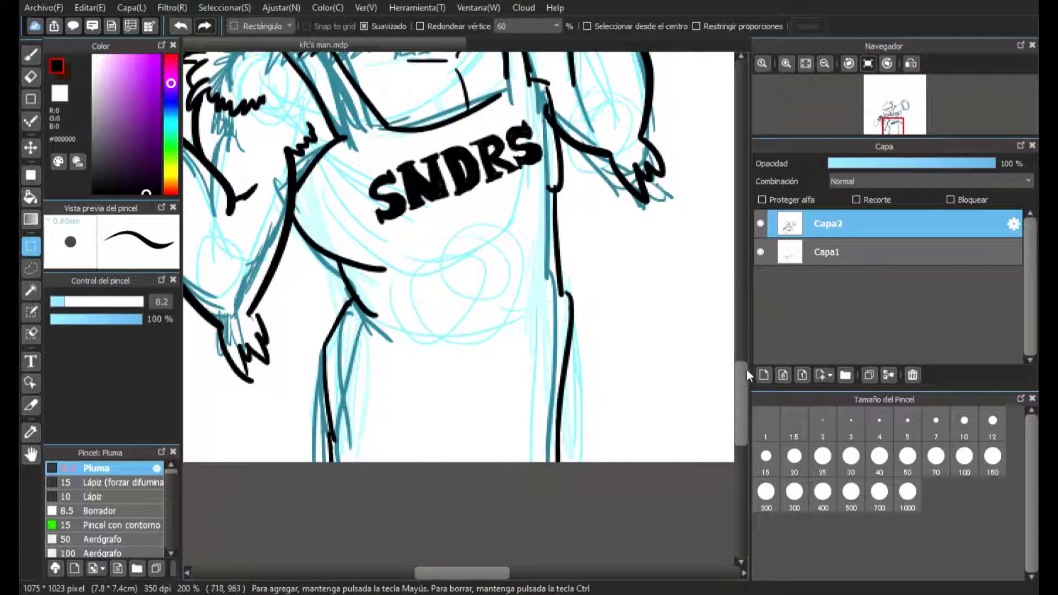
# - Erase the stray arm line overlapping the apron's edge beside the final S, using the transparent brush colour at size 8.2
pyautogui.scroll(3, 747, 369)
pyautogui.click(59, 93)
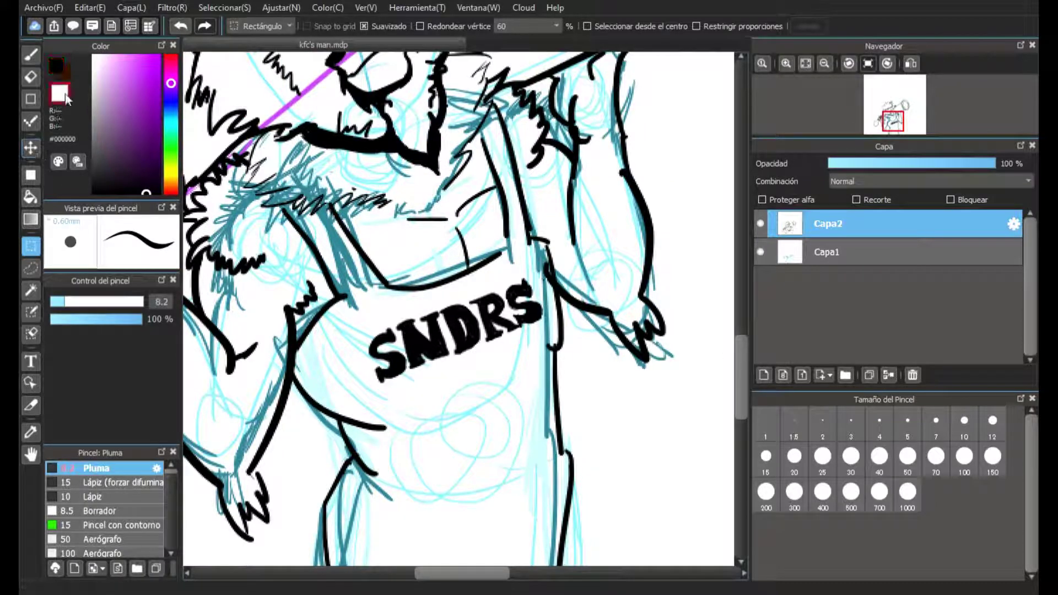
pyautogui.click(31, 54)
pyautogui.moveTo(548, 268); pyautogui.dragTo(550, 288)
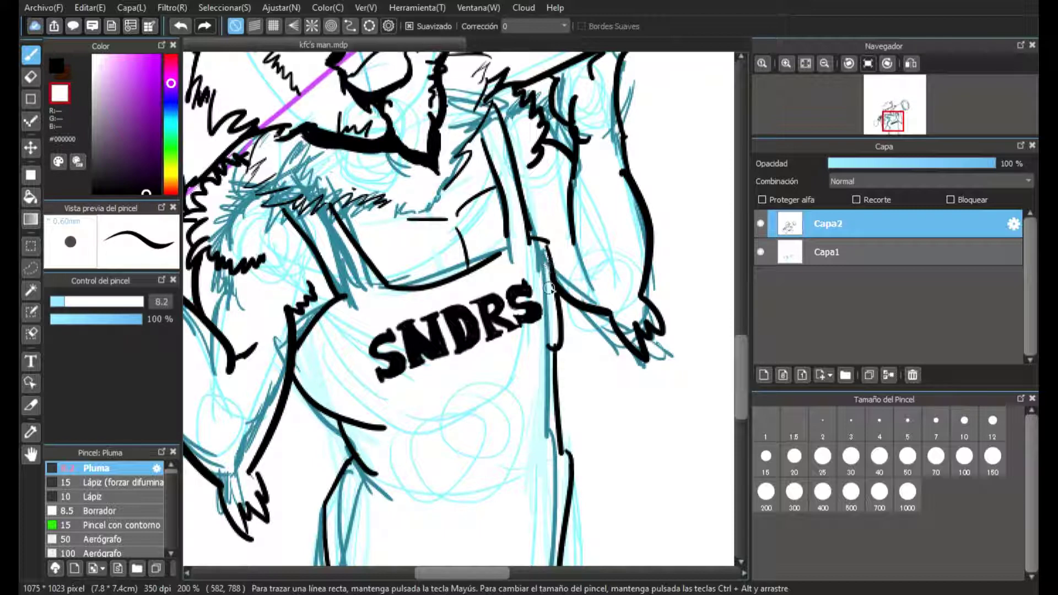
# - Hide the Capa1 sketch layer and view the whole inked figure at 100%
pyautogui.click(767, 250)
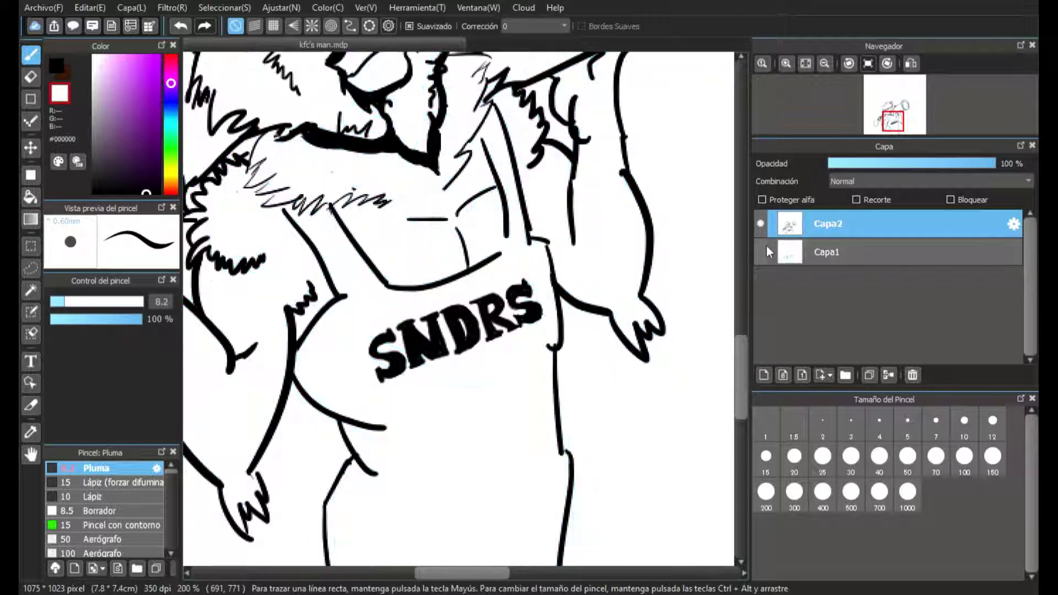
pyautogui.scroll(-3, 588, 291)
pyautogui.scroll(1, 587, 289)
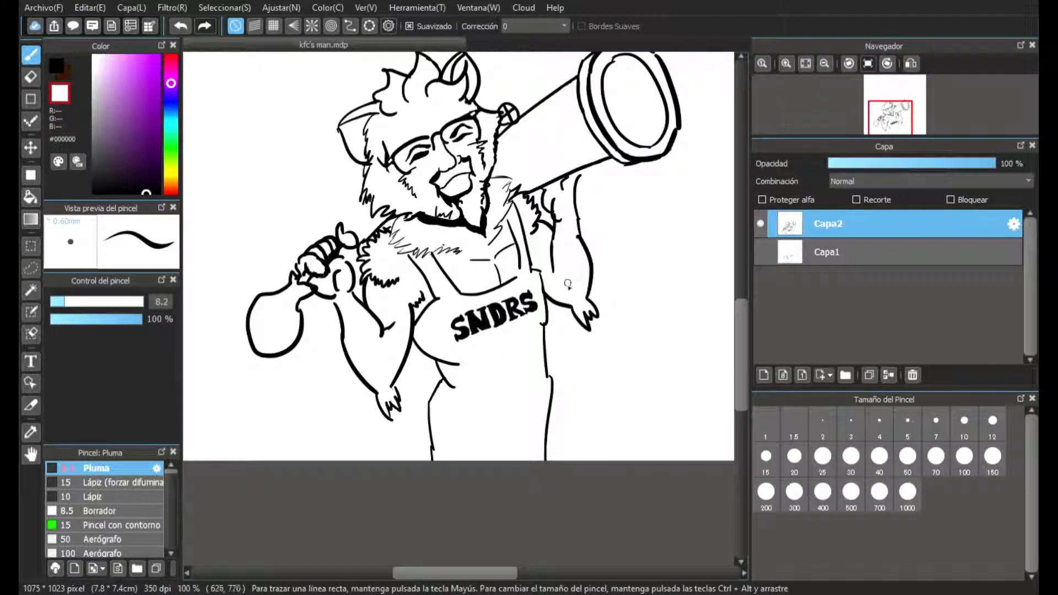
# - Ink a black shoulder line from the raised fist toward the beard with the Pluma brush at size 5.7
pyautogui.scroll(-1, 558, 299)
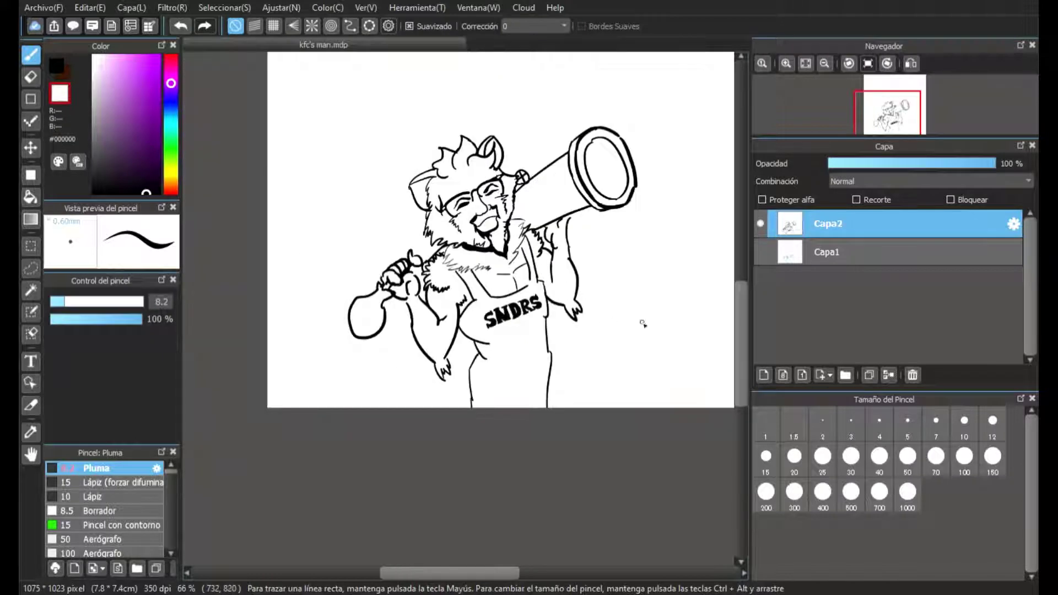
pyautogui.moveTo(745, 346); pyautogui.dragTo(745, 334)
pyautogui.scroll(1, 550, 258)
pyautogui.scroll(1, 450, 290)
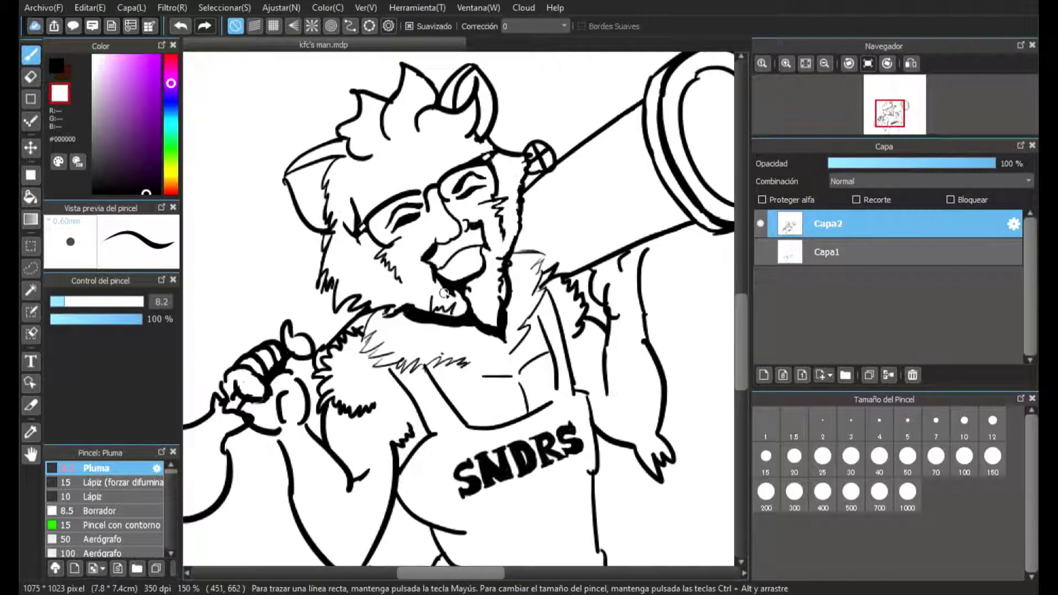
pyautogui.moveTo(316, 346); pyautogui.dragTo(321, 354)
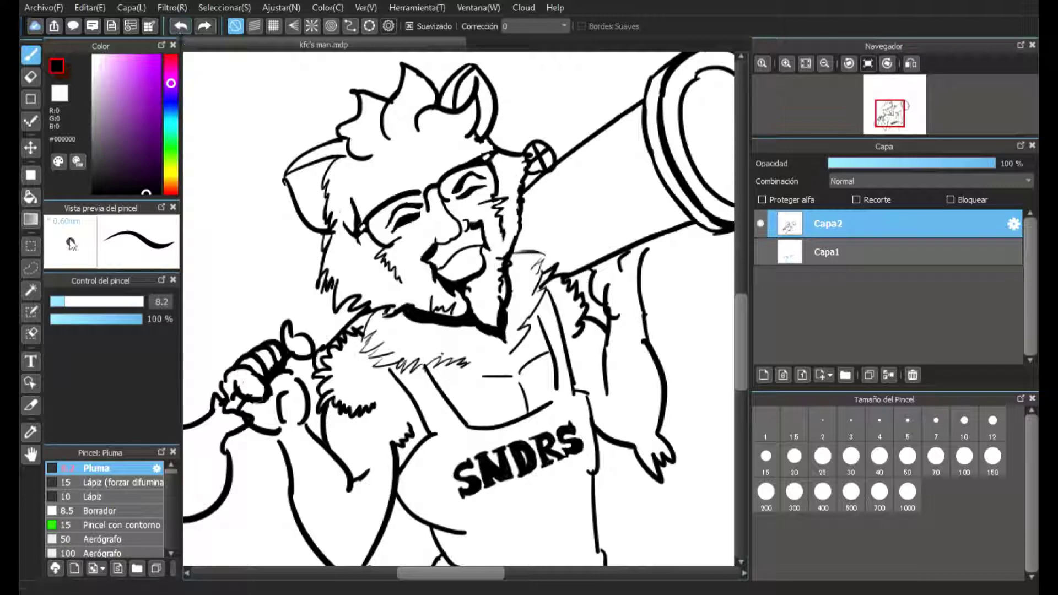
pyautogui.click(59, 301)
pyautogui.moveTo(317, 351); pyautogui.dragTo(358, 313)
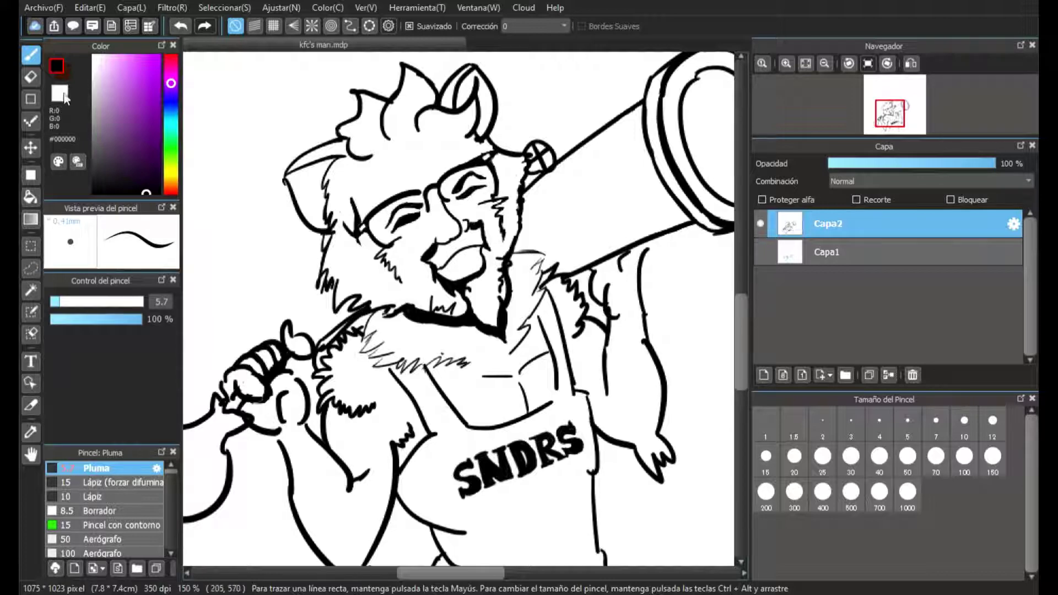
# - Erase the doubled shoulder line and stray ink beside the shoulder fur with the transparent colour, reducing the brush to size 5.3
pyautogui.click(64, 96)
pyautogui.scroll(-3, 311, 355)
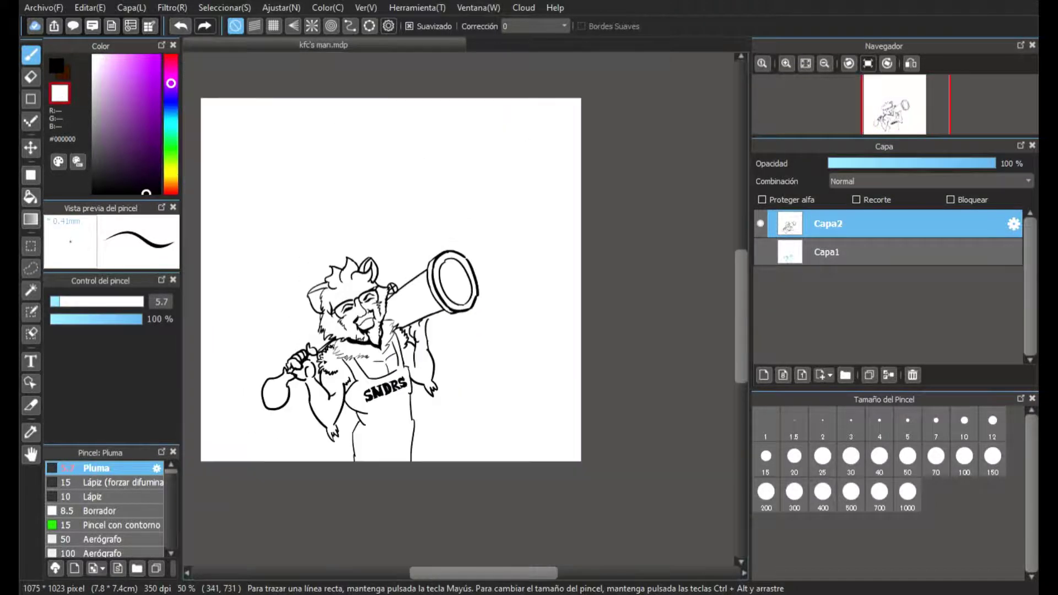
pyautogui.scroll(6, 311, 354)
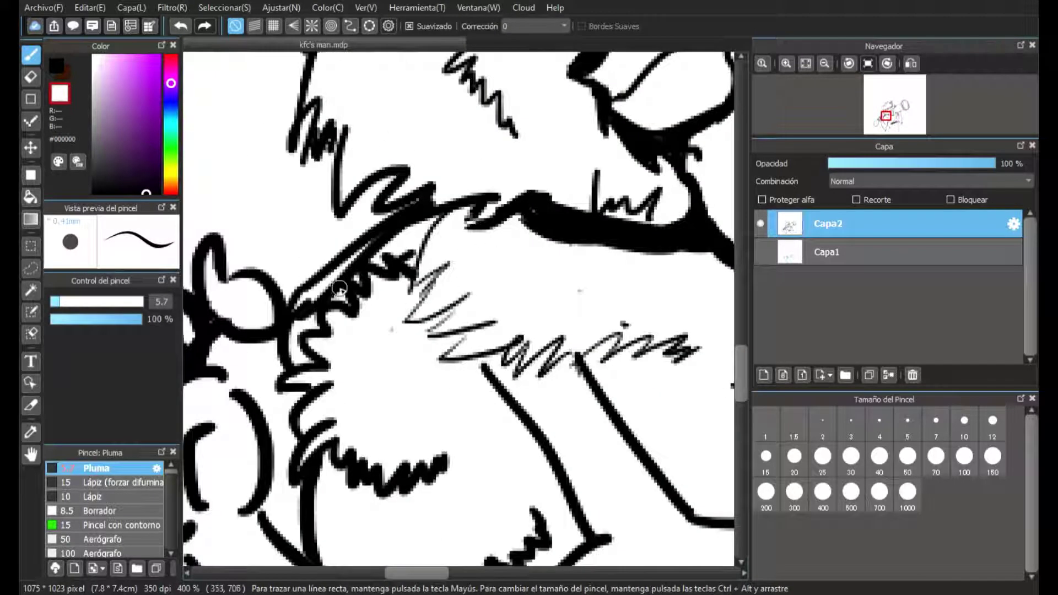
pyautogui.moveTo(298, 307)
pyautogui.mouseDown()
pyautogui.moveTo(293, 327)
pyautogui.moveTo(329, 293)
pyautogui.mouseUp()
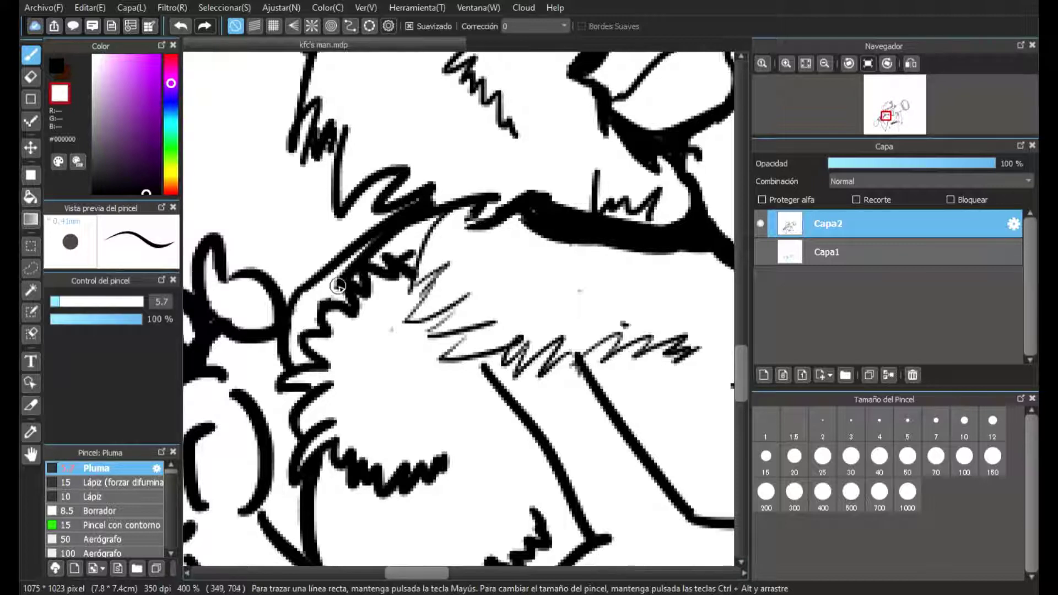
pyautogui.click(64, 302)
pyautogui.moveTo(64, 302); pyautogui.dragTo(59, 302)
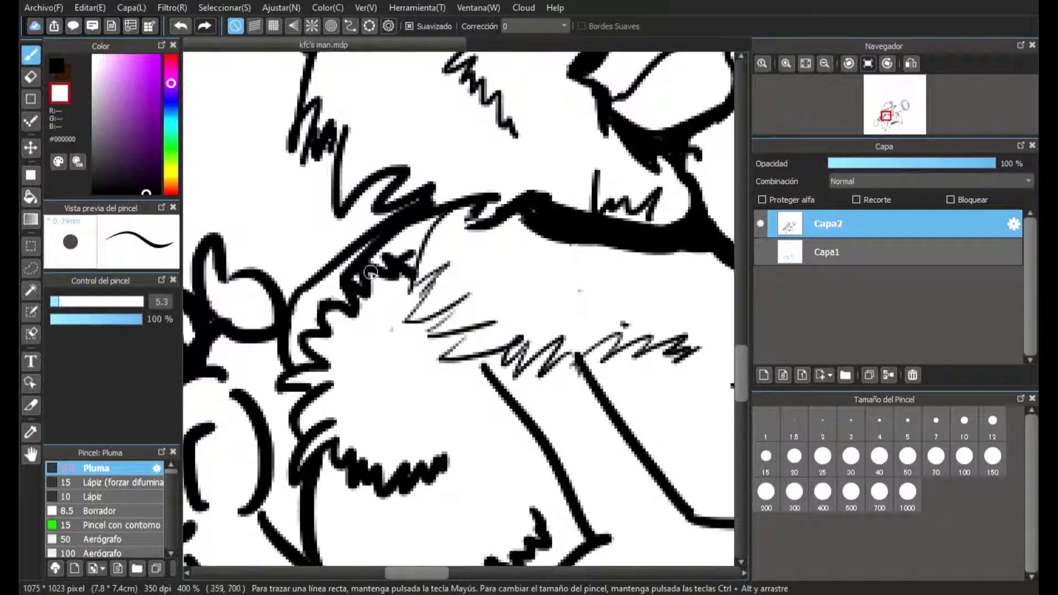
pyautogui.moveTo(353, 273)
pyautogui.mouseDown()
pyautogui.moveTo(394, 236)
pyautogui.moveTo(410, 258)
pyautogui.moveTo(387, 241)
pyautogui.moveTo(353, 263)
pyautogui.moveTo(400, 235)
pyautogui.moveTo(405, 250)
pyautogui.moveTo(396, 219)
pyautogui.mouseUp()
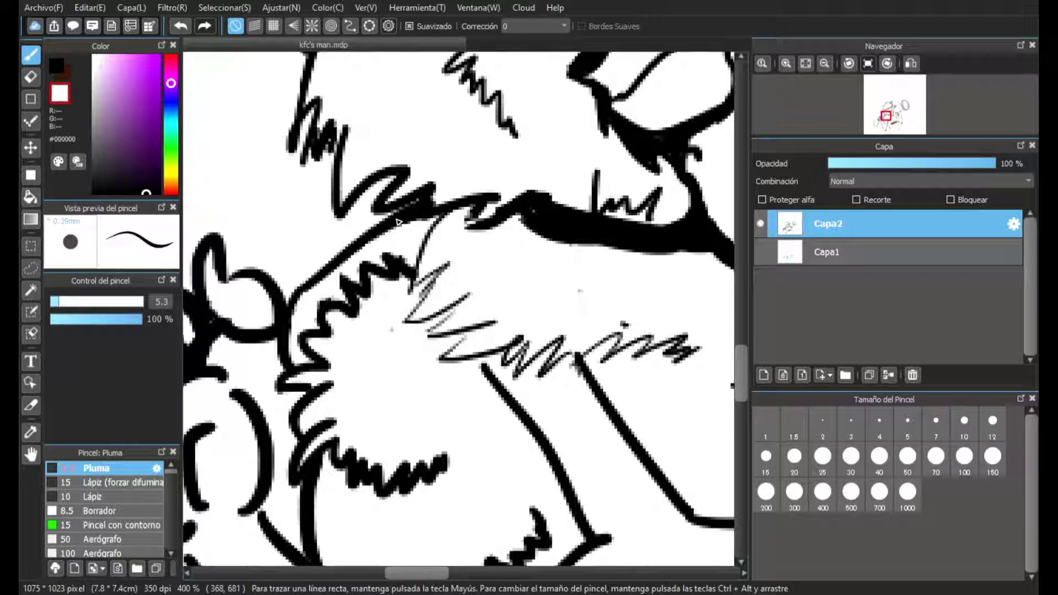
# - Try to bucket-fill the apron on Capa2 with dark red #620D0D
pyautogui.scroll(-2, 394, 219)
pyautogui.scroll(3, 480, 149)
pyautogui.scroll(-5, 479, 172)
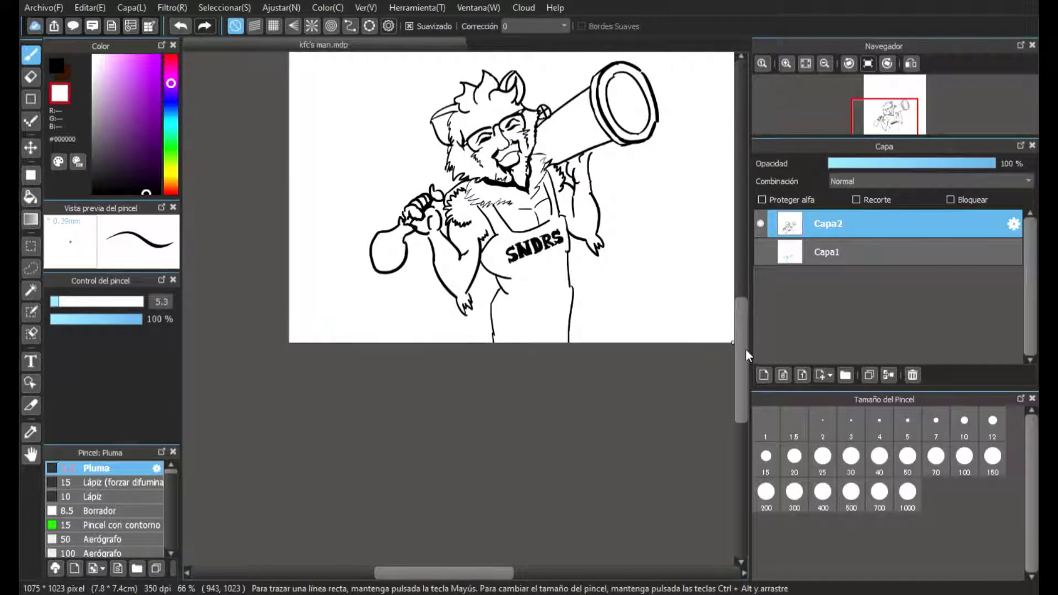
pyautogui.scroll(-3, 648, 311)
pyautogui.scroll(3, 579, 256)
pyautogui.scroll(-1, 576, 281)
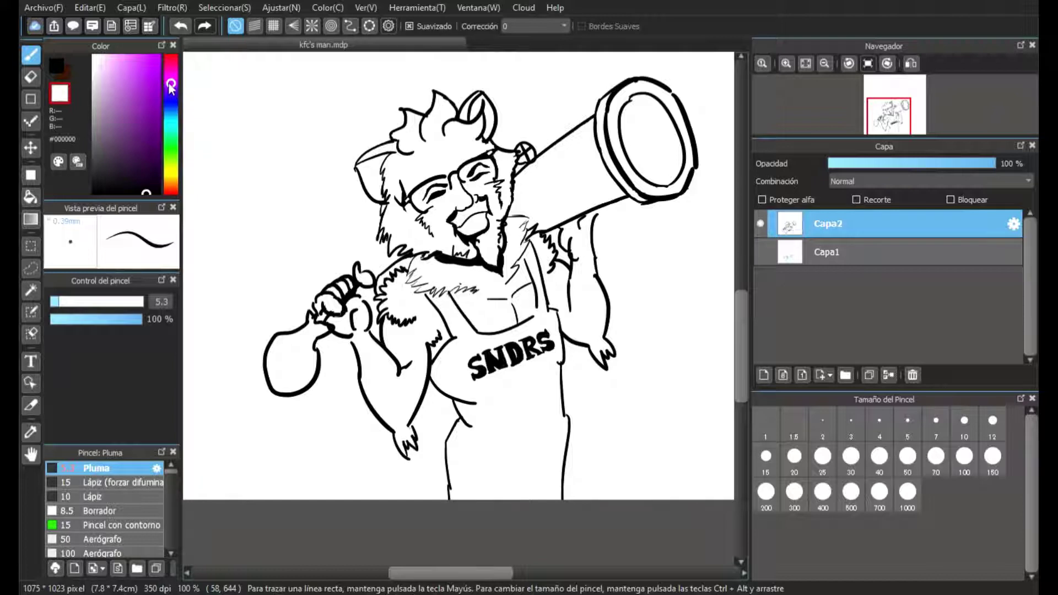
pyautogui.moveTo(171, 88); pyautogui.dragTo(181, 52)
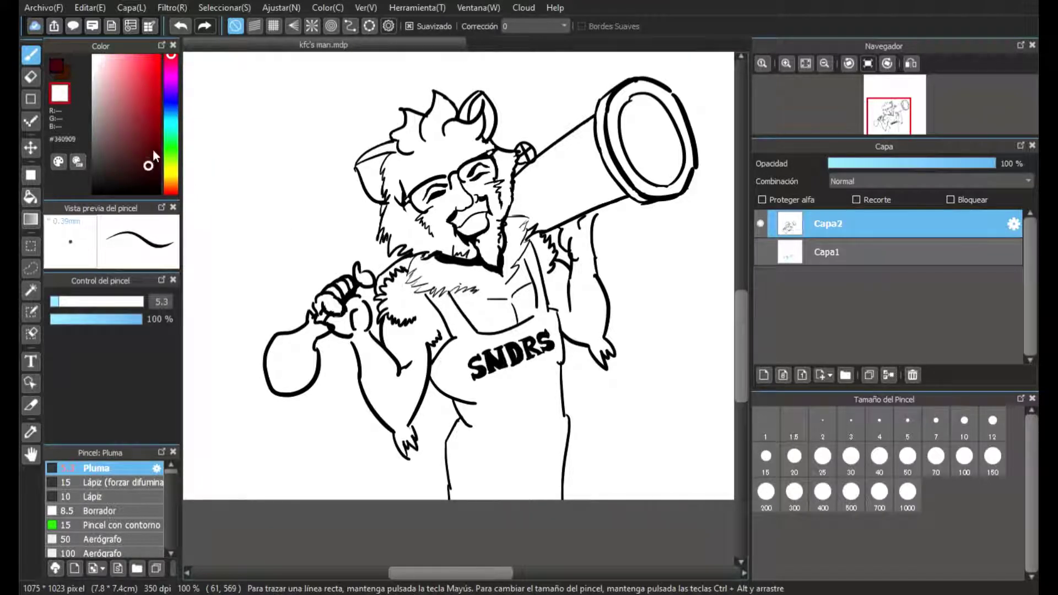
pyautogui.moveTo(153, 153); pyautogui.dragTo(153, 141)
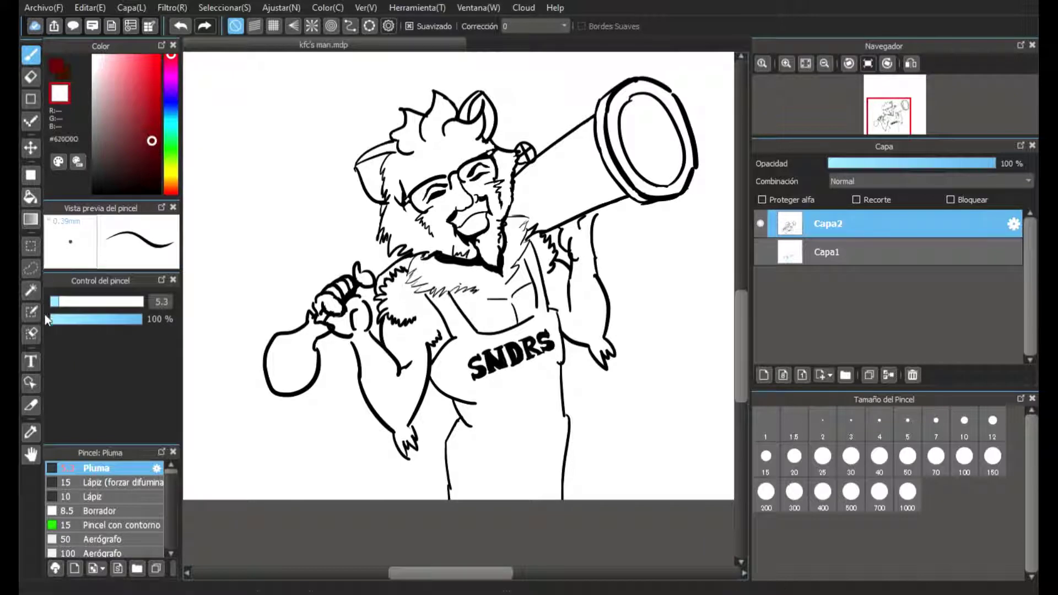
pyautogui.click(31, 197)
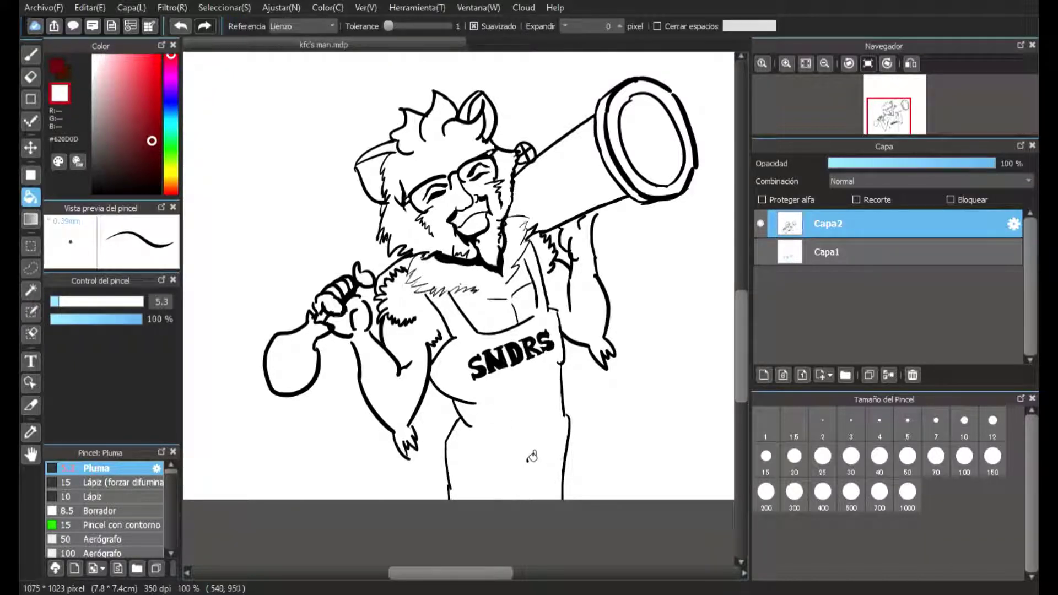
pyautogui.click(531, 428)
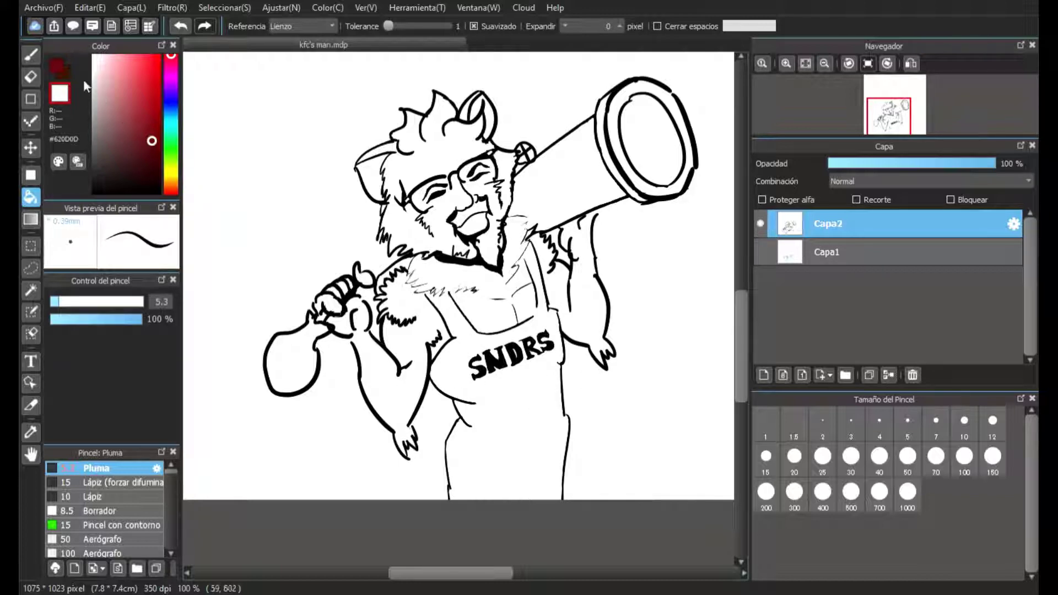
pyautogui.click(538, 446)
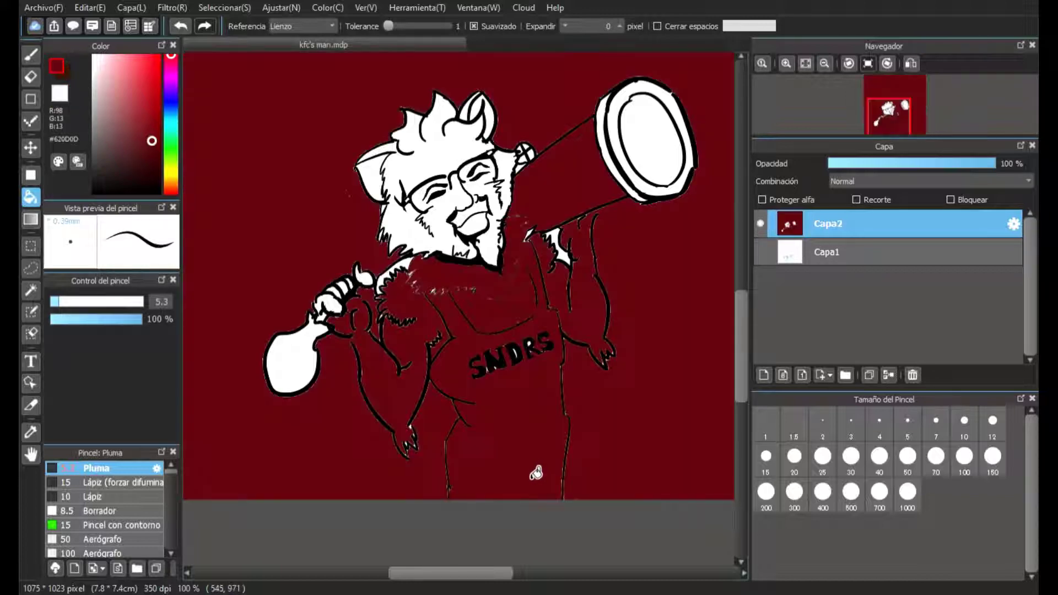
pyautogui.click(180, 27)
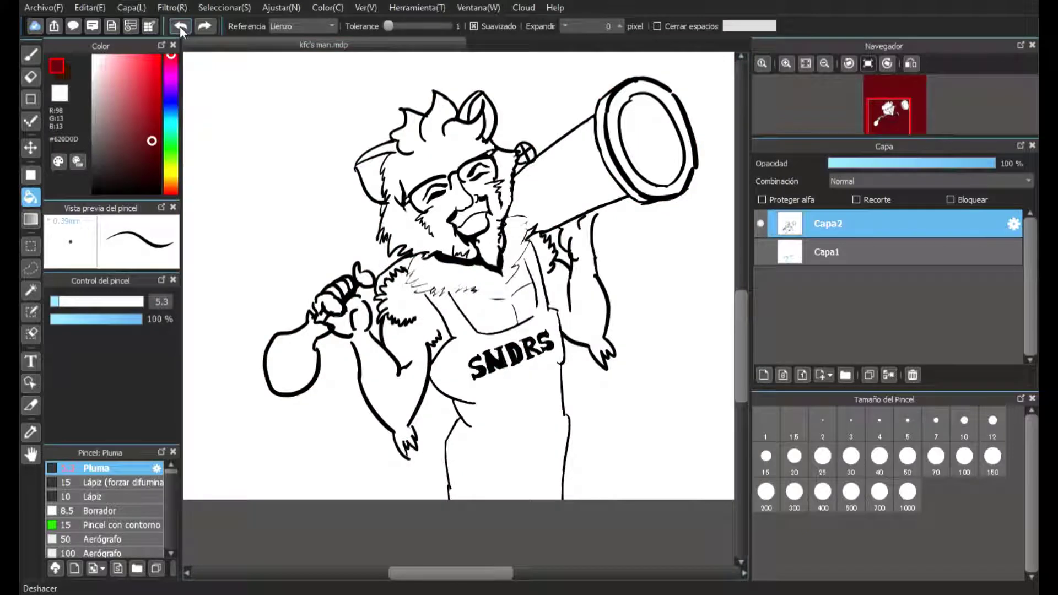
# - Ink the curve joining the apron's inner strap and neckline in black at size 6.4, checking it against the Capa1 sketch
pyautogui.scroll(-1, 221, 80)
pyautogui.scroll(3, 338, 216)
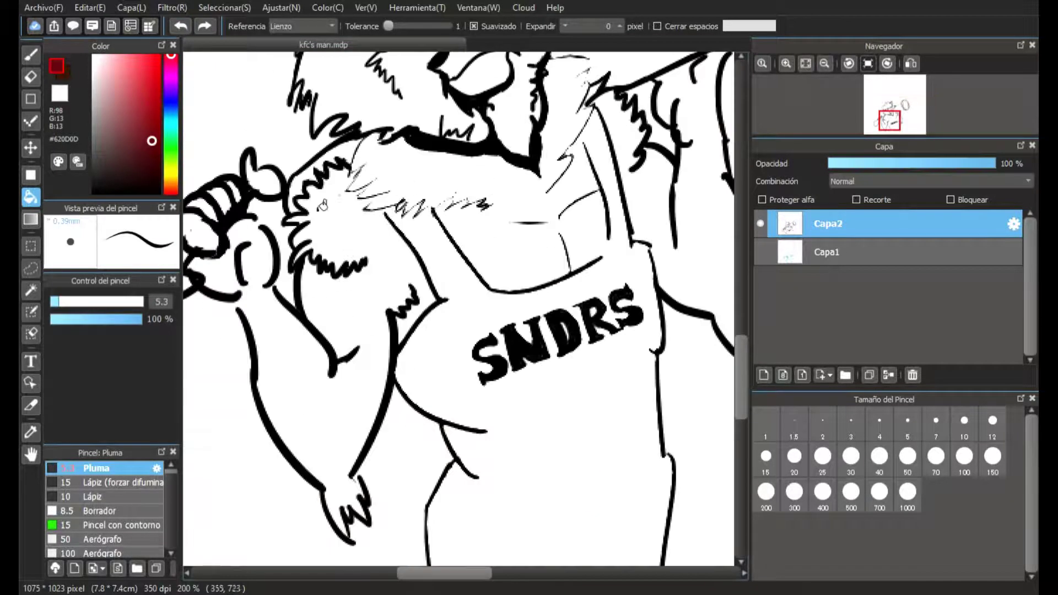
pyautogui.click(123, 192)
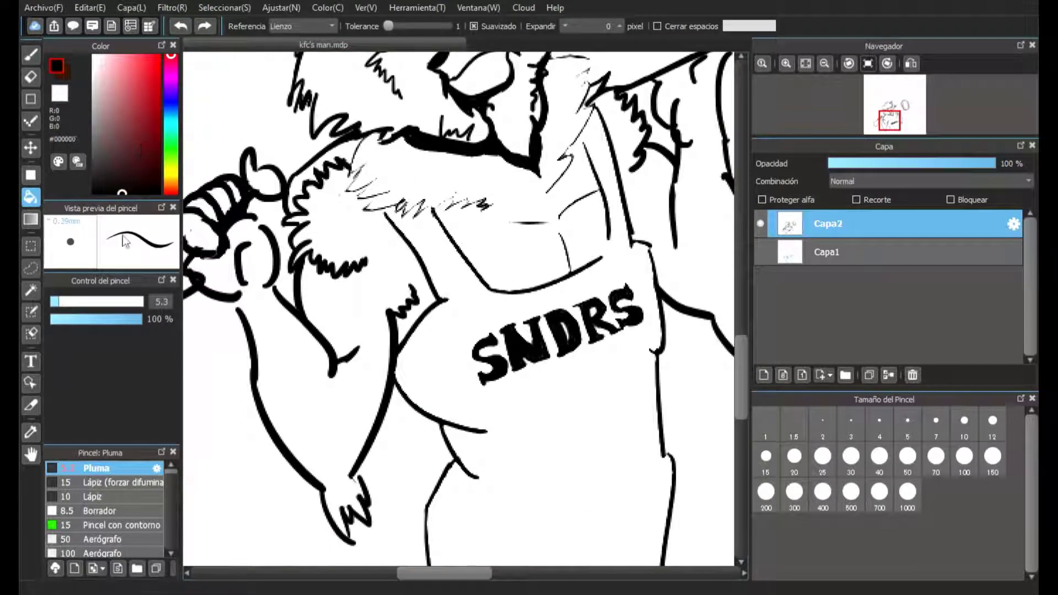
pyautogui.click(32, 54)
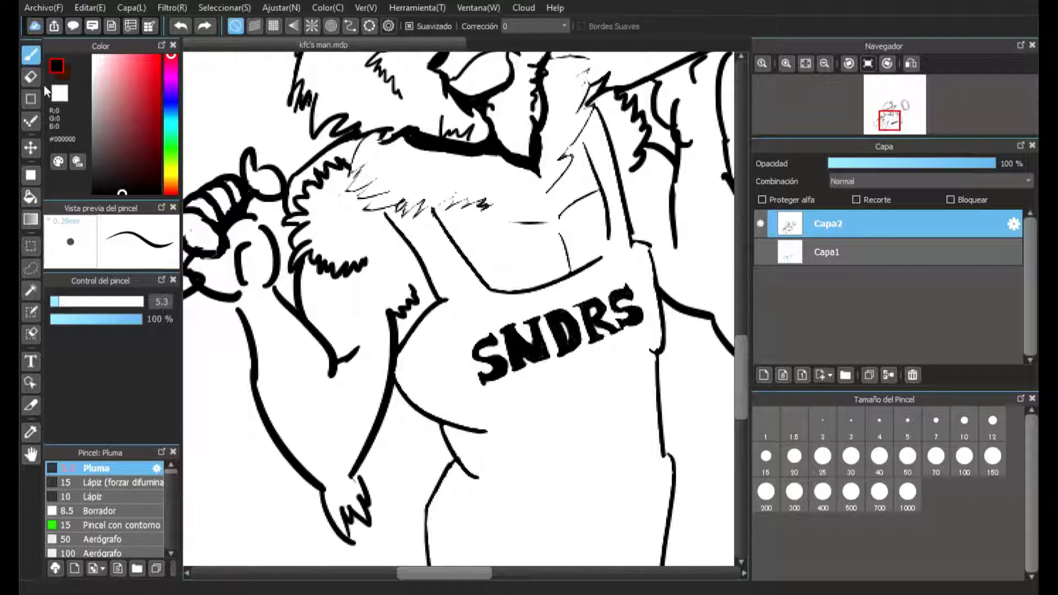
pyautogui.click(57, 302)
pyautogui.moveTo(57, 301); pyautogui.dragTo(61, 301)
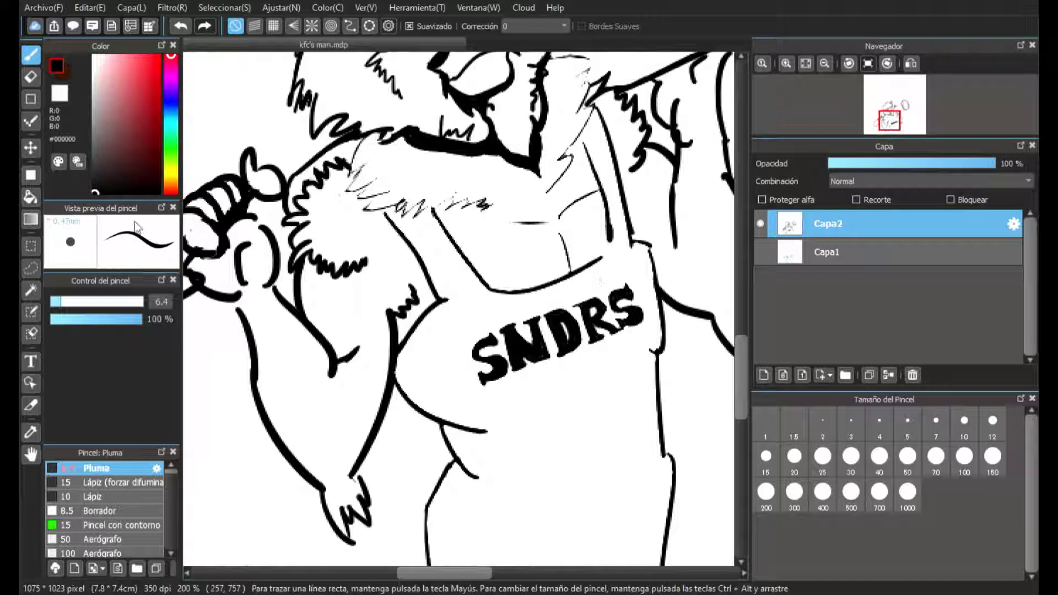
pyautogui.click(766, 245)
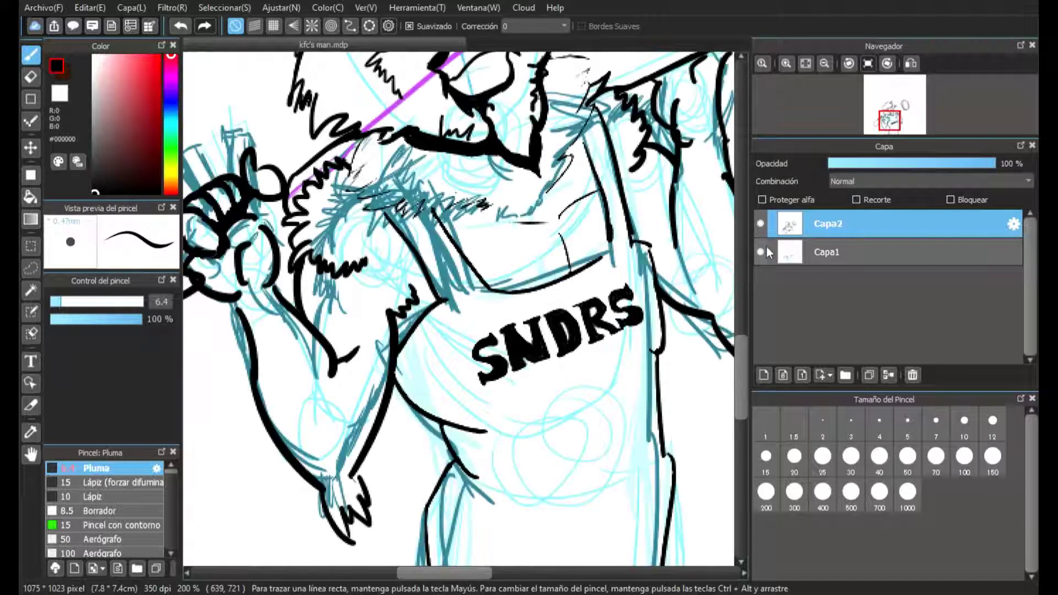
pyautogui.click(766, 243)
pyautogui.click(762, 225)
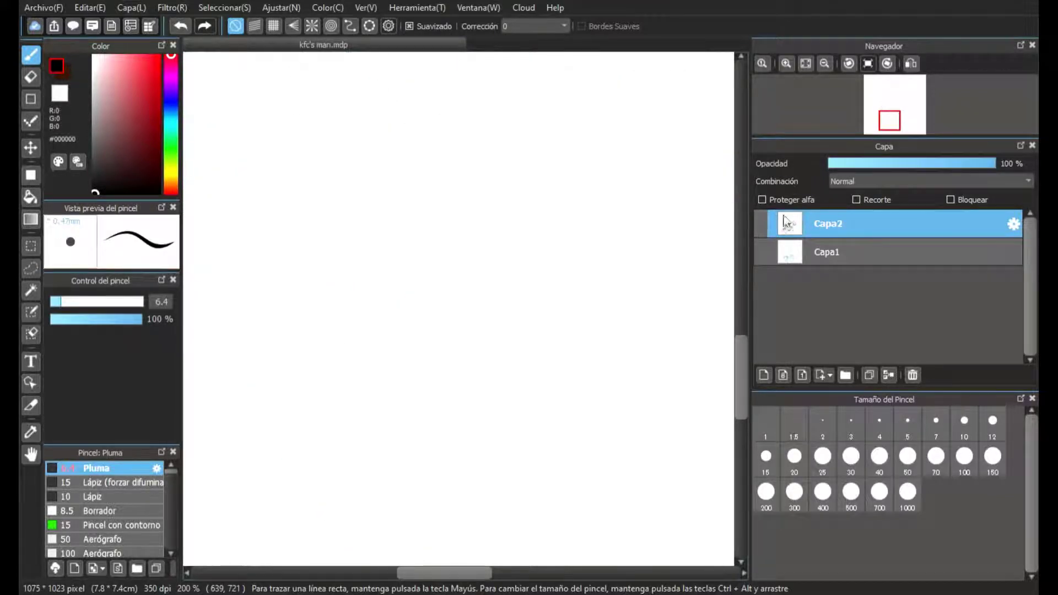
pyautogui.click(766, 224)
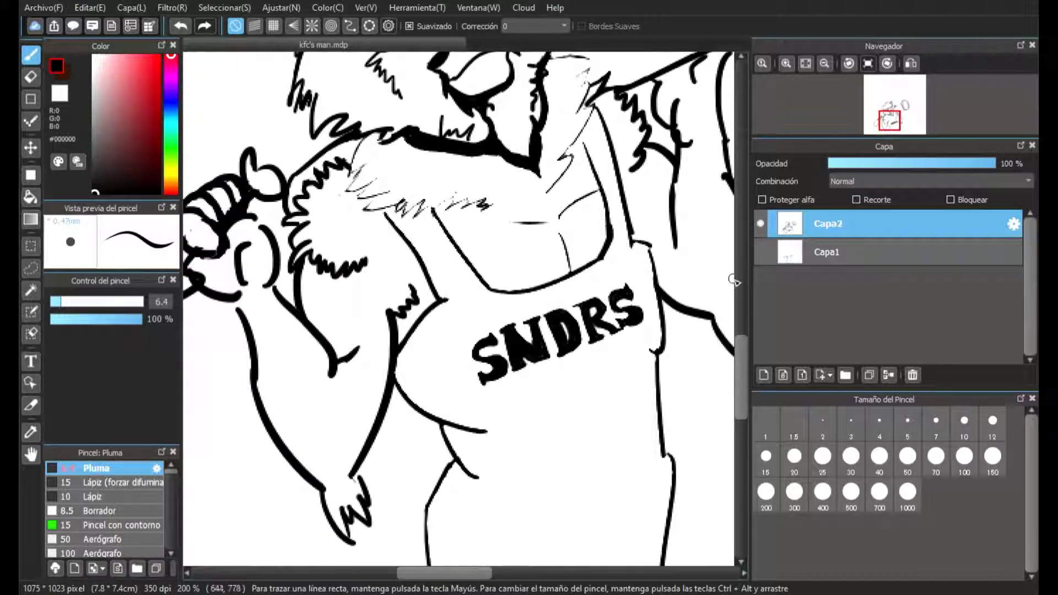
# - Go over the thin fur strokes between the shoulder and chest with bolder black zigzags at brush size 5.3
pyautogui.moveTo(741, 346); pyautogui.dragTo(742, 320)
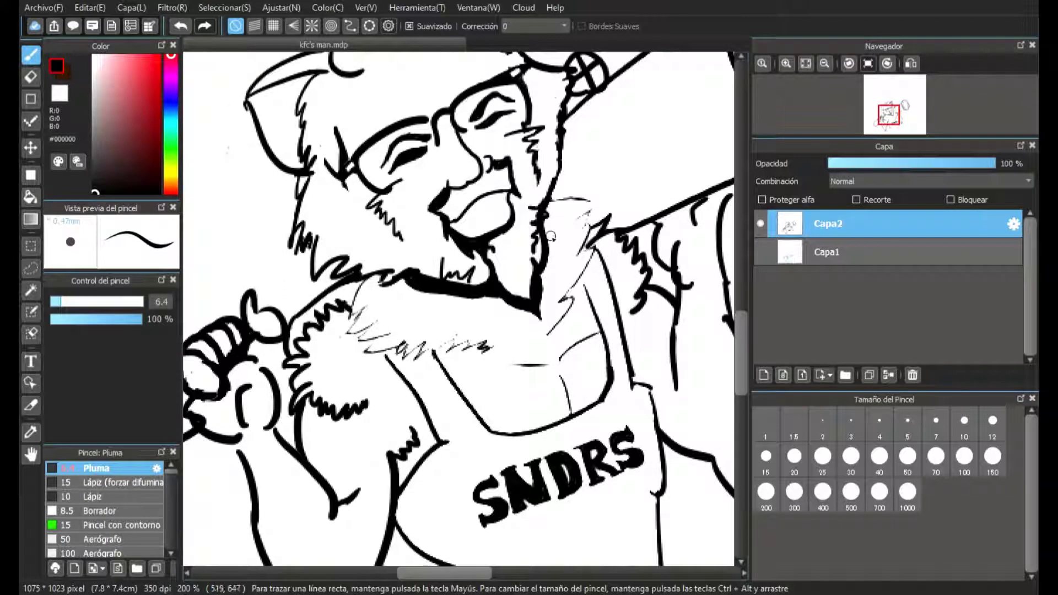
pyautogui.moveTo(62, 299); pyautogui.dragTo(55, 300)
pyautogui.press('[')
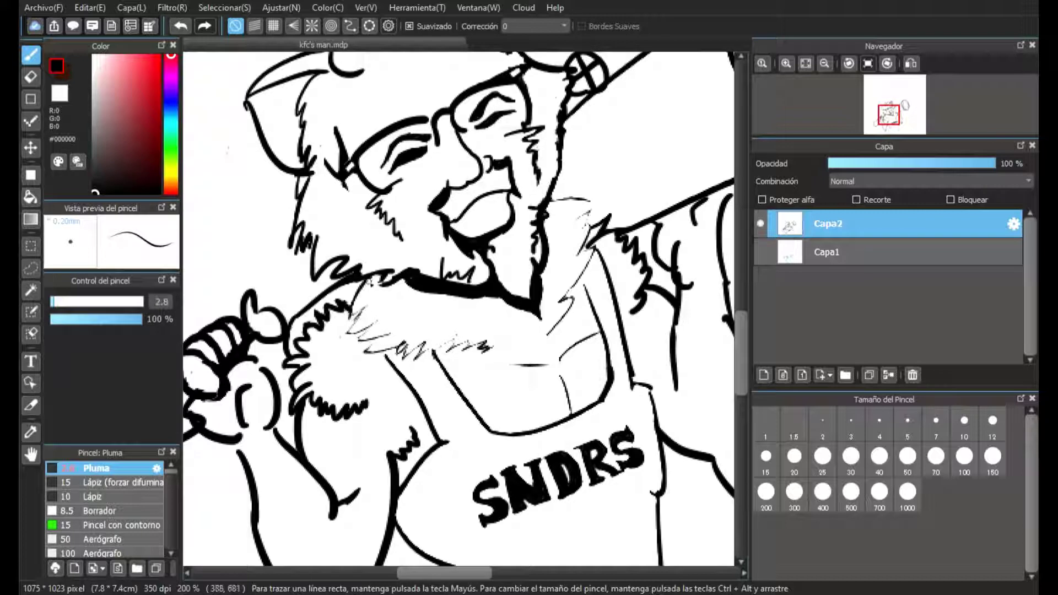
pyautogui.click(65, 303)
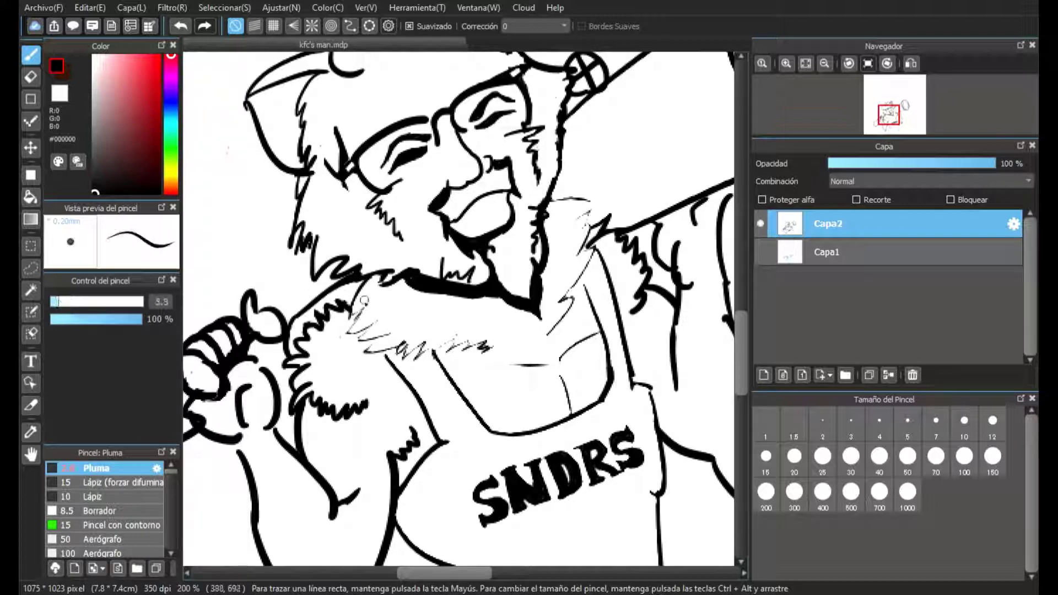
pyautogui.moveTo(351, 315)
pyautogui.mouseDown()
pyautogui.moveTo(383, 319)
pyautogui.moveTo(357, 337)
pyautogui.moveTo(378, 325)
pyautogui.moveTo(360, 338)
pyautogui.moveTo(383, 339)
pyautogui.moveTo(365, 356)
pyautogui.mouseUp()
pyautogui.moveTo(409, 326)
pyautogui.mouseDown()
pyautogui.moveTo(389, 350)
pyautogui.moveTo(398, 361)
pyautogui.mouseUp()
pyautogui.moveTo(435, 334); pyautogui.dragTo(414, 362)
pyautogui.moveTo(459, 332)
pyautogui.mouseDown()
pyautogui.moveTo(422, 358)
pyautogui.moveTo(447, 343)
pyautogui.mouseUp()
pyautogui.moveTo(460, 336); pyautogui.dragTo(444, 348)
pyautogui.moveTo(476, 333)
pyautogui.mouseDown()
pyautogui.moveTo(451, 352)
pyautogui.moveTo(486, 342)
pyautogui.mouseUp()
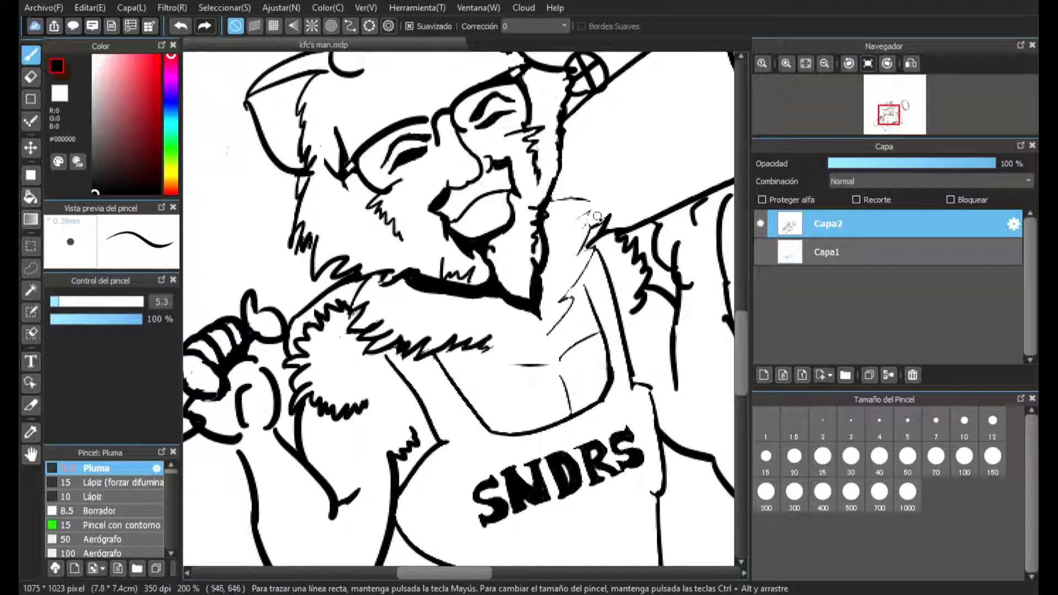
# - Thicken the fur outline between the beard and the apron strap, and extend the chest fur's zigzag edge toward the beard tip
pyautogui.moveTo(552, 202)
pyautogui.mouseDown()
pyautogui.moveTo(591, 203)
pyautogui.moveTo(582, 232)
pyautogui.mouseUp()
pyautogui.moveTo(578, 253)
pyautogui.mouseDown()
pyautogui.moveTo(587, 230)
pyautogui.moveTo(599, 244)
pyautogui.mouseUp()
pyautogui.moveTo(563, 297); pyautogui.dragTo(600, 248)
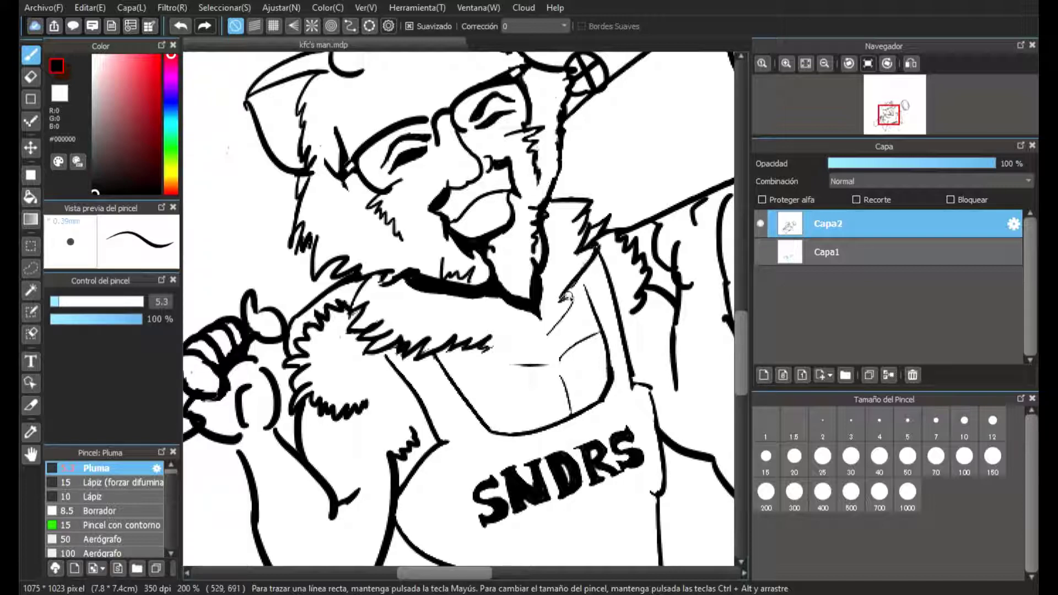
pyautogui.moveTo(561, 299)
pyautogui.mouseDown()
pyautogui.moveTo(578, 278)
pyautogui.moveTo(557, 317)
pyautogui.mouseUp()
pyautogui.moveTo(489, 358)
pyautogui.mouseDown()
pyautogui.moveTo(526, 339)
pyautogui.moveTo(528, 317)
pyautogui.mouseUp()
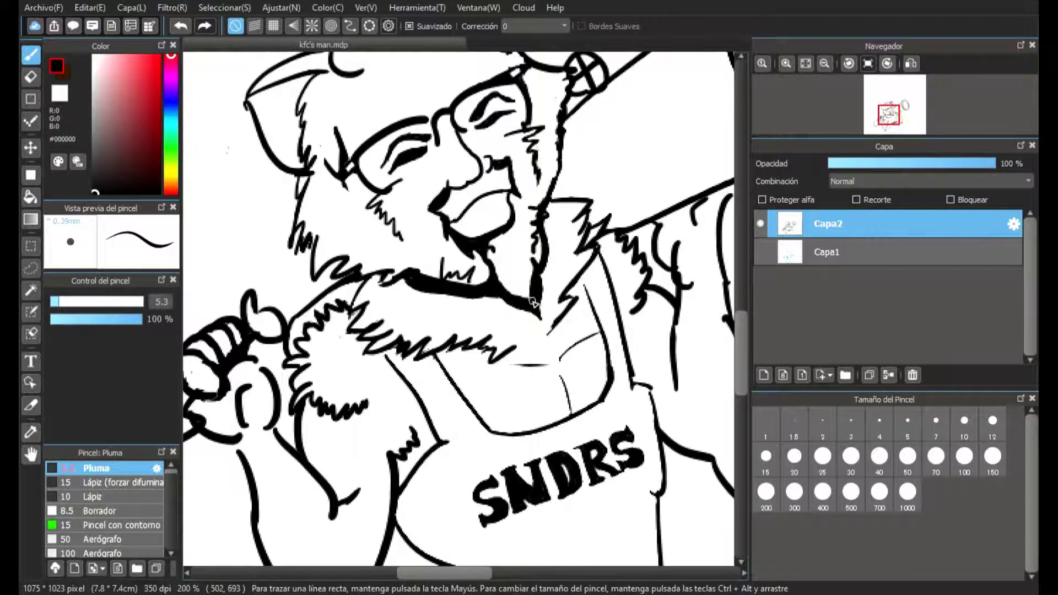
# - Thicken the upper end of the apron's inner strap line beside the chest fur with black strokes at size 5.3
pyautogui.scroll(2, 585, 361)
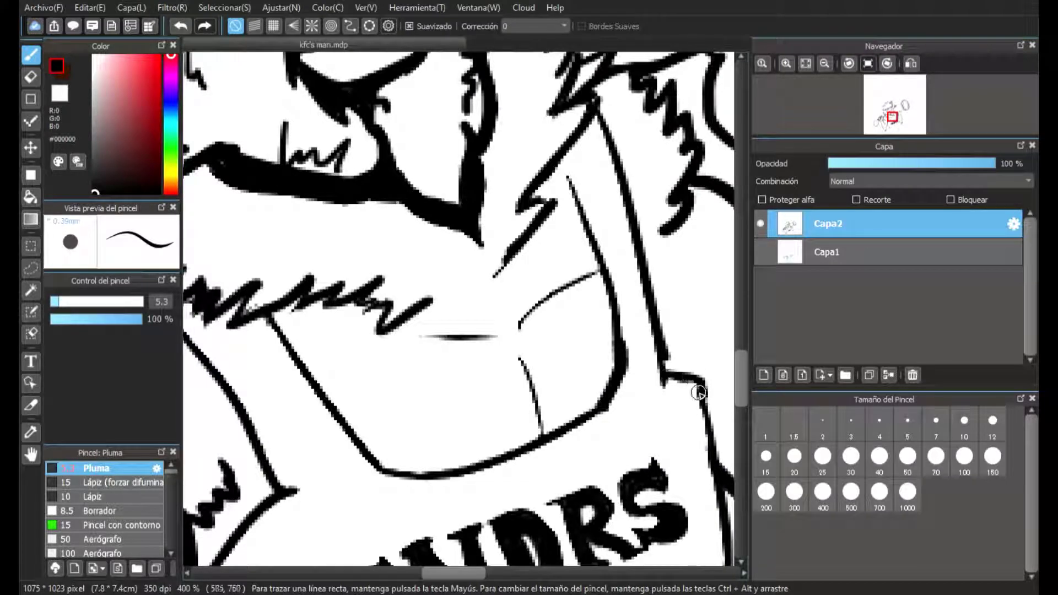
pyautogui.scroll(-2, 650, 390)
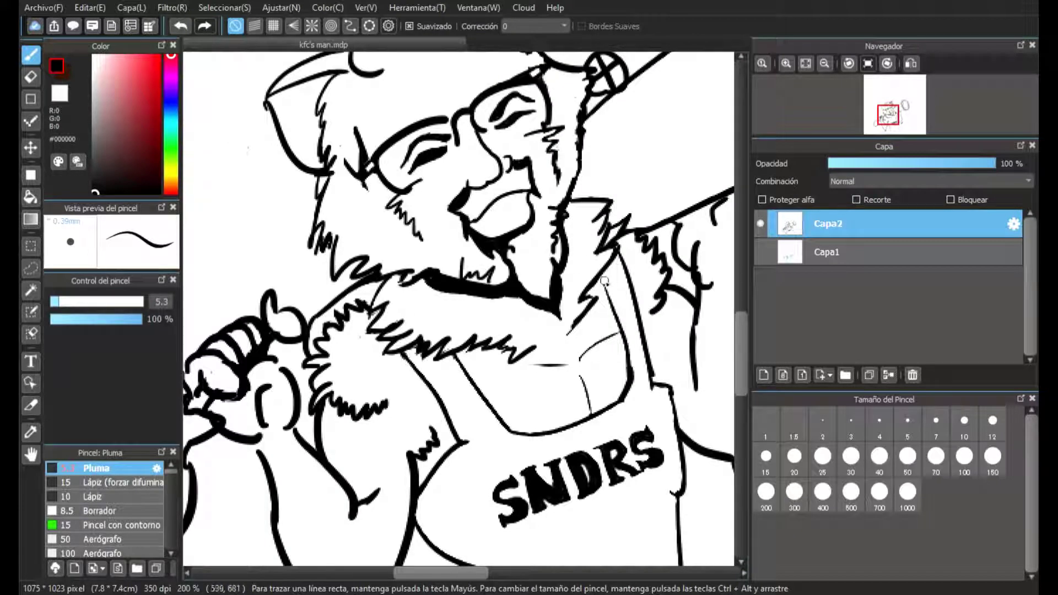
pyautogui.moveTo(602, 278); pyautogui.dragTo(611, 299)
pyautogui.moveTo(603, 283); pyautogui.dragTo(616, 314)
pyautogui.scroll(-2, 617, 308)
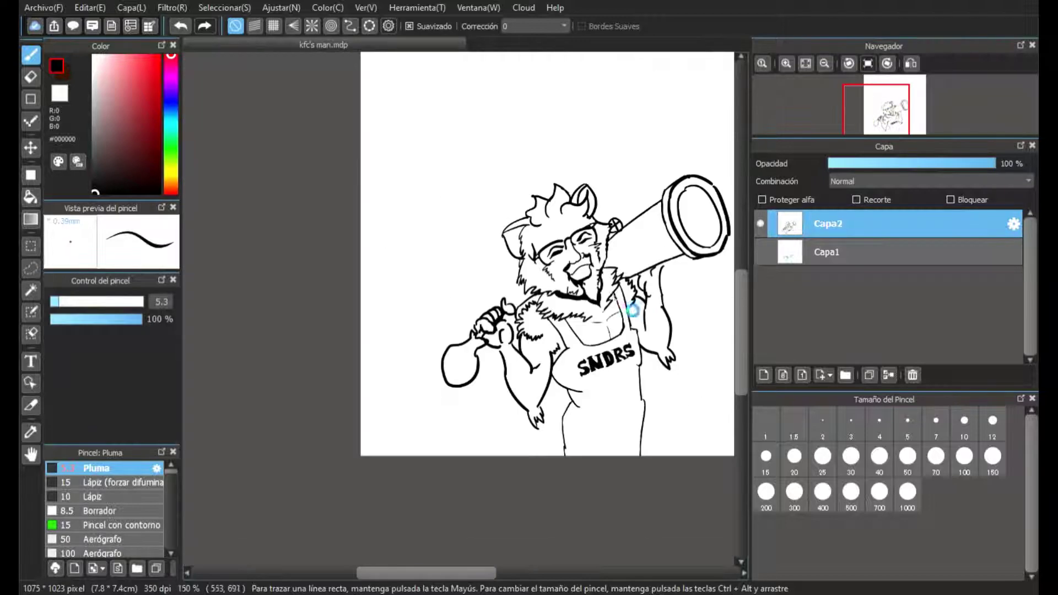
pyautogui.scroll(-1, 626, 324)
pyautogui.scroll(2, 633, 331)
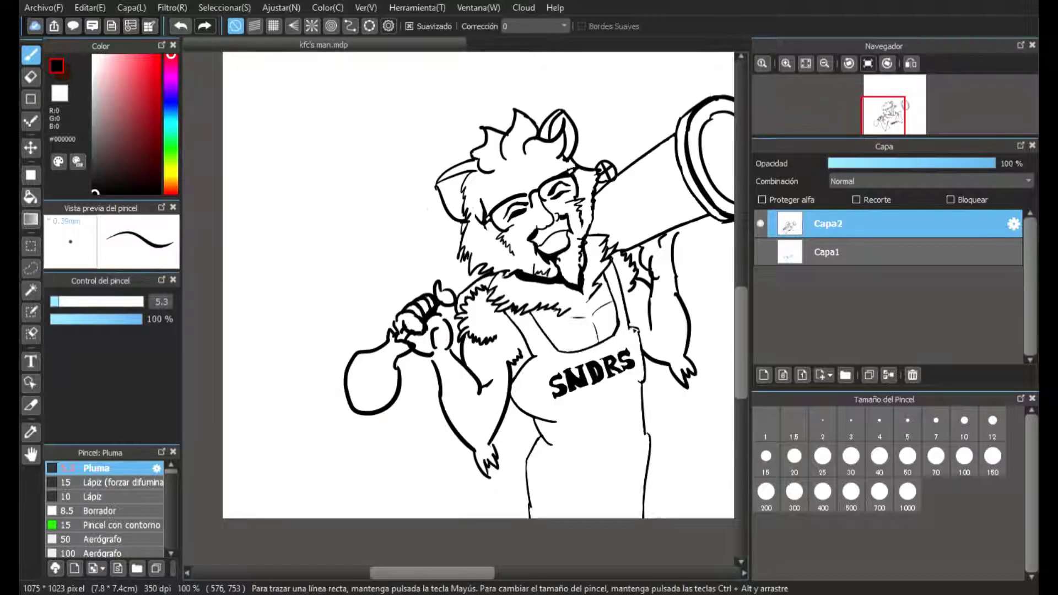
pyautogui.scroll(2, 634, 331)
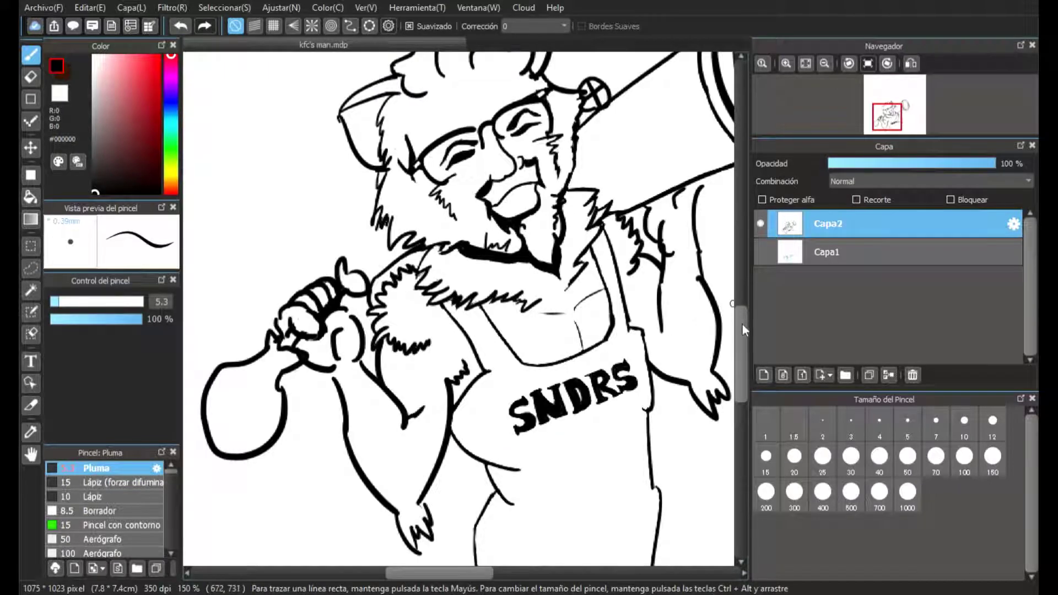
pyautogui.moveTo(742, 330); pyautogui.dragTo(741, 351)
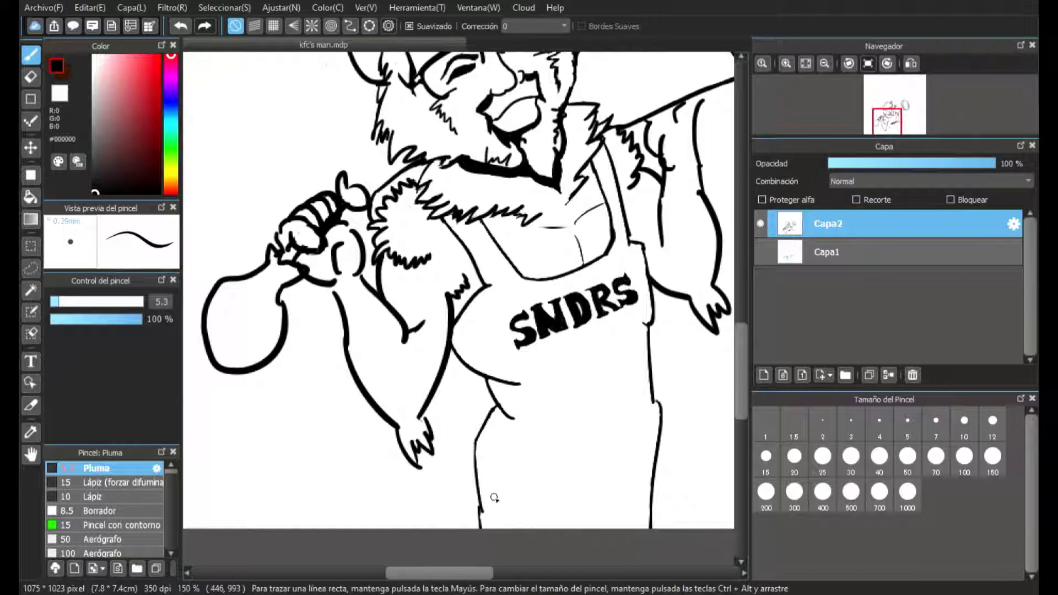
# - Reinforce the thin joint in the apron's side outline near the hip with a short black stroke at brush size 3.5
pyautogui.scroll(5, 642, 430)
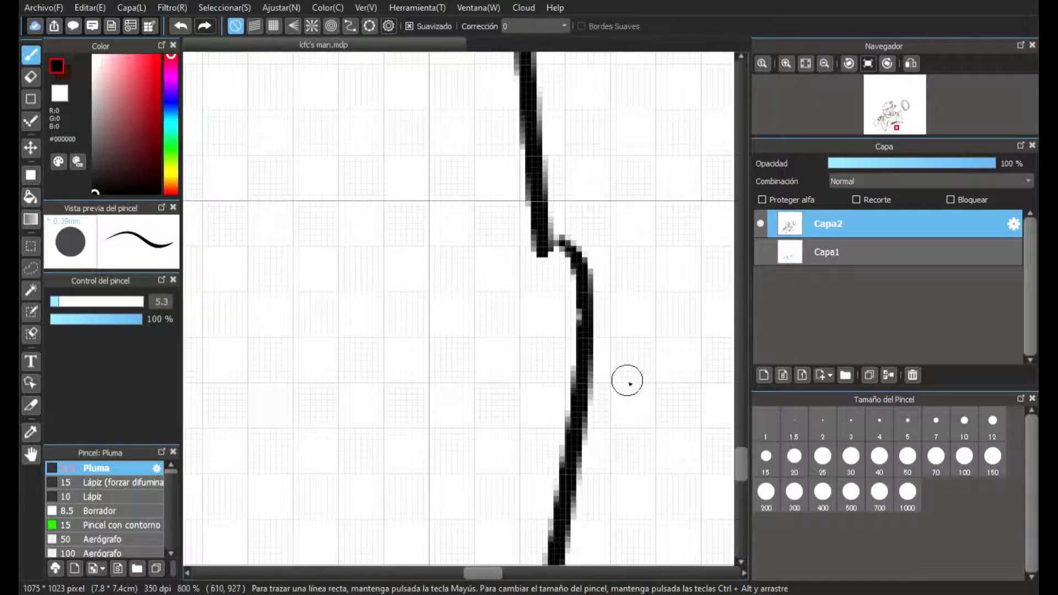
pyautogui.click(55, 302)
pyautogui.moveTo(551, 232); pyautogui.dragTo(562, 243)
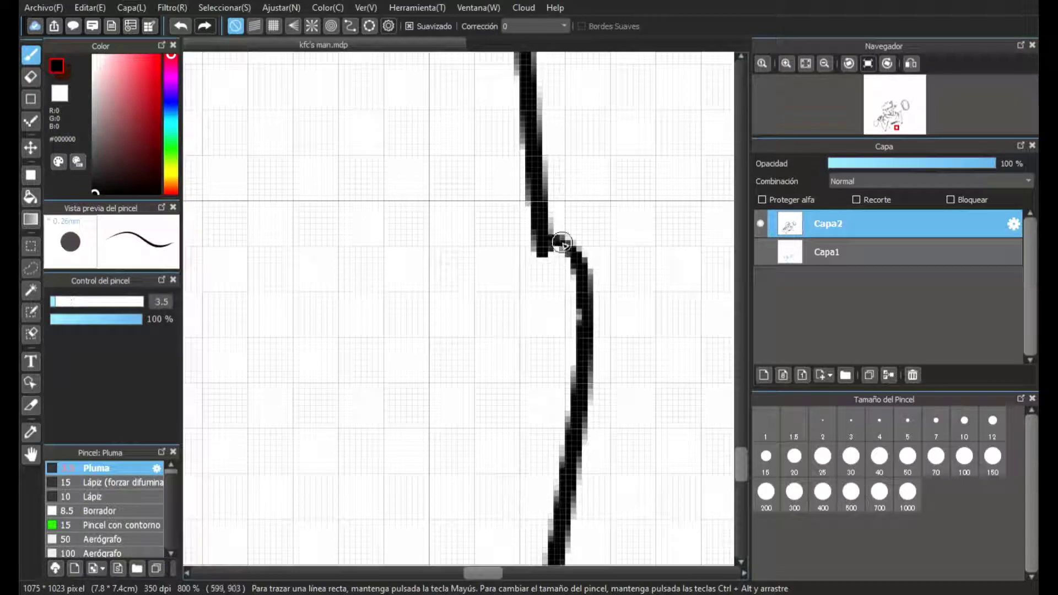
# - Check the apron's opposite side outline for gaps down to the canvas edge, and review the torso as a whole
pyautogui.moveTo(488, 574)
pyautogui.mouseDown()
pyautogui.moveTo(441, 583)
pyautogui.moveTo(435, 547)
pyautogui.mouseUp()
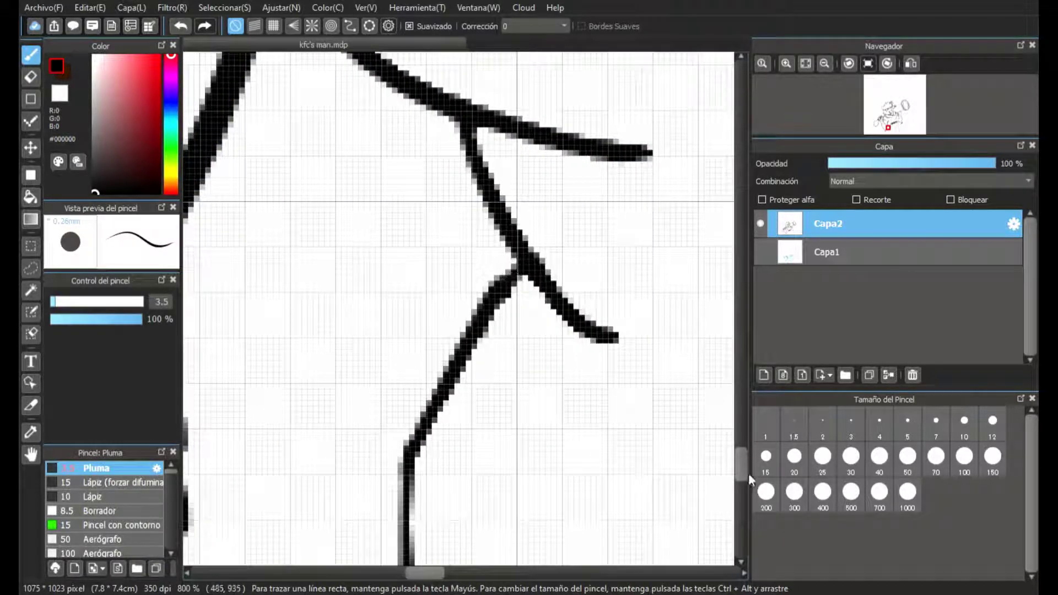
pyautogui.moveTo(747, 473)
pyautogui.mouseDown()
pyautogui.moveTo(743, 511)
pyautogui.moveTo(742, 478)
pyautogui.mouseUp()
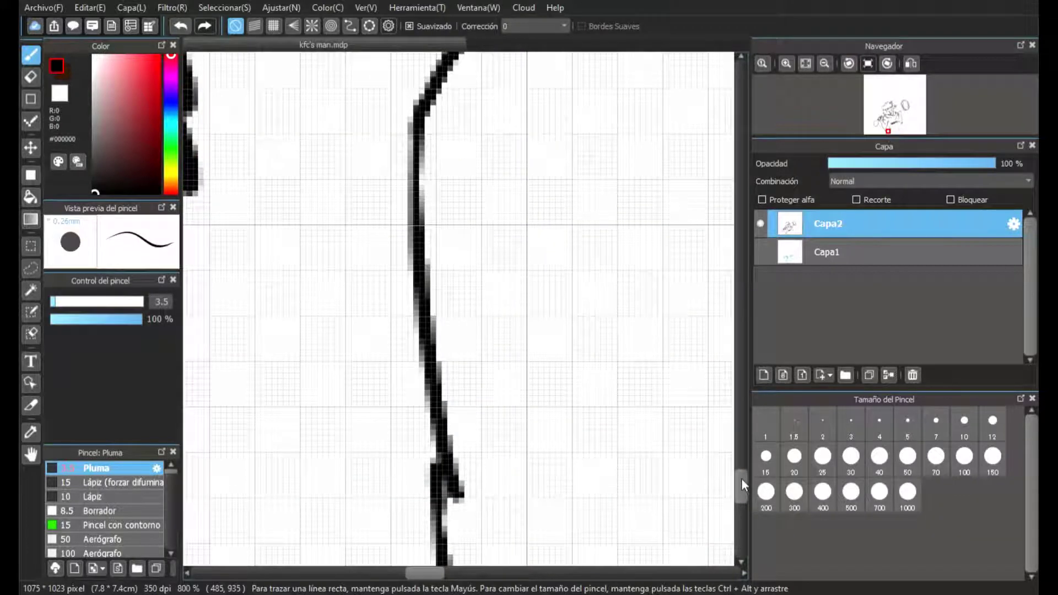
pyautogui.scroll(-2, 590, 316)
pyautogui.scroll(-1, 590, 316)
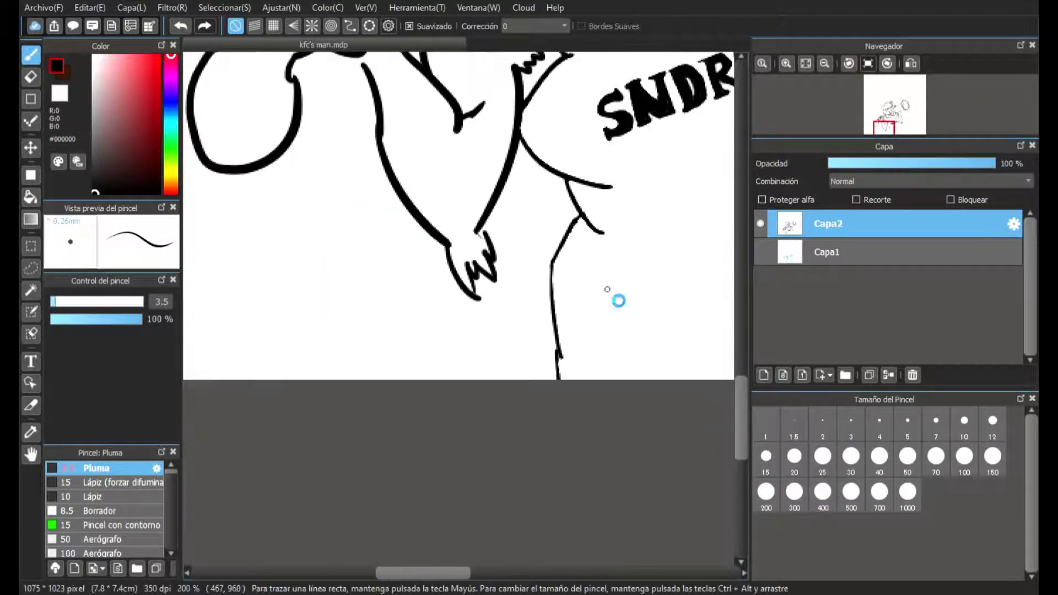
pyautogui.scroll(-1, 616, 300)
pyautogui.moveTo(477, 572); pyautogui.dragTo(504, 573)
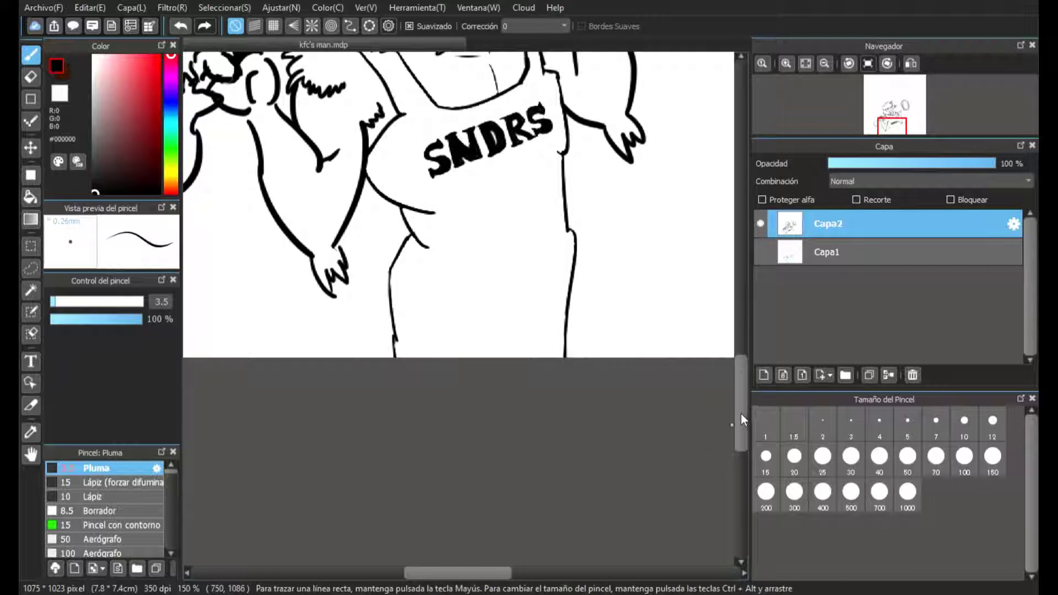
pyautogui.moveTo(741, 413); pyautogui.dragTo(742, 386)
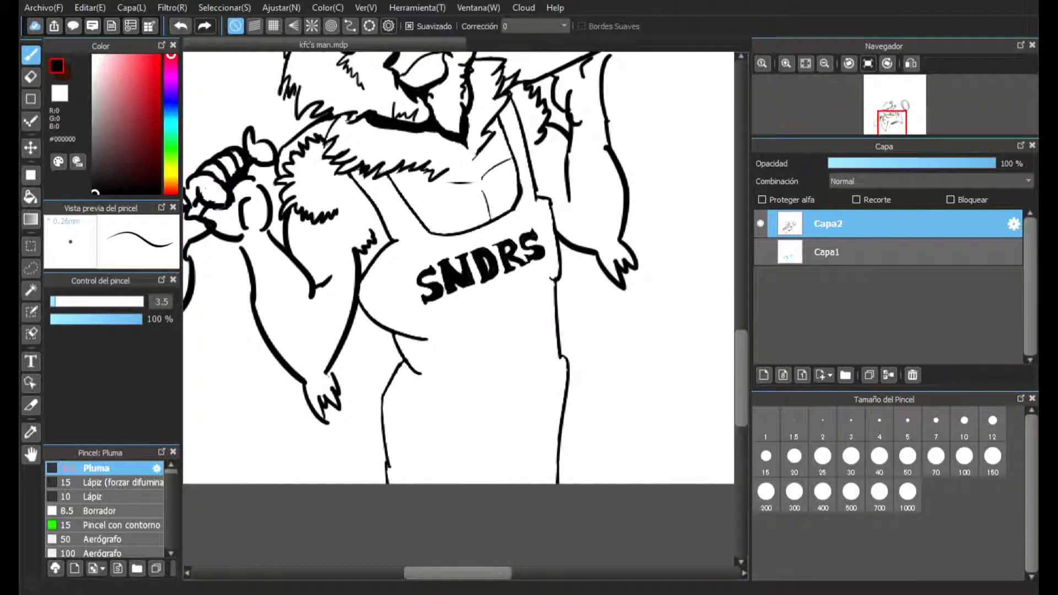
# - Add a new layer directly beneath the Capa2 line art and make it the active layer
pyautogui.click(151, 34)
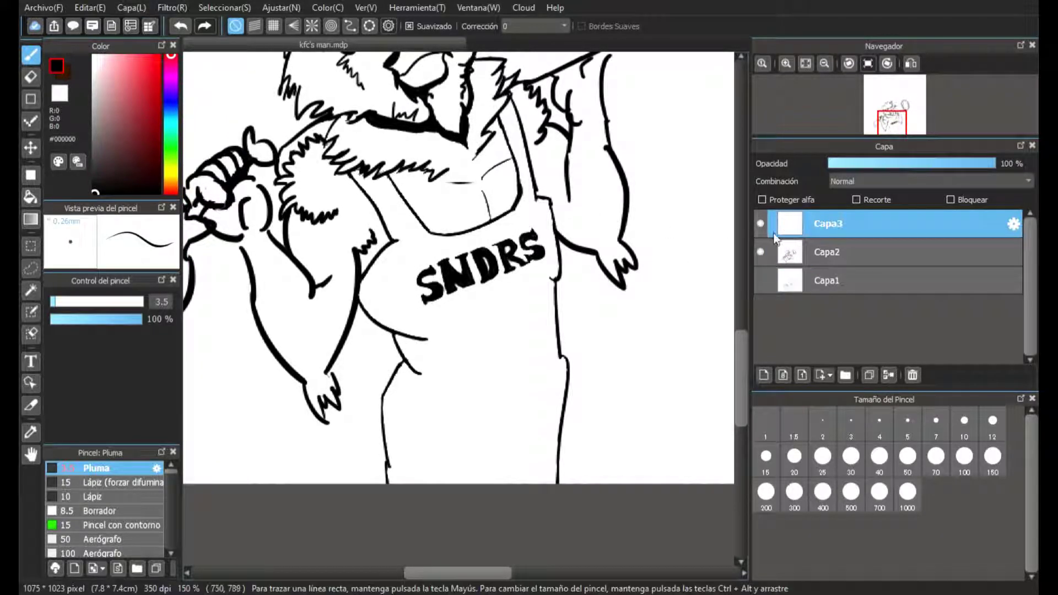
pyautogui.moveTo(811, 235); pyautogui.dragTo(818, 260)
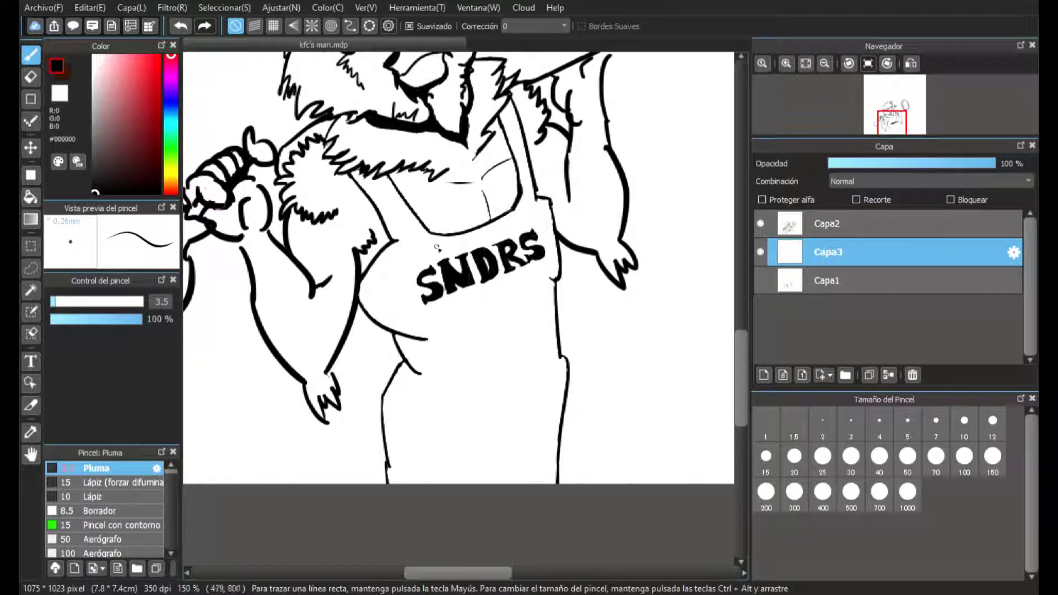
pyautogui.scroll(1, 408, 257)
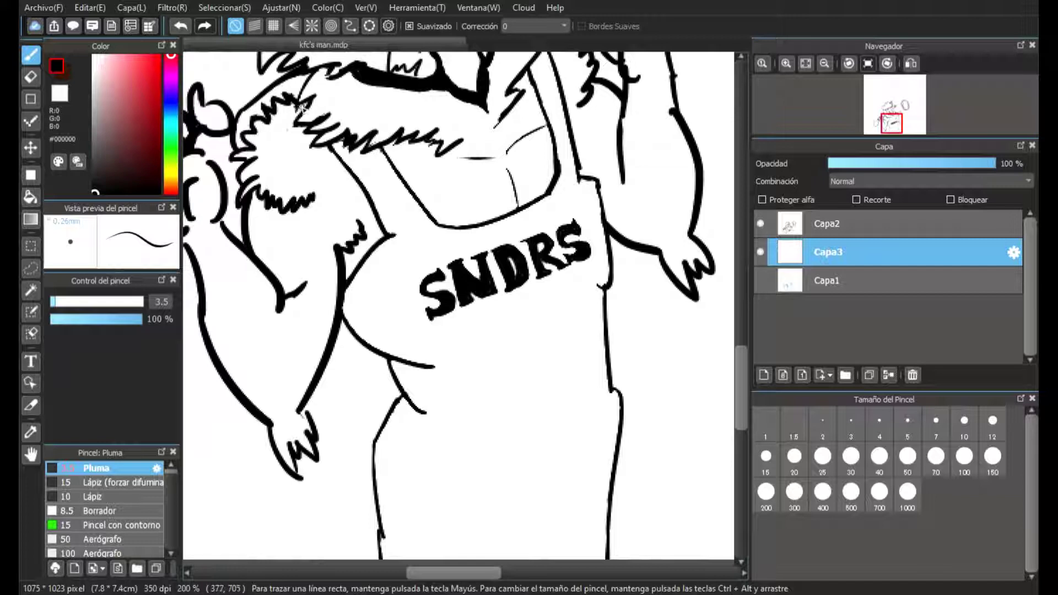
pyautogui.click(837, 223)
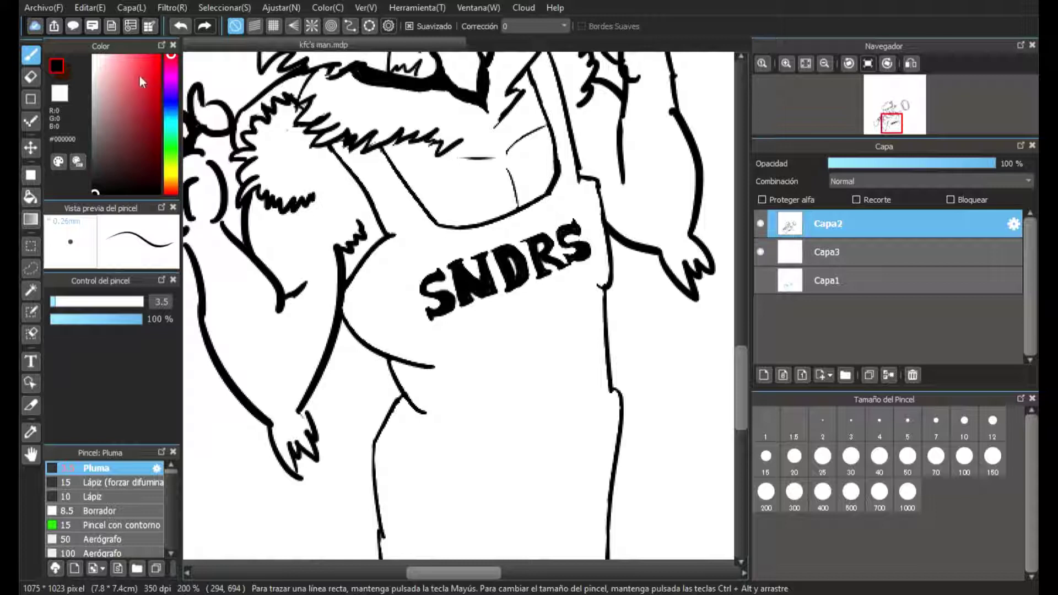
pyautogui.click(851, 254)
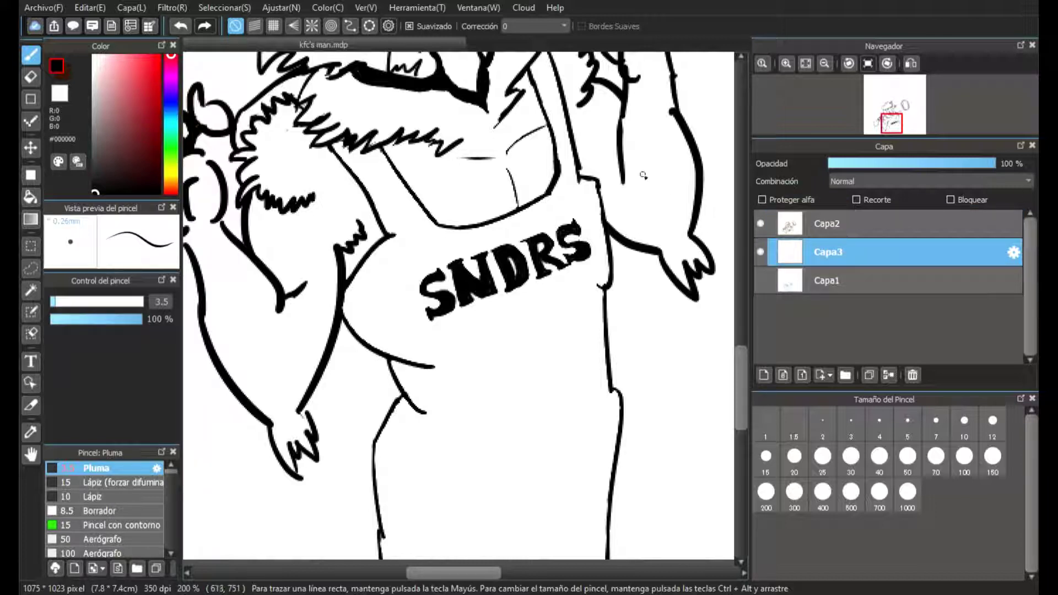
# - Fill the apron and its straps with dark red #810000 on Capa3 using the Bucket tool
pyautogui.click(31, 197)
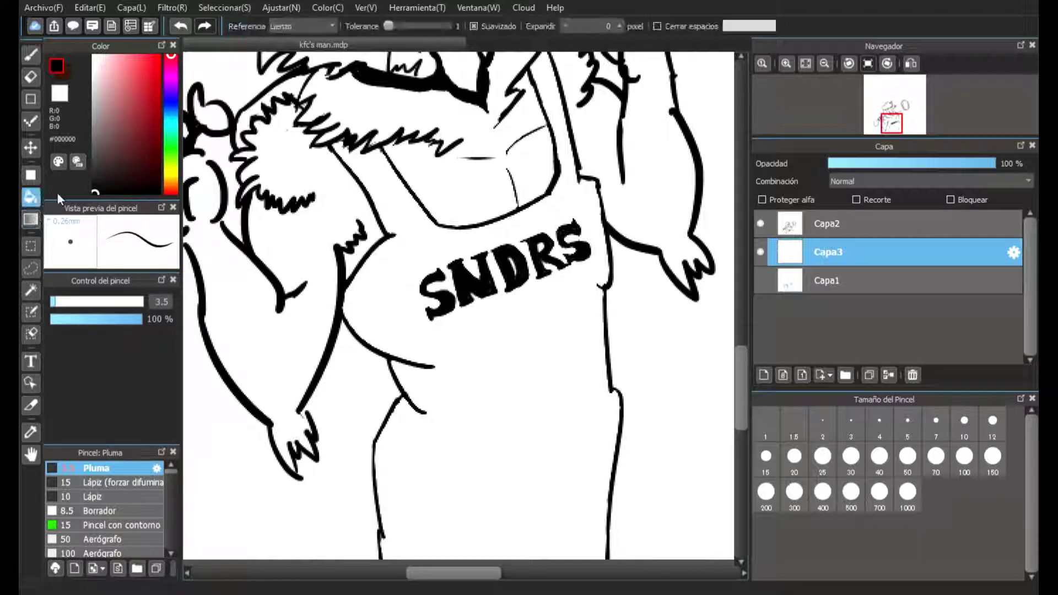
pyautogui.moveTo(146, 66); pyautogui.dragTo(165, 167)
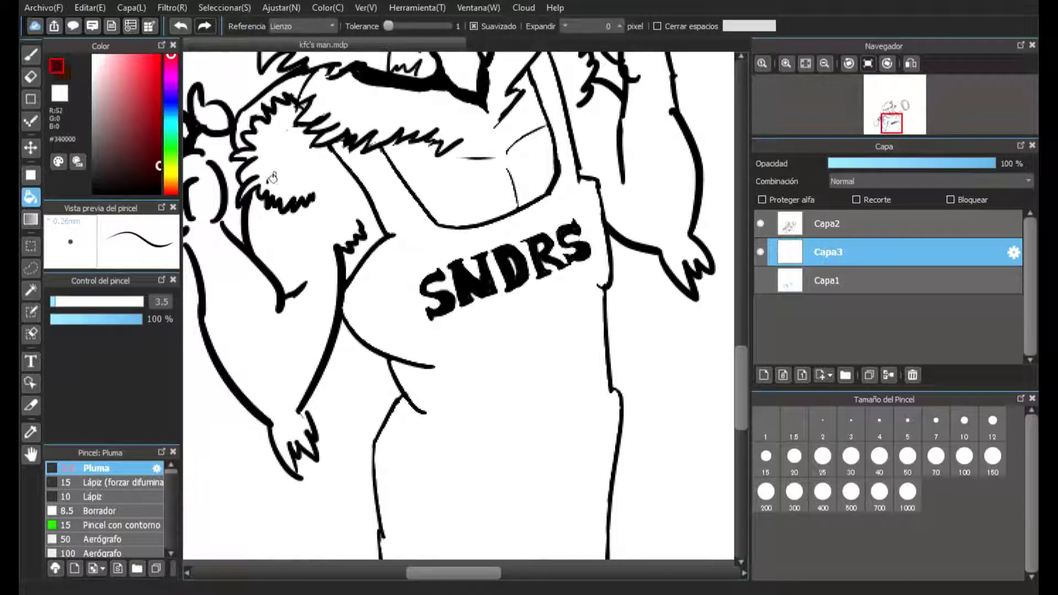
pyautogui.moveTo(158, 125); pyautogui.dragTo(167, 126)
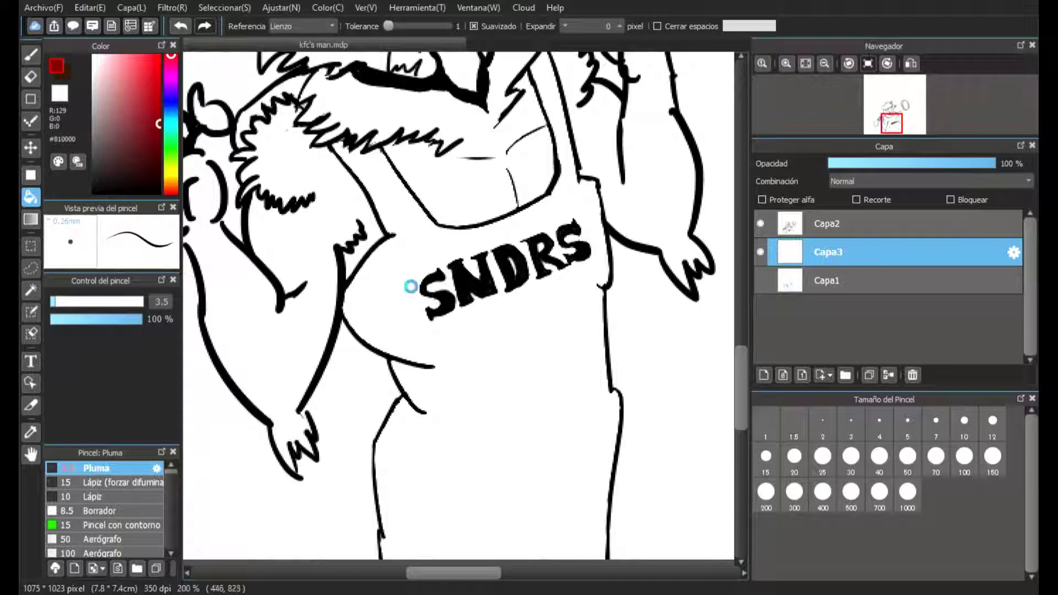
pyautogui.click(415, 294)
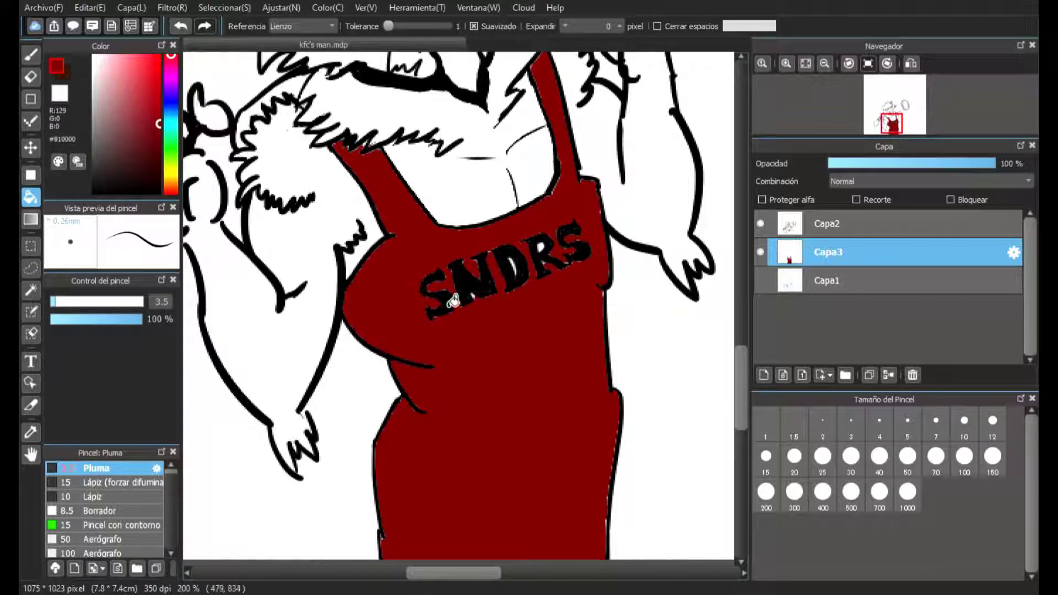
# - Switch to the Pluma brush at size 5 and examine the red fill around the SNDRS lettering for unfilled spots
pyautogui.click(34, 57)
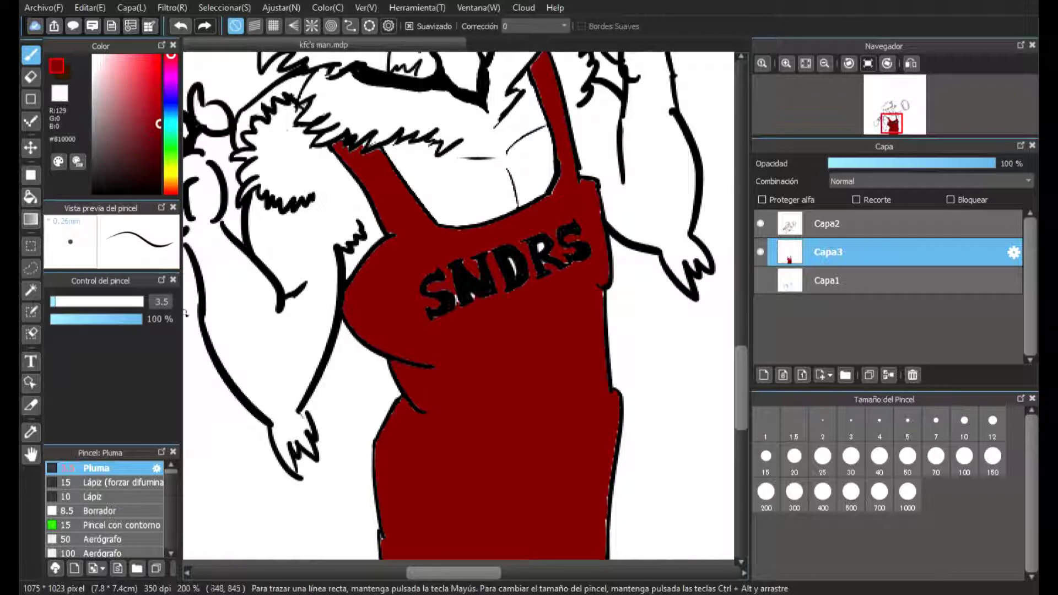
pyautogui.scroll(3, 87, 301)
pyautogui.scroll(2, 397, 321)
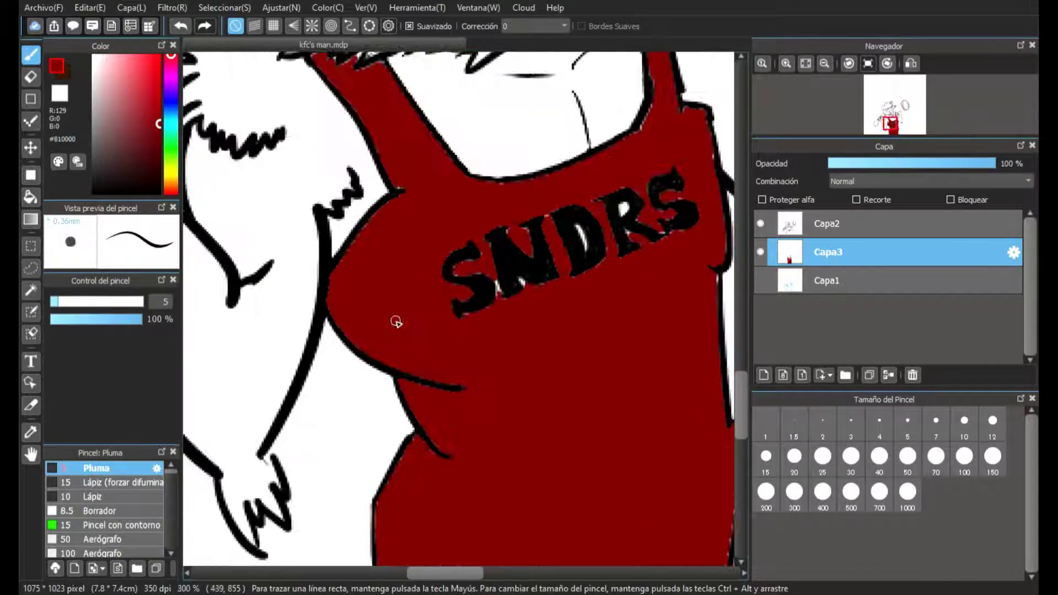
pyautogui.scroll(-5, 487, 298)
pyautogui.scroll(1, 567, 267)
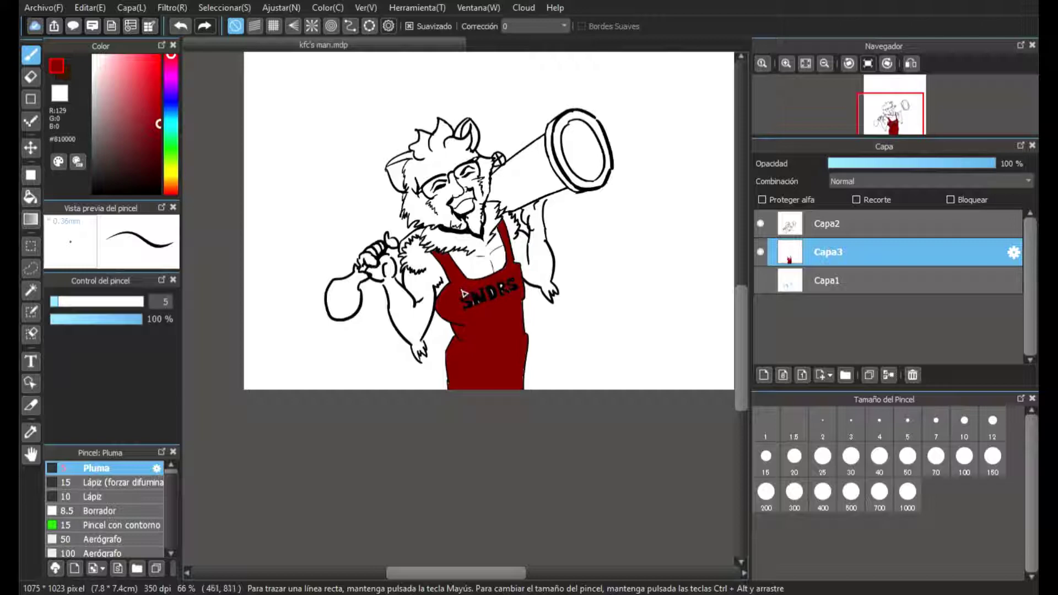
pyautogui.scroll(1, 465, 292)
pyautogui.scroll(1, 468, 301)
pyautogui.scroll(5, 468, 301)
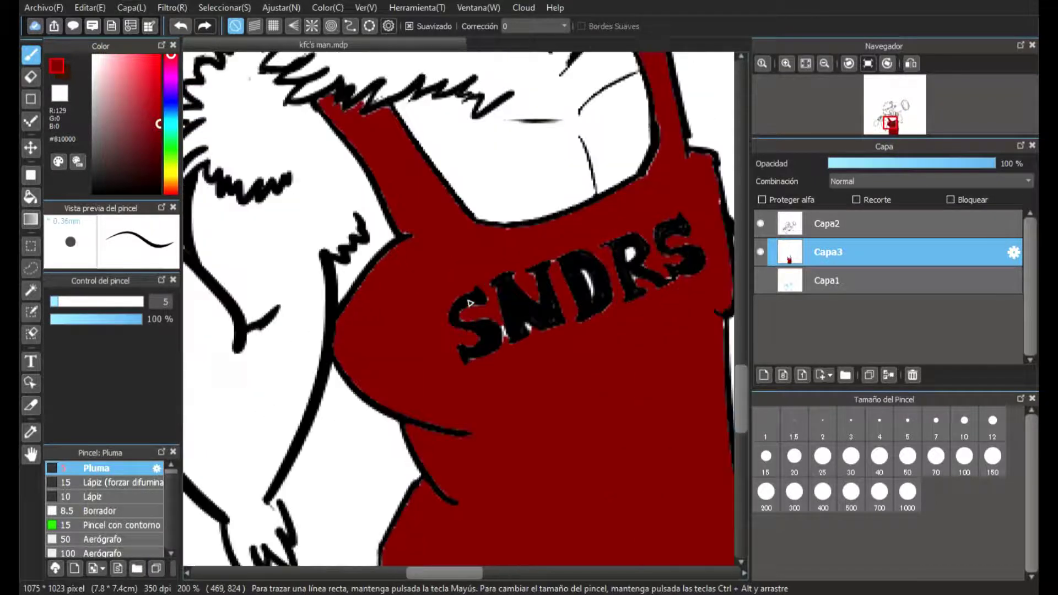
pyautogui.scroll(-6, 469, 302)
pyautogui.scroll(-2, 469, 302)
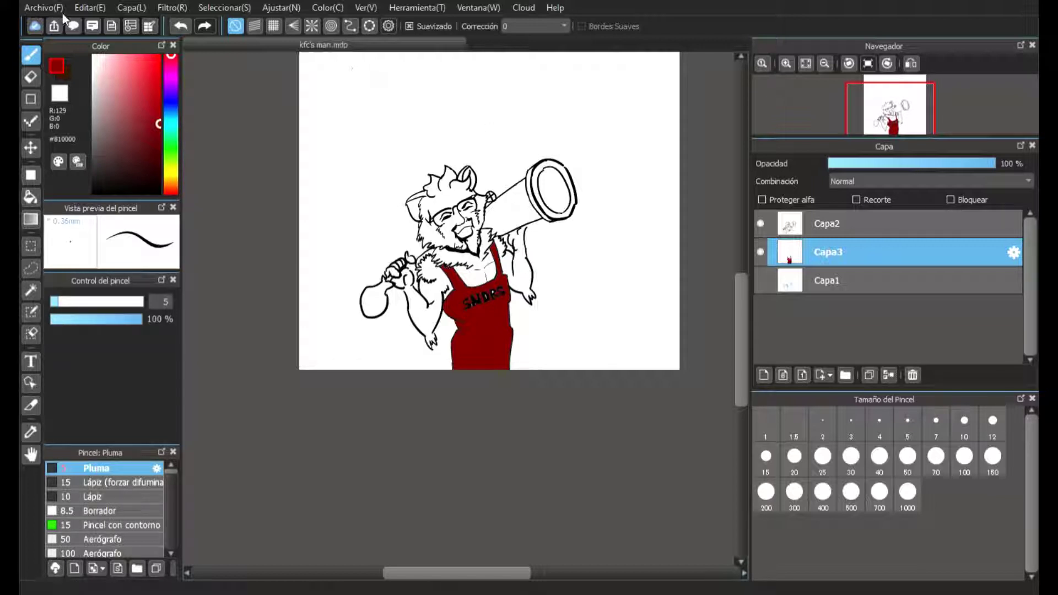
# - Add another new layer and place it at the bottom of the layer stack, beneath Capa1
pyautogui.click(128, 9)
pyautogui.click(144, 26)
pyautogui.moveTo(815, 253); pyautogui.dragTo(830, 322)
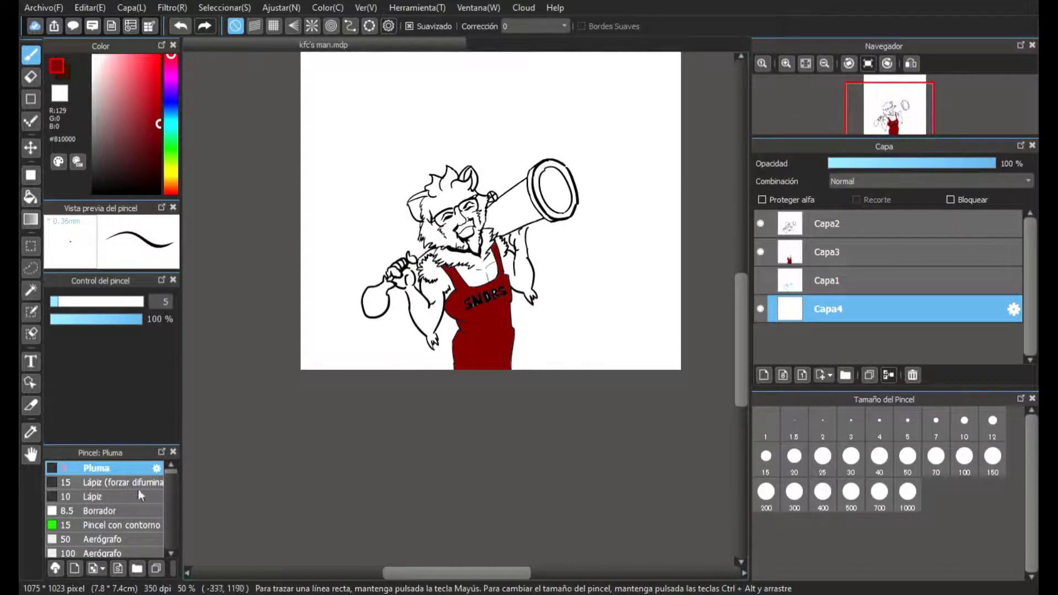
# - Choose the Pattern brush from the brush list
pyautogui.scroll(-10, 172, 553)
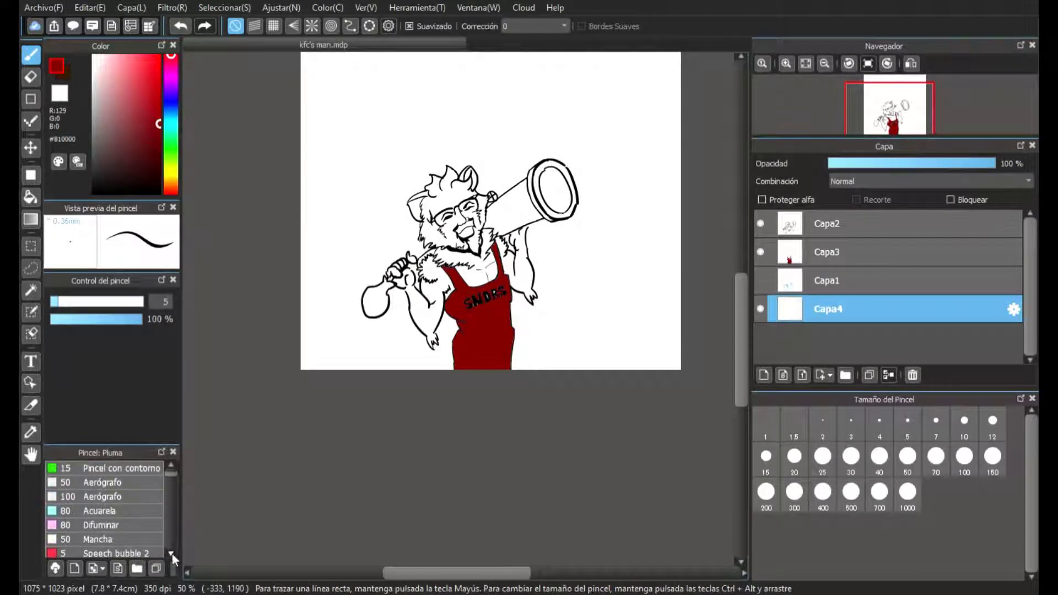
pyautogui.scroll(-6, 173, 554)
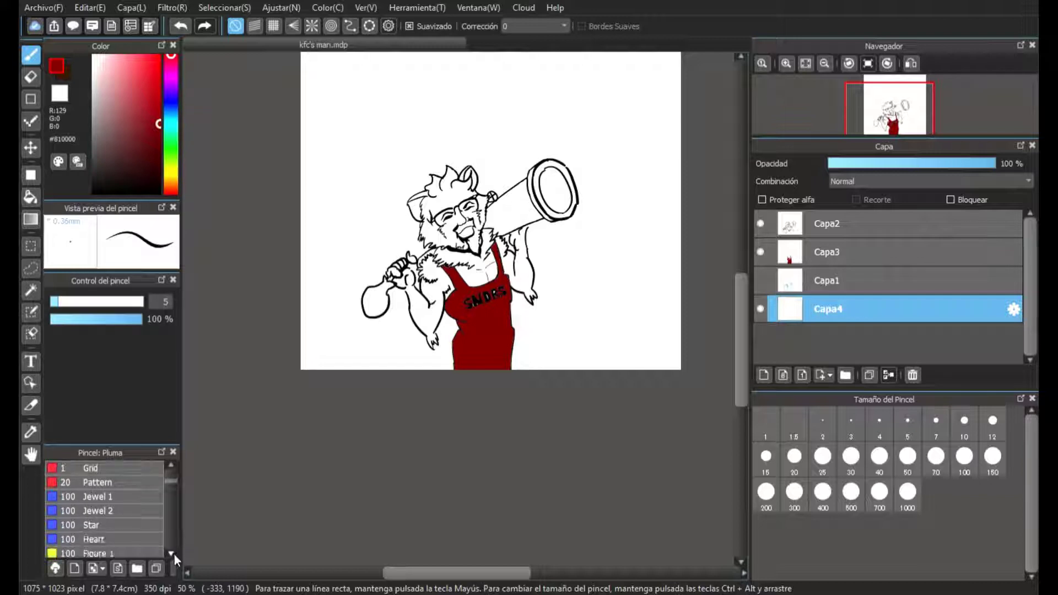
pyautogui.click(142, 471)
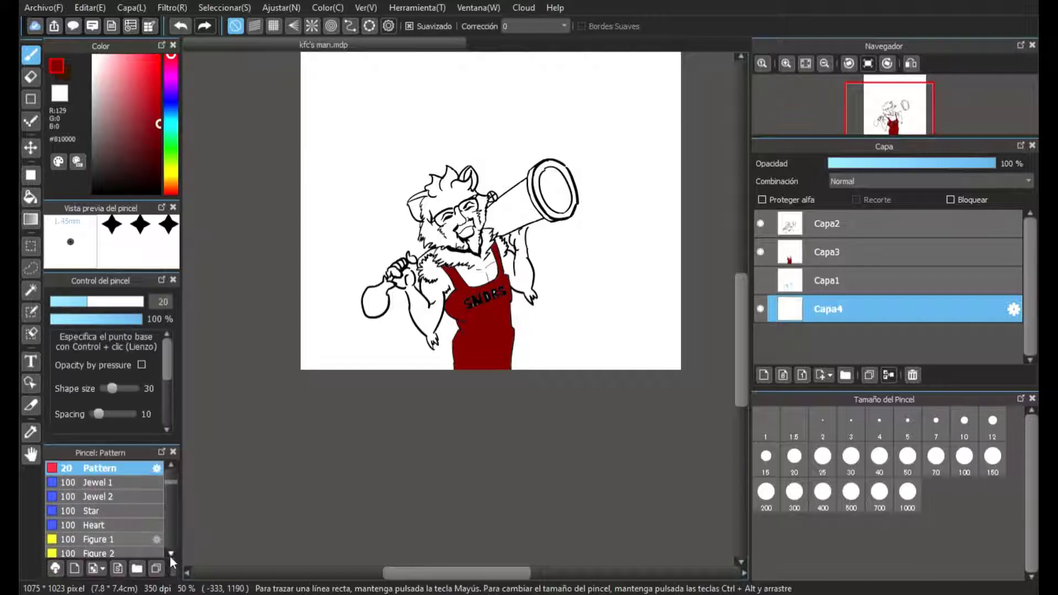
# - Look through the brush list and choose the rotational symmetry brush (Simetría rotacional con...)
pyautogui.scroll(-5, 171, 554)
pyautogui.scroll(-6, 171, 553)
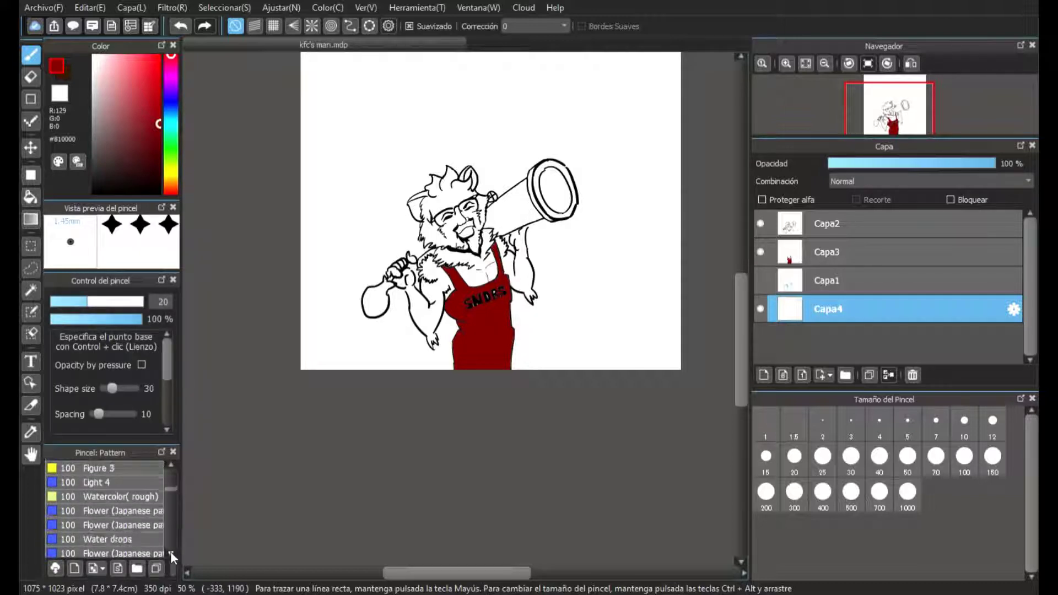
pyautogui.scroll(-6, 171, 553)
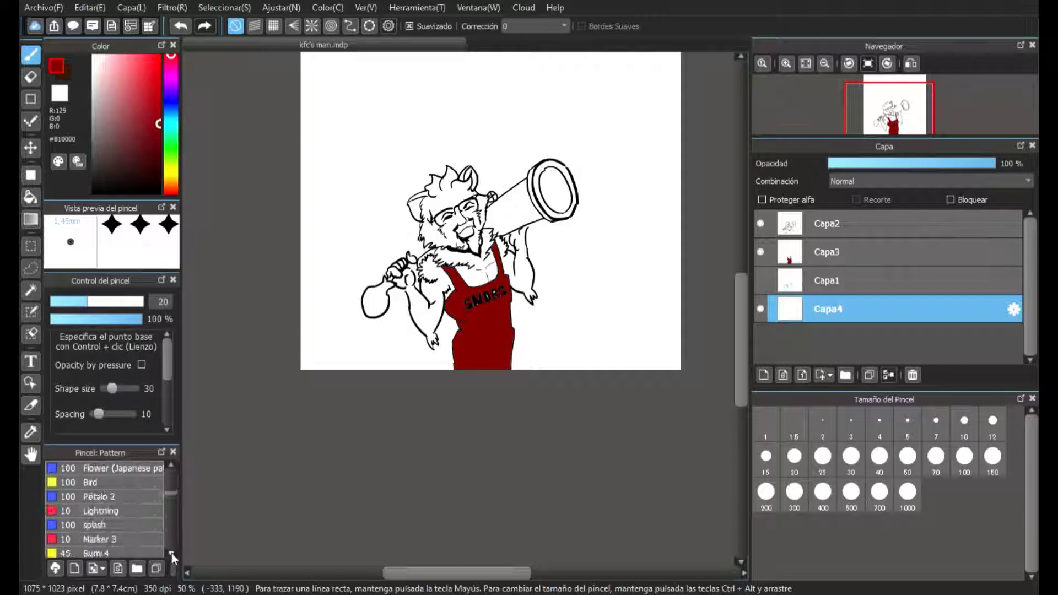
pyautogui.scroll(-6, 171, 554)
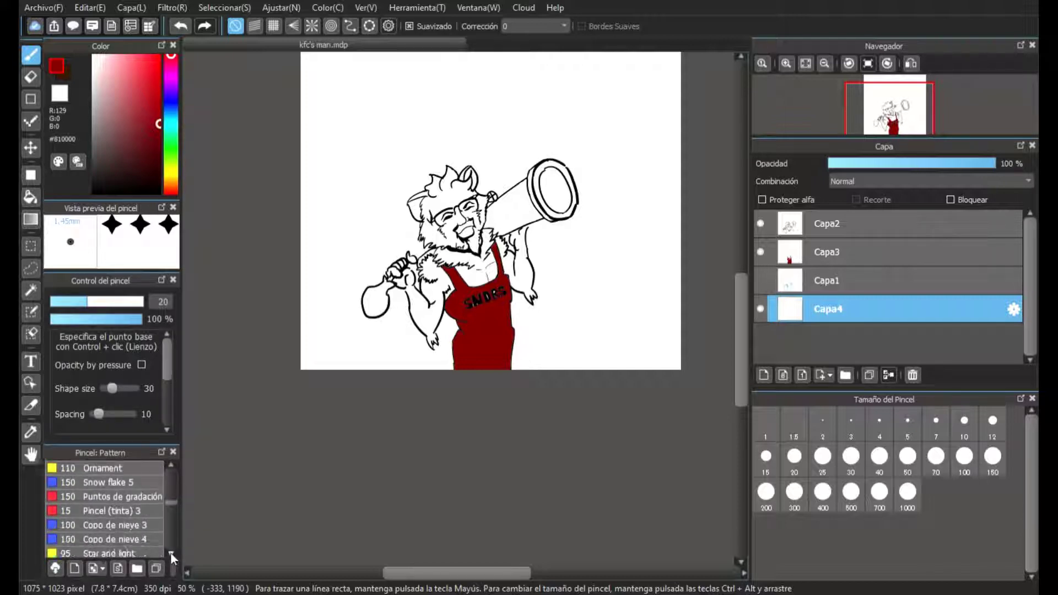
pyautogui.scroll(-6, 171, 553)
pyautogui.scroll(-8, 171, 553)
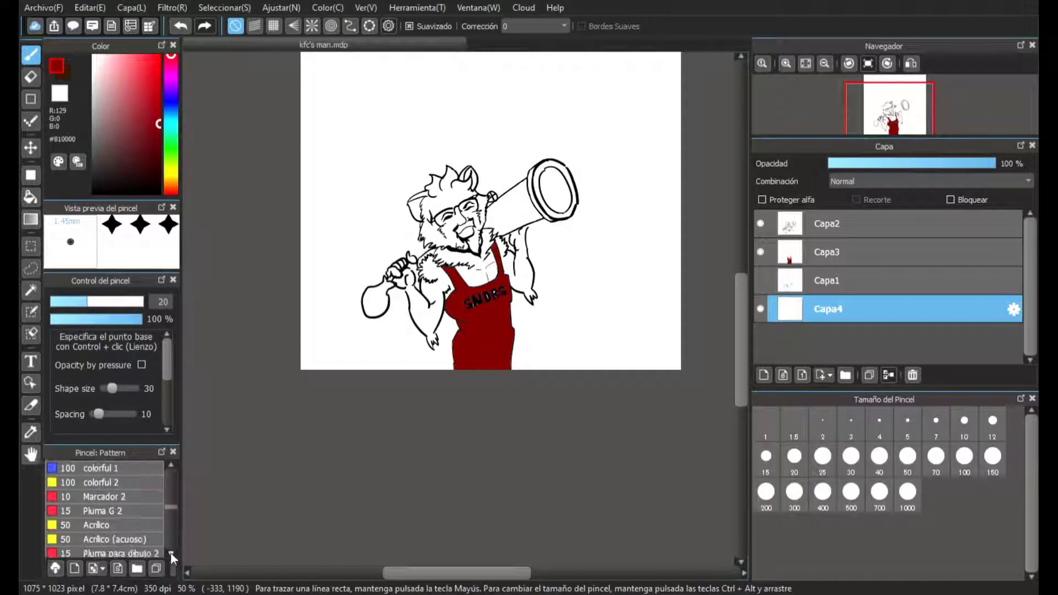
pyautogui.scroll(-8, 170, 552)
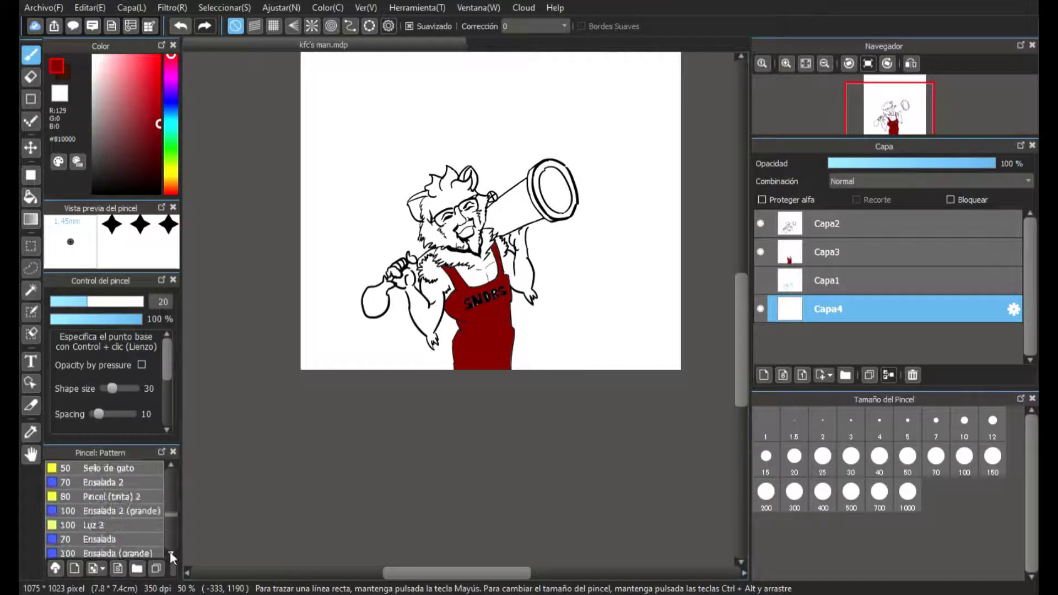
pyautogui.scroll(-3, 170, 552)
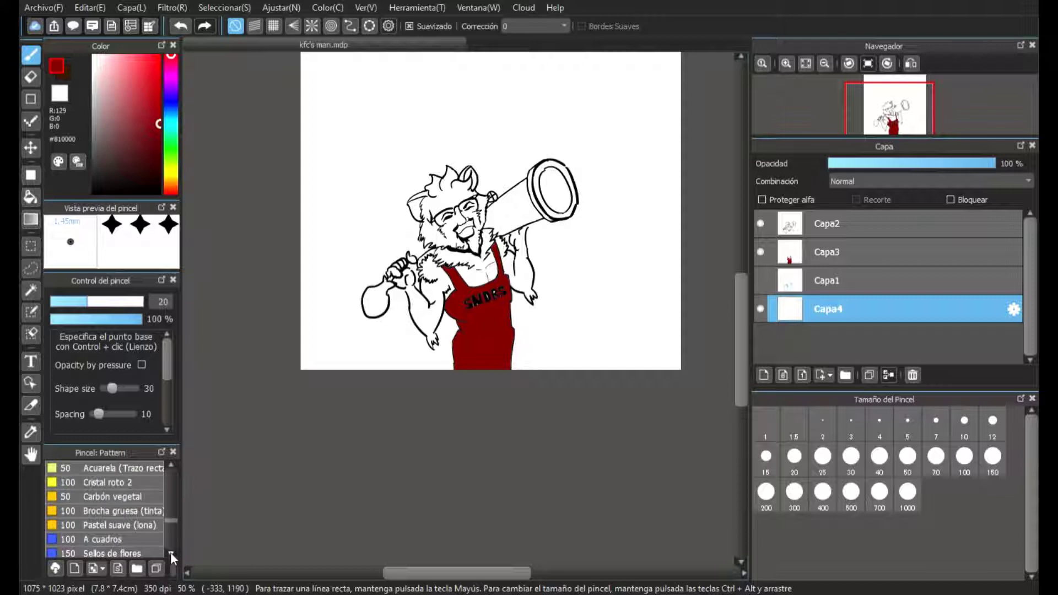
pyautogui.scroll(-4, 170, 551)
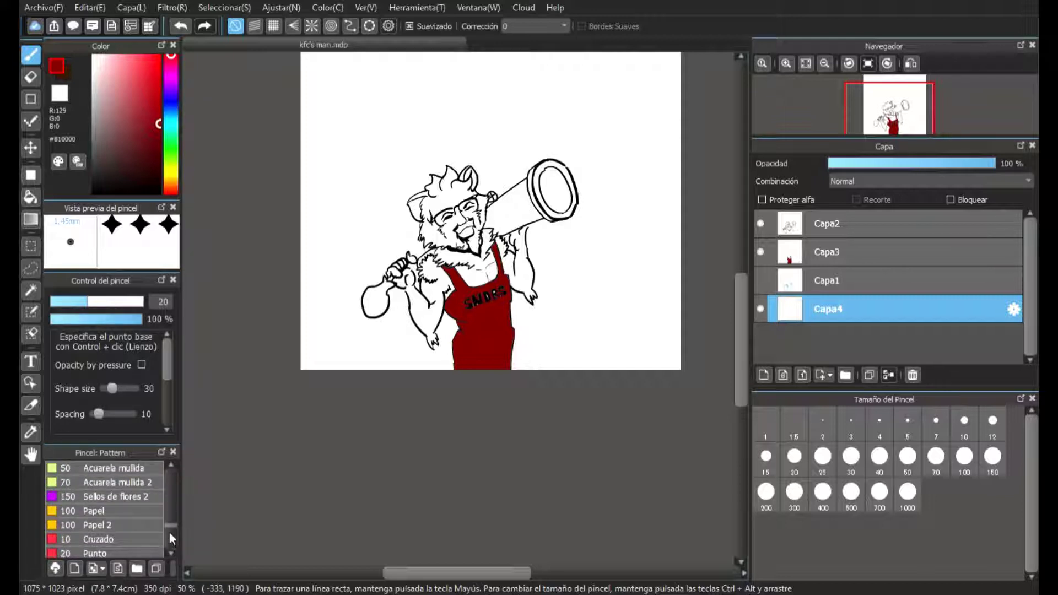
pyautogui.scroll(-8, 170, 534)
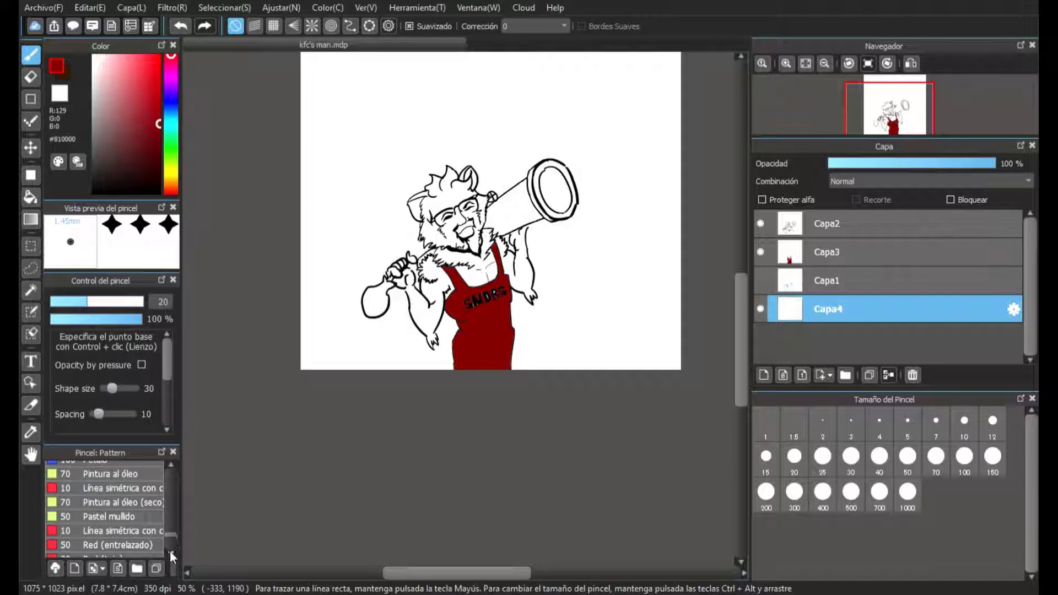
pyautogui.scroll(-5, 170, 550)
pyautogui.scroll(-3, 169, 551)
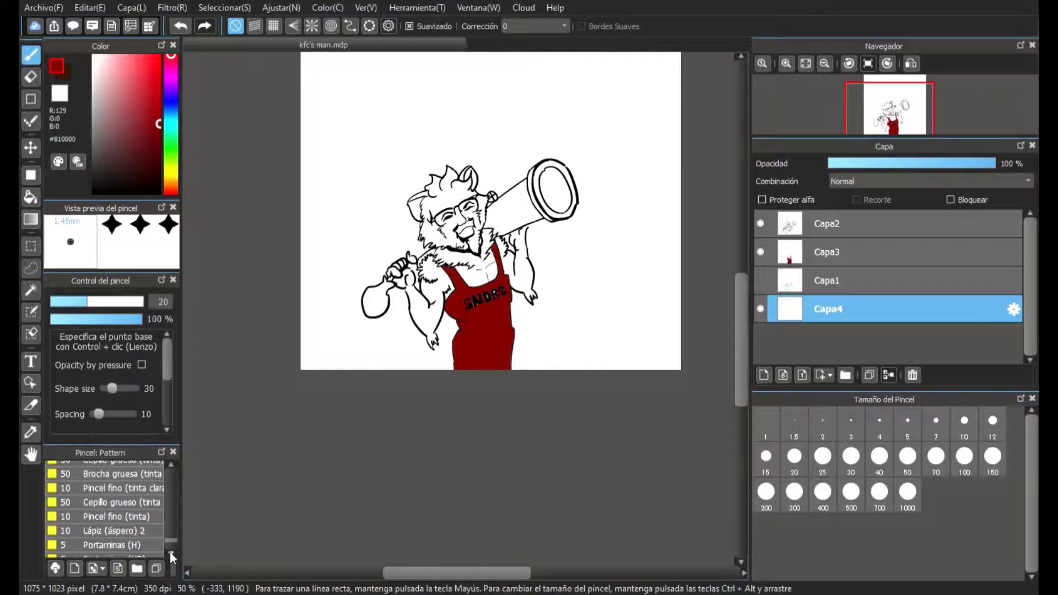
pyautogui.scroll(-9, 170, 544)
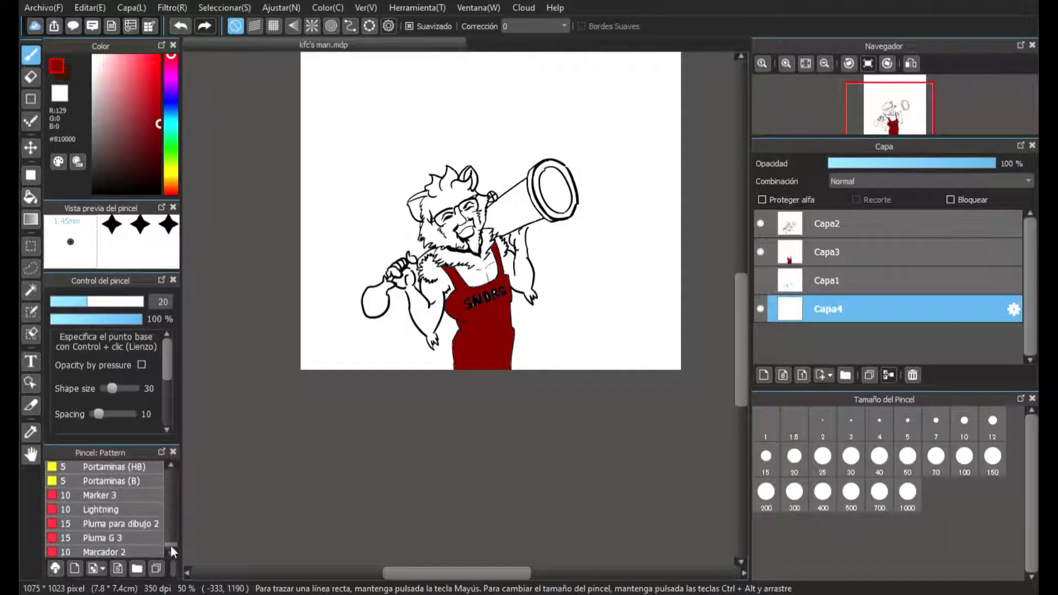
pyautogui.scroll(5, 170, 548)
pyautogui.moveTo(170, 544); pyautogui.dragTo(163, 518)
pyautogui.click(162, 518)
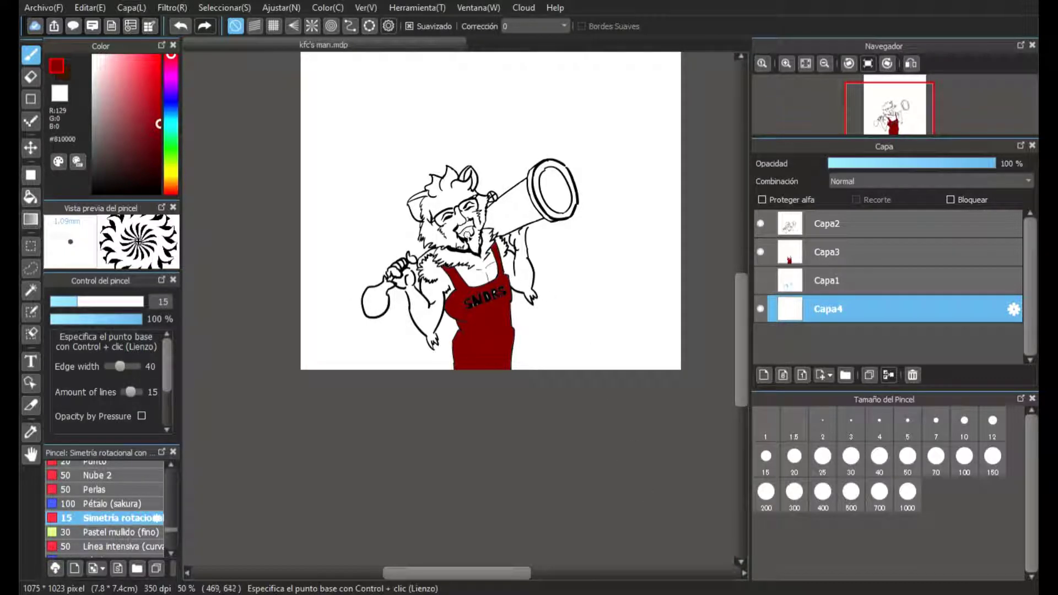
# - Undo a trial rotational symmetry stroke on Capa4, and swap the dark red into the background colour with black #000000 as foreground
pyautogui.moveTo(466, 265)
pyautogui.mouseDown()
pyautogui.moveTo(496, 181)
pyautogui.moveTo(546, 144)
pyautogui.moveTo(573, 165)
pyautogui.moveTo(556, 69)
pyautogui.mouseUp()
pyautogui.click(181, 25)
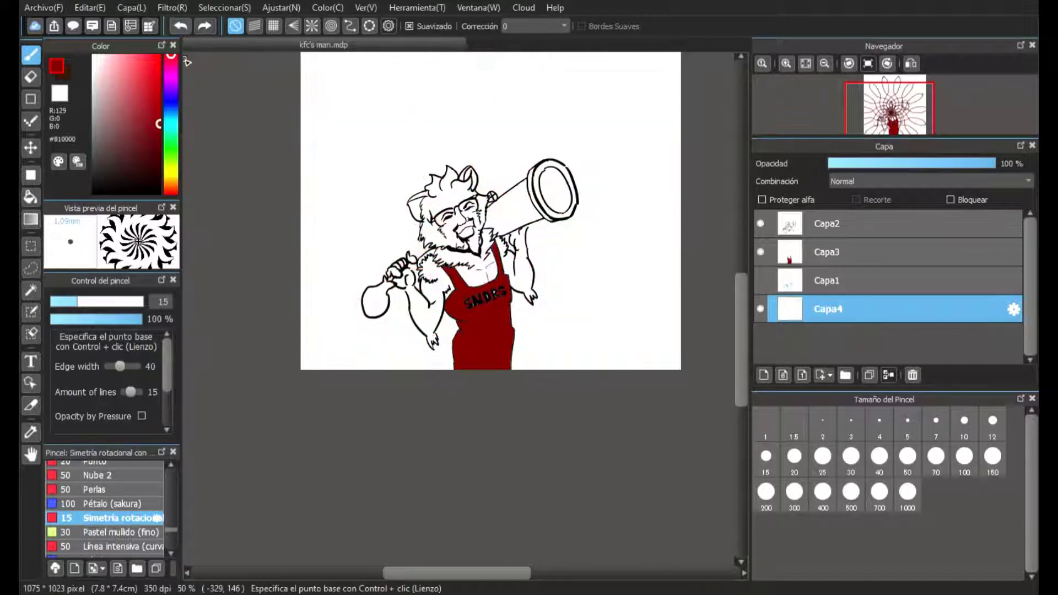
pyautogui.click(66, 76)
pyautogui.moveTo(157, 167); pyautogui.dragTo(153, 194)
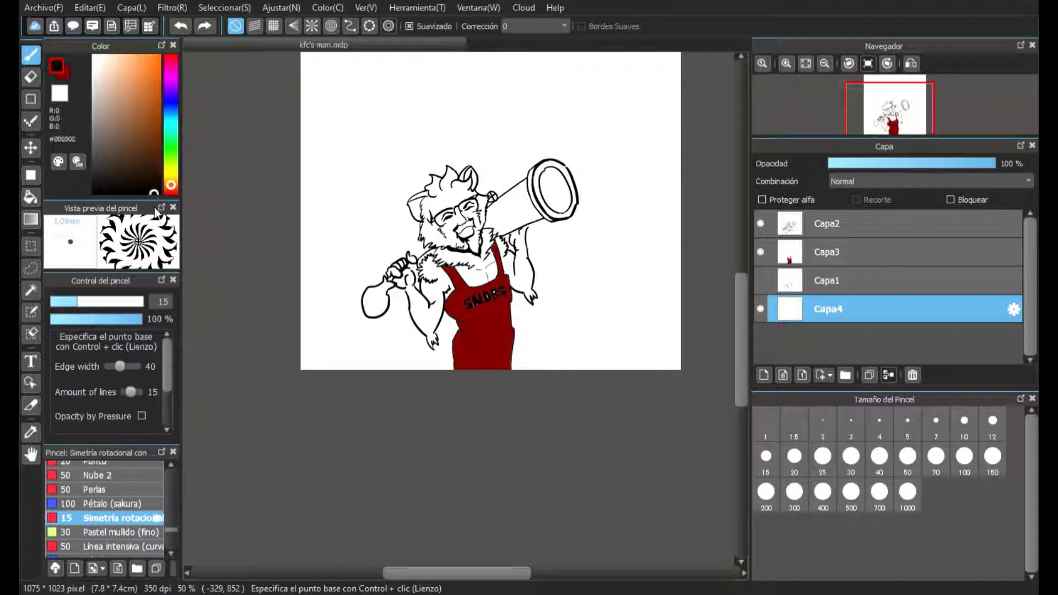
# - Try black-edged rotational symmetry strokes outward from the character on Capa4 at sizes 15 and 218, undoing each one
pyautogui.moveTo(456, 276)
pyautogui.mouseDown()
pyautogui.moveTo(496, 182)
pyautogui.moveTo(666, 87)
pyautogui.moveTo(595, 103)
pyautogui.mouseUp()
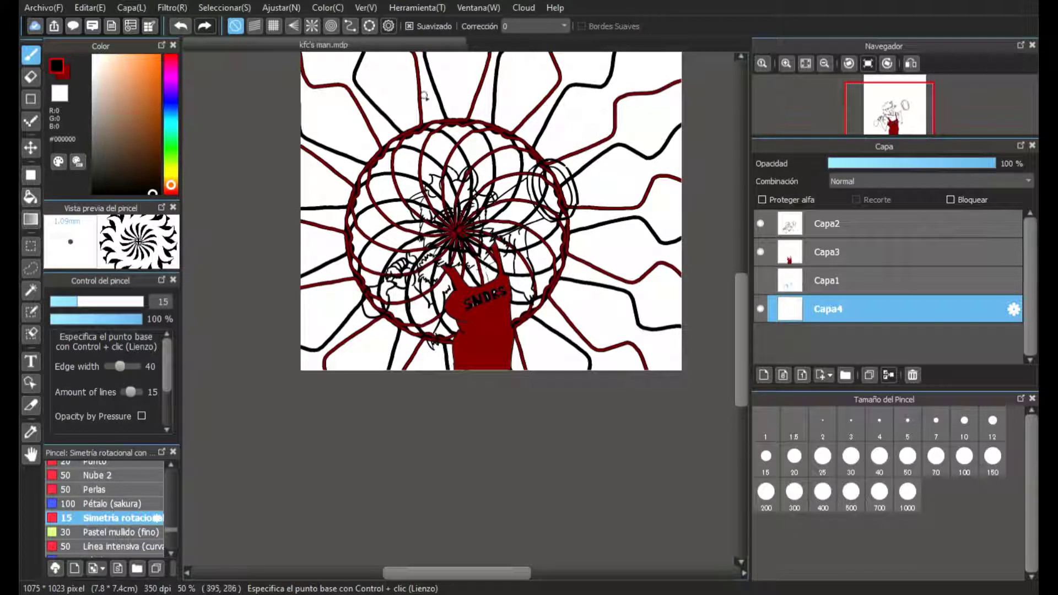
pyautogui.click(181, 27)
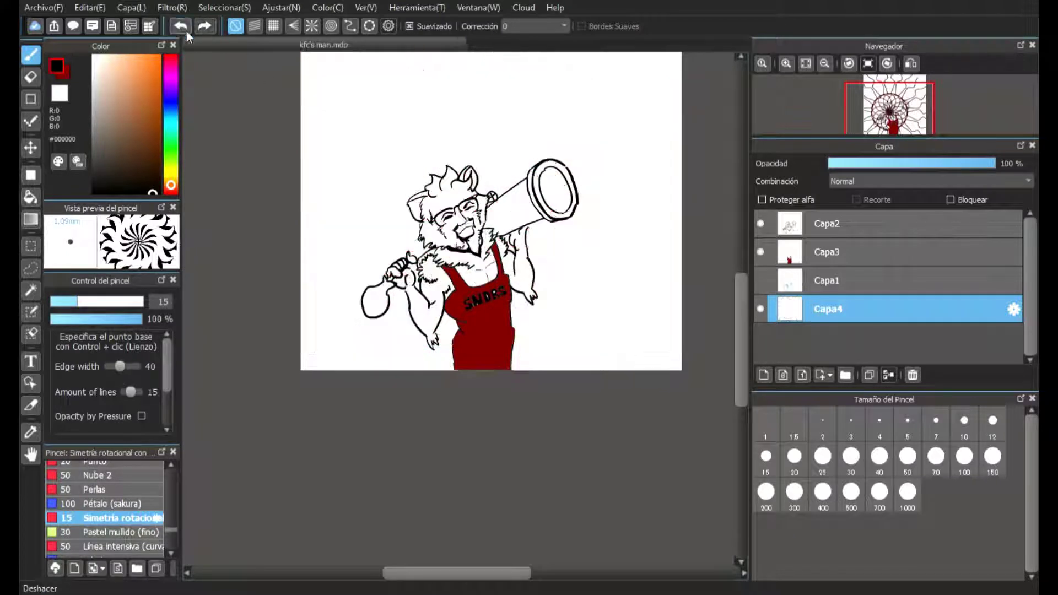
pyautogui.moveTo(99, 303); pyautogui.dragTo(145, 302)
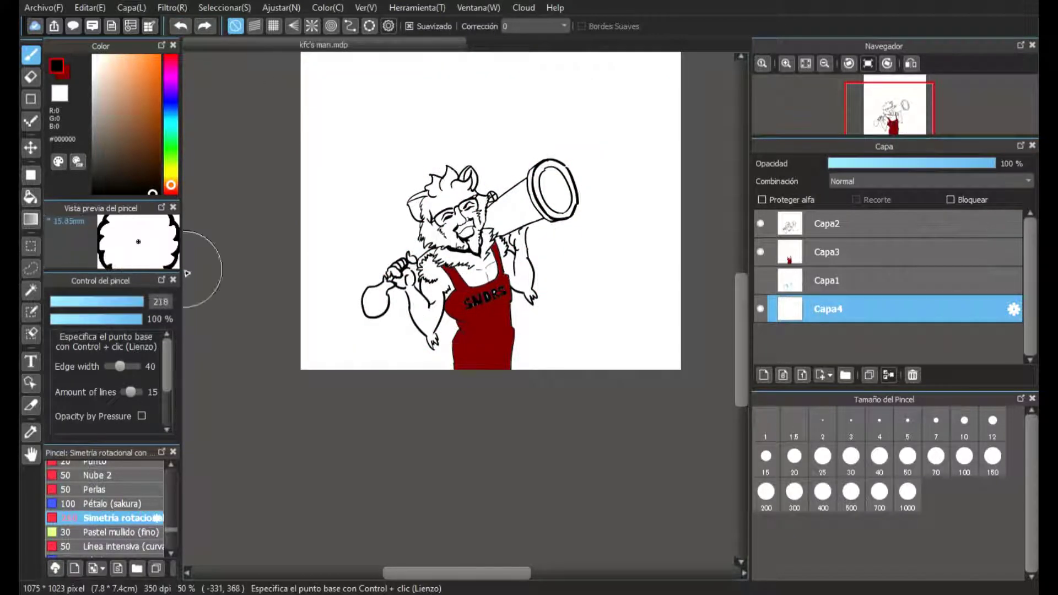
pyautogui.moveTo(452, 209)
pyautogui.mouseDown()
pyautogui.moveTo(476, 144)
pyautogui.moveTo(525, 105)
pyautogui.moveTo(657, 76)
pyautogui.mouseUp()
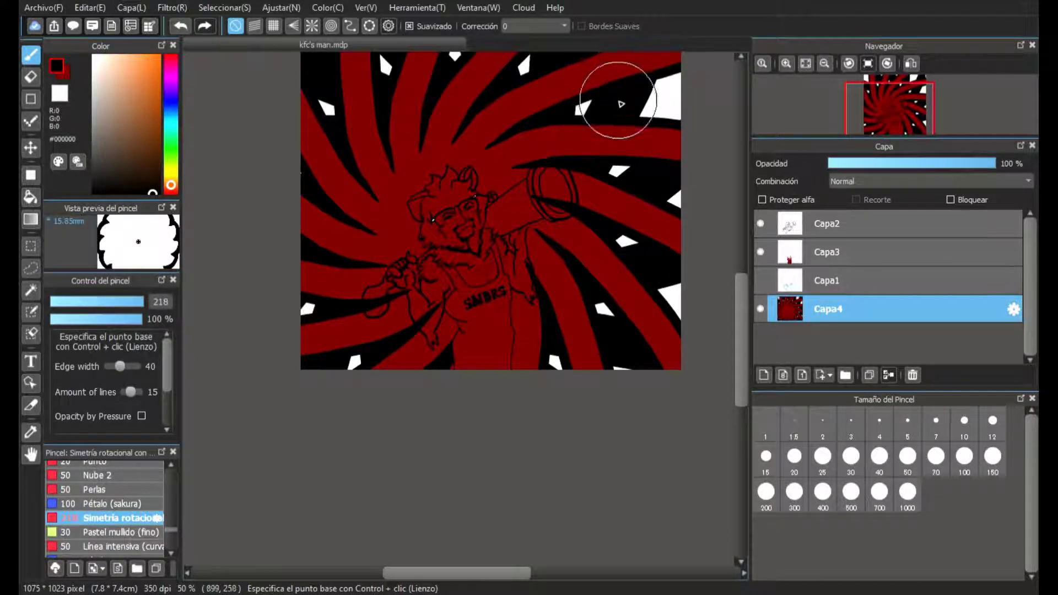
pyautogui.click(180, 26)
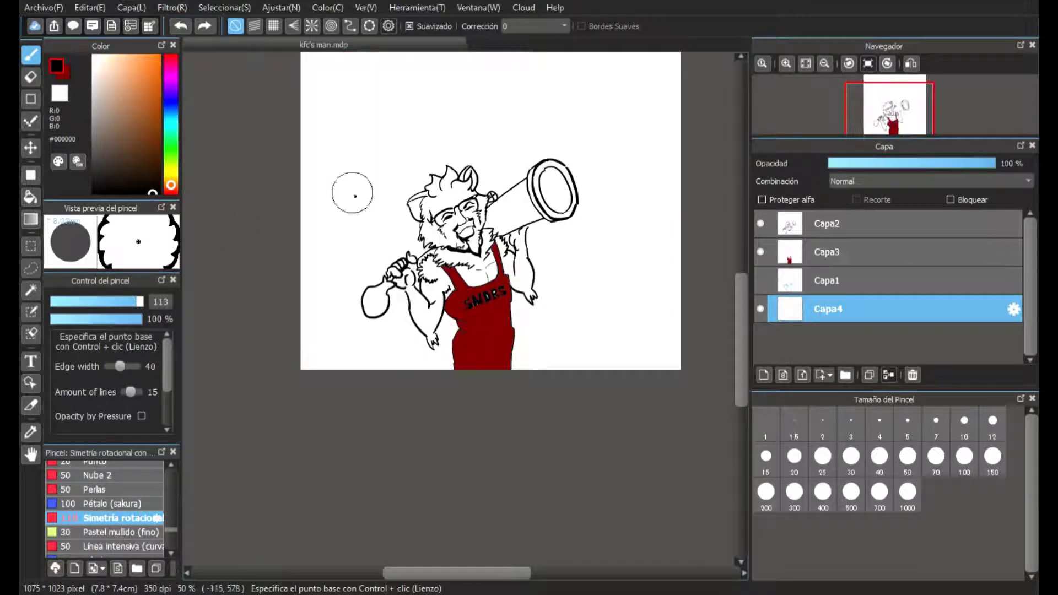
# - Paint a black-edged, dark red swirl outward from the character's chest across Capa4 with the rotational symmetry brush at size 113
pyautogui.moveTo(466, 256)
pyautogui.mouseDown()
pyautogui.moveTo(495, 146)
pyautogui.moveTo(579, 77)
pyautogui.moveTo(738, 30)
pyautogui.mouseUp()
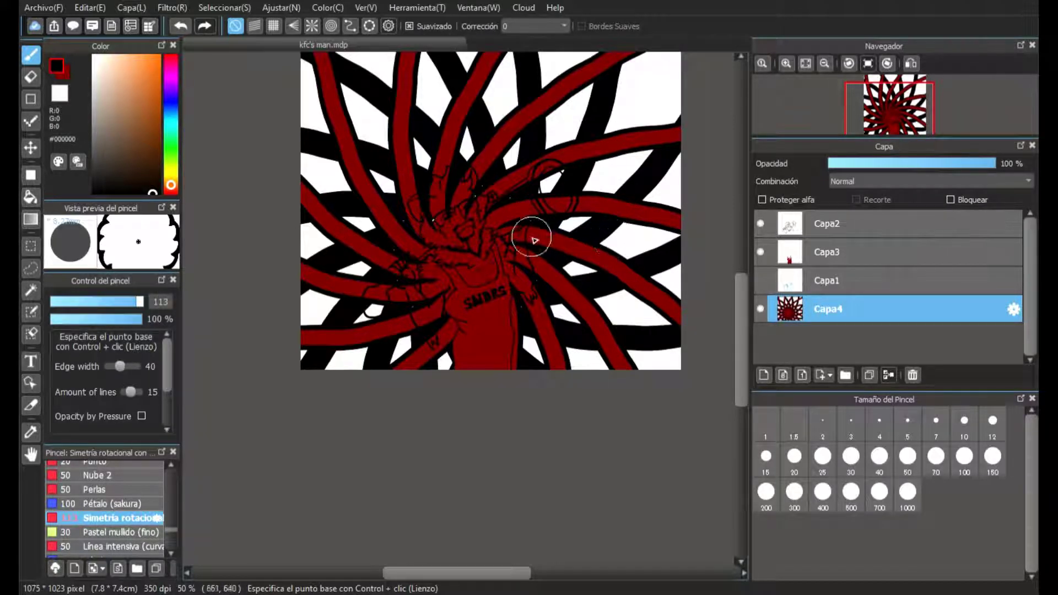
pyautogui.scroll(2, 466, 245)
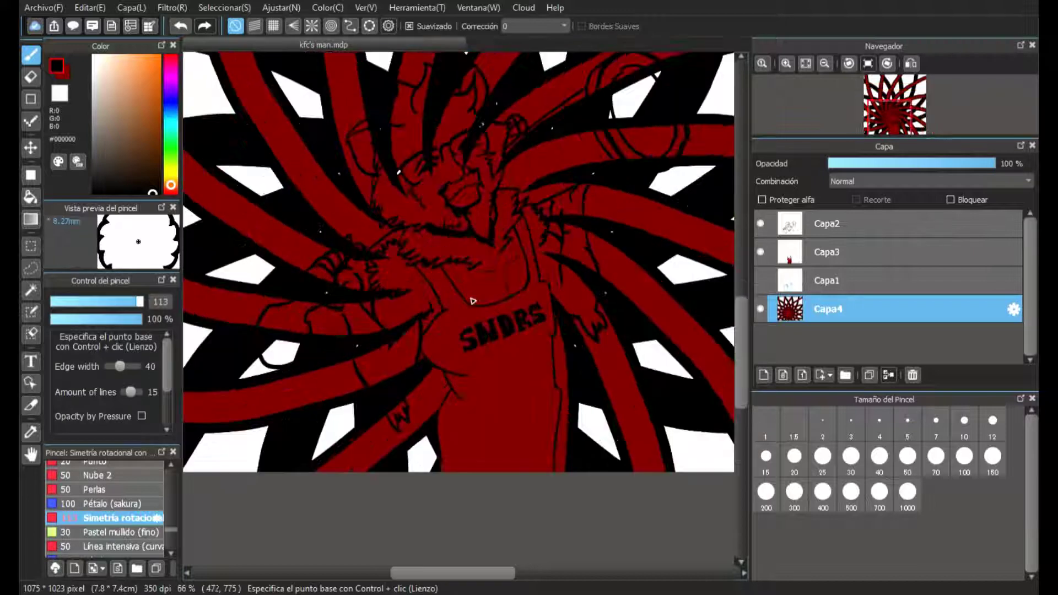
pyautogui.scroll(-2, 656, 330)
pyautogui.scroll(-1, 661, 322)
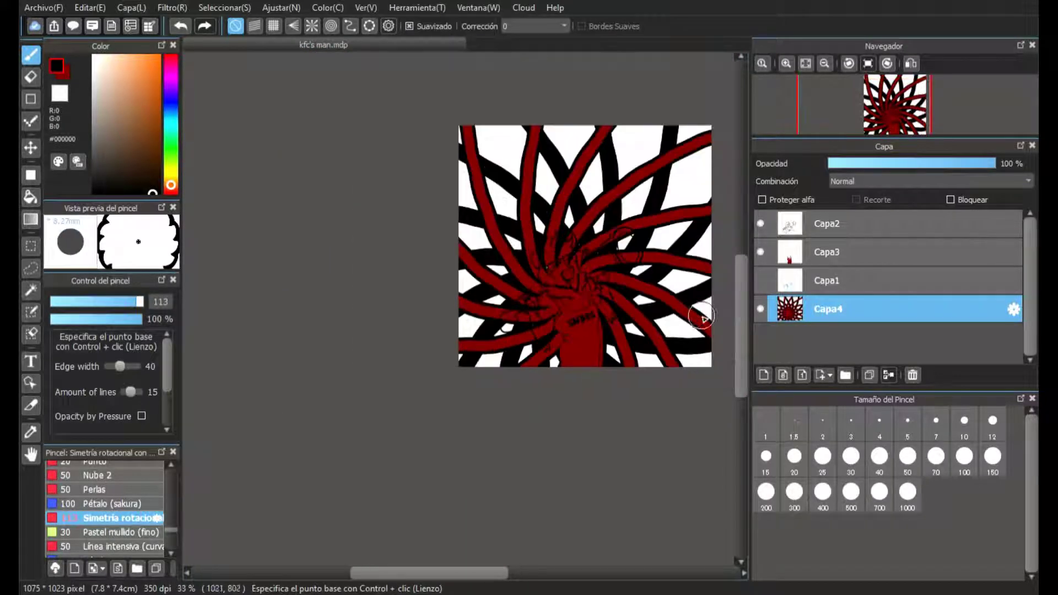
# - Toggle the visibility of Capa4 to compare the character with and without the swirl background, and examine the overlap up close
pyautogui.click(761, 310)
pyautogui.click(762, 309)
pyautogui.click(762, 310)
pyautogui.click(761, 309)
pyautogui.click(761, 309)
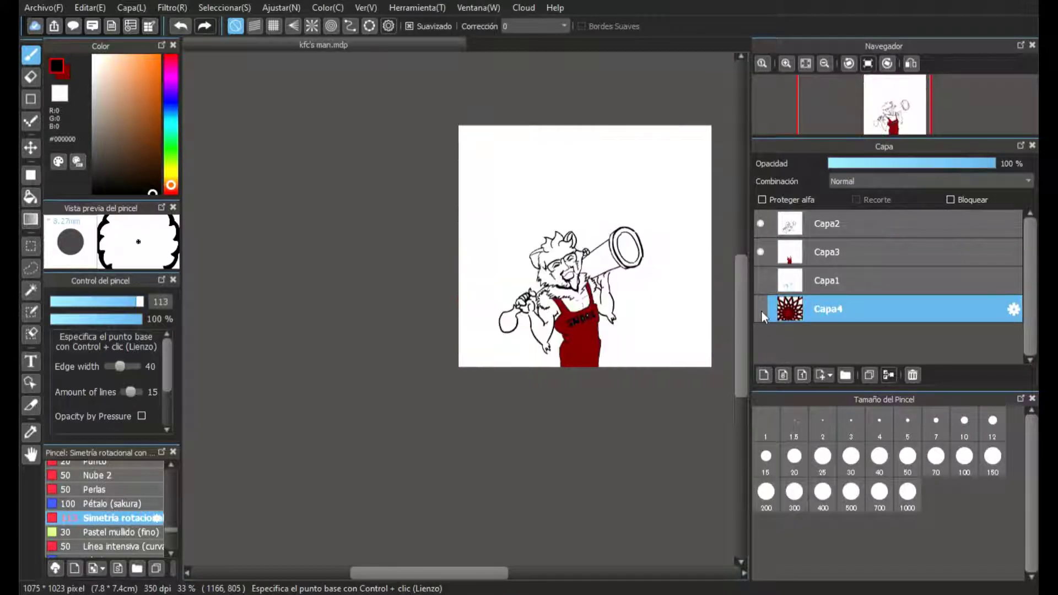
pyautogui.click(762, 310)
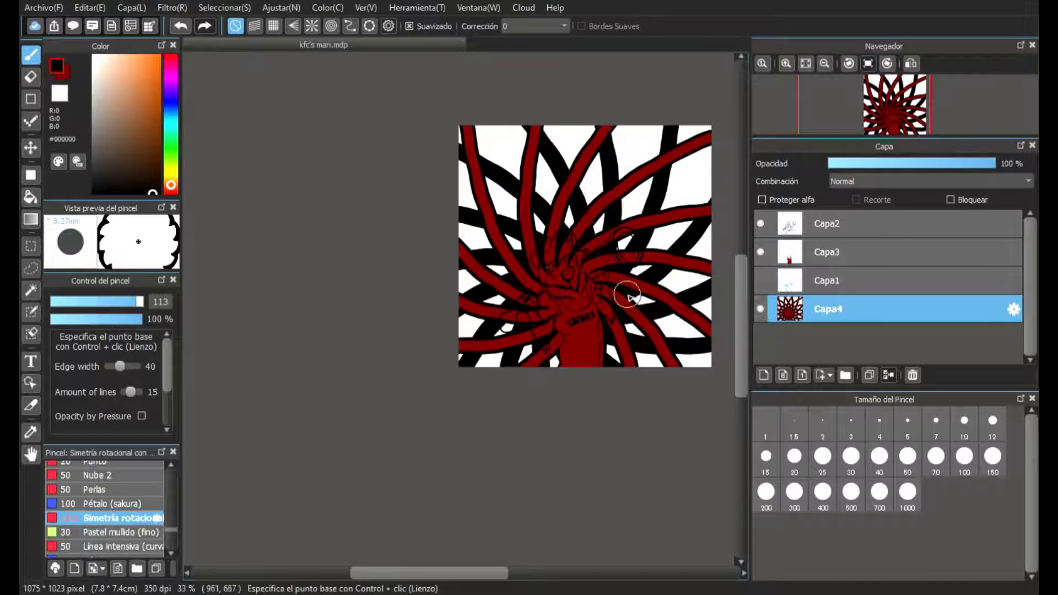
pyautogui.scroll(1, 602, 311)
pyautogui.scroll(-1, 605, 309)
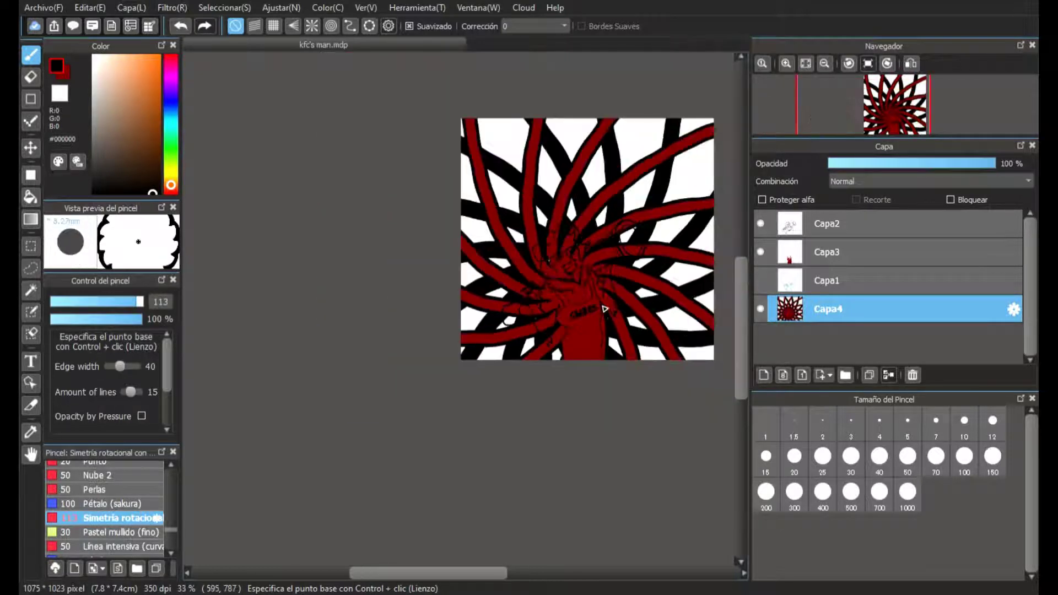
pyautogui.scroll(1, 586, 338)
pyautogui.moveTo(440, 575); pyautogui.dragTo(464, 571)
pyautogui.scroll(1, 505, 207)
pyautogui.scroll(-1, 514, 194)
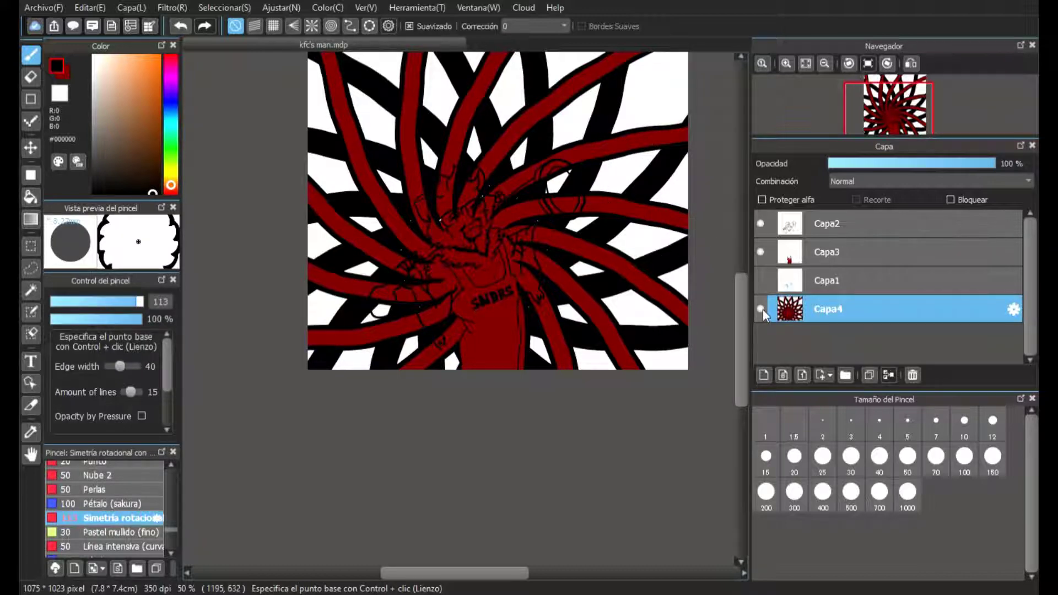
# - Compare the sketch and swirl layers by toggling their visibility, leaving Capa1 shown and Capa4 hidden
pyautogui.click(761, 308)
pyautogui.scroll(2, 541, 291)
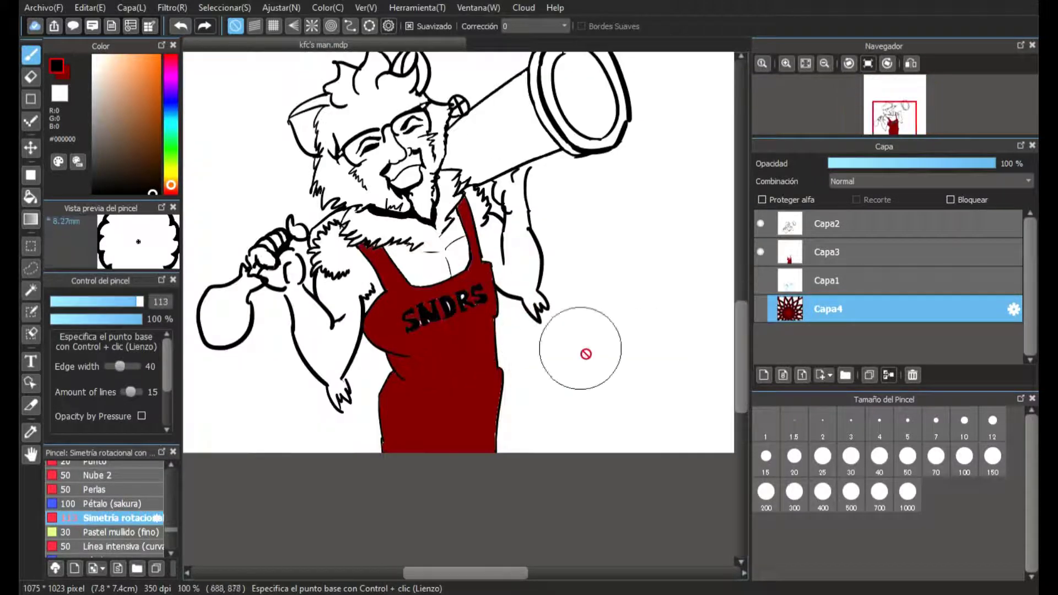
pyautogui.click(761, 308)
pyautogui.click(762, 280)
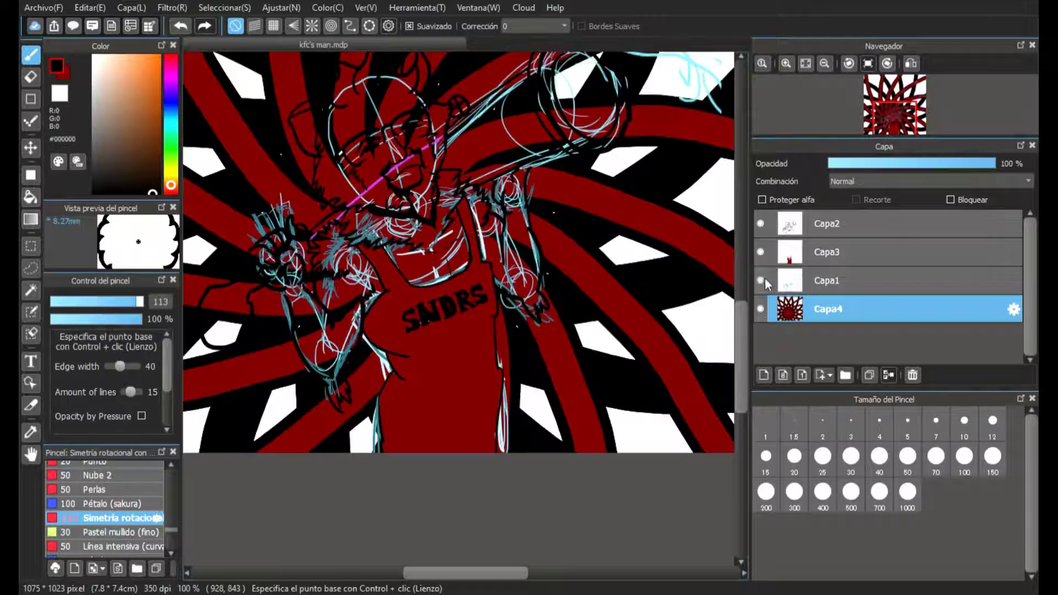
pyautogui.scroll(2, 609, 250)
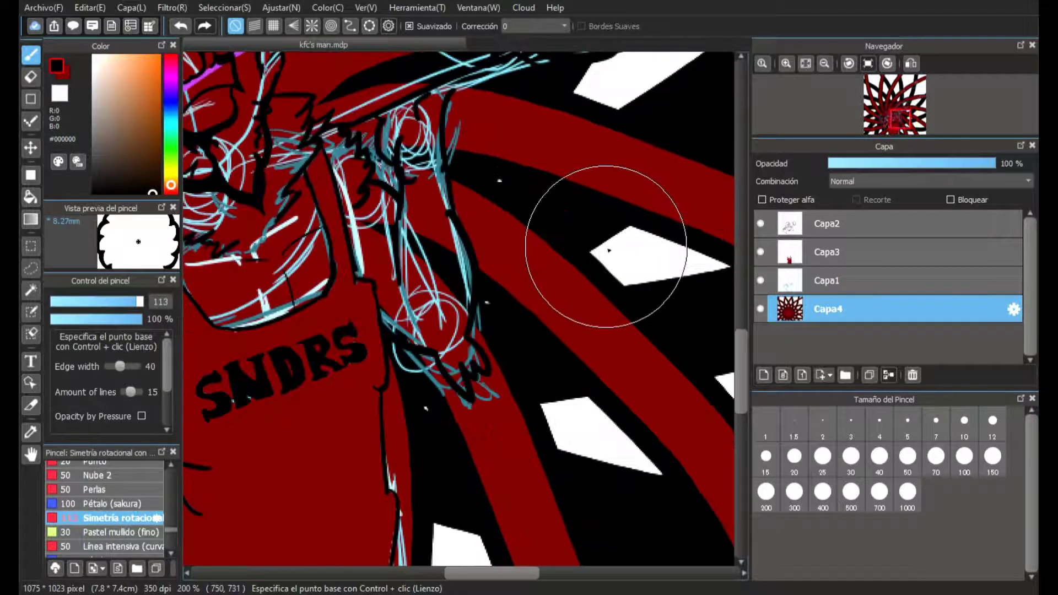
pyautogui.scroll(-4, 608, 253)
pyautogui.click(762, 281)
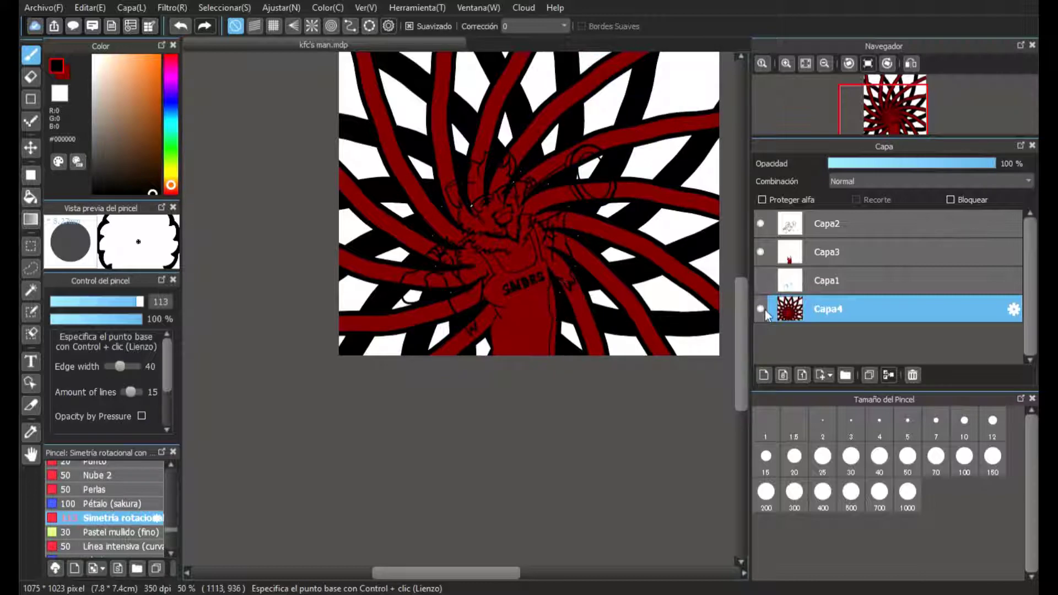
pyautogui.click(763, 281)
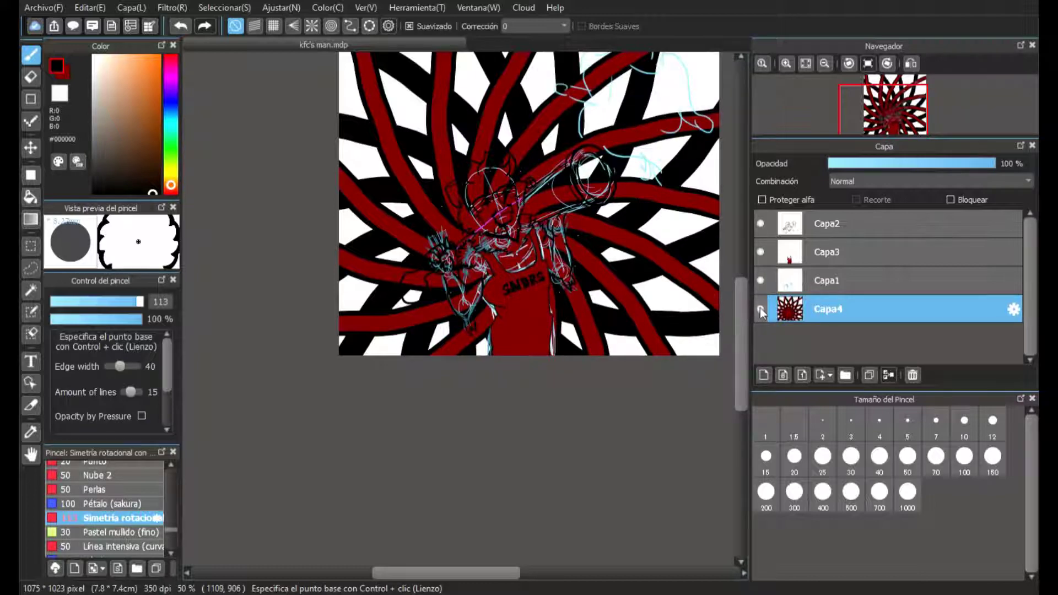
pyautogui.click(761, 310)
# - Select Capa3 and examine the red apron fill against the sketch lines
pyautogui.click(827, 252)
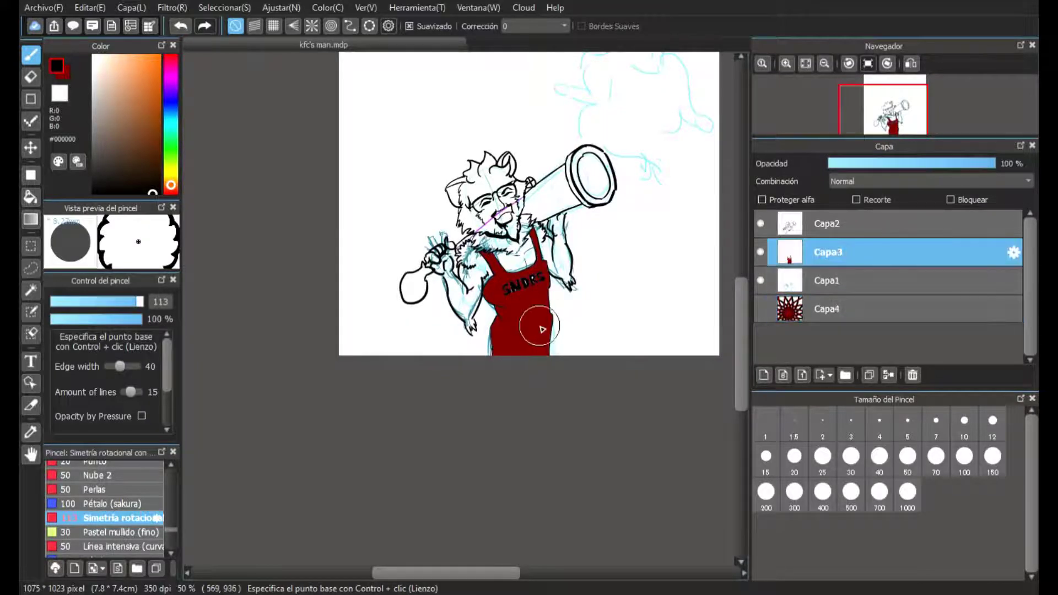
pyautogui.scroll(4, 485, 326)
pyautogui.scroll(-3, 487, 334)
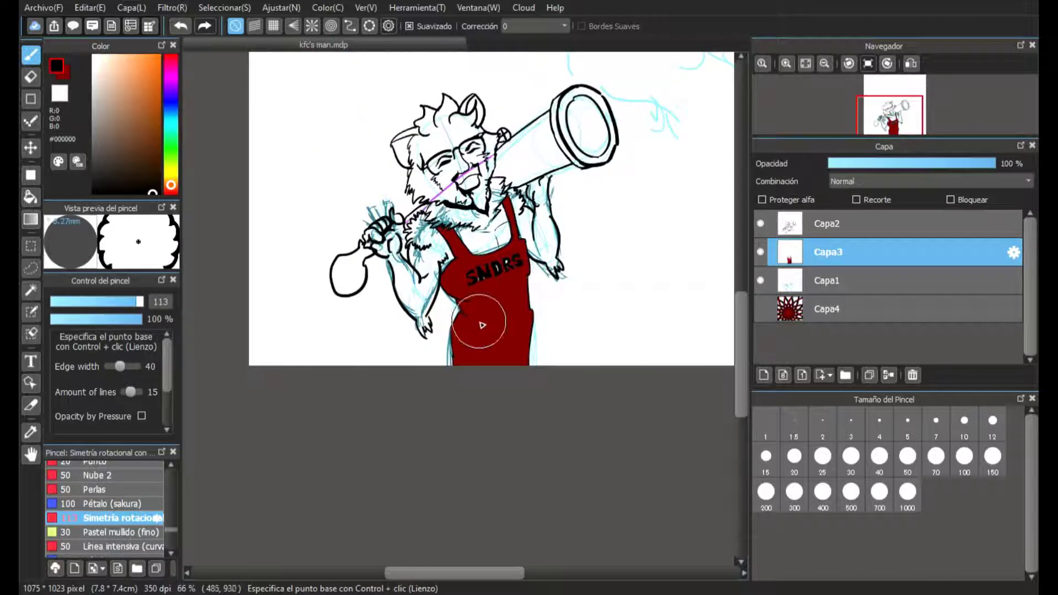
pyautogui.scroll(1, 484, 325)
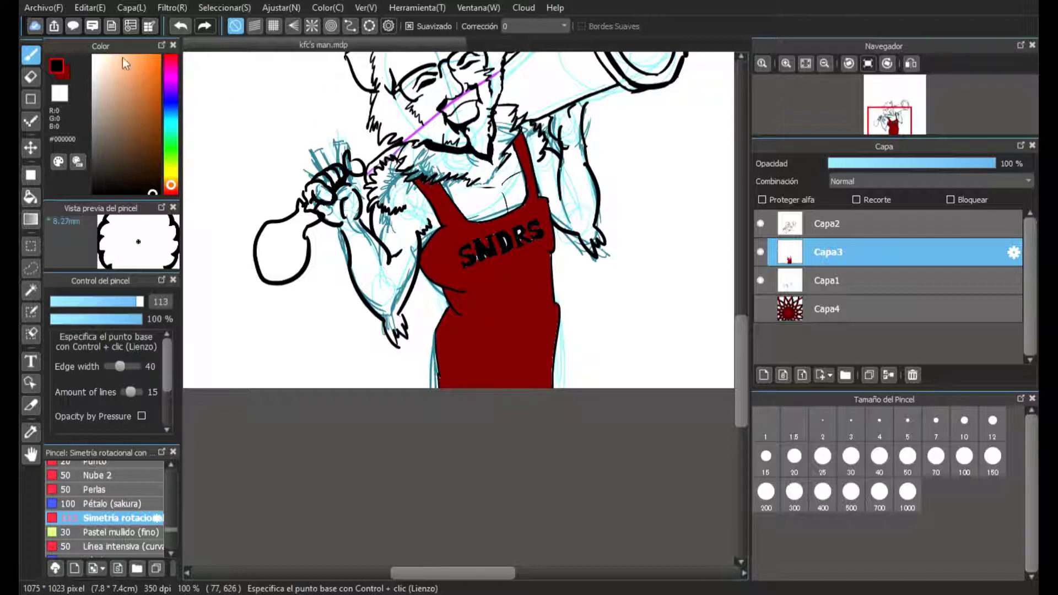
# - Undo the swirl pattern and the move of Capa4 to the bottom of the stack, and redo both
pyautogui.click(180, 27)
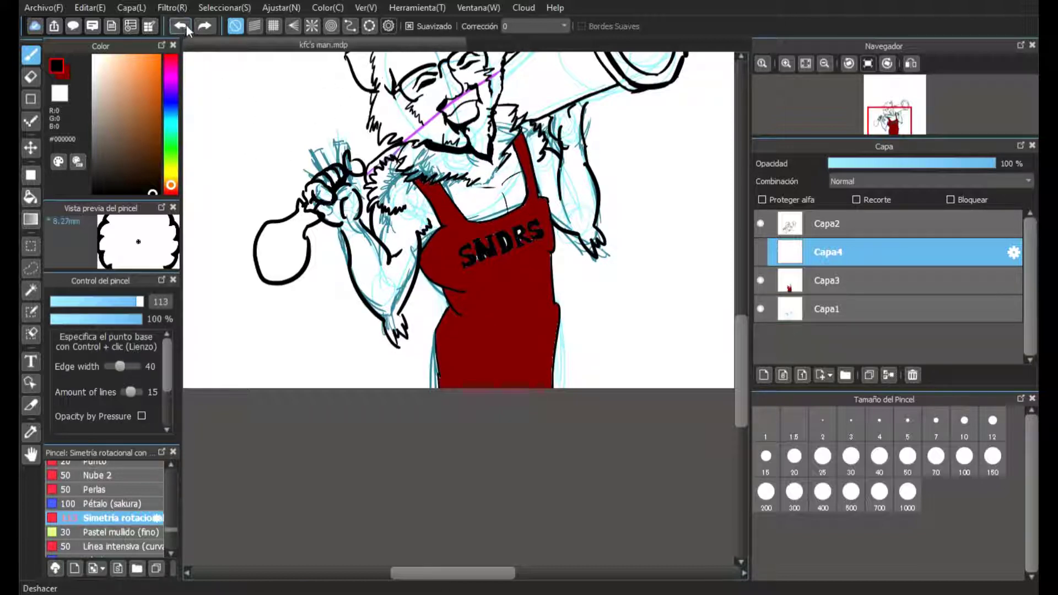
pyautogui.click(207, 26)
pyautogui.click(207, 26)
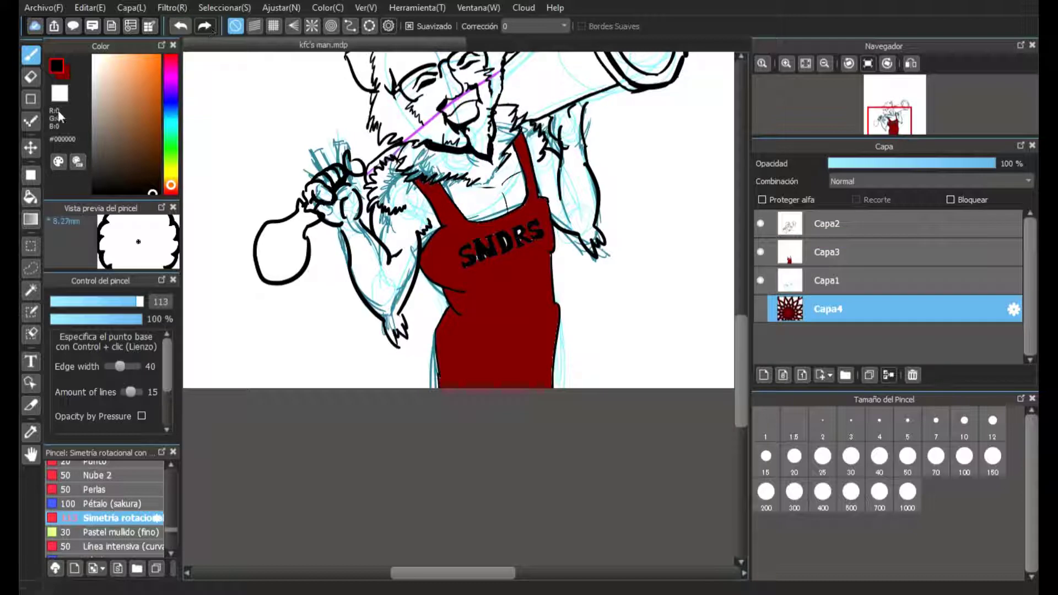
# - Fill the apron area on Capa3 with white (#FFFFFF) in place of the dark red, using the paint bucket
pyautogui.click(30, 197)
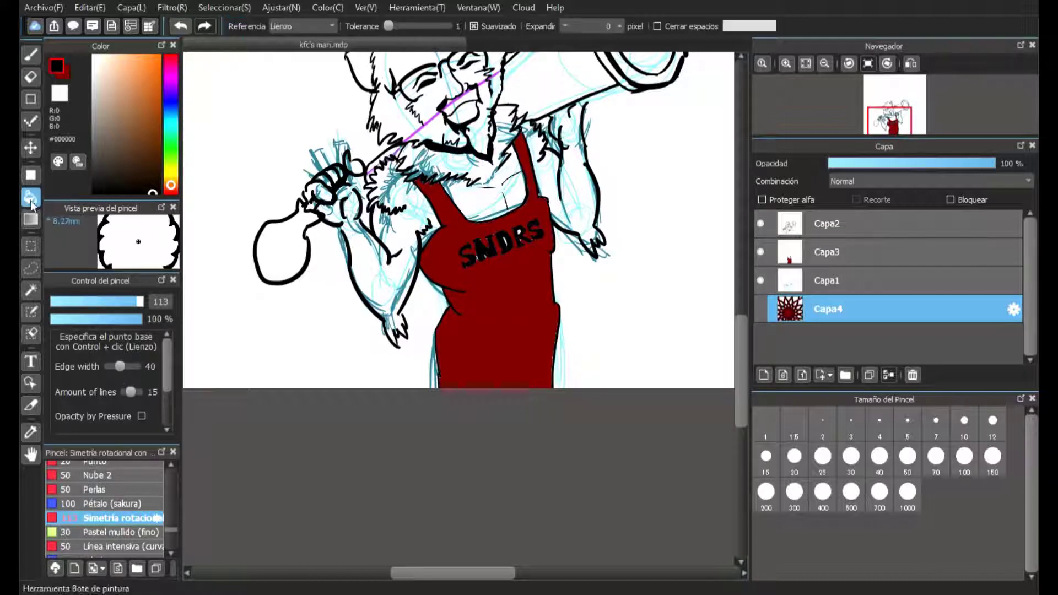
pyautogui.click(93, 56)
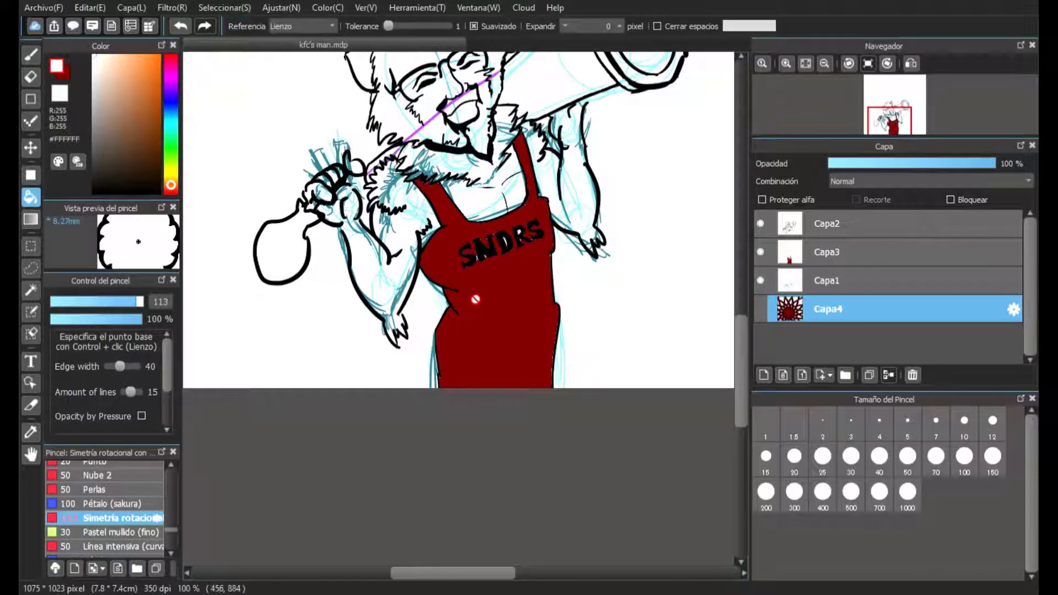
pyautogui.click(31, 55)
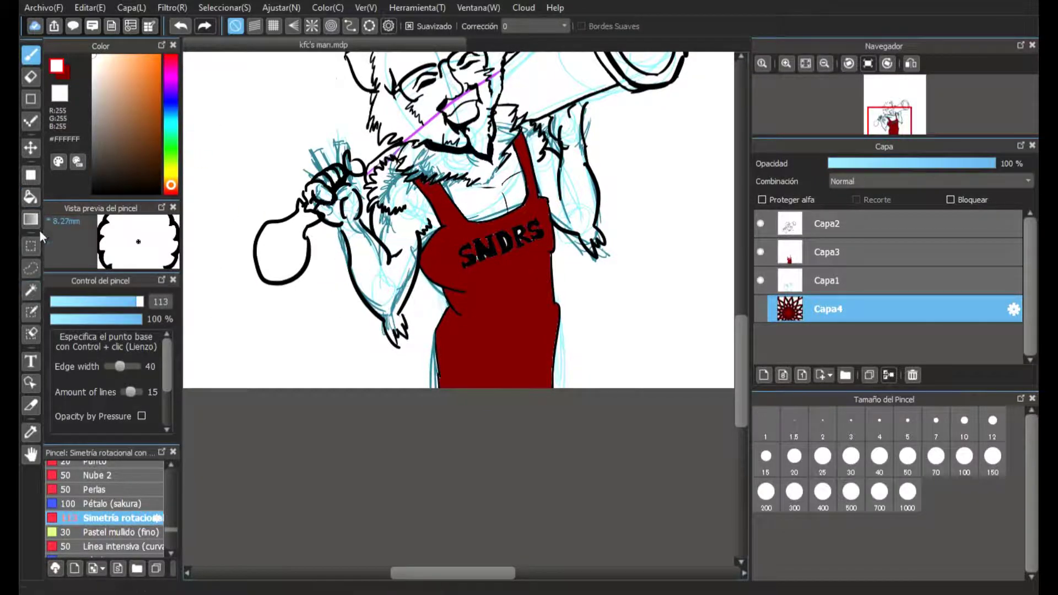
pyautogui.click(32, 197)
pyautogui.click(855, 252)
pyautogui.click(512, 319)
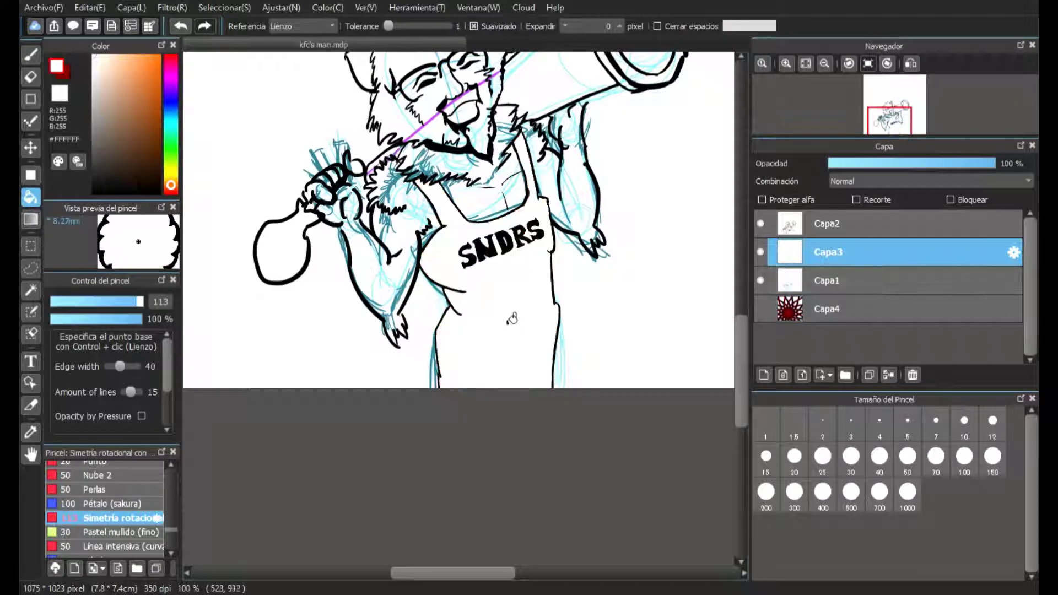
pyautogui.scroll(-1, 500, 339)
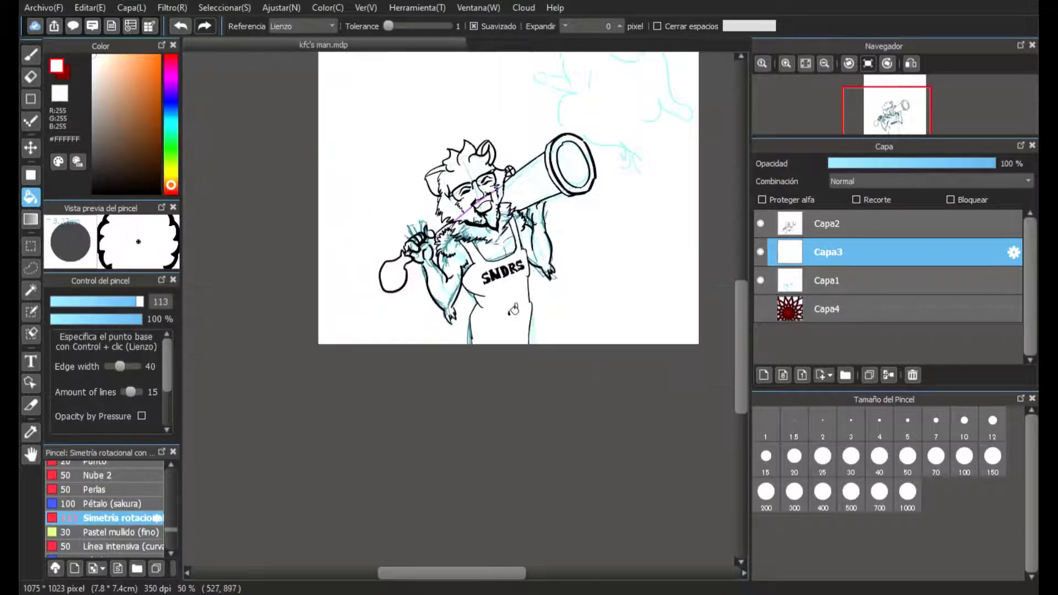
pyautogui.scroll(3, 520, 302)
pyautogui.scroll(2, 510, 269)
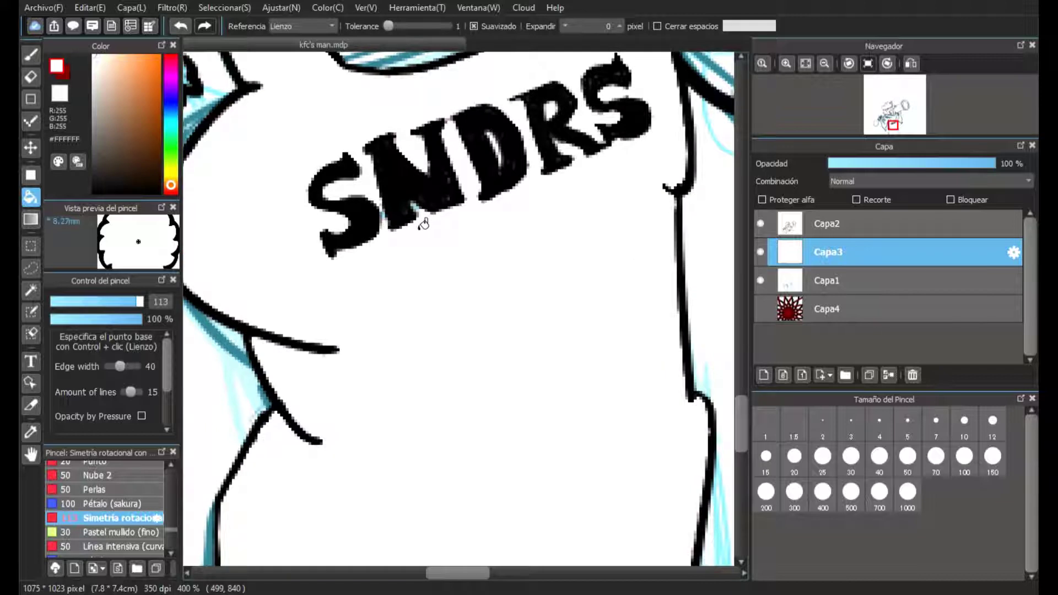
# - Try a dark red rotational symmetry stroke at size 32 over the SNDRS lettering on Capa3, and undo it
pyautogui.click(34, 58)
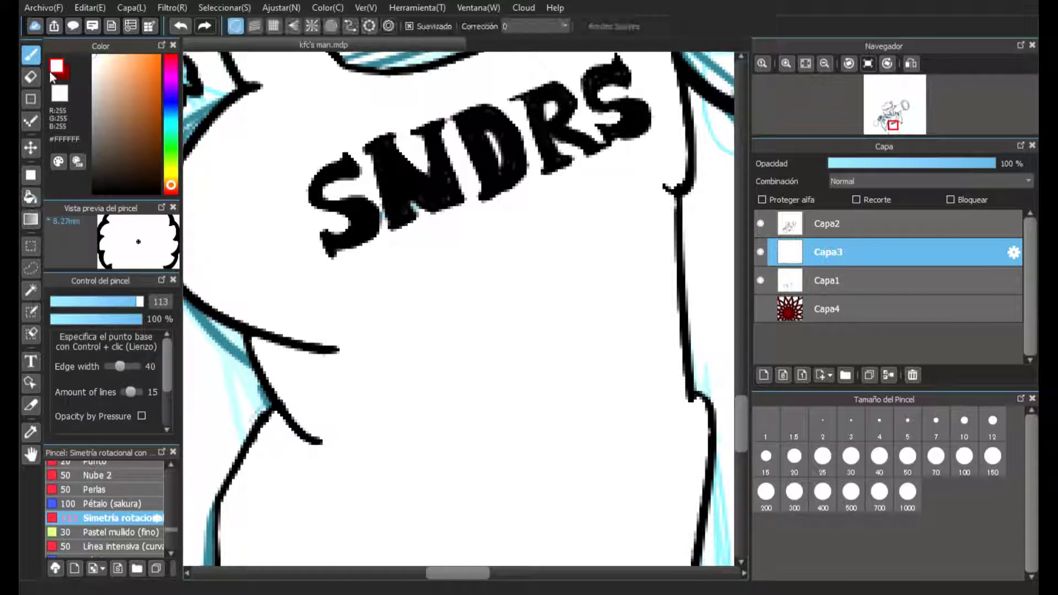
pyautogui.click(105, 302)
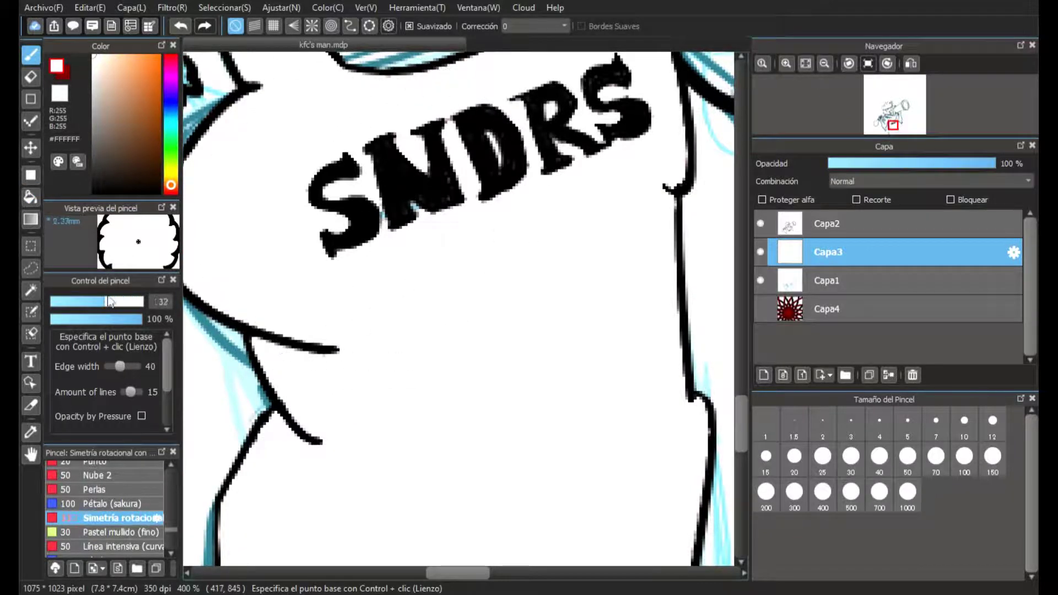
pyautogui.moveTo(559, 137); pyautogui.dragTo(567, 150)
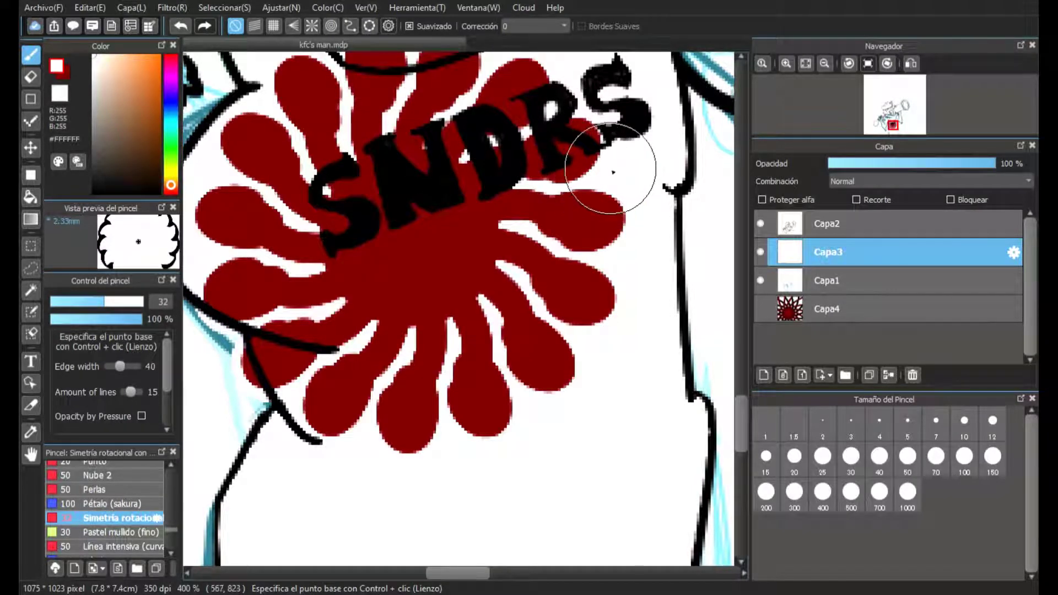
pyautogui.scroll(3, 492, 231)
pyautogui.scroll(-6, 490, 230)
pyautogui.scroll(-3, 476, 236)
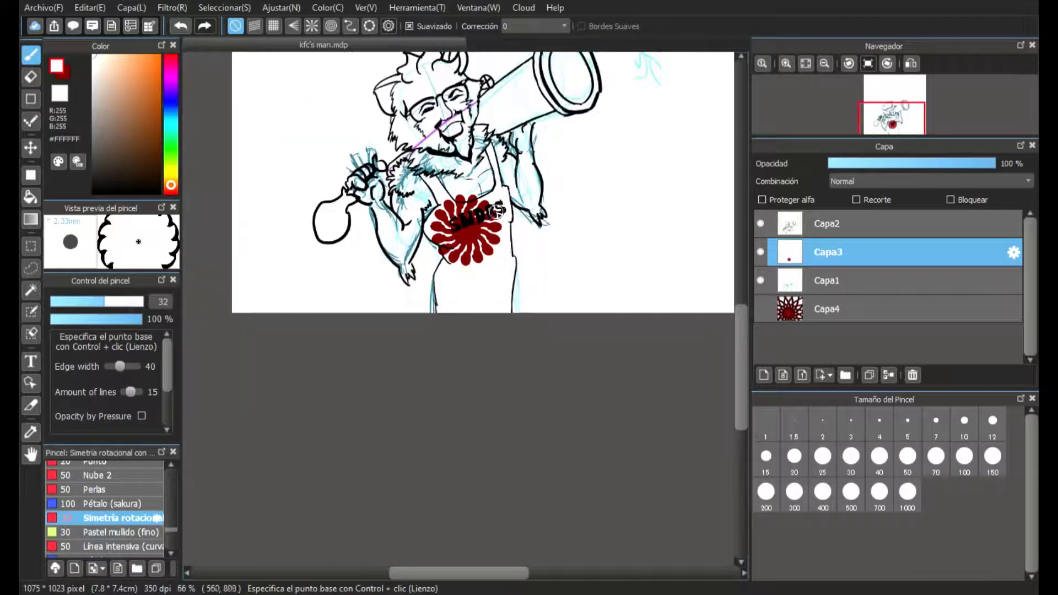
pyautogui.scroll(1, 474, 235)
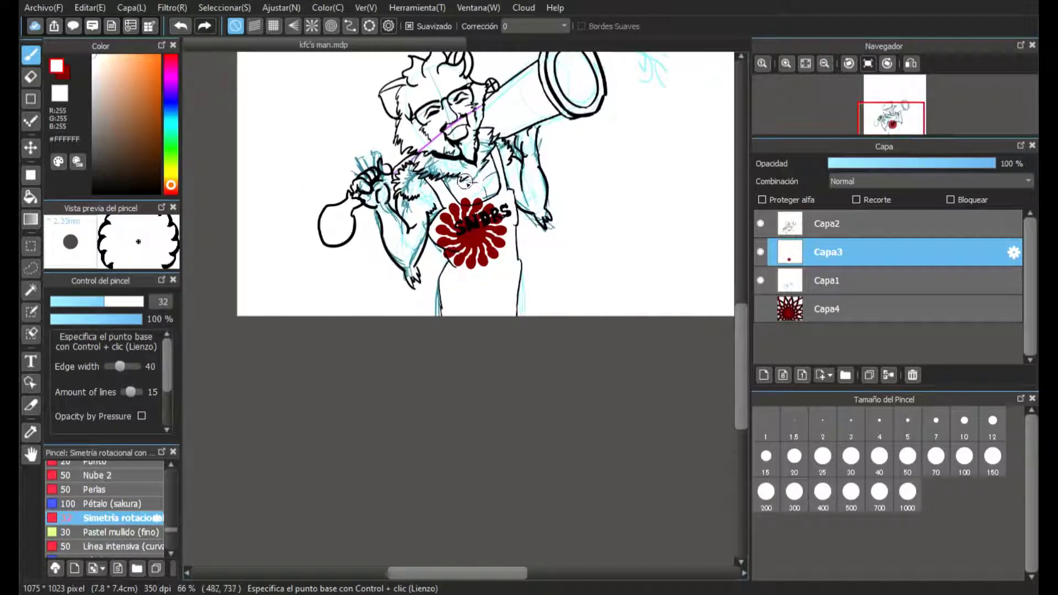
pyautogui.click(175, 28)
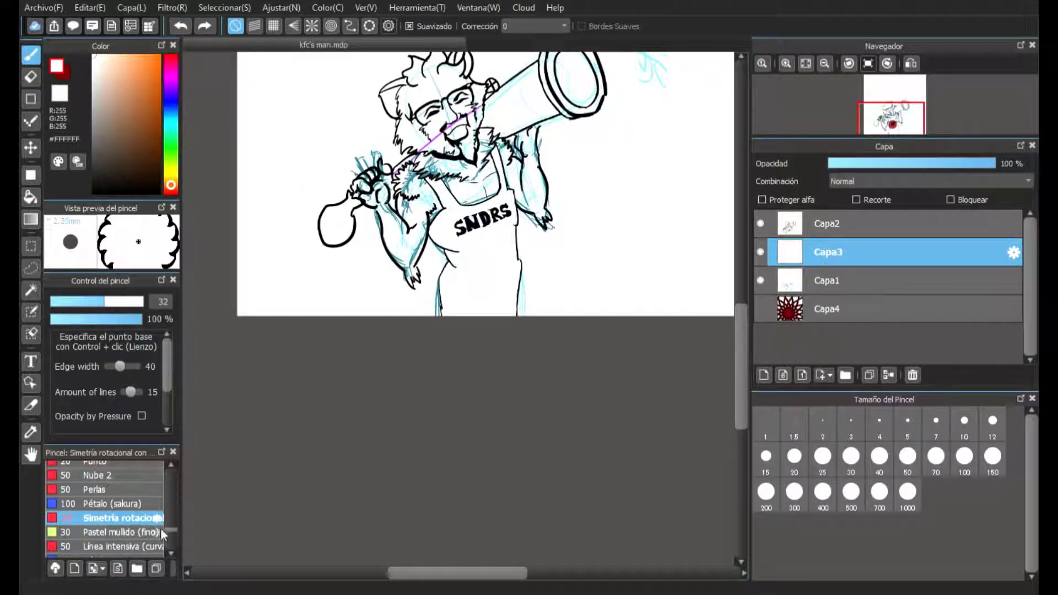
# - Add a new layer and place it between Capa1 and Capa4 in the layer stack
pyautogui.scroll(-3, 168, 531)
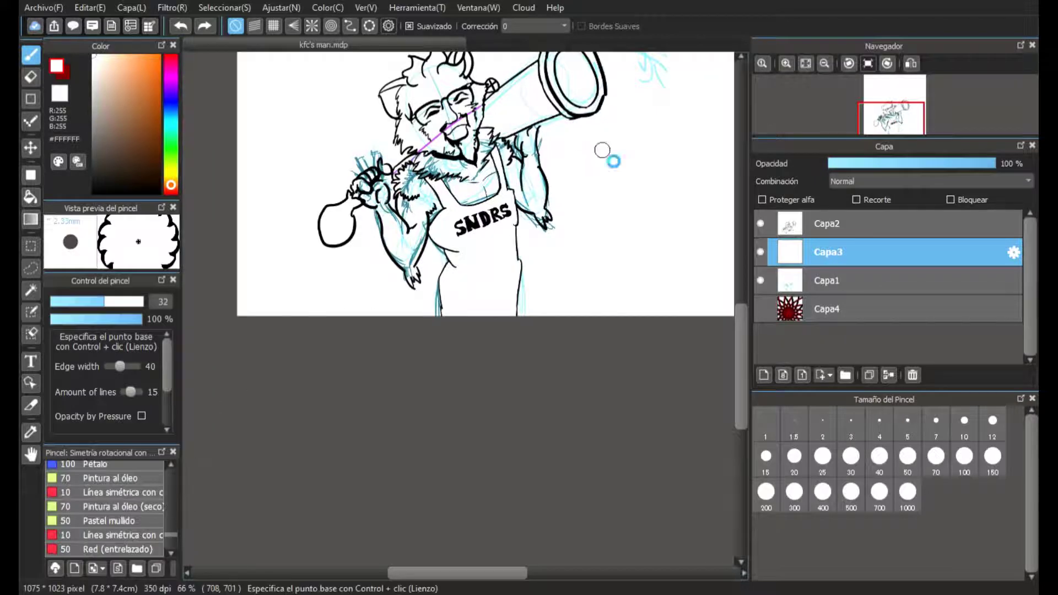
pyautogui.scroll(-2, 562, 168)
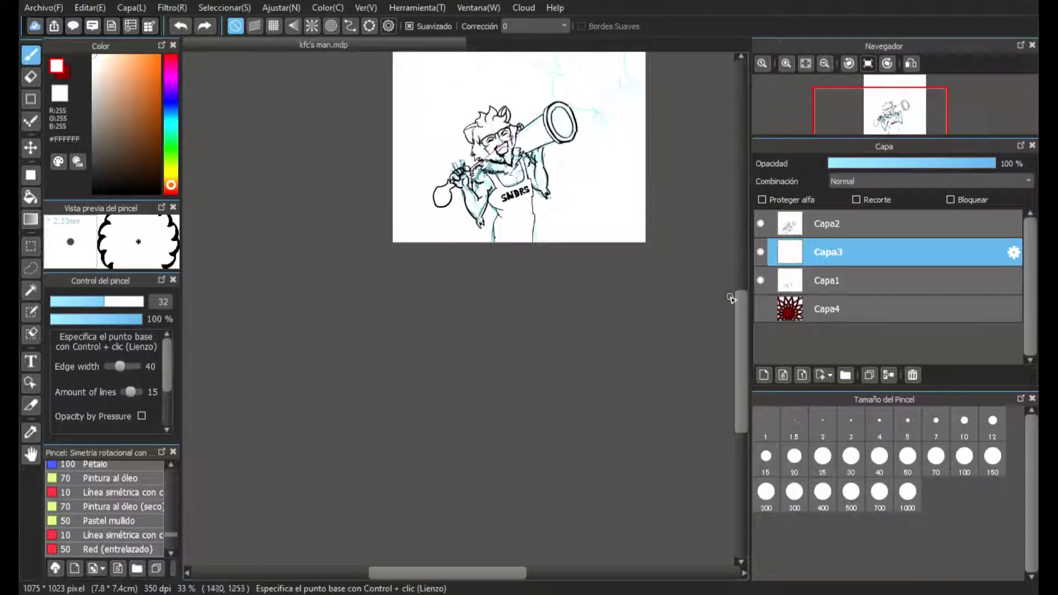
pyautogui.moveTo(738, 299); pyautogui.dragTo(736, 261)
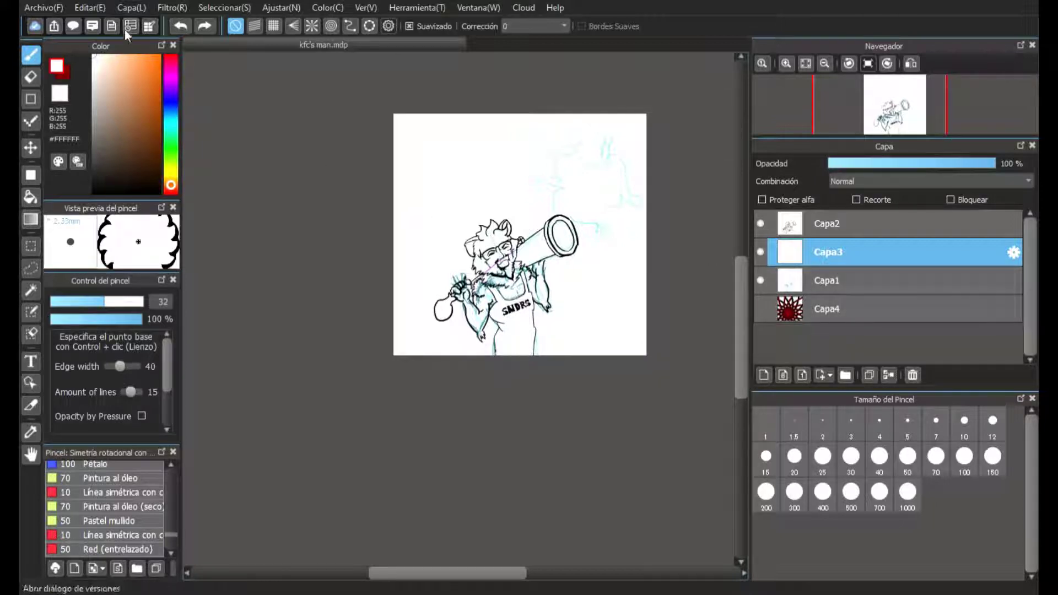
pyautogui.hotkey('ctrl', 'shift', 'n')
pyautogui.moveTo(880, 257); pyautogui.dragTo(874, 317)
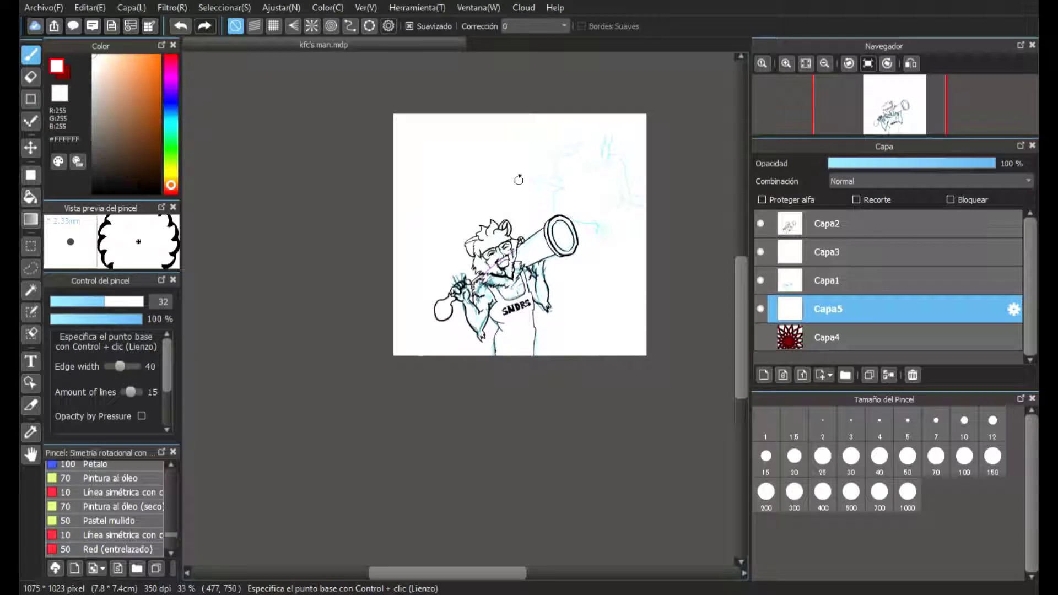
# - Try dark red rotational symmetry swirls across the canvas on Capa5 at brush sizes 32 and 59, and undo each one
pyautogui.moveTo(566, 112); pyautogui.dragTo(614, 93)
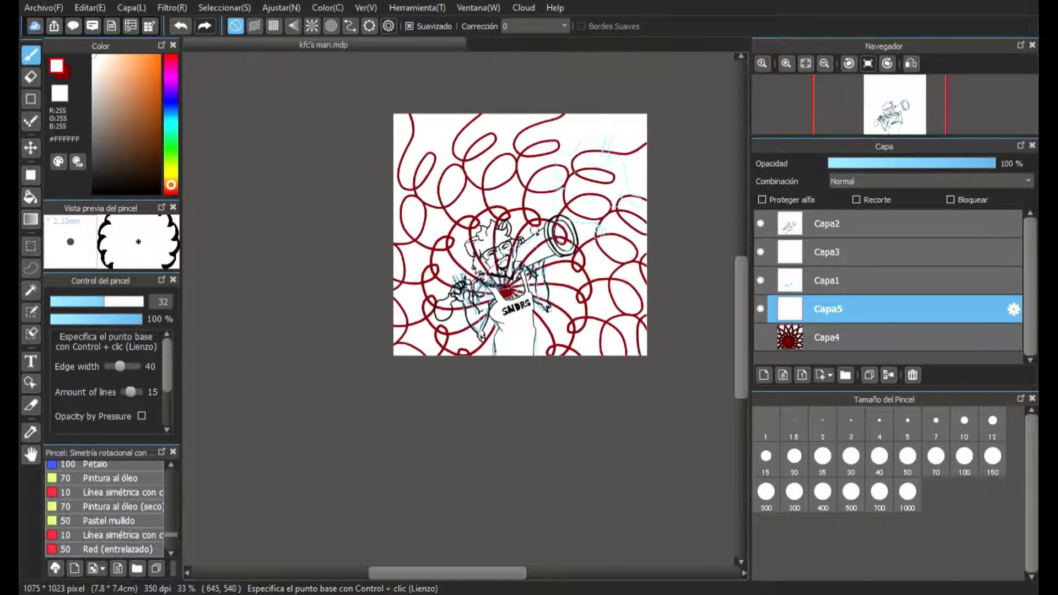
pyautogui.click(184, 27)
pyautogui.moveTo(106, 304); pyautogui.dragTo(123, 303)
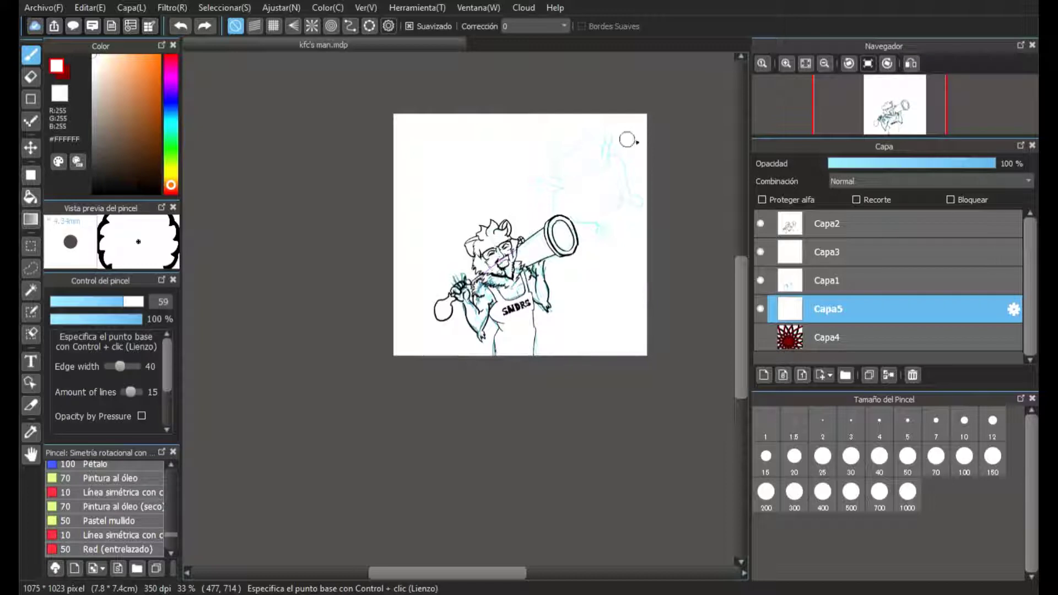
pyautogui.moveTo(626, 139); pyautogui.dragTo(654, 149)
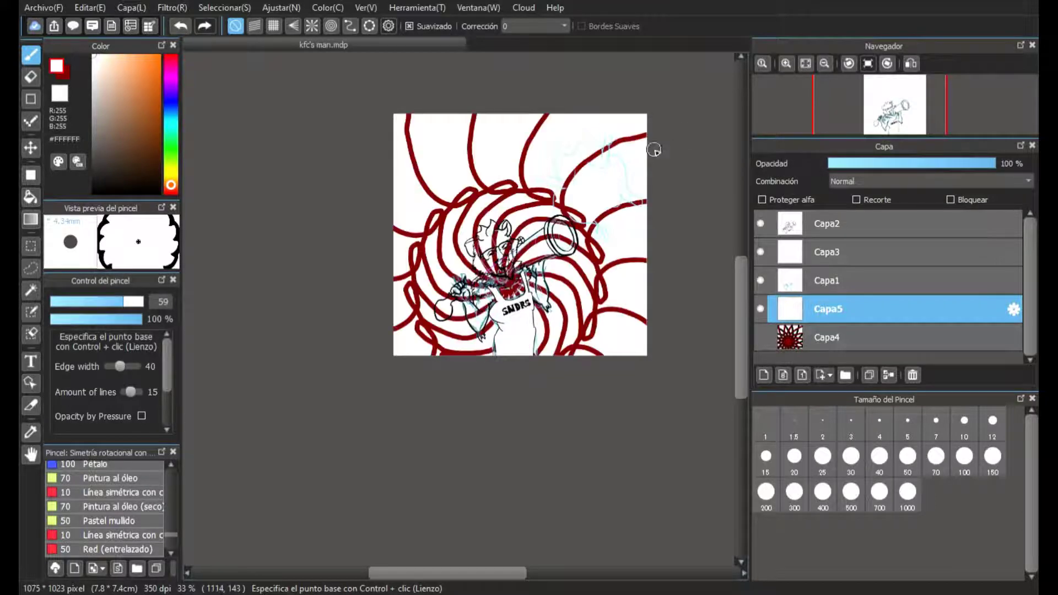
pyautogui.click(185, 29)
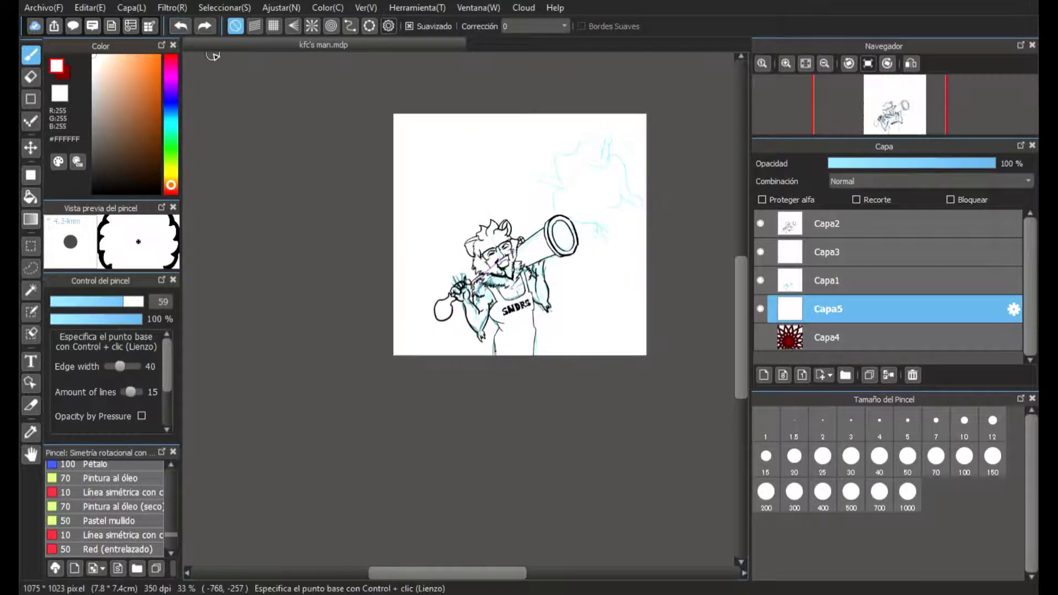
# - Try a rotational symmetry stroke at size 59 over the apron lettering on Capa1, and undo it
pyautogui.scroll(8, 480, 279)
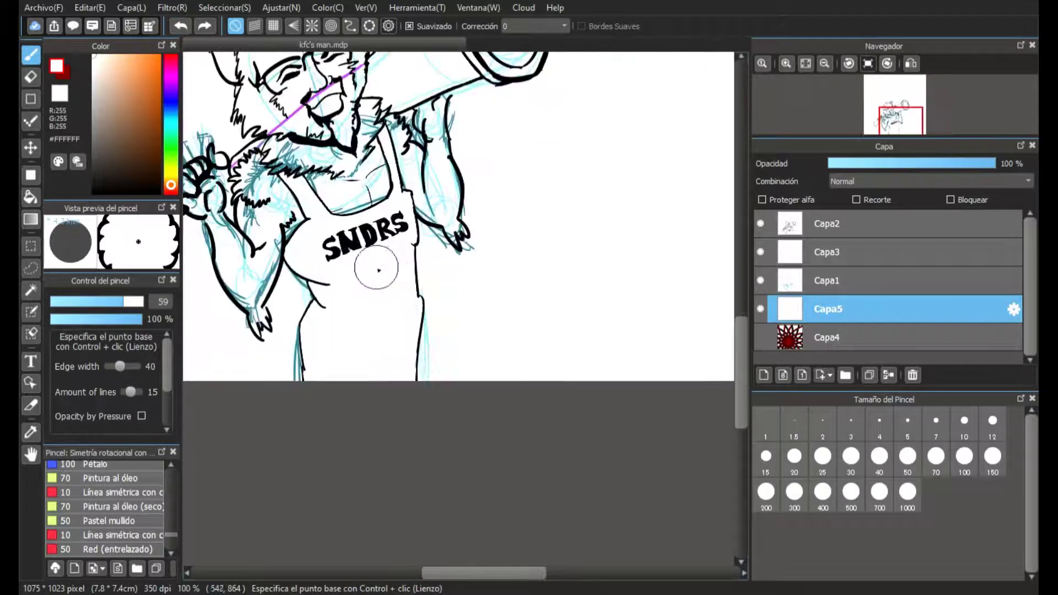
pyautogui.scroll(1, 370, 266)
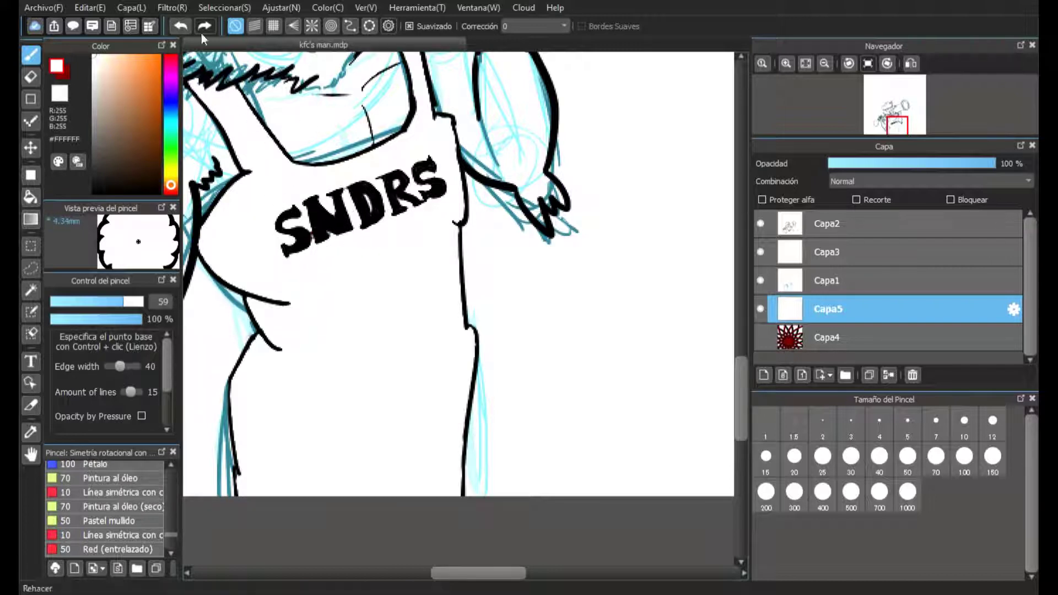
pyautogui.click(859, 283)
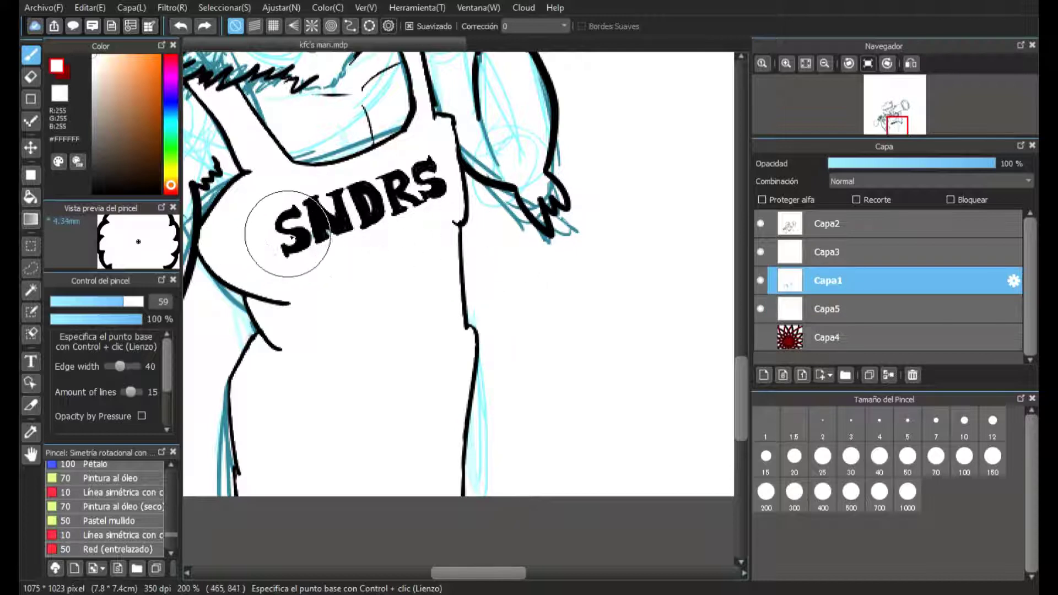
pyautogui.moveTo(377, 223); pyautogui.dragTo(379, 203)
pyautogui.hotkey('ctrl', 'z')
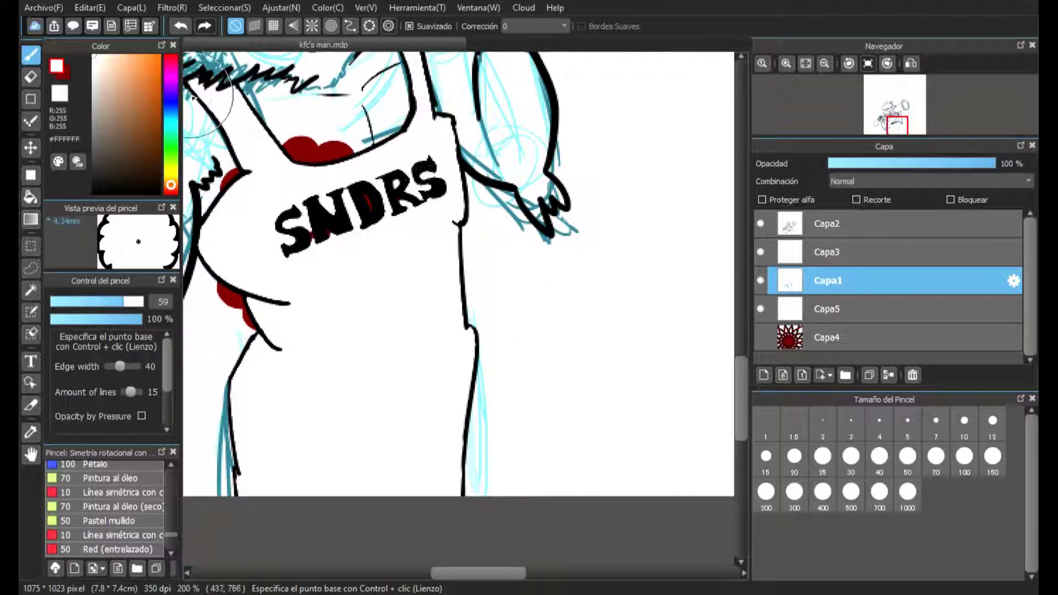
pyautogui.hotkey('ctrl', 'z')
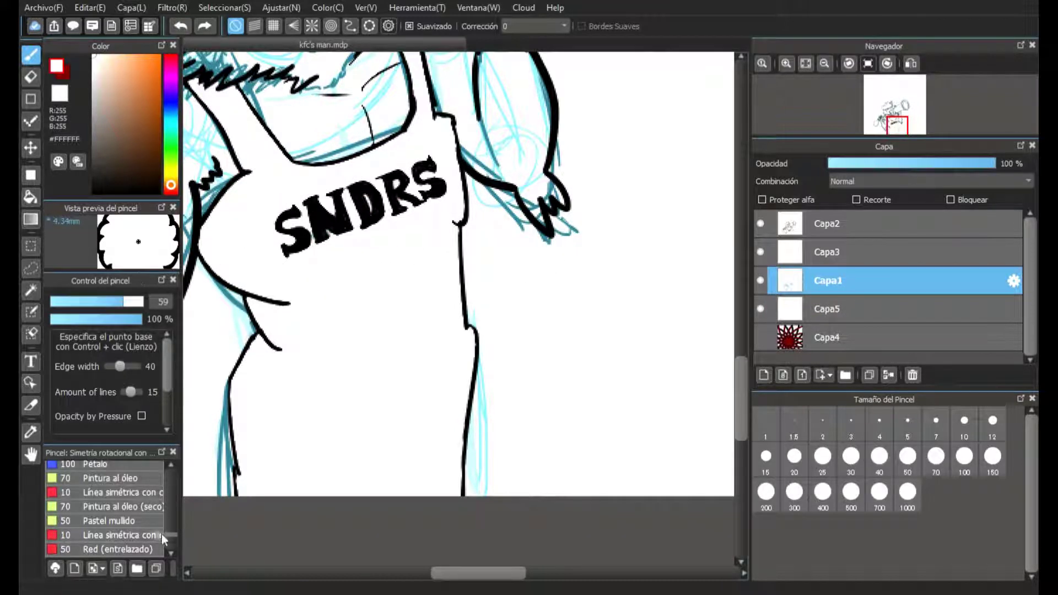
# - Paint white along the sketch behind the middle SNDRS letters on Capa1 with the Pluma brush at size 16
pyautogui.moveTo(171, 531); pyautogui.dragTo(176, 466)
pyautogui.click(141, 468)
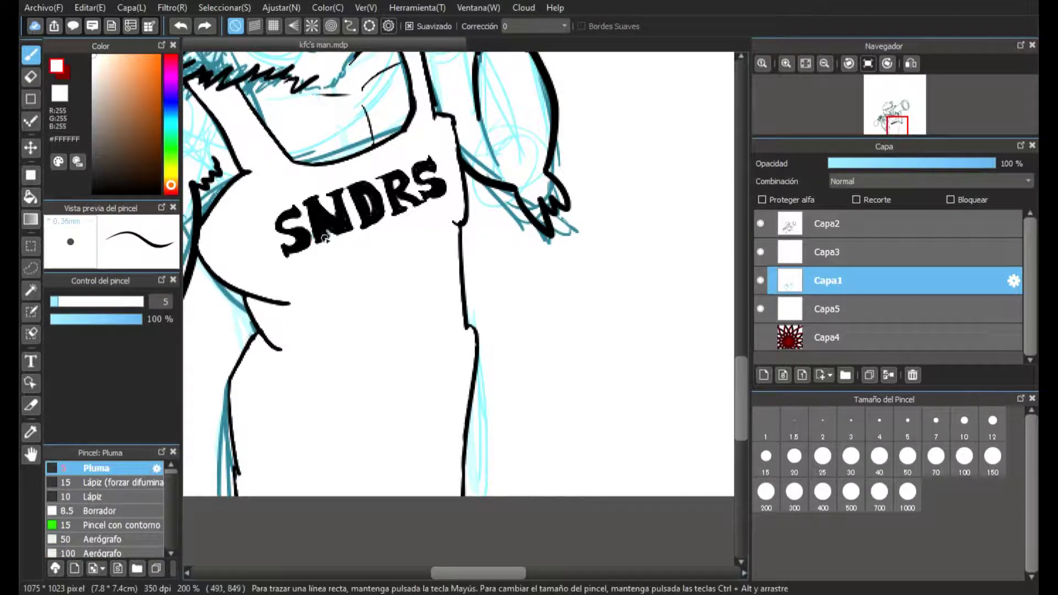
pyautogui.click(81, 302)
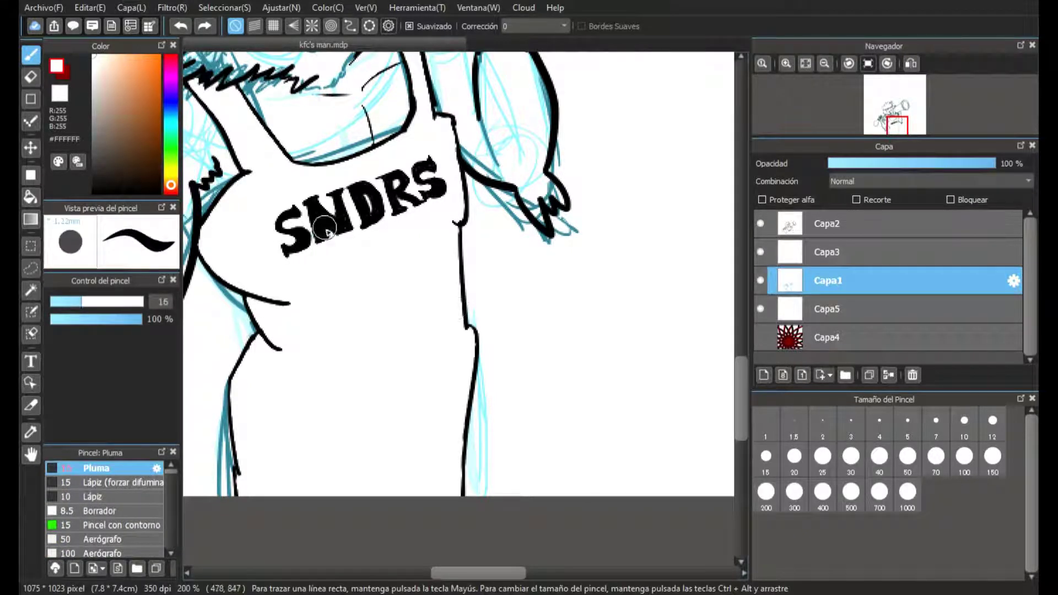
pyautogui.moveTo(346, 231)
pyautogui.mouseDown()
pyautogui.moveTo(398, 197)
pyautogui.moveTo(380, 219)
pyautogui.mouseUp()
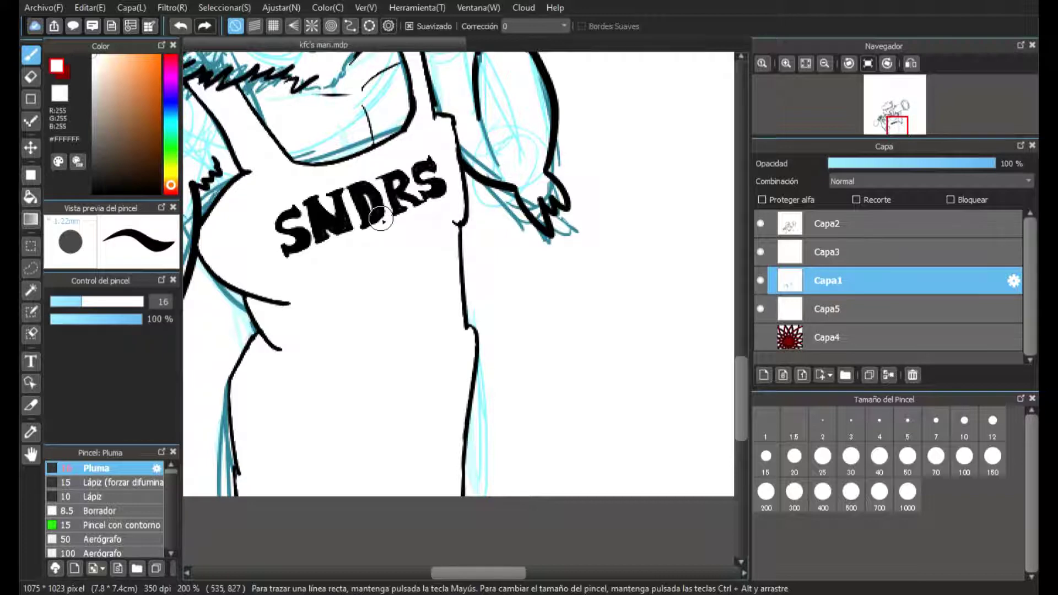
# - Examine the apron's straps, neckline, lettering and side outlines up close
pyautogui.scroll(1, 326, 288)
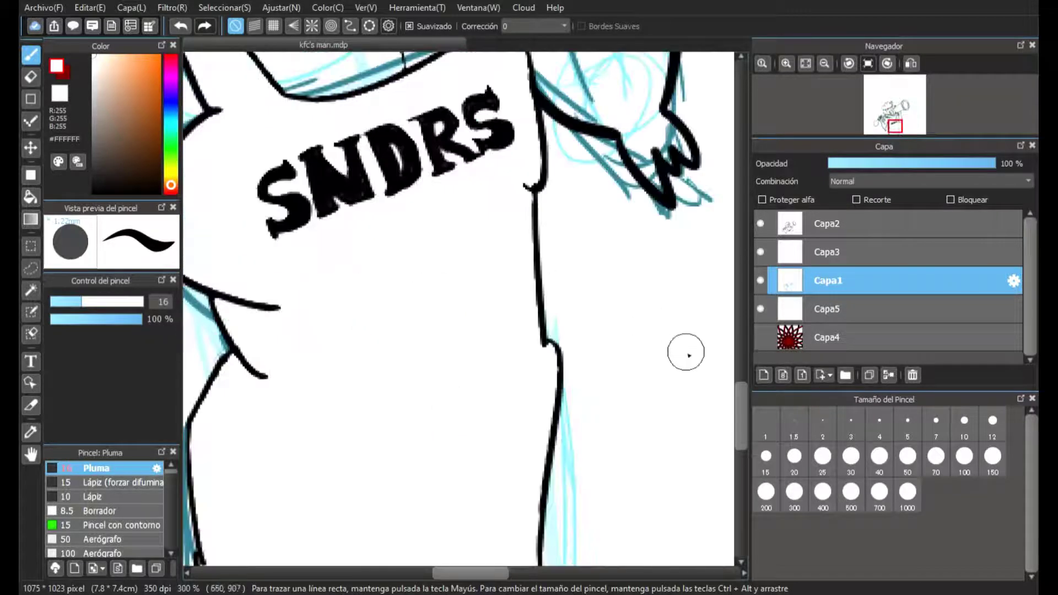
pyautogui.moveTo(743, 404); pyautogui.dragTo(739, 356)
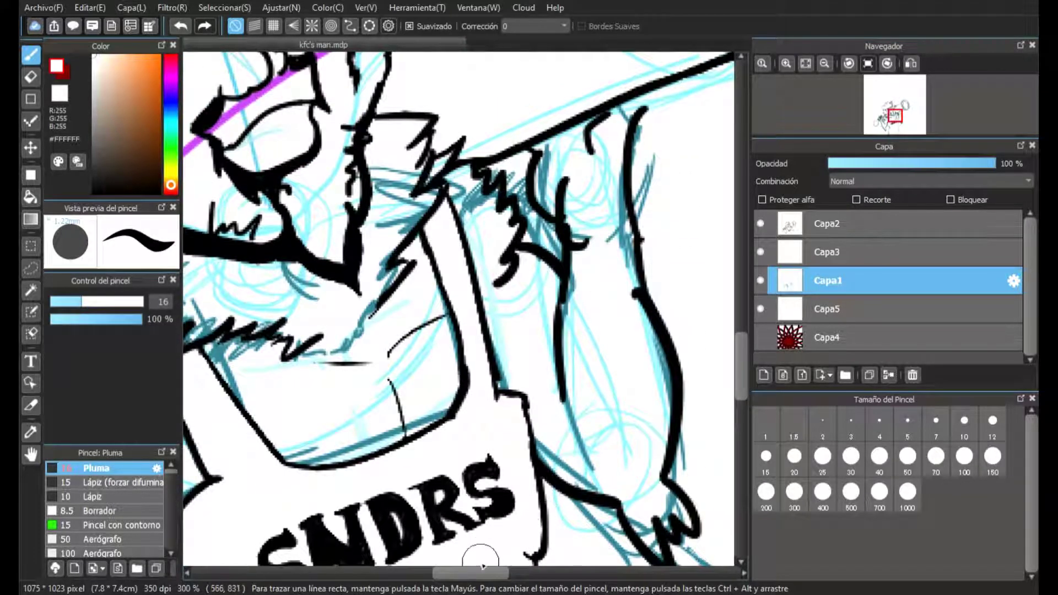
pyautogui.moveTo(488, 576); pyautogui.dragTo(459, 578)
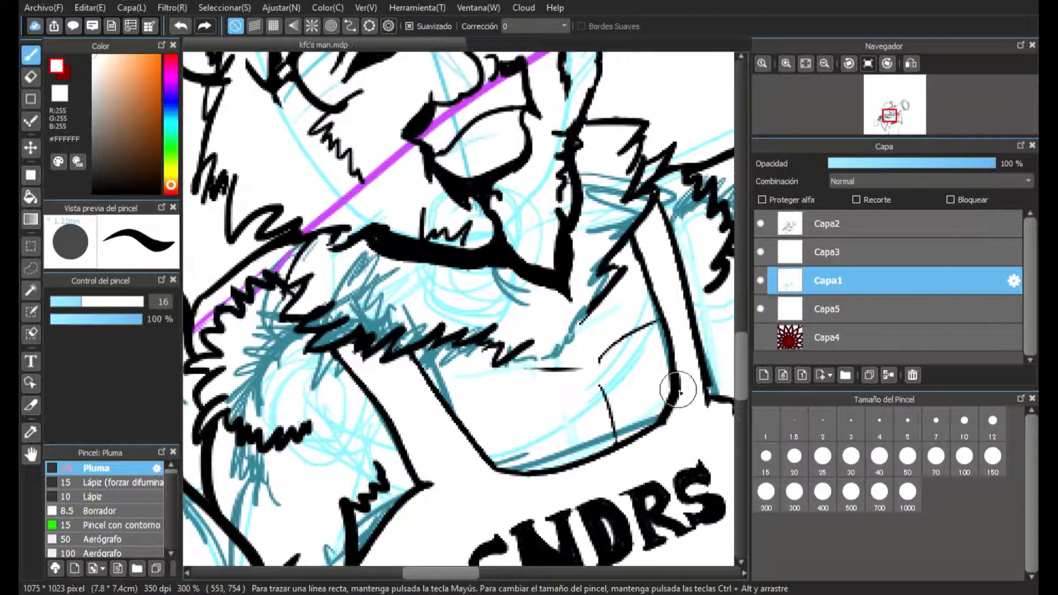
pyautogui.moveTo(741, 366); pyautogui.dragTo(742, 412)
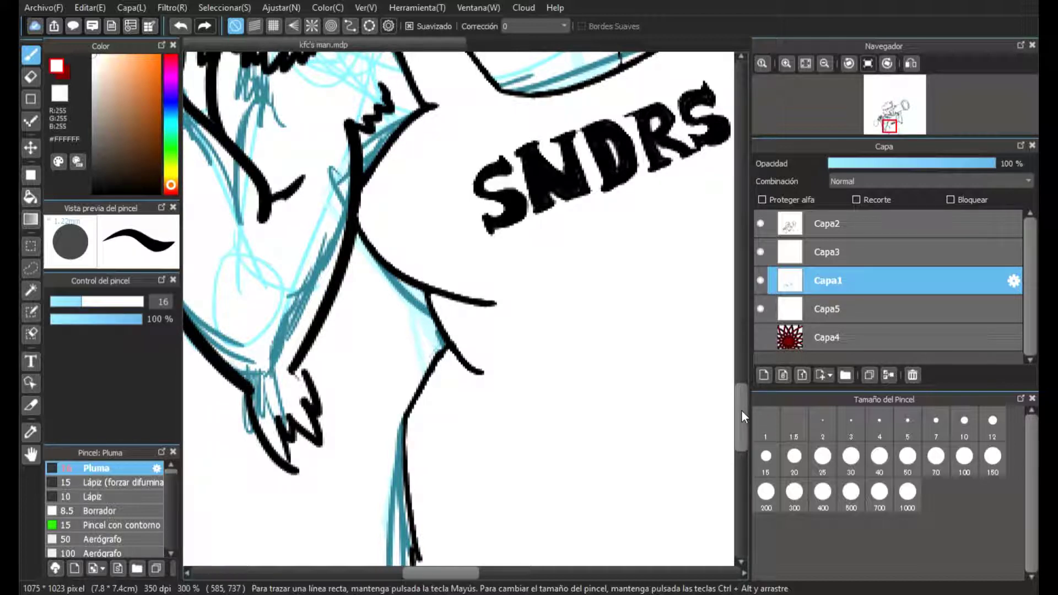
pyautogui.scroll(2, 557, 277)
pyautogui.scroll(-4, 567, 236)
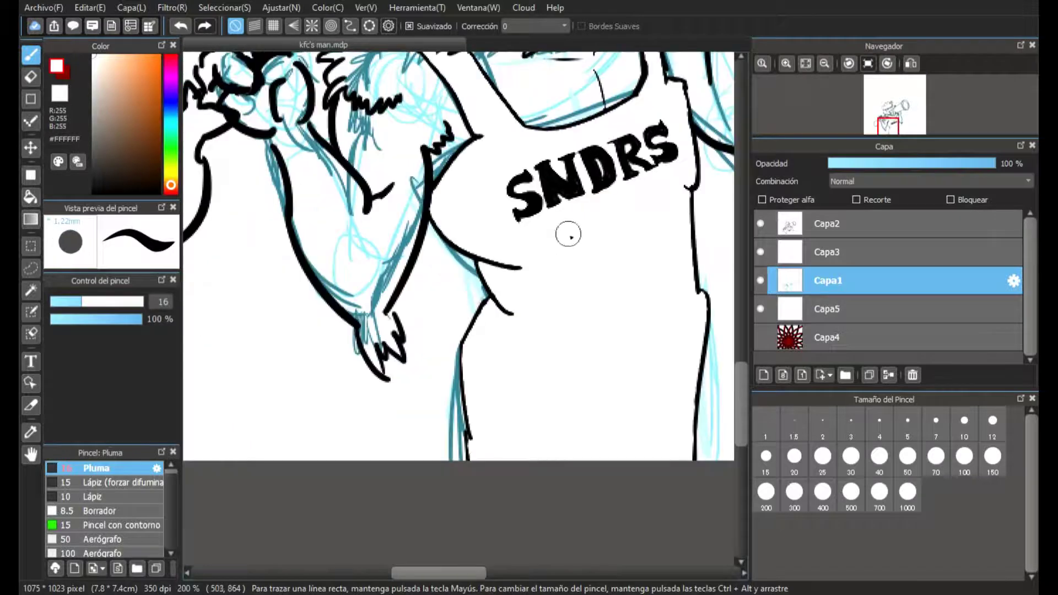
pyautogui.scroll(2, 568, 234)
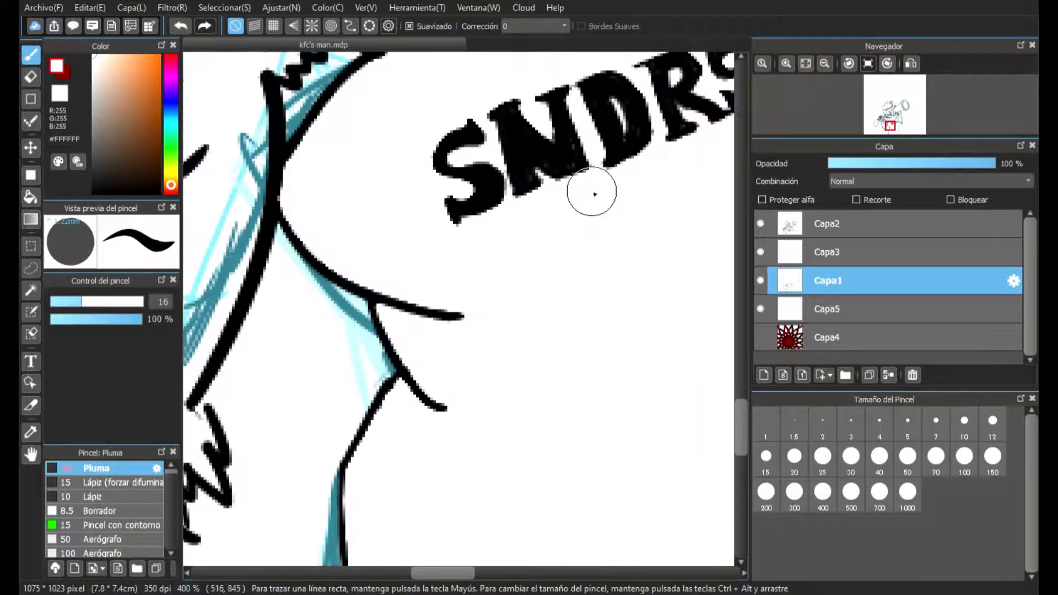
# - Touch up the final S of the SNDRS lettering on Capa2 in black (#000000) with the Pluma brush at size 5.3
pyautogui.click(852, 252)
pyautogui.click(852, 218)
pyautogui.click(113, 164)
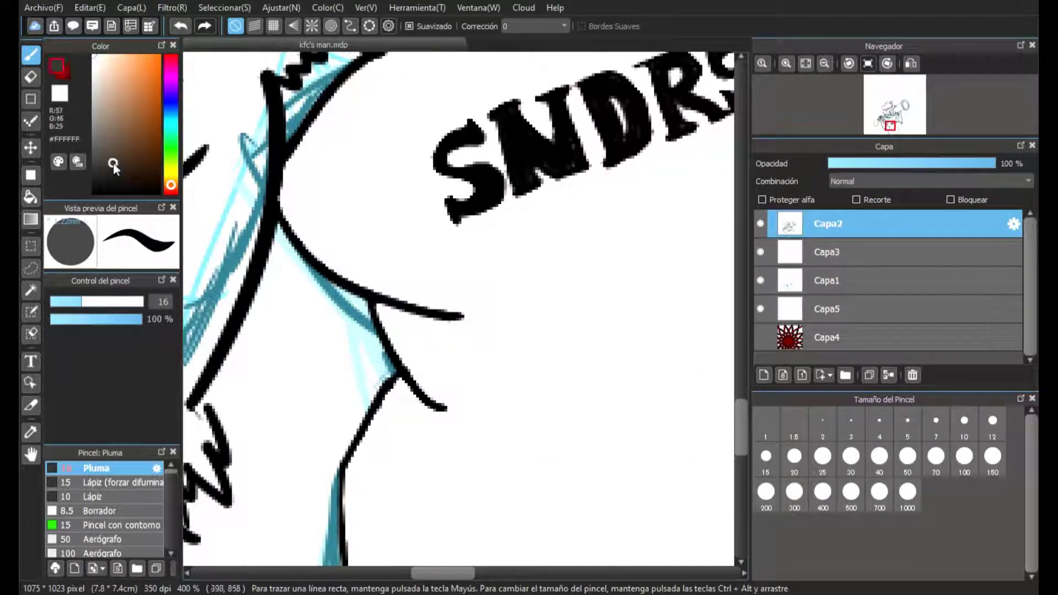
pyautogui.moveTo(113, 164); pyautogui.dragTo(113, 194)
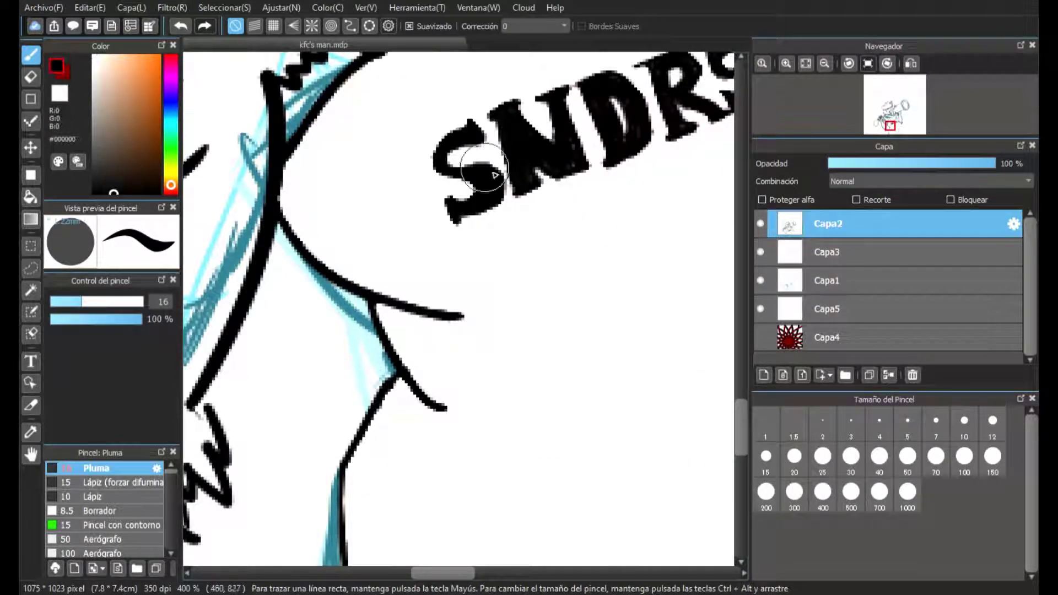
pyautogui.click(65, 302)
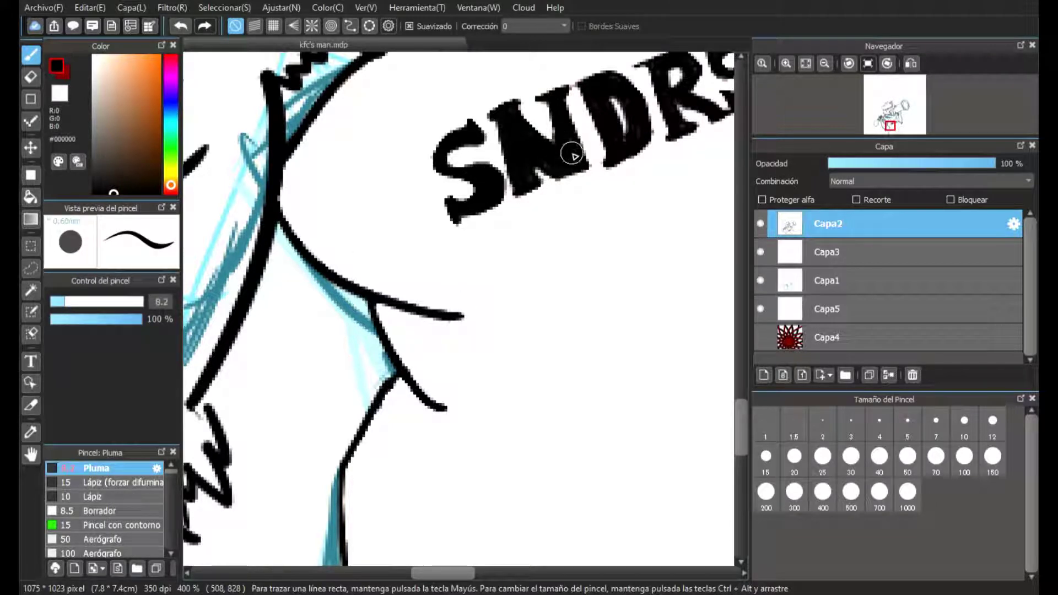
pyautogui.moveTo(433, 577); pyautogui.dragTo(450, 574)
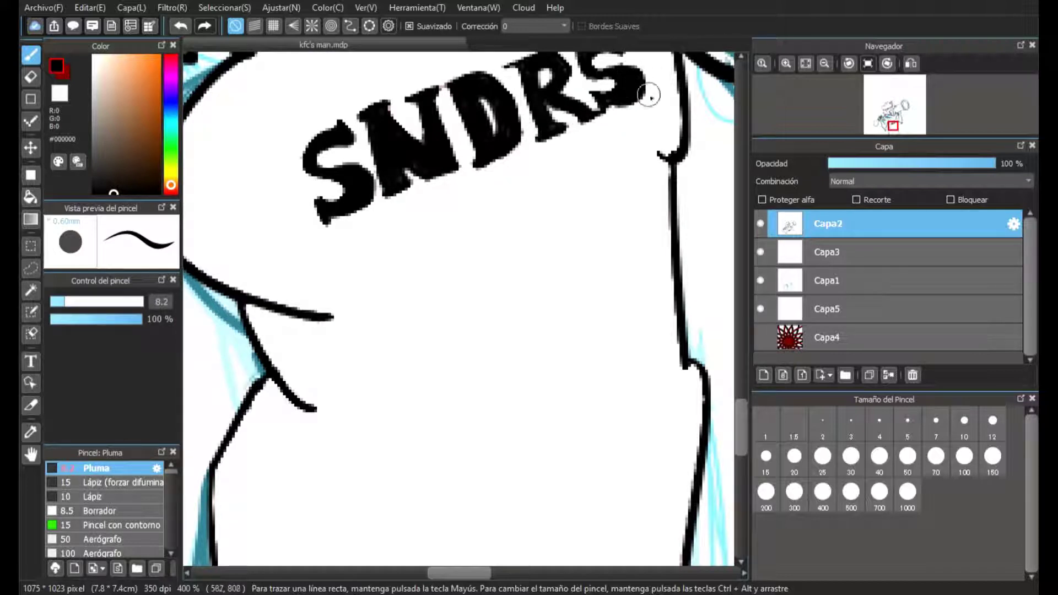
pyautogui.scroll(5, 738, 412)
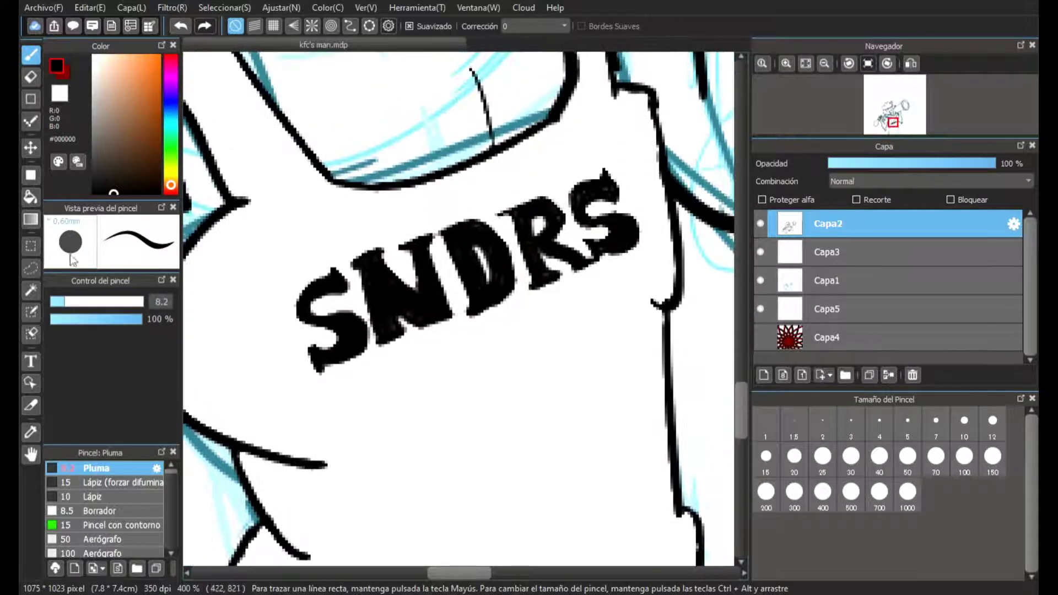
pyautogui.moveTo(65, 307); pyautogui.dragTo(59, 302)
pyautogui.moveTo(585, 194)
pyautogui.mouseDown()
pyautogui.moveTo(583, 181)
pyautogui.moveTo(610, 177)
pyautogui.moveTo(607, 187)
pyautogui.mouseUp()
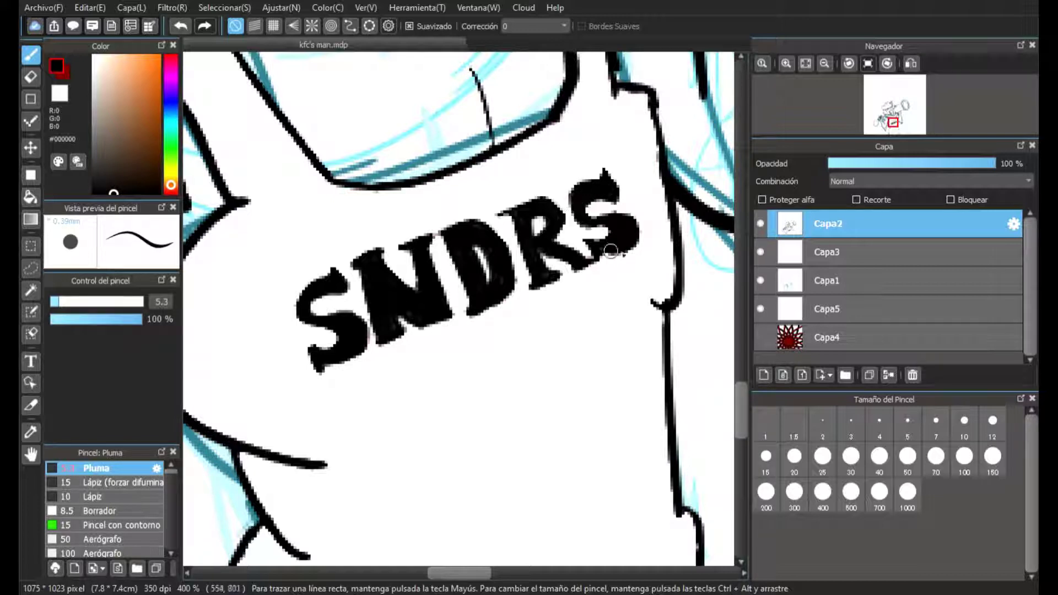
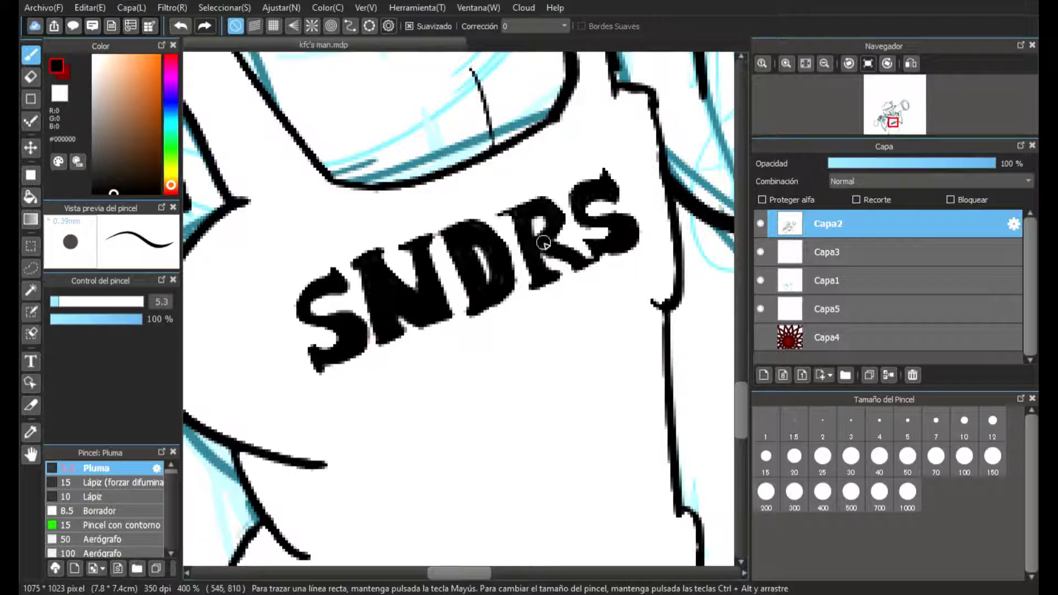
# - Hide the Capa1 sketch and set the brush color to pale yellow (#FFEB97) for painting on Capa5
pyautogui.scroll(-8, 711, 331)
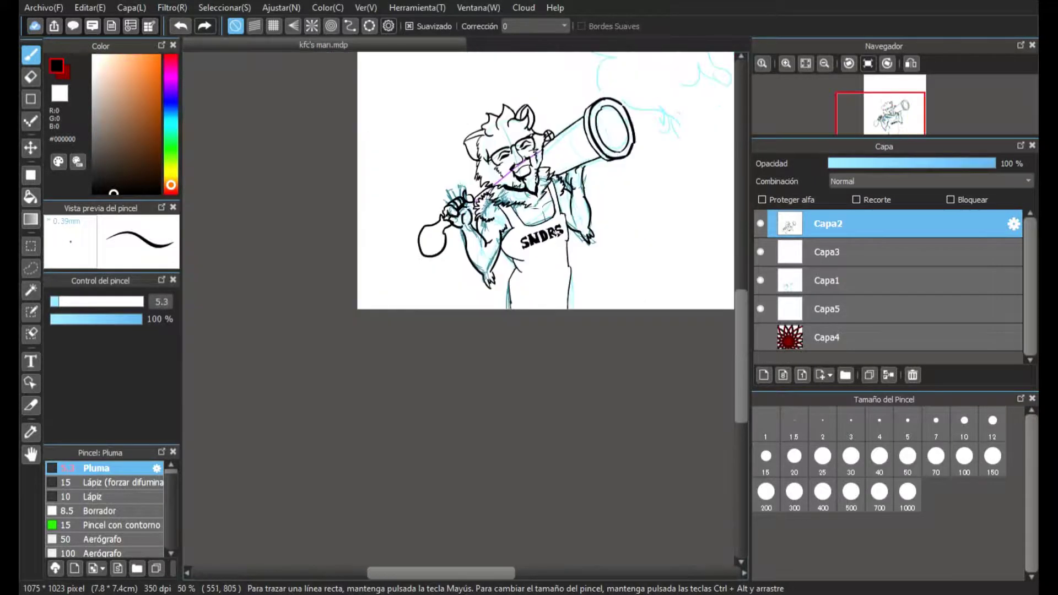
pyautogui.scroll(2, 650, 304)
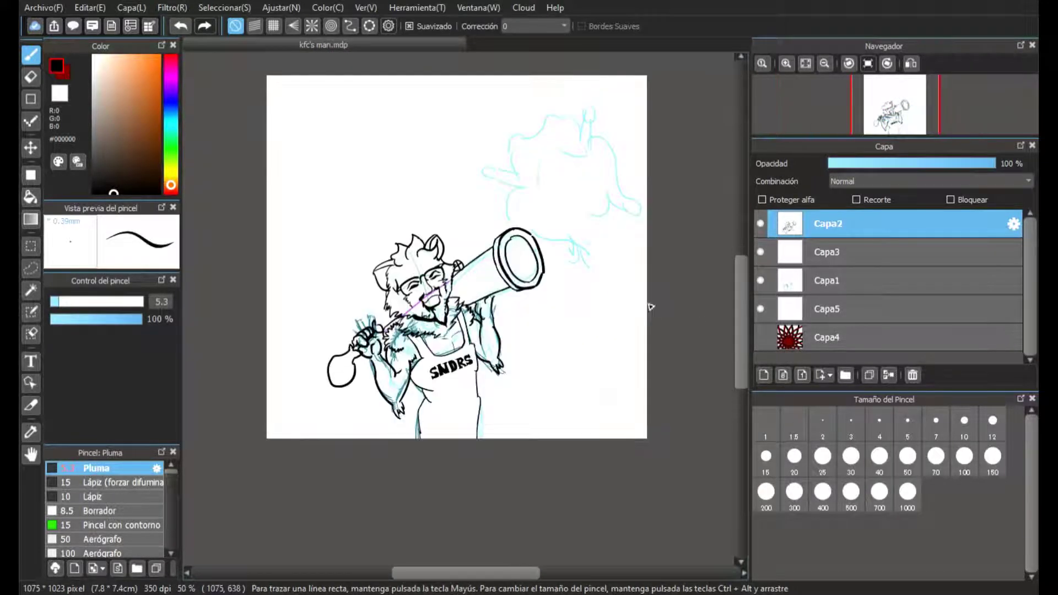
pyautogui.scroll(3, 473, 361)
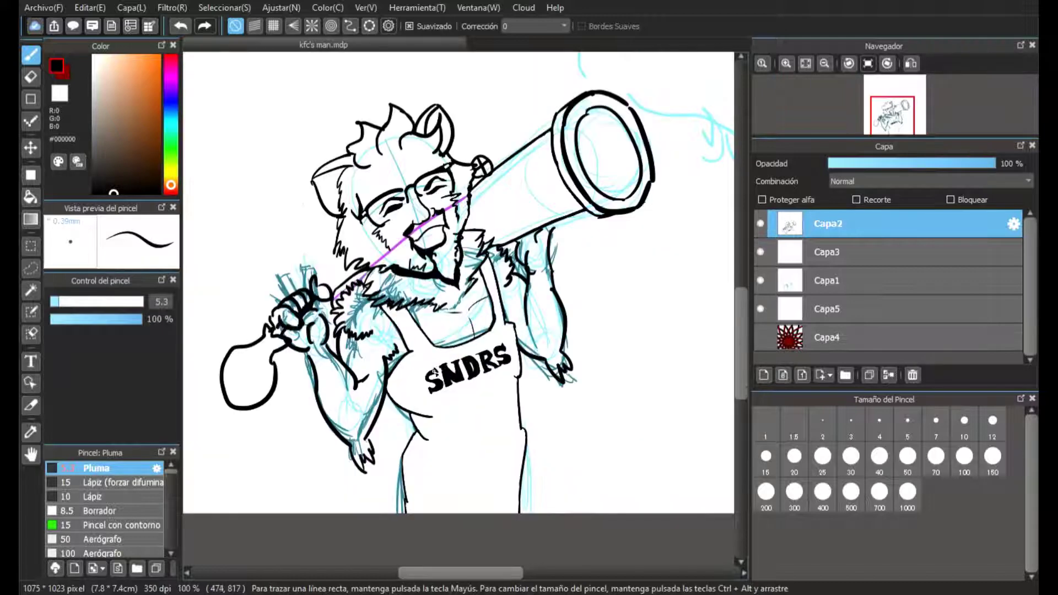
pyautogui.scroll(-2, 446, 300)
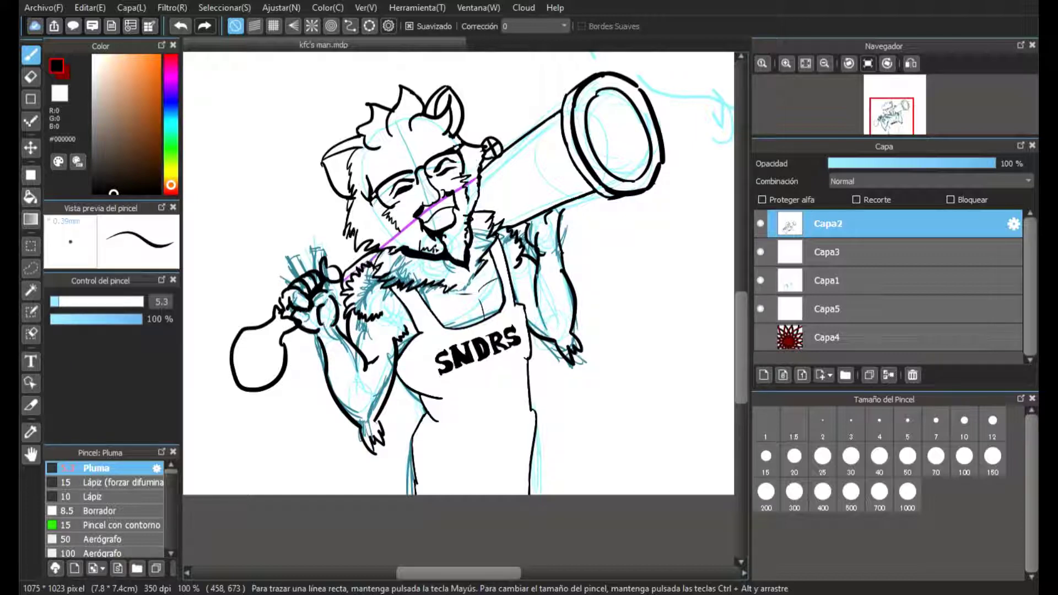
pyautogui.click(760, 281)
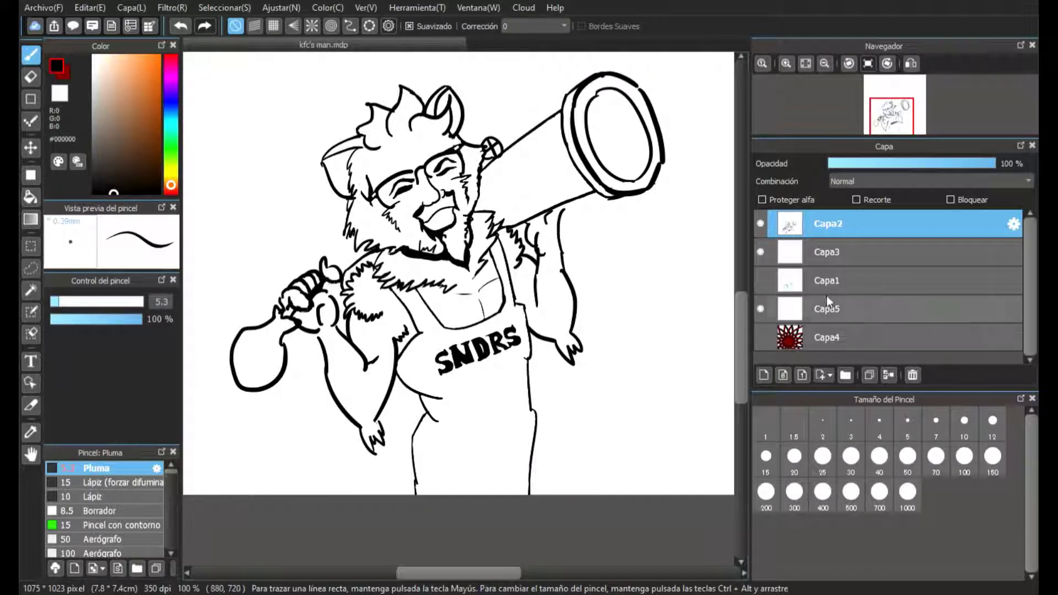
pyautogui.click(852, 311)
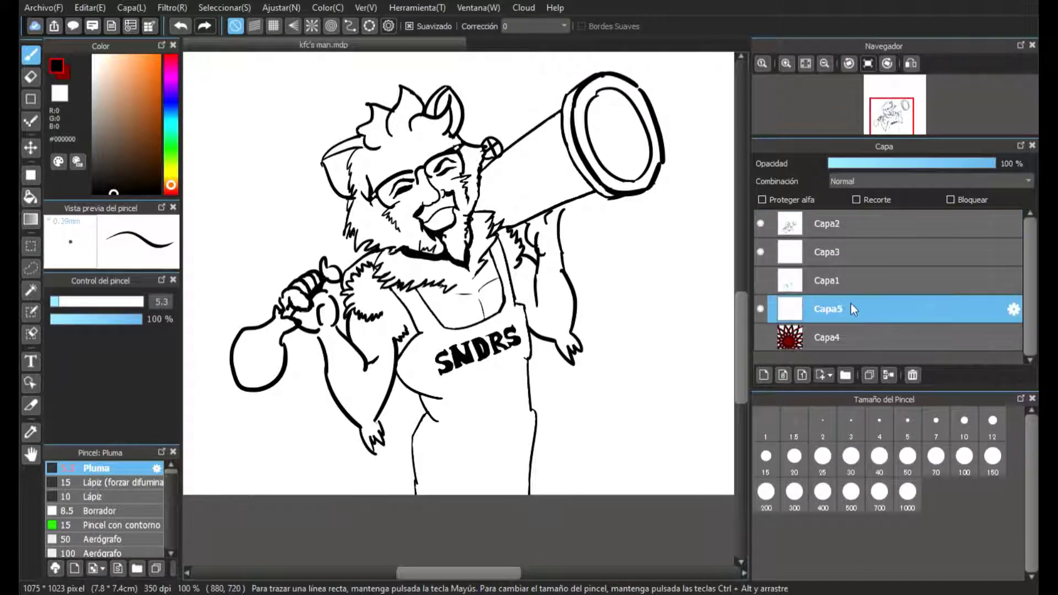
pyautogui.click(118, 71)
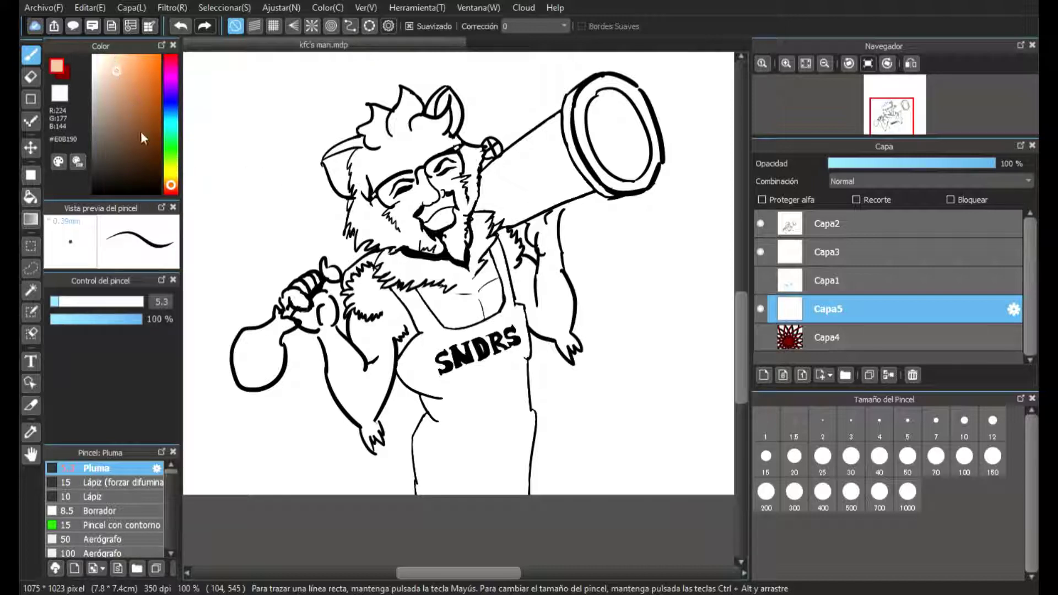
pyautogui.click(170, 176)
pyautogui.moveTo(134, 97); pyautogui.dragTo(120, 56)
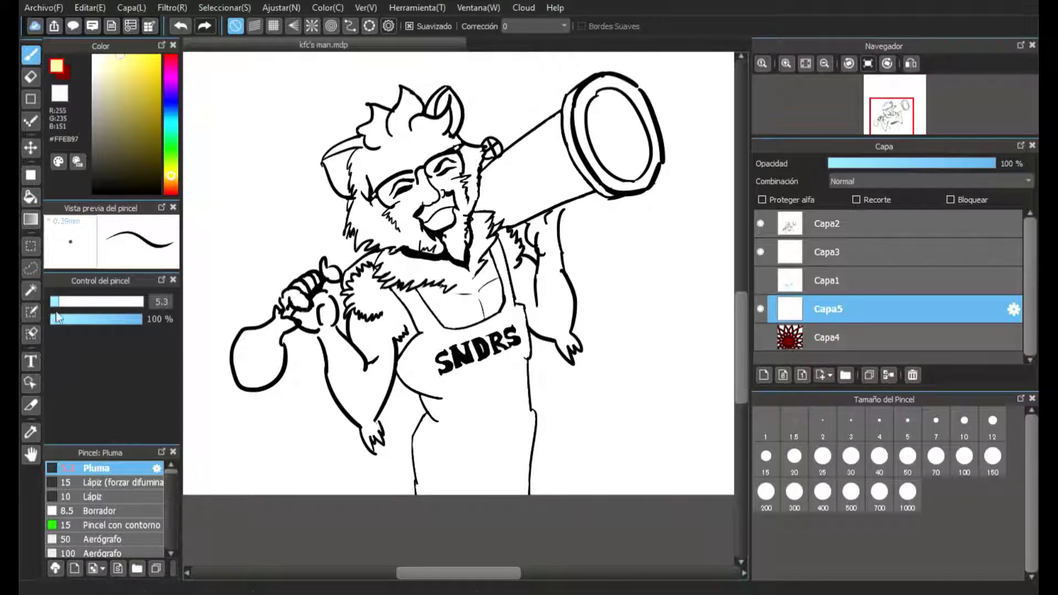
# - Paint the shoulder fur of the arm gripping the handle pale yellow on Capa5 with Pluma sizes 15 and 24
pyautogui.click(80, 306)
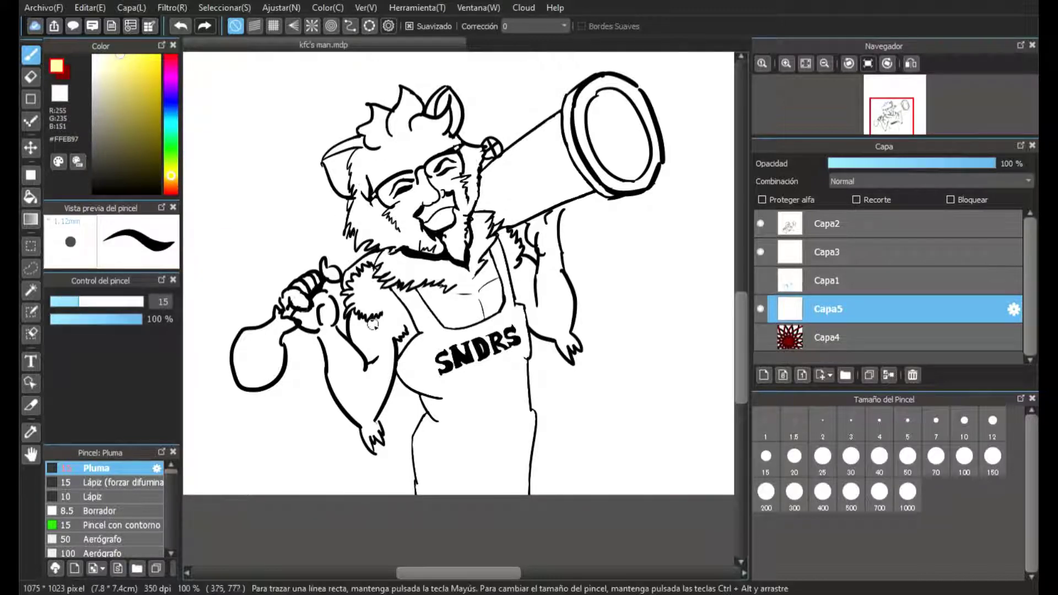
pyautogui.click(96, 302)
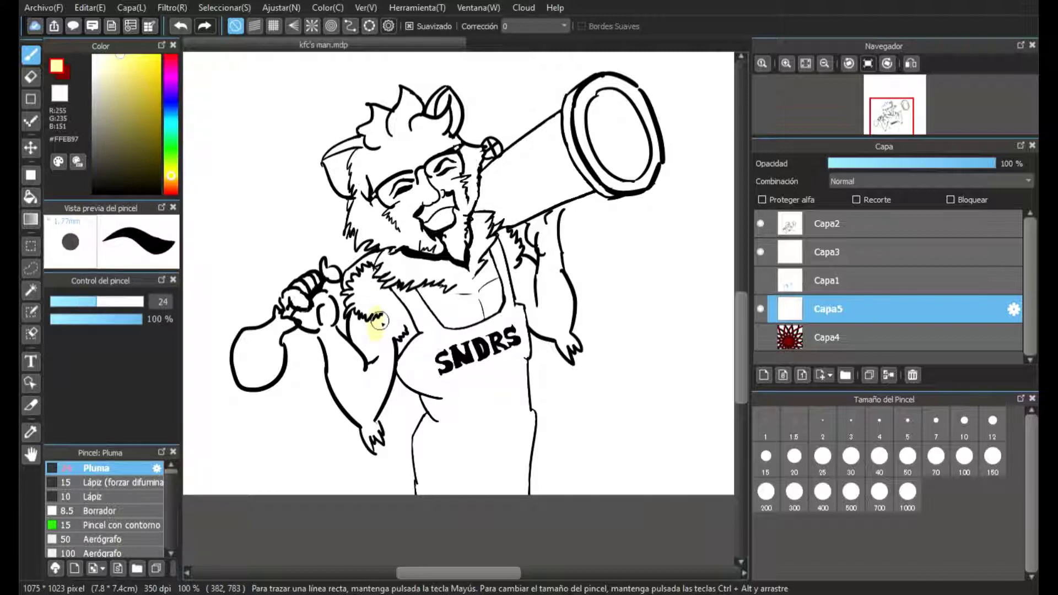
pyautogui.moveTo(378, 320); pyautogui.dragTo(370, 338)
pyautogui.scroll(3, 367, 297)
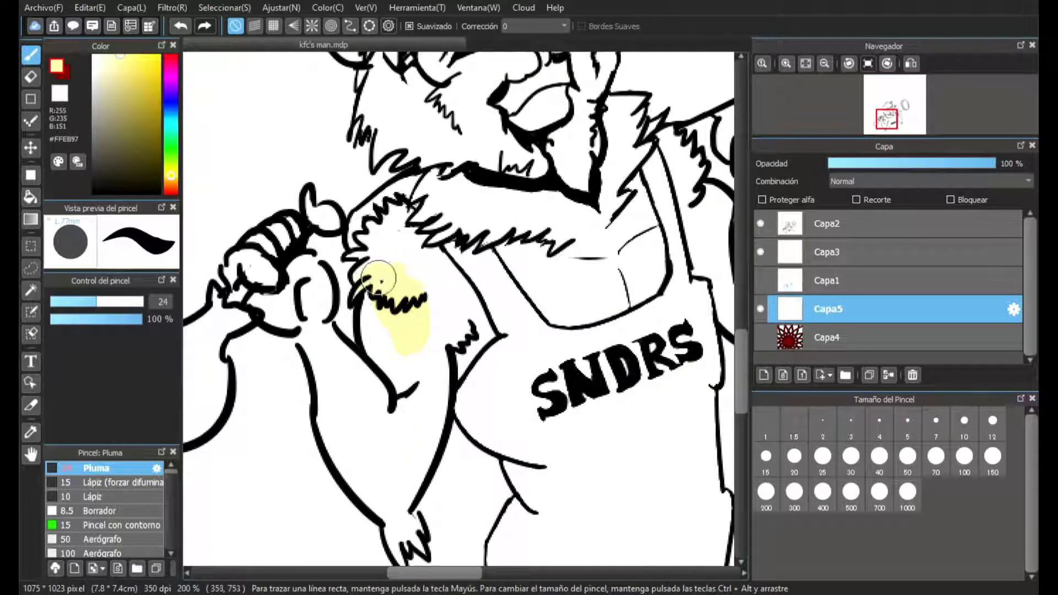
pyautogui.click(81, 302)
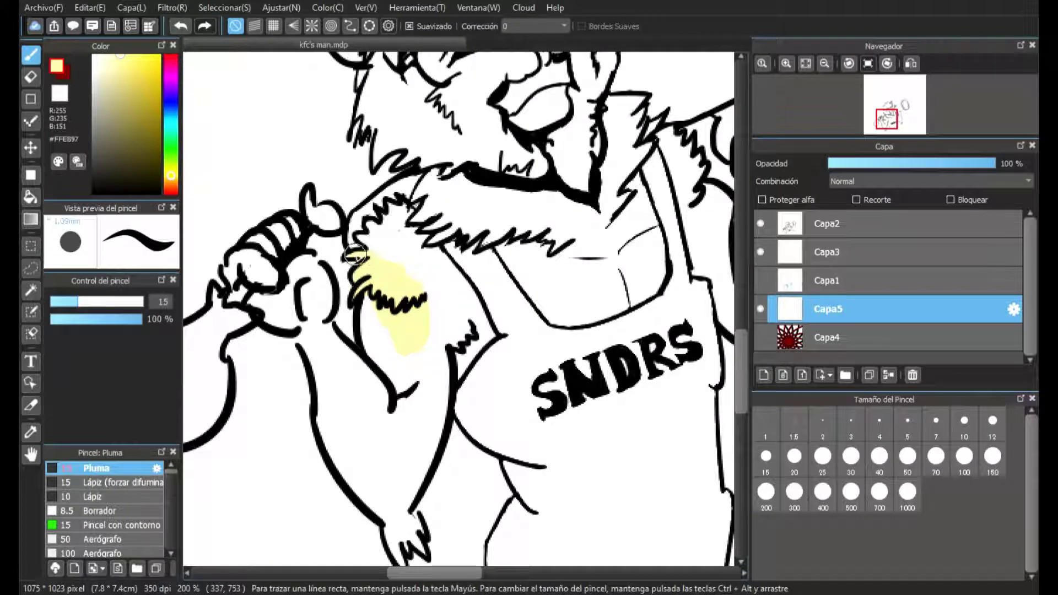
pyautogui.moveTo(361, 239)
pyautogui.mouseDown()
pyautogui.moveTo(379, 239)
pyautogui.moveTo(392, 208)
pyautogui.mouseUp()
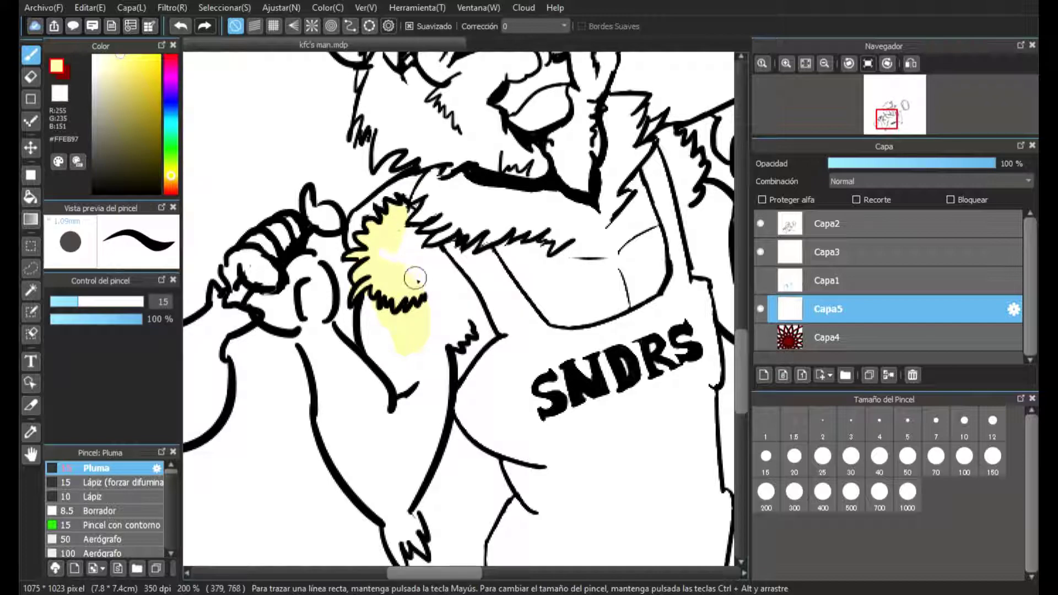
# - Fill the rest of that upper arm and its forearm in pale yellow on Capa5 with the brush at size 29
pyautogui.scroll(-3, 393, 276)
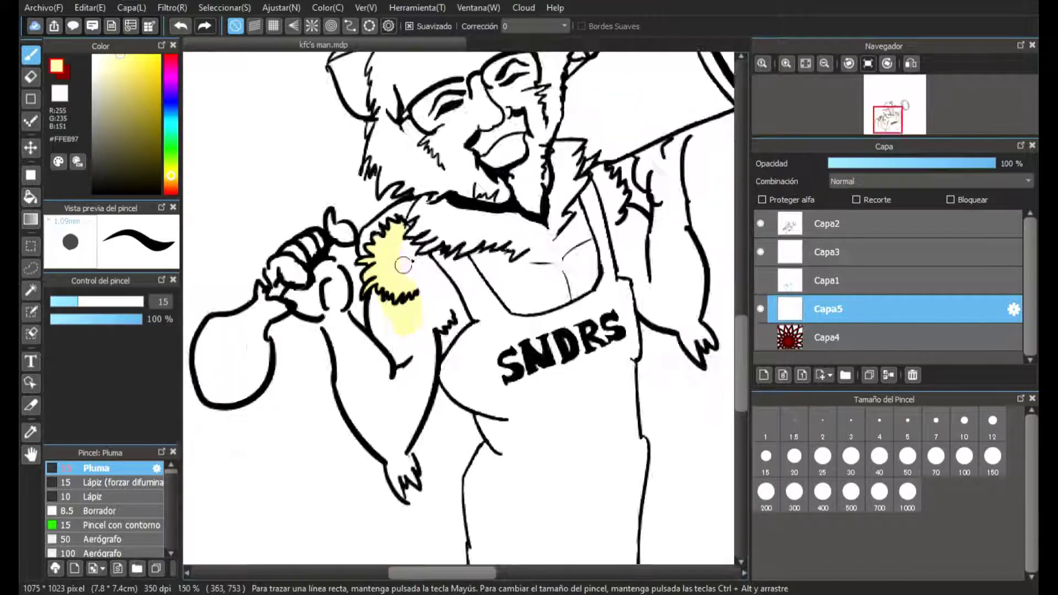
pyautogui.scroll(3, 500, 172)
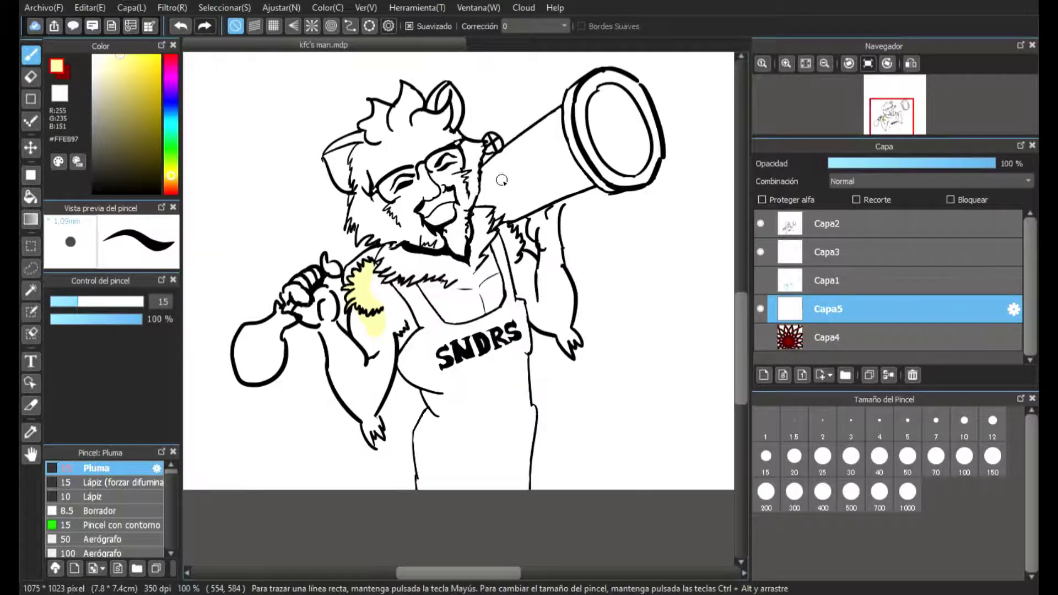
pyautogui.scroll(-1, 437, 230)
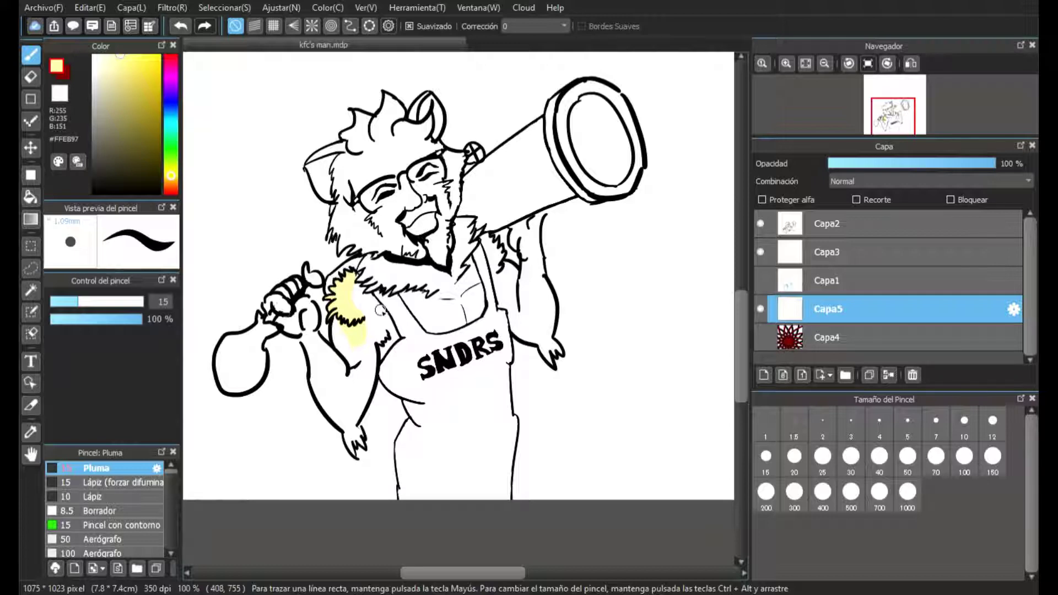
pyautogui.scroll(1, 381, 311)
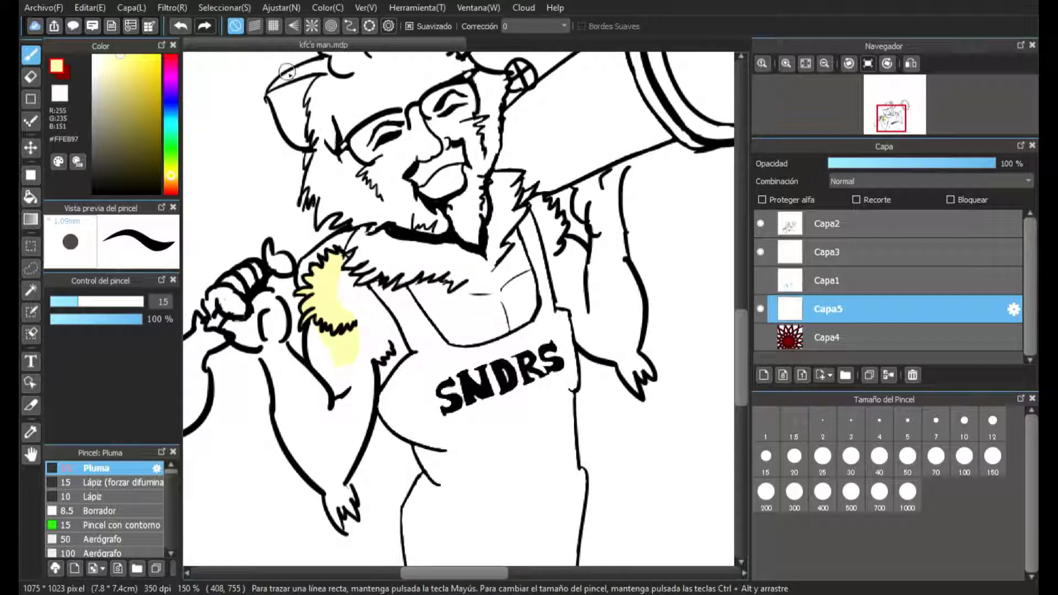
pyautogui.click(101, 303)
pyautogui.moveTo(356, 301)
pyautogui.mouseDown()
pyautogui.moveTo(345, 272)
pyautogui.moveTo(373, 308)
pyautogui.moveTo(363, 339)
pyautogui.moveTo(389, 332)
pyautogui.moveTo(322, 361)
pyautogui.moveTo(317, 331)
pyautogui.moveTo(321, 375)
pyautogui.moveTo(350, 363)
pyautogui.moveTo(354, 428)
pyautogui.moveTo(365, 381)
pyautogui.moveTo(347, 466)
pyautogui.moveTo(327, 461)
pyautogui.moveTo(295, 406)
pyautogui.moveTo(313, 469)
pyautogui.moveTo(302, 461)
pyautogui.moveTo(282, 409)
pyautogui.moveTo(292, 395)
pyautogui.moveTo(321, 429)
pyautogui.moveTo(322, 415)
pyautogui.moveTo(301, 400)
pyautogui.mouseUp()
pyautogui.scroll(-1, 300, 400)
pyautogui.scroll(2, 215, 295)
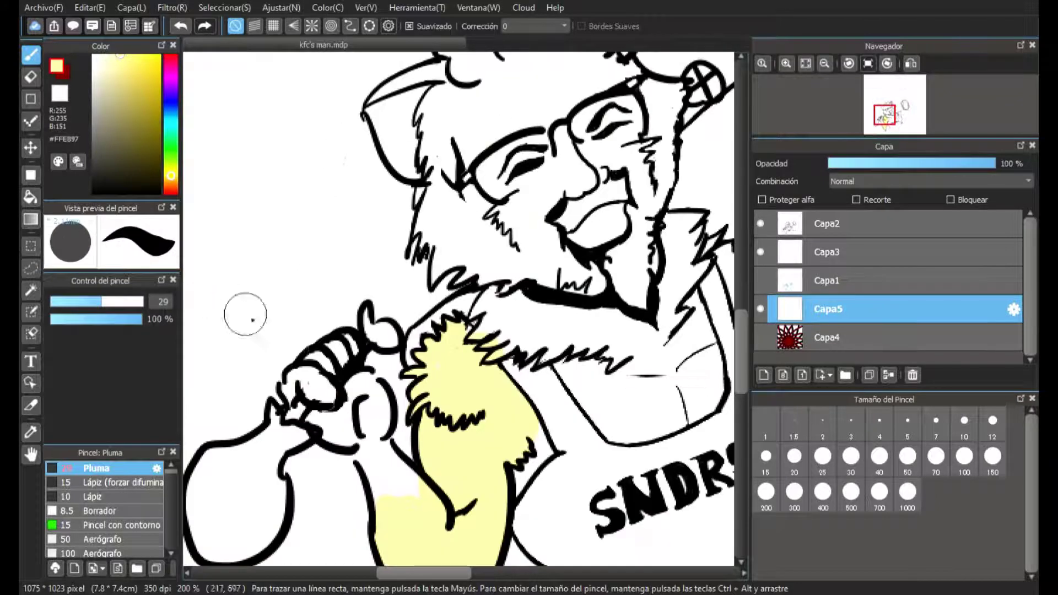
# - Paint the gripping hand's fingers at size 29 and its palm at size 23 in pale yellow on Capa5
pyautogui.scroll(1, 303, 366)
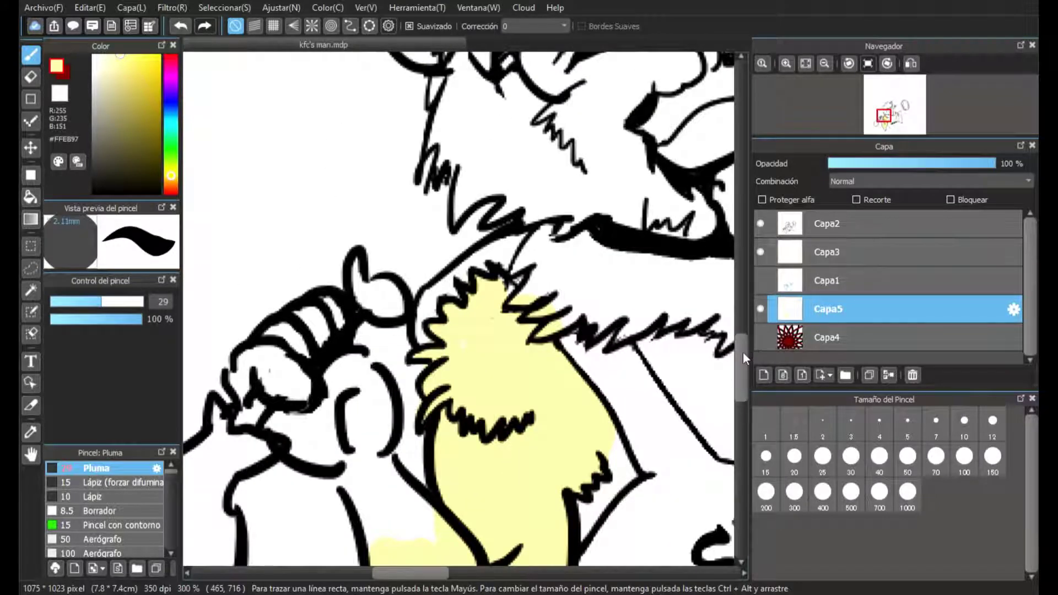
pyautogui.moveTo(743, 353); pyautogui.dragTo(743, 365)
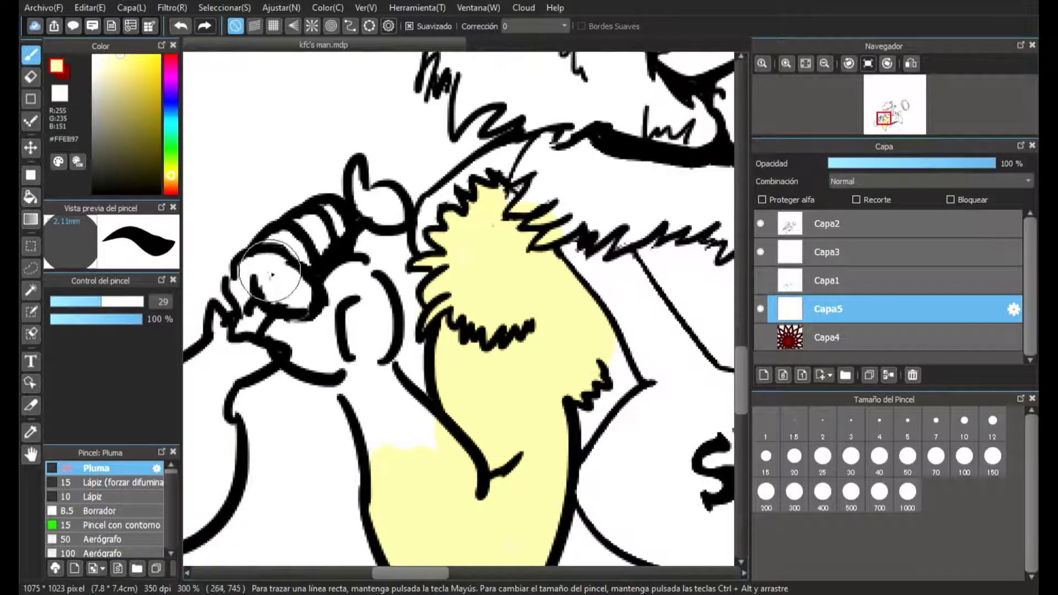
pyautogui.moveTo(248, 274)
pyautogui.mouseDown()
pyautogui.moveTo(255, 271)
pyautogui.moveTo(267, 286)
pyautogui.moveTo(299, 281)
pyautogui.moveTo(276, 250)
pyautogui.moveTo(316, 235)
pyautogui.moveTo(312, 250)
pyautogui.moveTo(331, 228)
pyautogui.mouseUp()
pyautogui.click(94, 302)
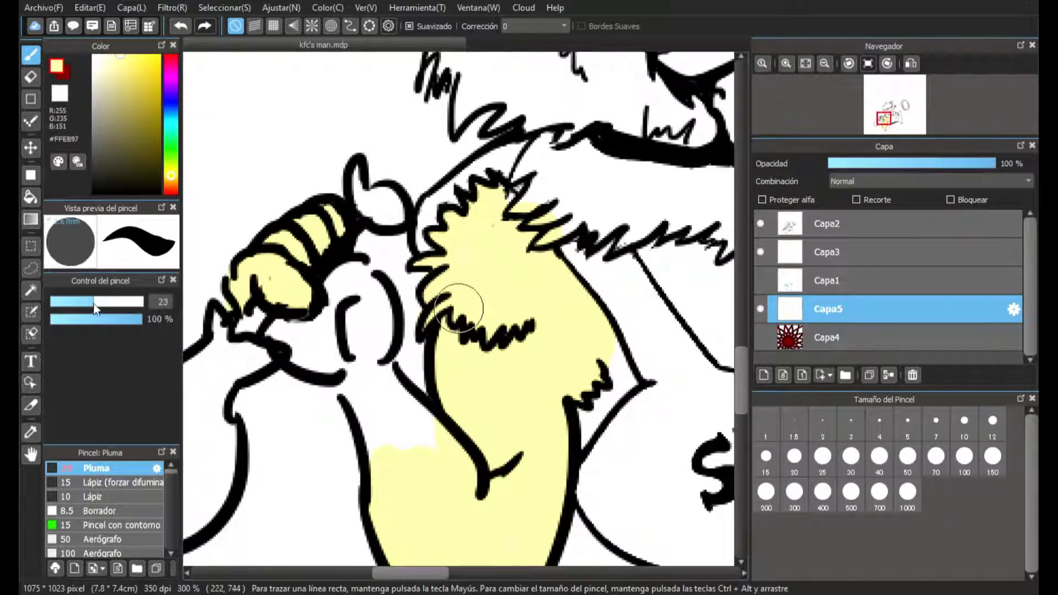
pyautogui.moveTo(297, 331)
pyautogui.mouseDown()
pyautogui.moveTo(284, 335)
pyautogui.moveTo(332, 319)
pyautogui.moveTo(355, 288)
pyautogui.moveTo(377, 320)
pyautogui.moveTo(341, 353)
pyautogui.moveTo(357, 364)
pyautogui.moveTo(378, 344)
pyautogui.moveTo(331, 275)
pyautogui.moveTo(321, 297)
pyautogui.moveTo(327, 286)
pyautogui.mouseUp()
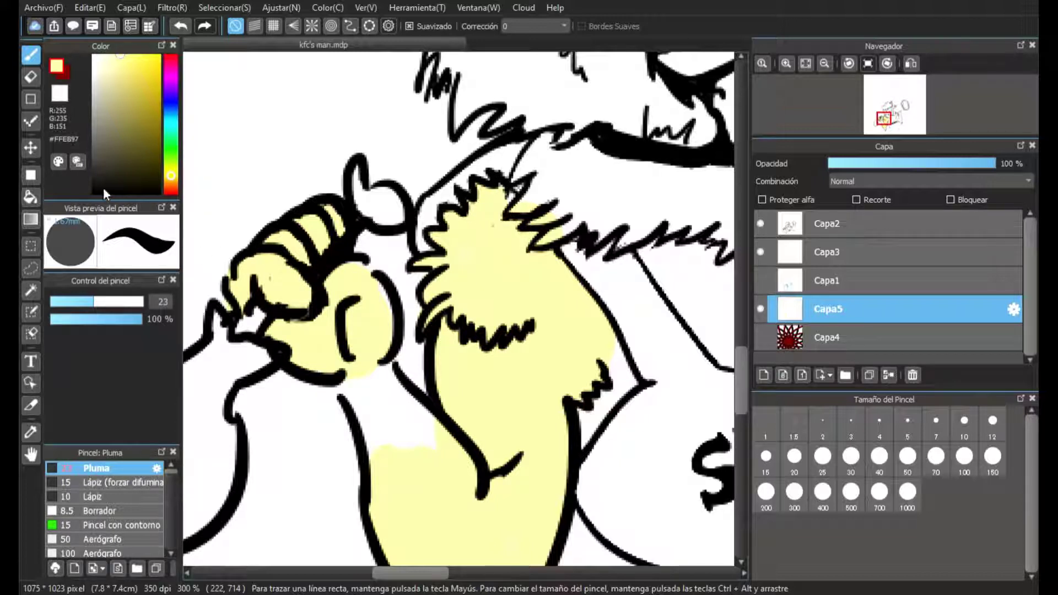
# - Extend the palm's line art on Capa2 in black (#000000) with the Pluma brush at size 7.1
pyautogui.click(102, 191)
pyautogui.click(827, 224)
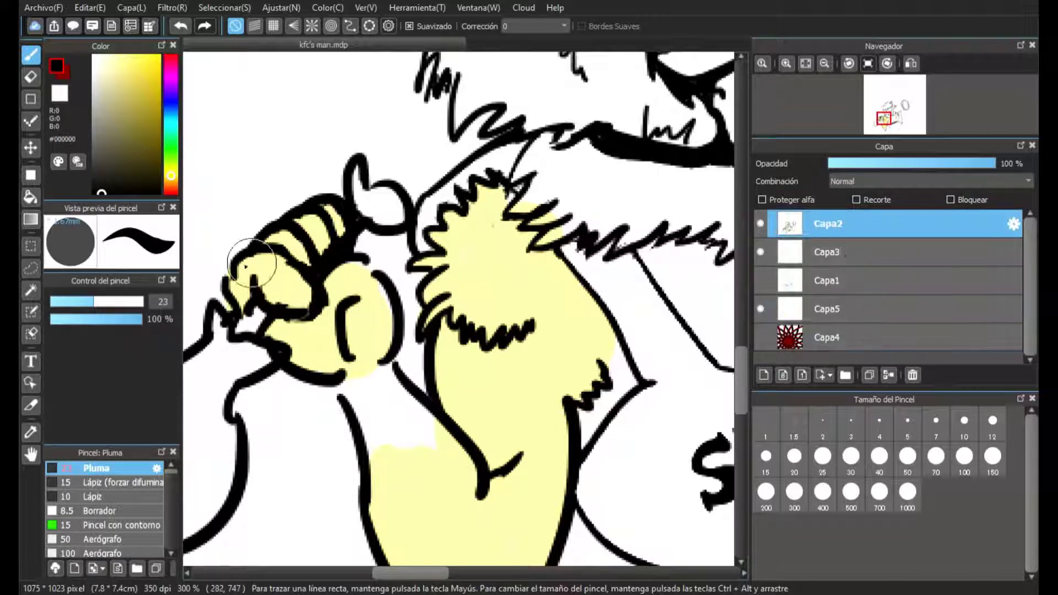
pyautogui.moveTo(67, 301); pyautogui.dragTo(62, 302)
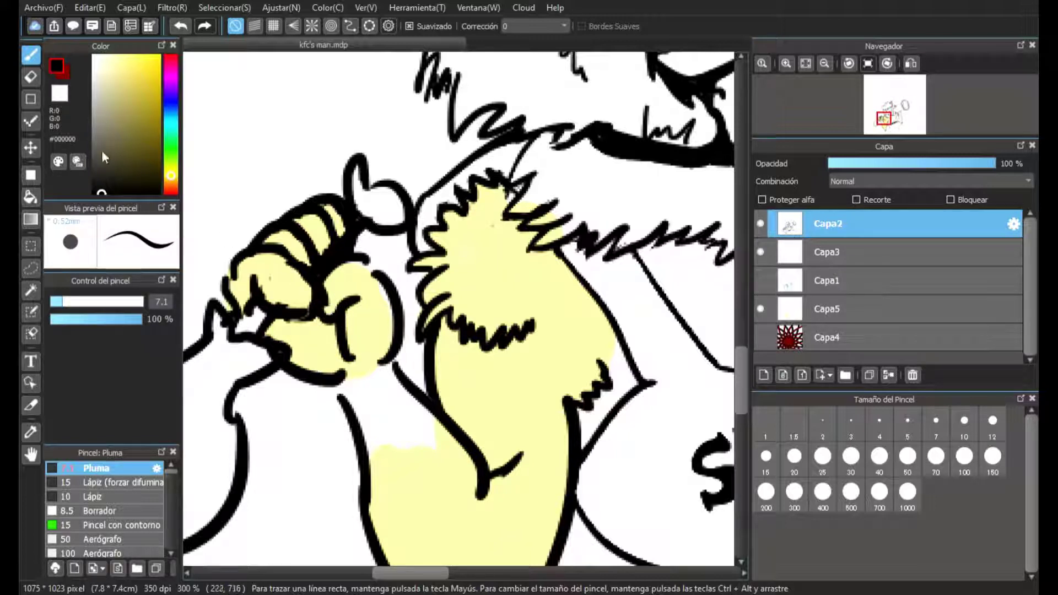
# - Resample the pale yellow and fill the gaps at the palm edge, wrist and armpit fur on Capa5 at size 14.4
pyautogui.click(865, 308)
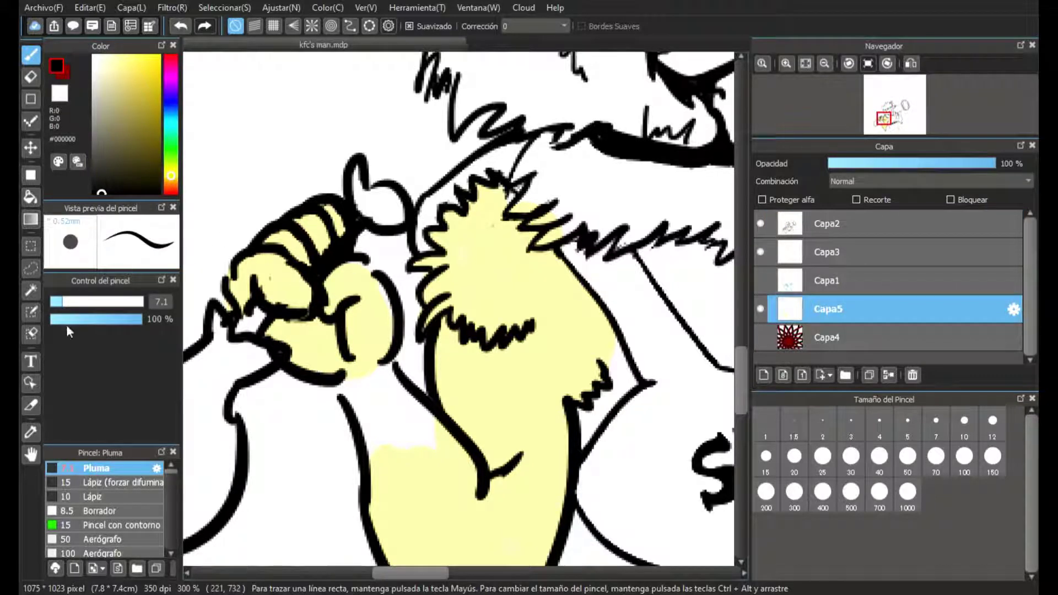
pyautogui.click(31, 431)
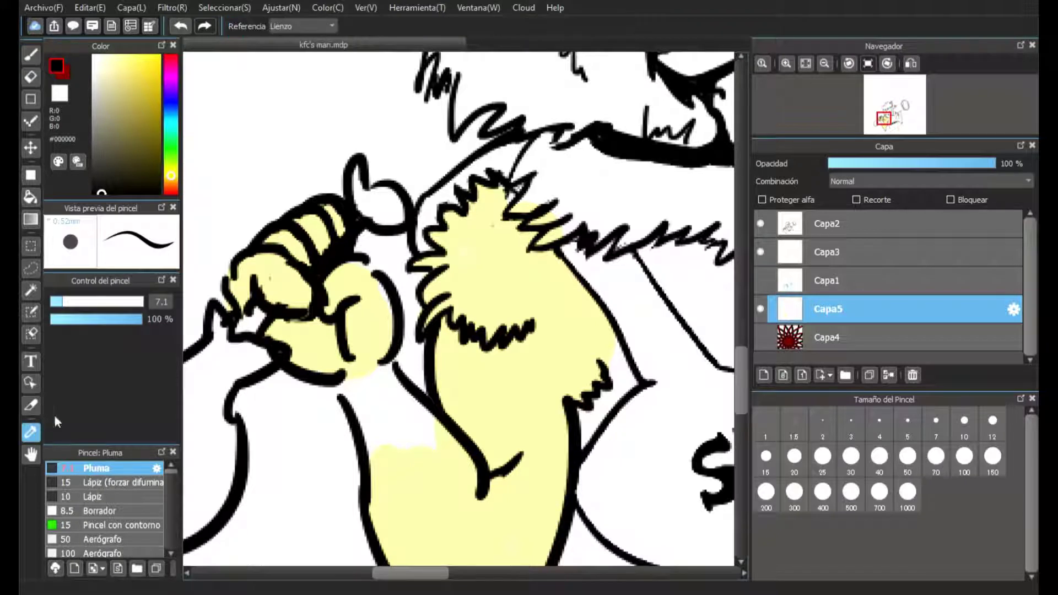
pyautogui.click(363, 348)
pyautogui.click(32, 57)
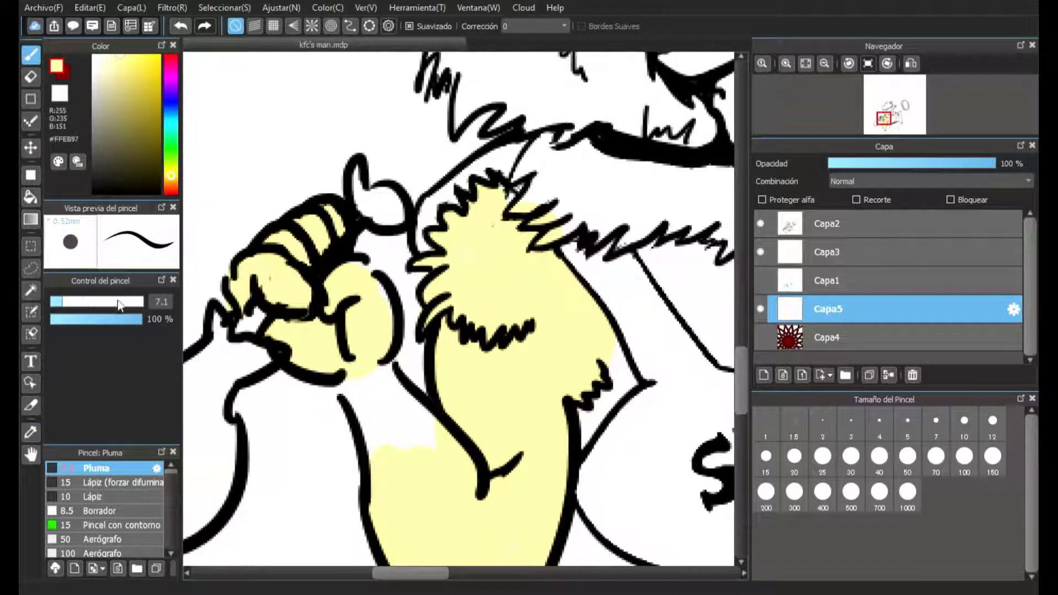
pyautogui.moveTo(119, 304); pyautogui.dragTo(116, 302)
pyautogui.moveTo(369, 292)
pyautogui.mouseDown()
pyautogui.moveTo(356, 263)
pyautogui.moveTo(377, 305)
pyautogui.moveTo(371, 374)
pyautogui.moveTo(319, 361)
pyautogui.moveTo(370, 427)
pyautogui.moveTo(359, 393)
pyautogui.moveTo(363, 364)
pyautogui.moveTo(376, 366)
pyautogui.moveTo(435, 440)
pyautogui.mouseUp()
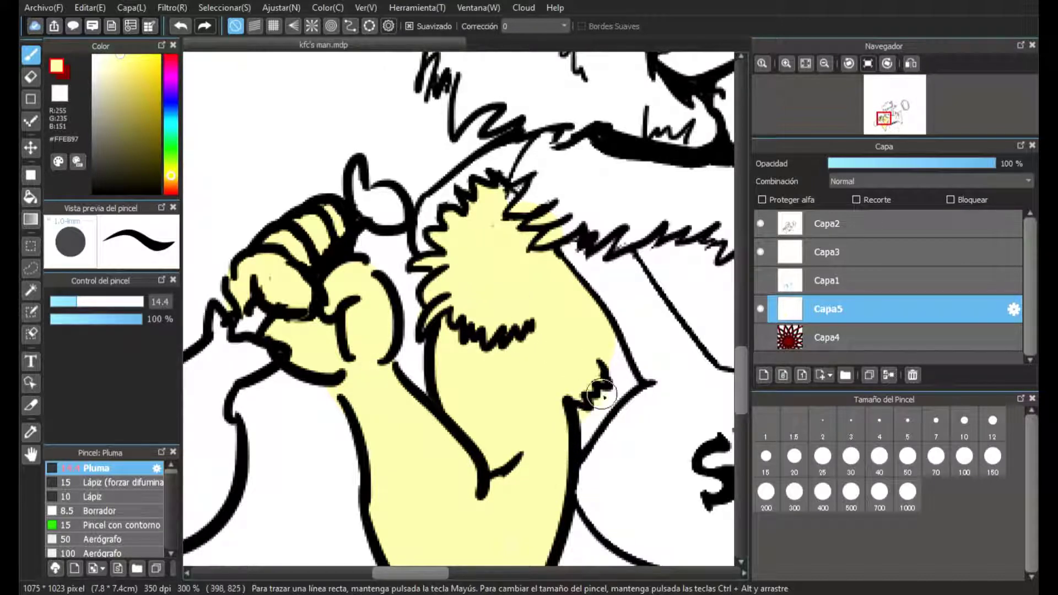
pyautogui.moveTo(610, 407)
pyautogui.mouseDown()
pyautogui.moveTo(609, 341)
pyautogui.moveTo(638, 384)
pyautogui.moveTo(596, 346)
pyautogui.mouseUp()
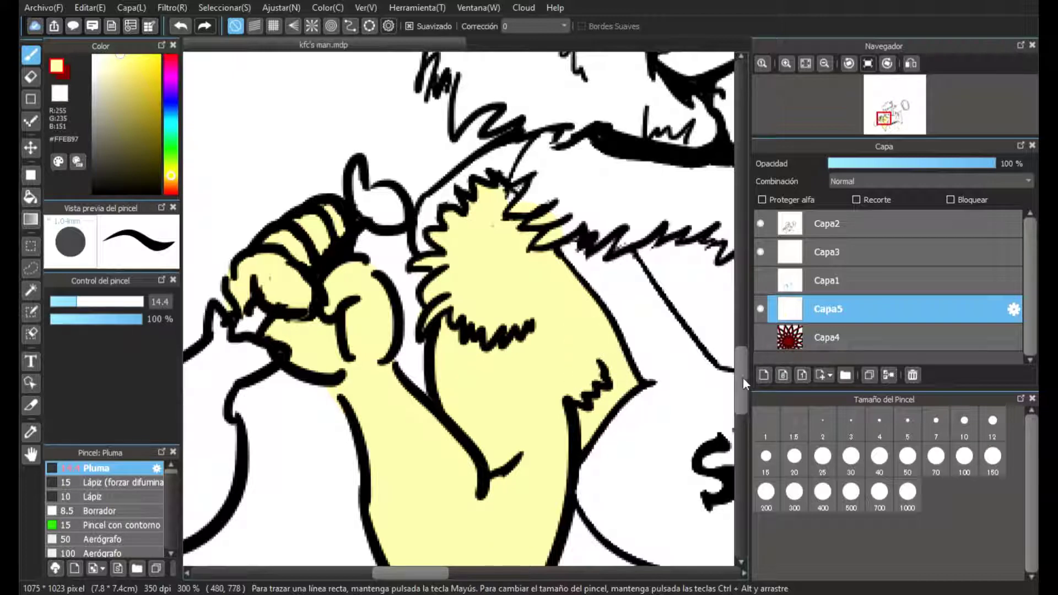
# - Paint the neck fur and the chest above the apron's neckline pale yellow on Capa5 at size 14.4
pyautogui.scroll(4, 743, 377)
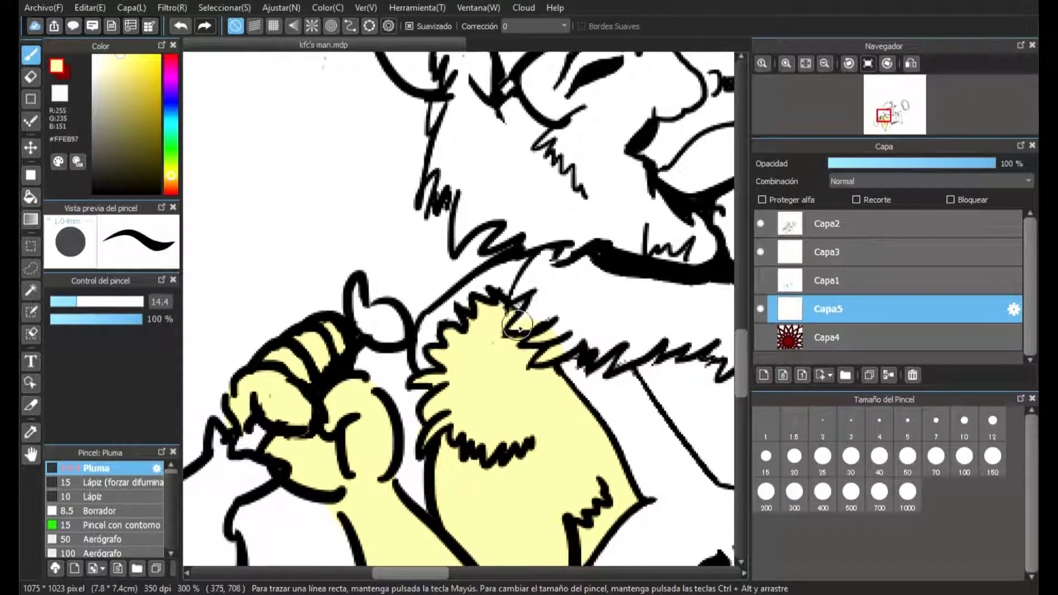
pyautogui.moveTo(517, 325)
pyautogui.mouseDown()
pyautogui.moveTo(547, 310)
pyautogui.moveTo(525, 321)
pyautogui.moveTo(543, 284)
pyautogui.moveTo(521, 288)
pyautogui.moveTo(532, 275)
pyautogui.moveTo(514, 294)
pyautogui.moveTo(556, 259)
pyautogui.moveTo(498, 315)
pyautogui.moveTo(577, 322)
pyautogui.moveTo(516, 329)
pyautogui.moveTo(507, 318)
pyautogui.moveTo(531, 346)
pyautogui.moveTo(561, 336)
pyautogui.moveTo(554, 349)
pyautogui.moveTo(562, 330)
pyautogui.moveTo(570, 341)
pyautogui.moveTo(563, 305)
pyautogui.mouseUp()
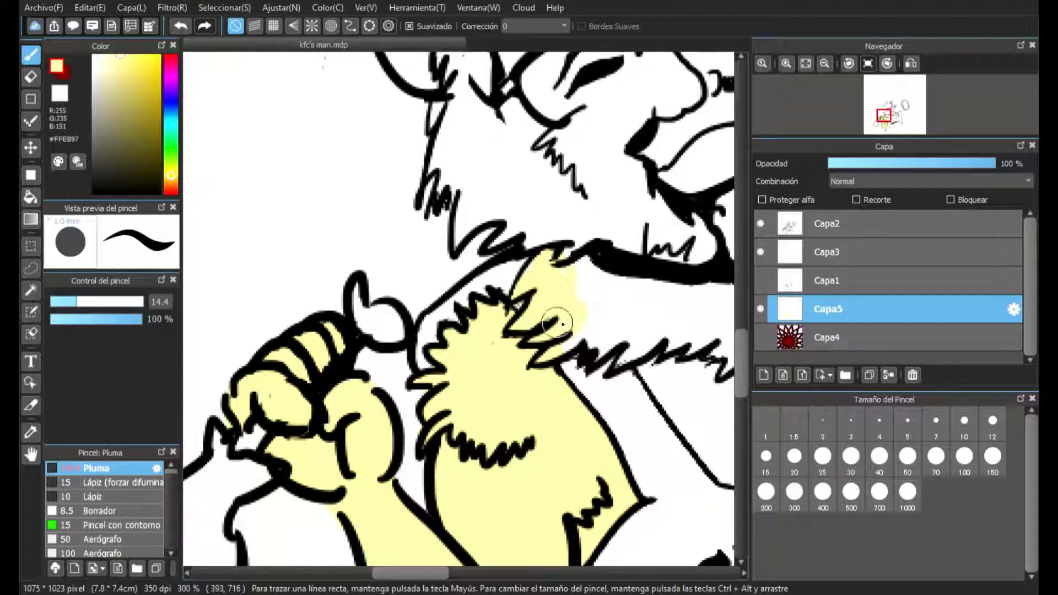
pyautogui.moveTo(433, 580); pyautogui.dragTo(471, 580)
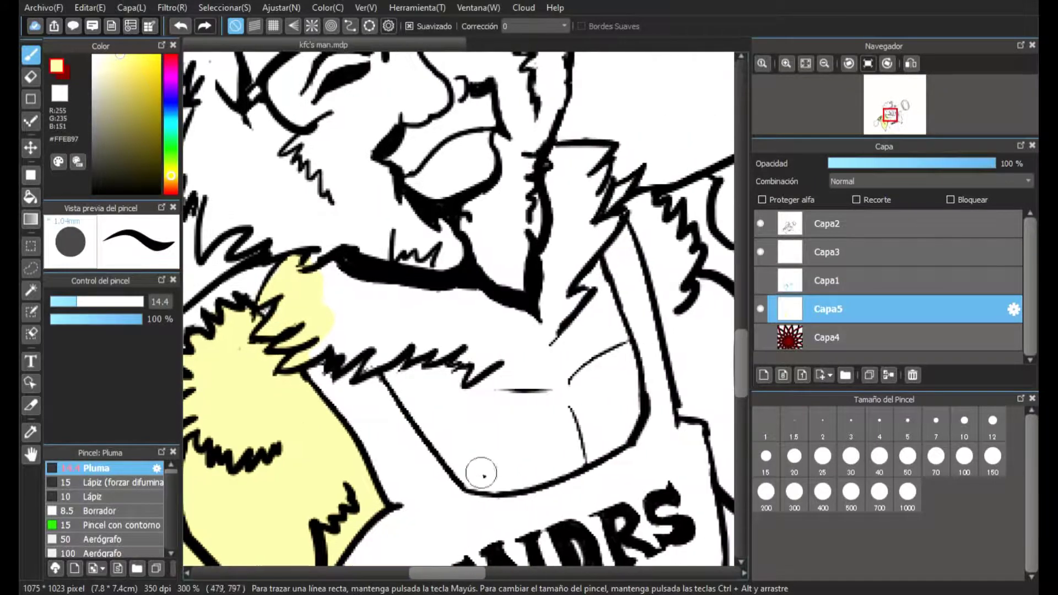
pyautogui.moveTo(345, 350)
pyautogui.mouseDown()
pyautogui.moveTo(359, 318)
pyautogui.moveTo(329, 316)
pyautogui.moveTo(321, 296)
pyautogui.moveTo(330, 268)
pyautogui.moveTo(354, 286)
pyautogui.moveTo(354, 356)
pyautogui.moveTo(385, 353)
pyautogui.moveTo(372, 368)
pyautogui.moveTo(428, 323)
pyautogui.moveTo(384, 316)
pyautogui.moveTo(369, 292)
pyautogui.moveTo(445, 306)
pyautogui.moveTo(412, 373)
pyautogui.moveTo(398, 371)
pyautogui.moveTo(399, 387)
pyautogui.moveTo(394, 376)
pyautogui.moveTo(445, 435)
pyautogui.moveTo(451, 426)
pyautogui.moveTo(412, 329)
pyautogui.moveTo(445, 358)
pyautogui.moveTo(444, 340)
pyautogui.moveTo(478, 374)
pyautogui.moveTo(482, 327)
pyautogui.moveTo(442, 299)
pyautogui.moveTo(495, 322)
pyautogui.moveTo(476, 379)
pyautogui.moveTo(425, 425)
pyautogui.moveTo(458, 449)
pyautogui.moveTo(489, 444)
pyautogui.moveTo(469, 463)
pyautogui.moveTo(507, 462)
pyautogui.moveTo(483, 484)
pyautogui.moveTo(518, 463)
pyautogui.moveTo(526, 467)
pyautogui.moveTo(501, 475)
pyautogui.moveTo(582, 456)
pyautogui.moveTo(498, 481)
pyautogui.moveTo(598, 440)
pyautogui.moveTo(560, 430)
pyautogui.moveTo(493, 459)
pyautogui.moveTo(480, 439)
pyautogui.moveTo(506, 393)
pyautogui.moveTo(523, 414)
pyautogui.moveTo(592, 385)
pyautogui.moveTo(603, 404)
pyautogui.moveTo(558, 480)
pyautogui.moveTo(617, 439)
pyautogui.moveTo(631, 411)
pyautogui.moveTo(591, 291)
pyautogui.moveTo(567, 382)
pyautogui.moveTo(544, 308)
pyautogui.moveTo(521, 368)
pyautogui.moveTo(557, 288)
pyautogui.moveTo(563, 230)
pyautogui.moveTo(560, 279)
pyautogui.moveTo(604, 229)
pyautogui.moveTo(583, 260)
pyautogui.moveTo(618, 342)
pyautogui.mouseUp()
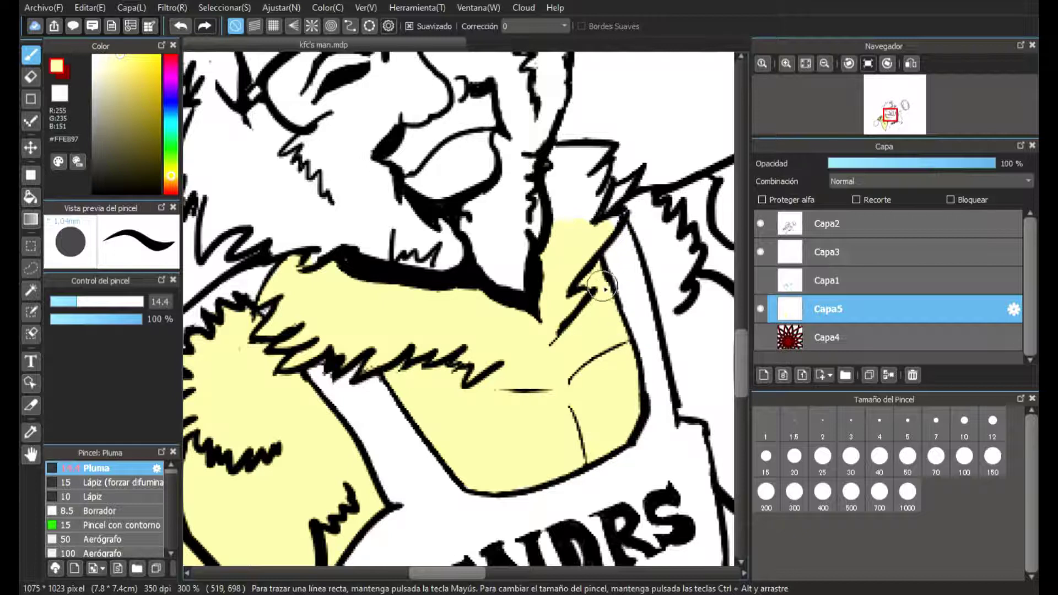
# - Undo the stray stroke over the fur tuft beside the beard and repaint the tuft up to the apron strap in pale yellow
pyautogui.moveTo(603, 285)
pyautogui.mouseDown()
pyautogui.moveTo(585, 265)
pyautogui.moveTo(611, 195)
pyautogui.mouseUp()
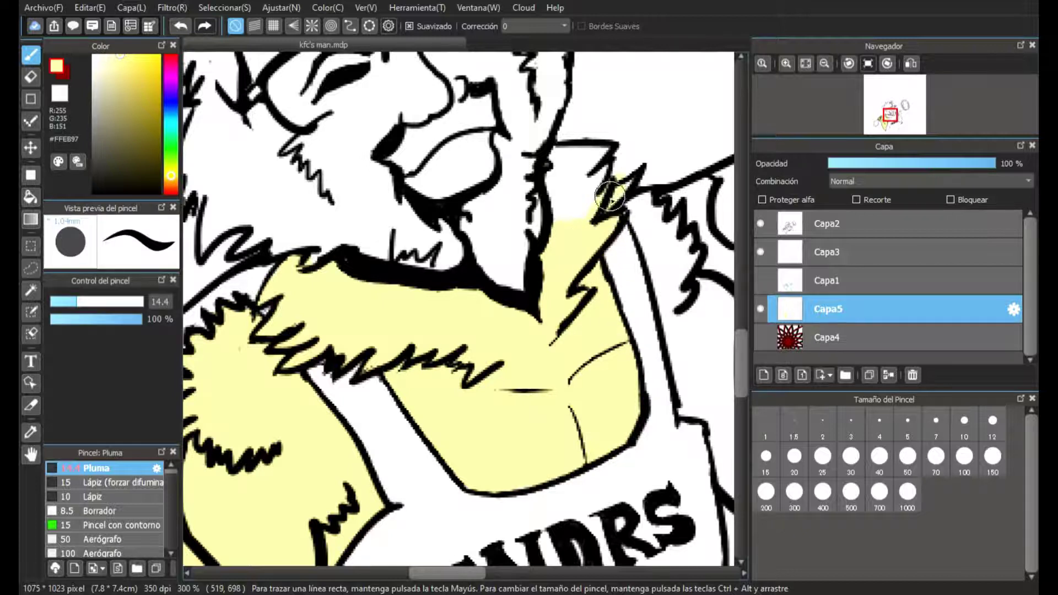
pyautogui.click(186, 29)
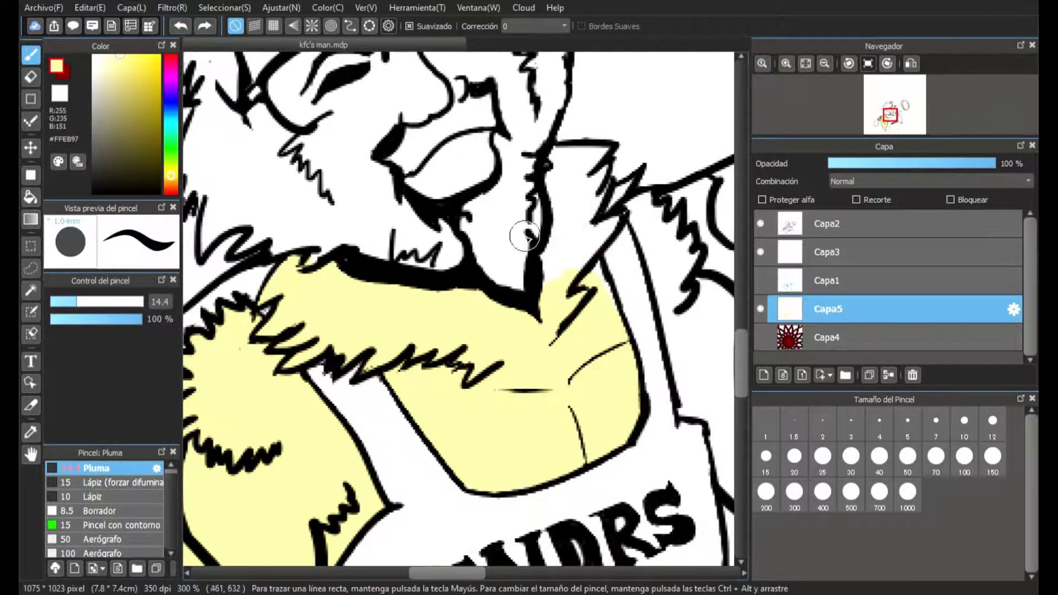
pyautogui.moveTo(576, 263)
pyautogui.mouseDown()
pyautogui.moveTo(559, 292)
pyautogui.moveTo(550, 267)
pyautogui.moveTo(568, 284)
pyautogui.mouseUp()
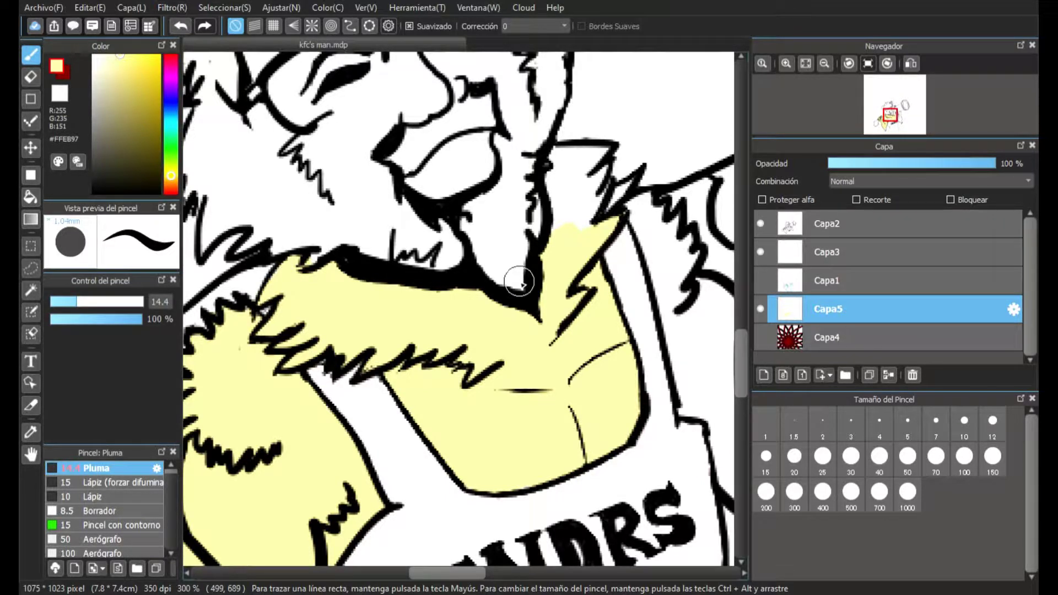
pyautogui.moveTo(915, 127)
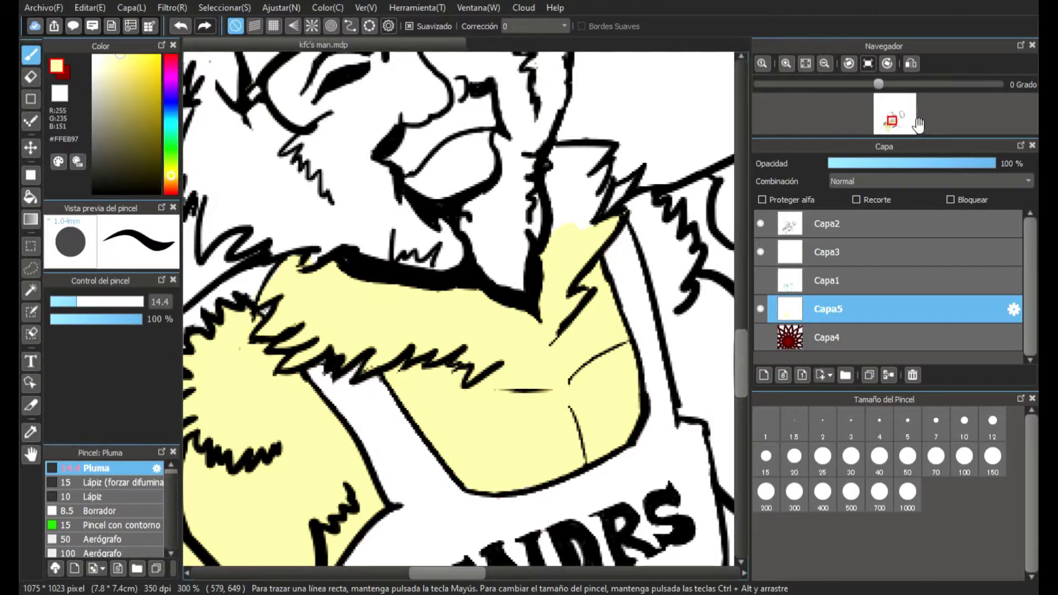